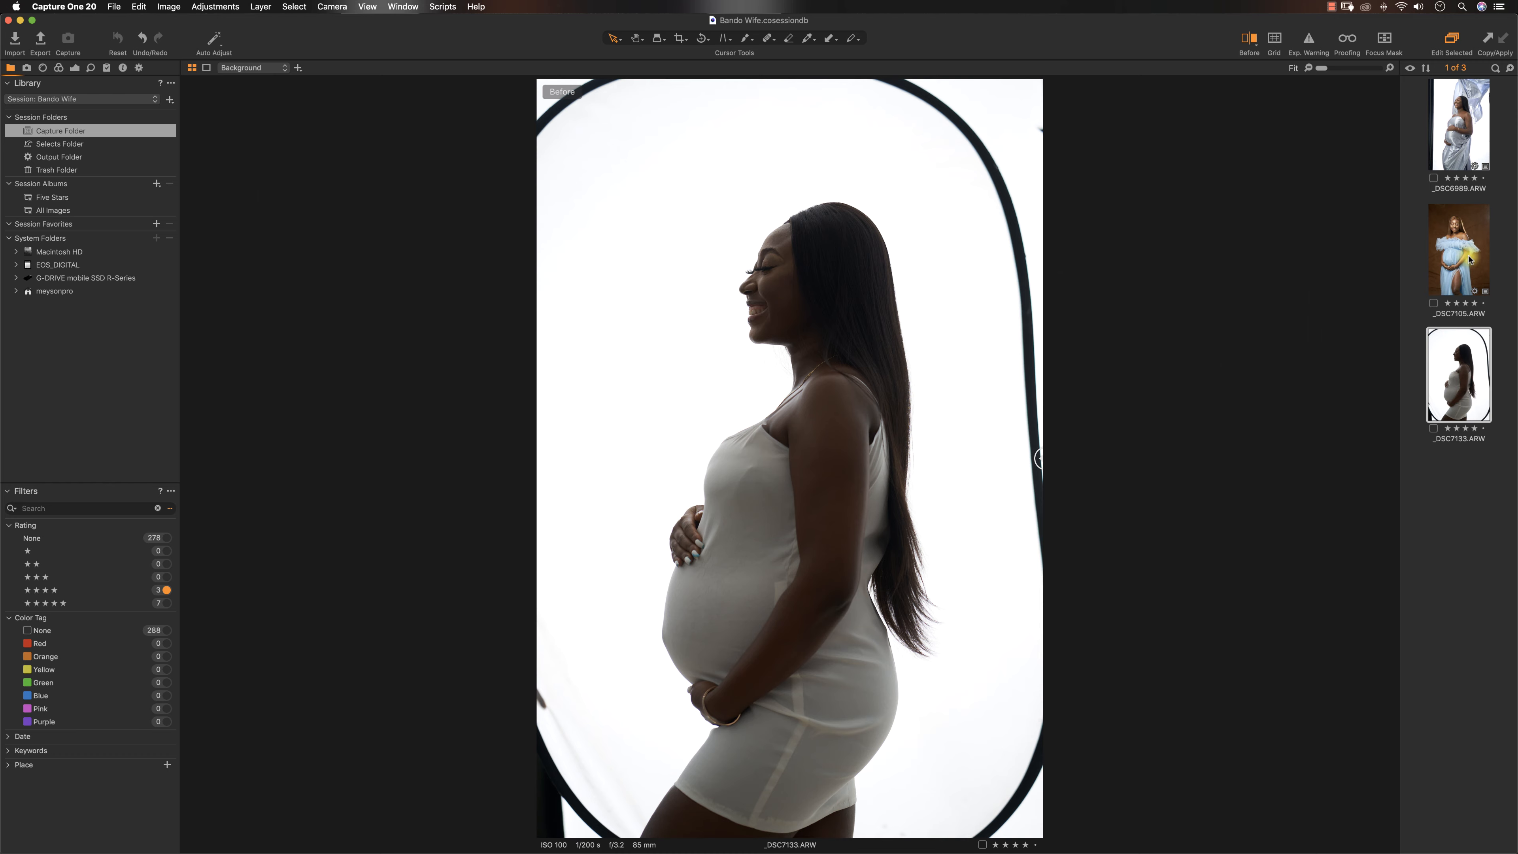
# - Examine the three four-star maternity shots together and individually, comparing before and after and the exposure adjustments of _DSC7105.ARW
pyautogui.keyDown('super'); pyautogui.click(1458, 251); pyautogui.keyUp('super')
pyautogui.keyDown('super'); pyautogui.click(1454, 154); pyautogui.keyUp('super')
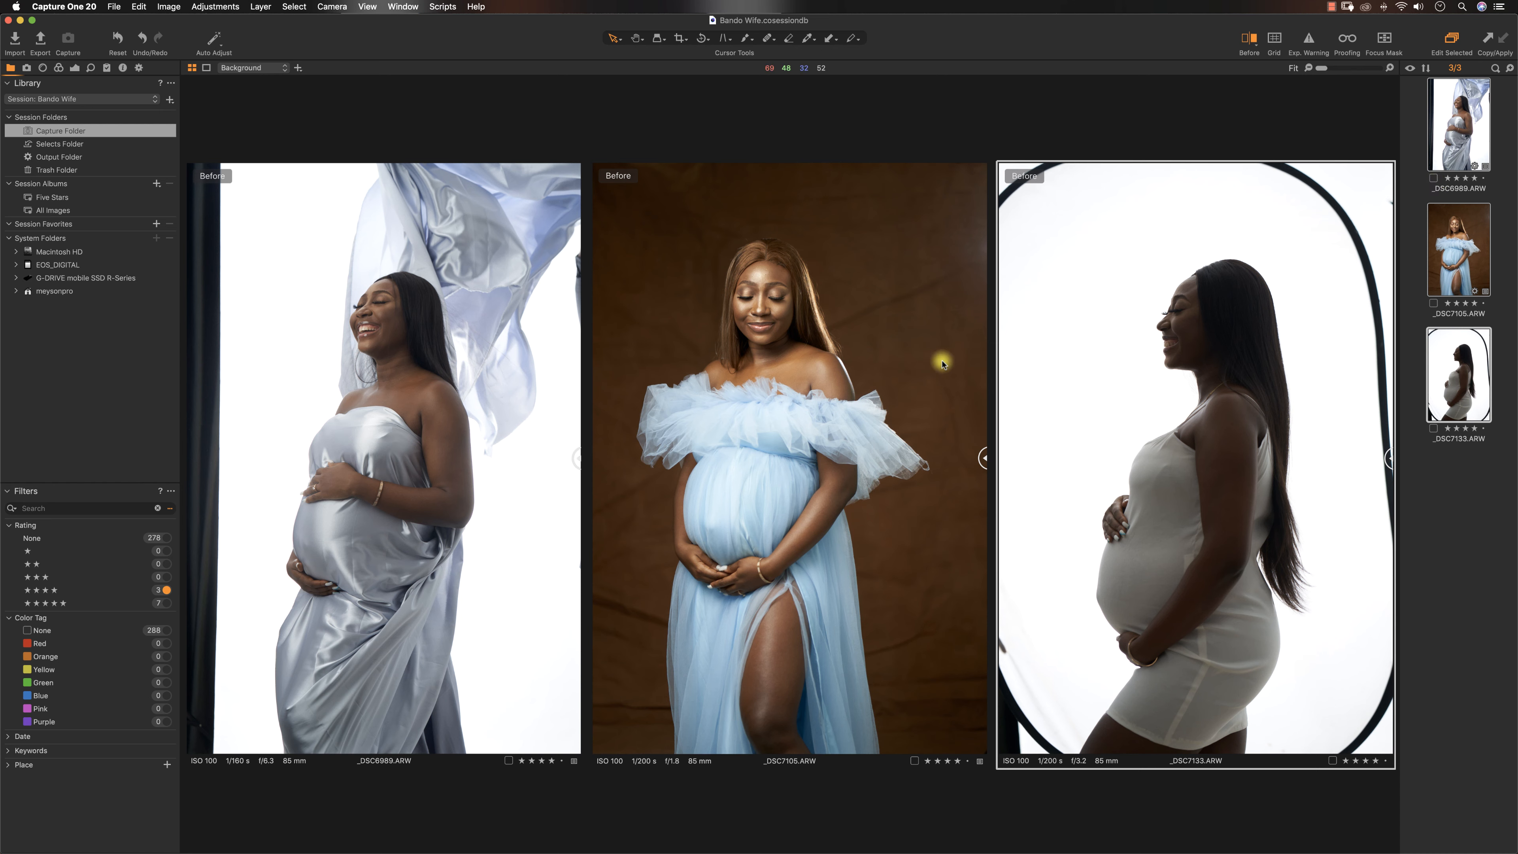
pyautogui.keyDown('super'); pyautogui.click(1458, 272); pyautogui.keyUp('super')
pyautogui.keyDown('super'); pyautogui.click(1477, 163); pyautogui.keyUp('super')
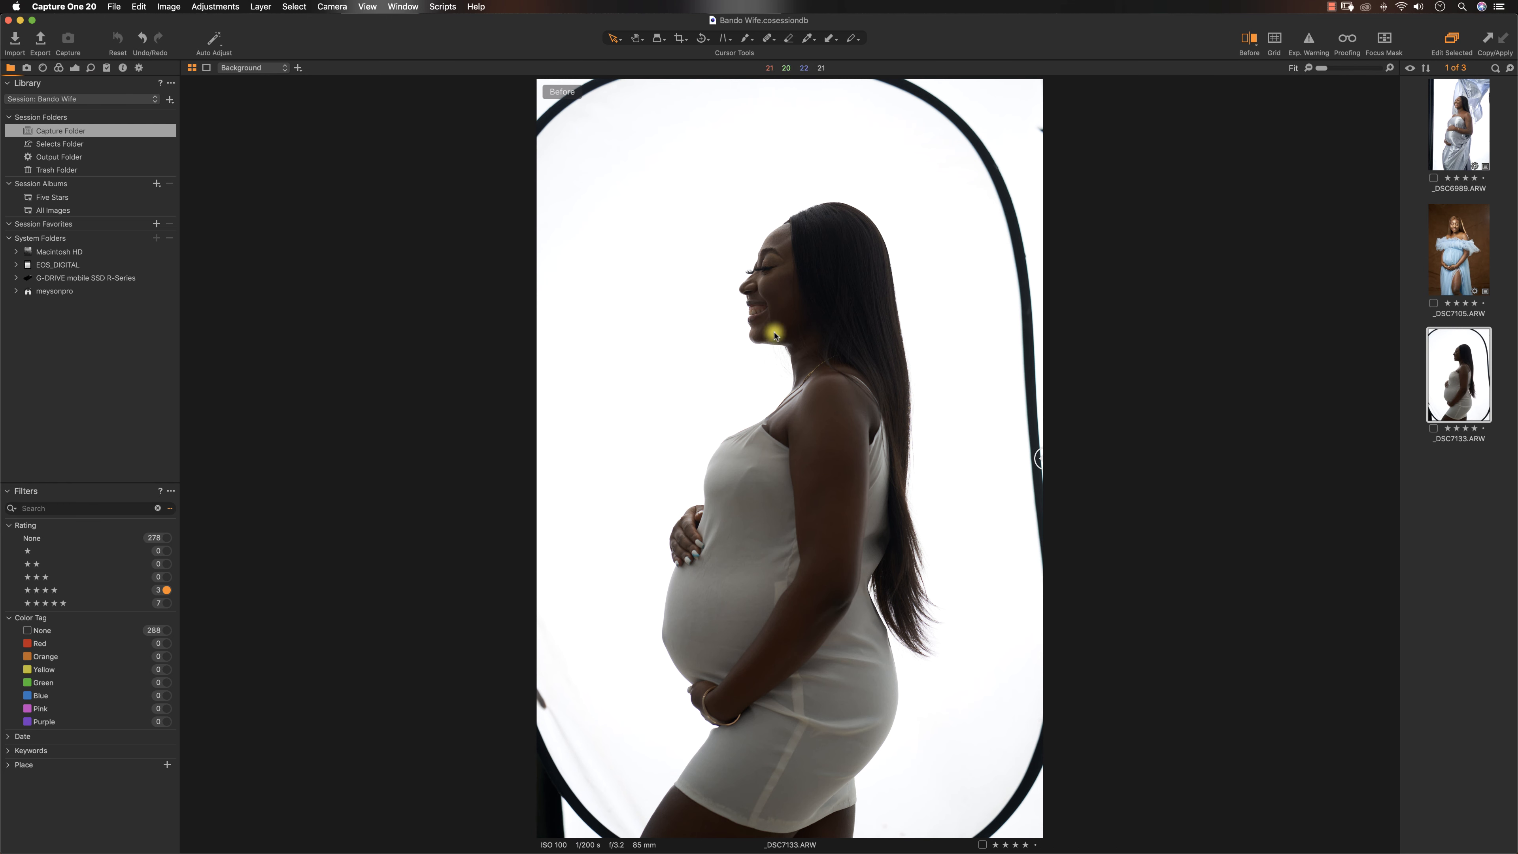
pyautogui.click(1445, 212)
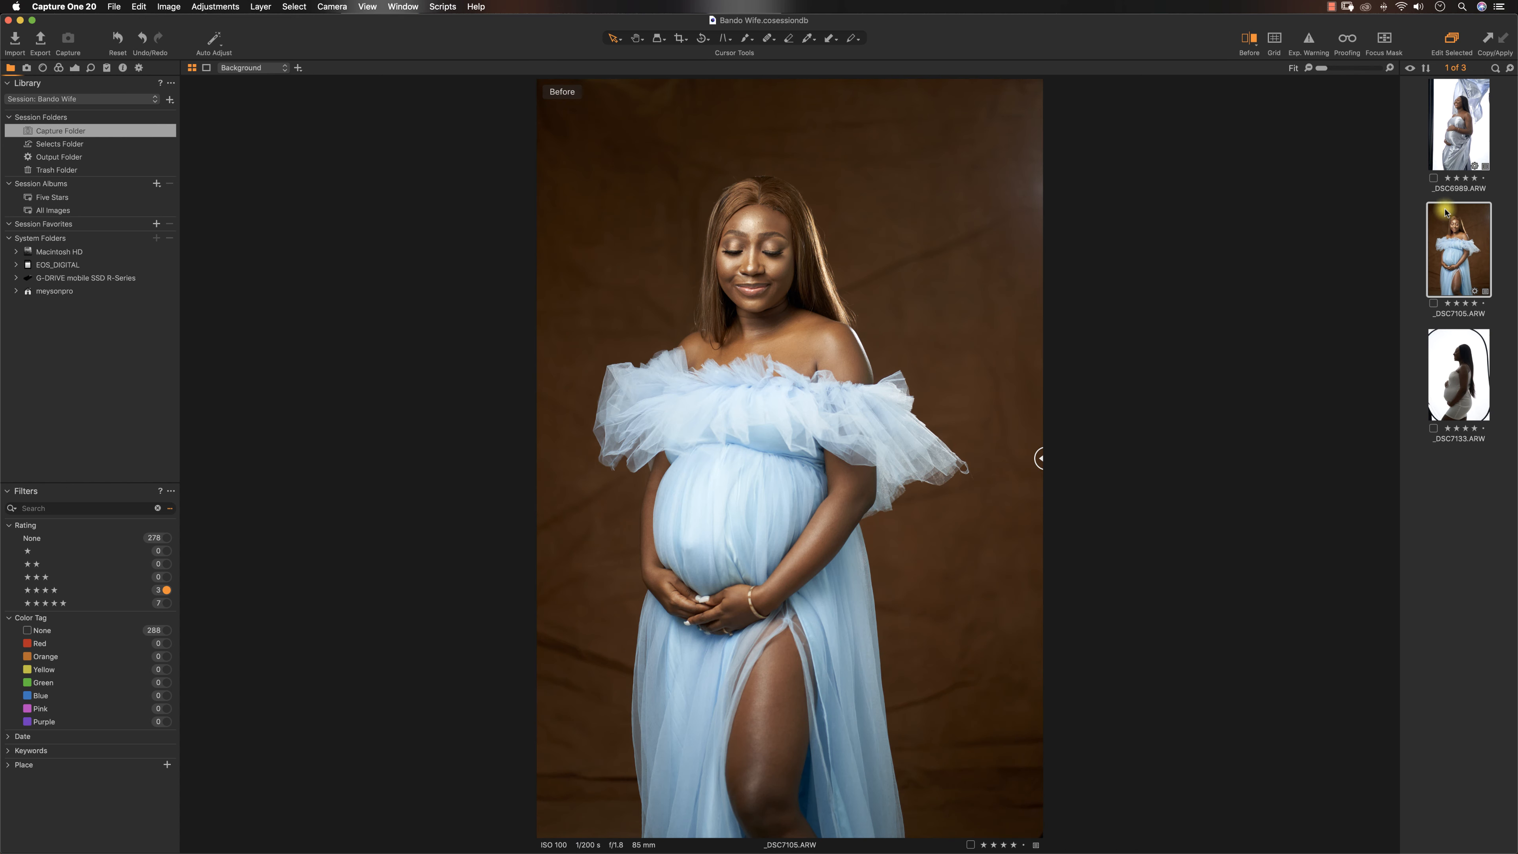
pyautogui.click(1454, 139)
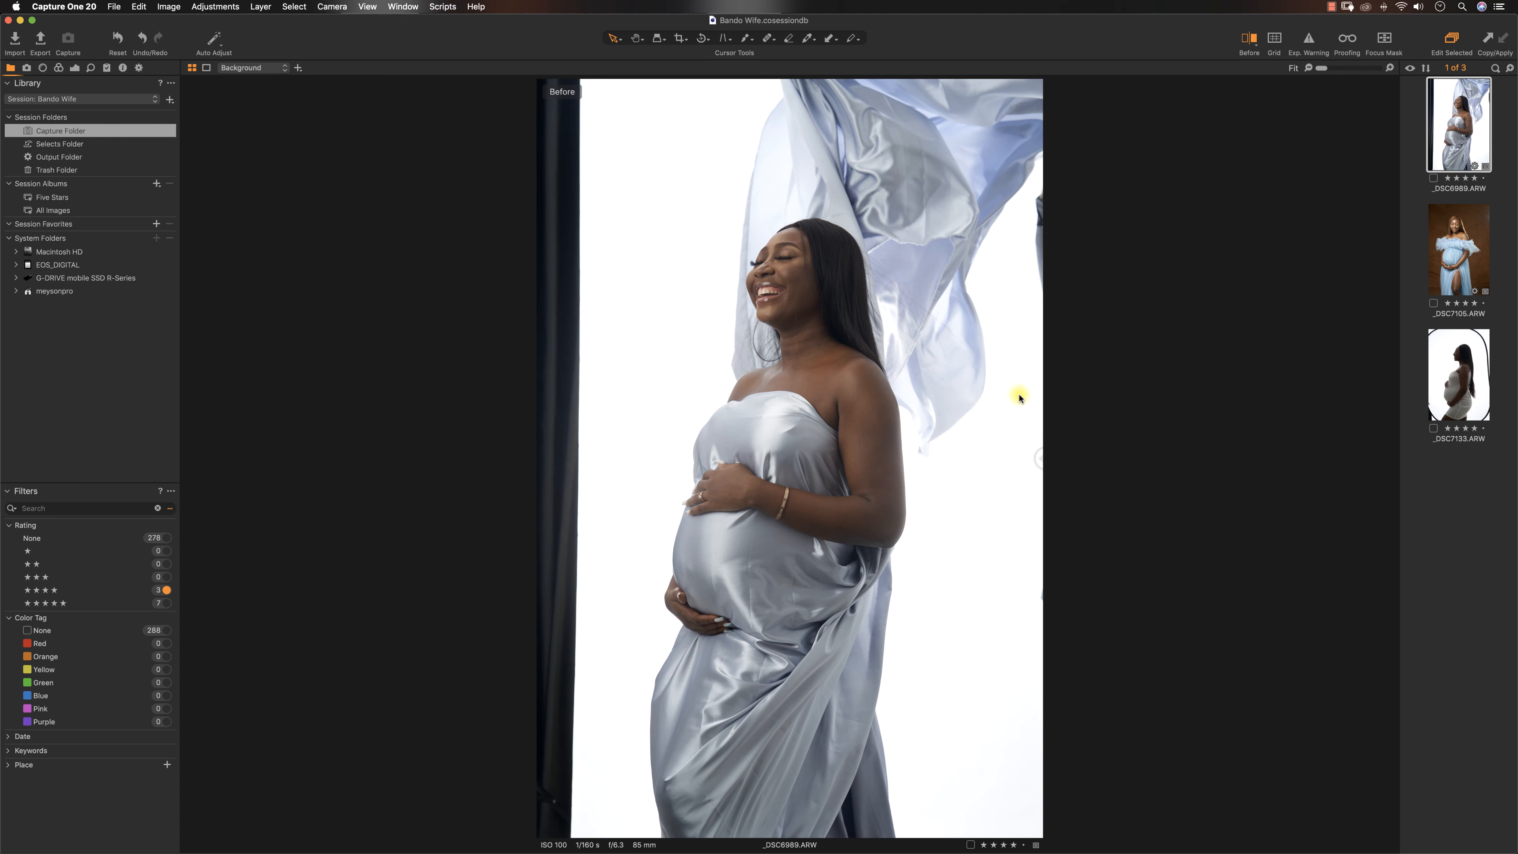
pyautogui.click(1443, 258)
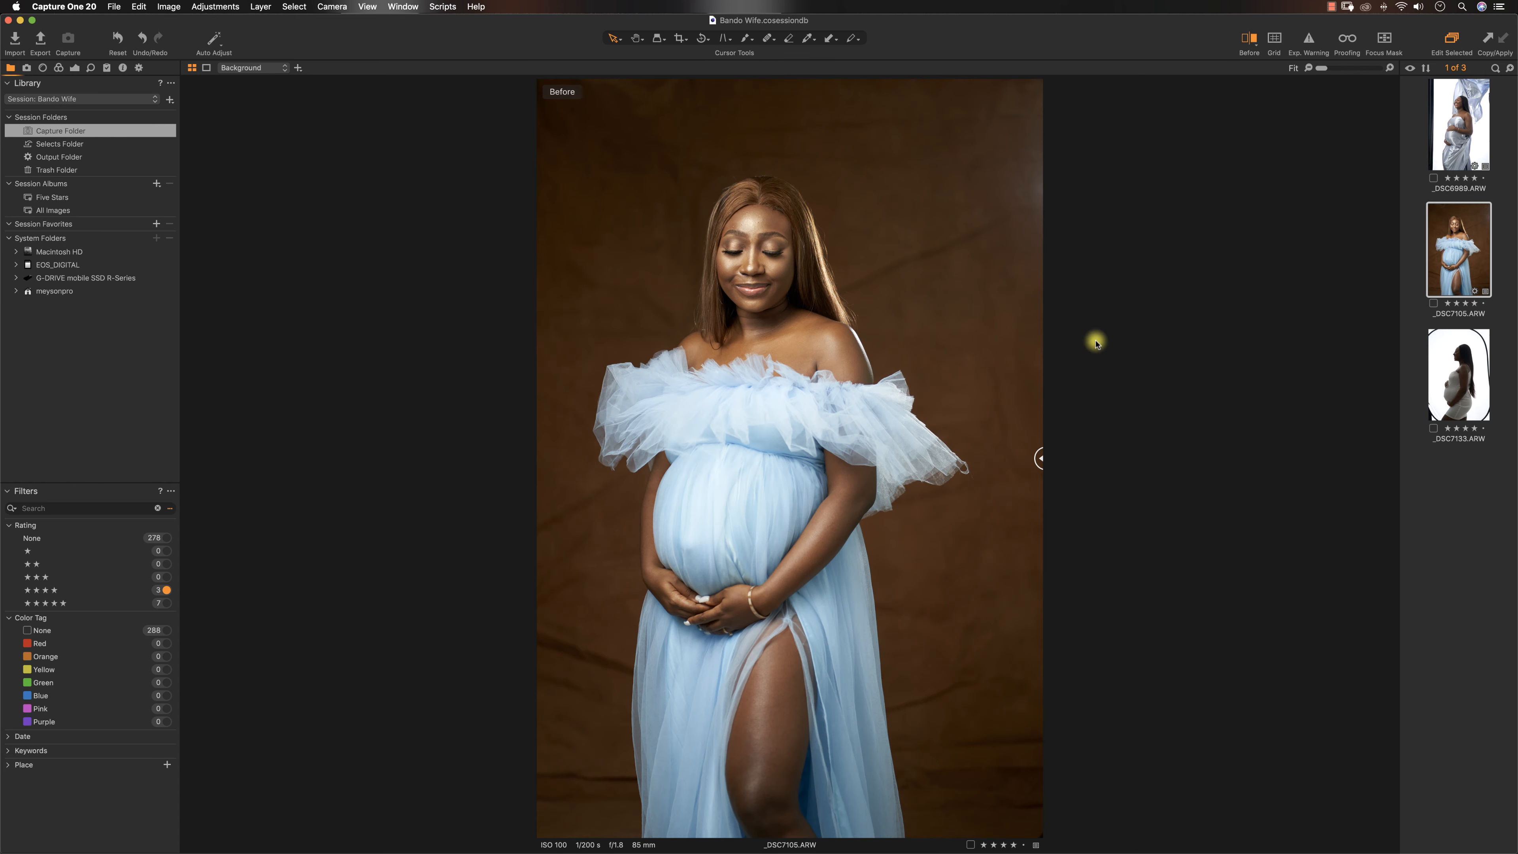
pyautogui.moveTo(1037, 458)
pyautogui.mouseDown()
pyautogui.moveTo(492, 465)
pyautogui.moveTo(1053, 478)
pyautogui.mouseUp()
pyautogui.click(75, 68)
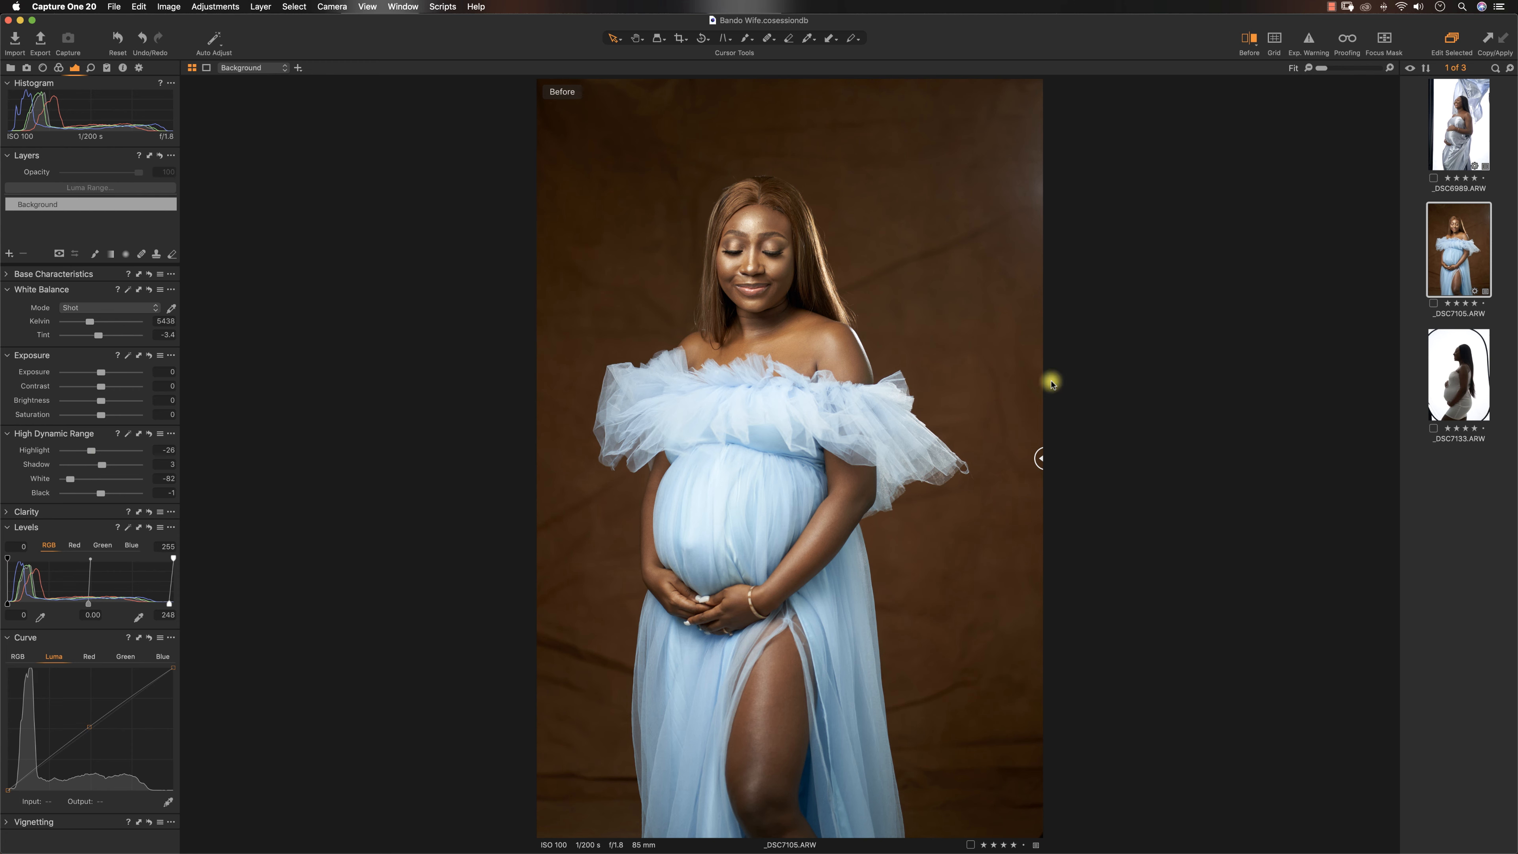
pyautogui.moveTo(1038, 458); pyautogui.dragTo(1067, 525)
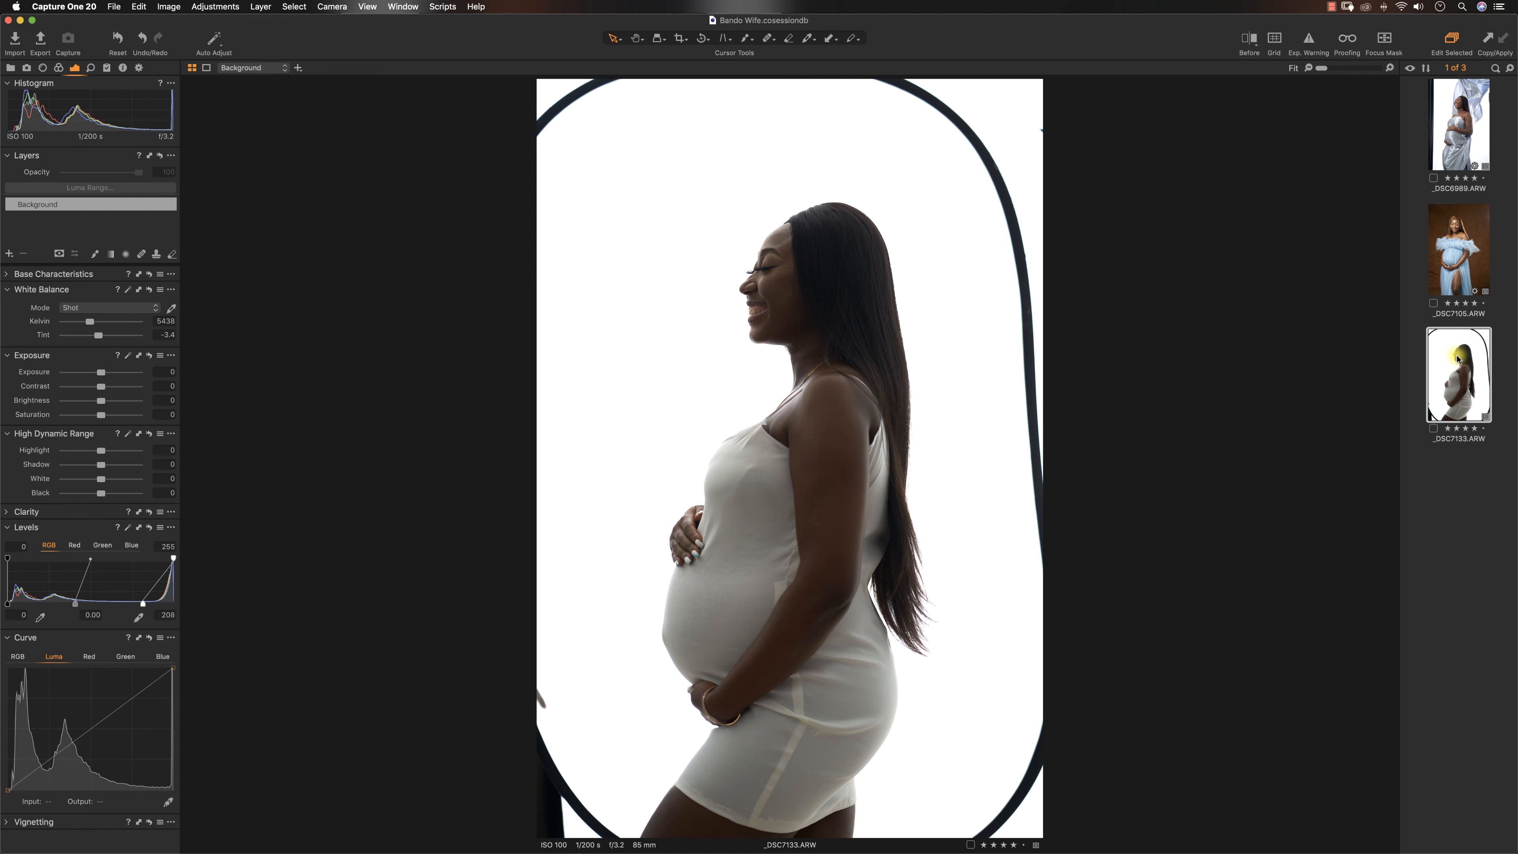
# - Send all three four-star photos to Adobe Photoshop 2020 for editing as 16-bit PSD files, Adobe RGB (1998), 300 px/in, 100% scale
pyautogui.rightClick(1457, 356)
pyautogui.click(1438, 242)
pyautogui.keyDown('super'); pyautogui.click(1442, 254); pyautogui.keyUp('super')
pyautogui.keyDown('super'); pyautogui.click(1459, 170); pyautogui.keyUp('super')
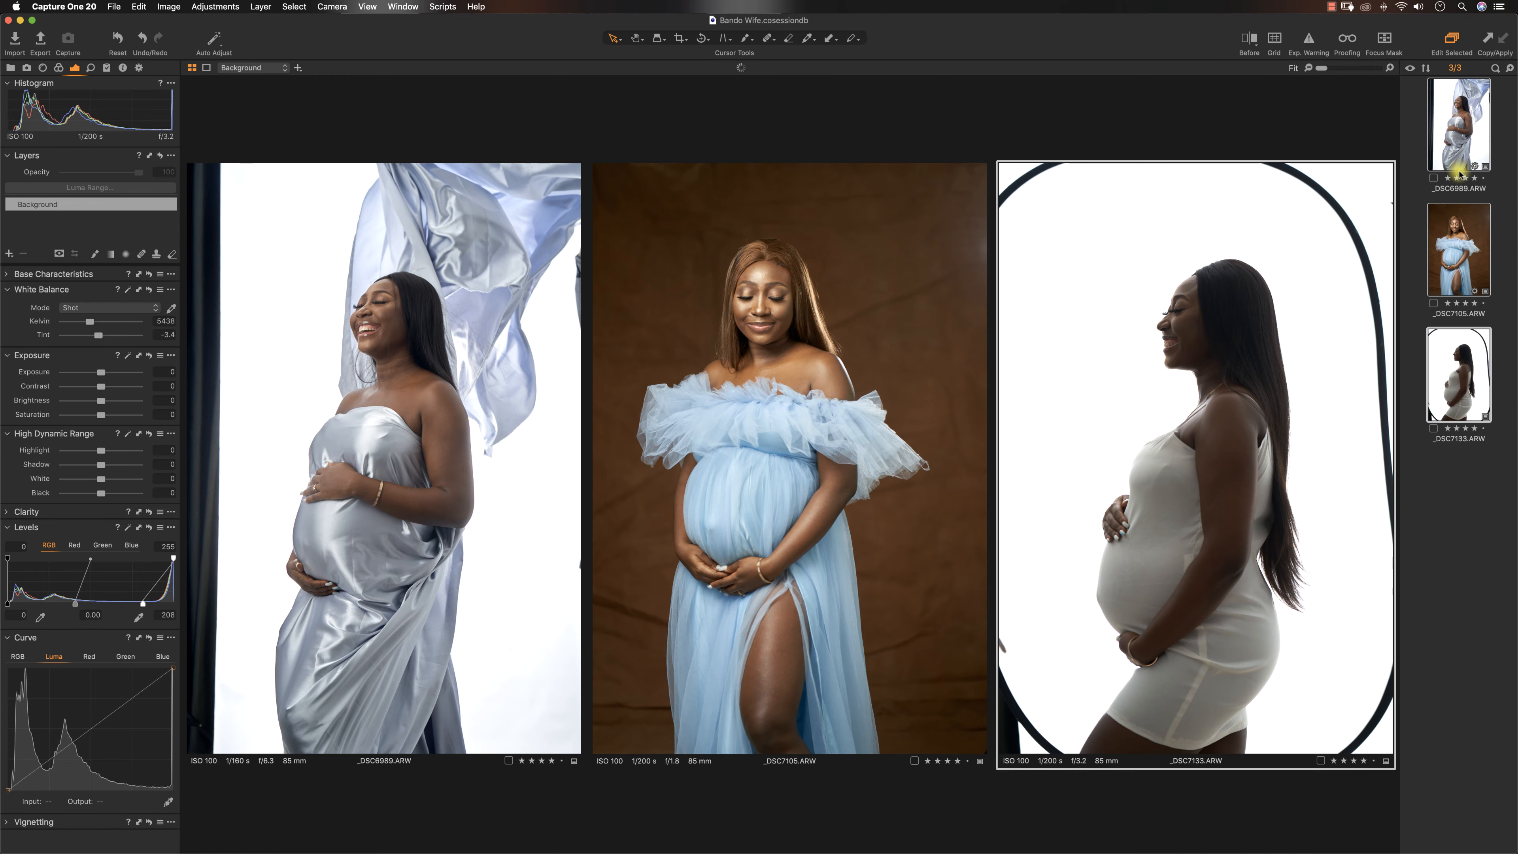
pyautogui.rightClick(1463, 371)
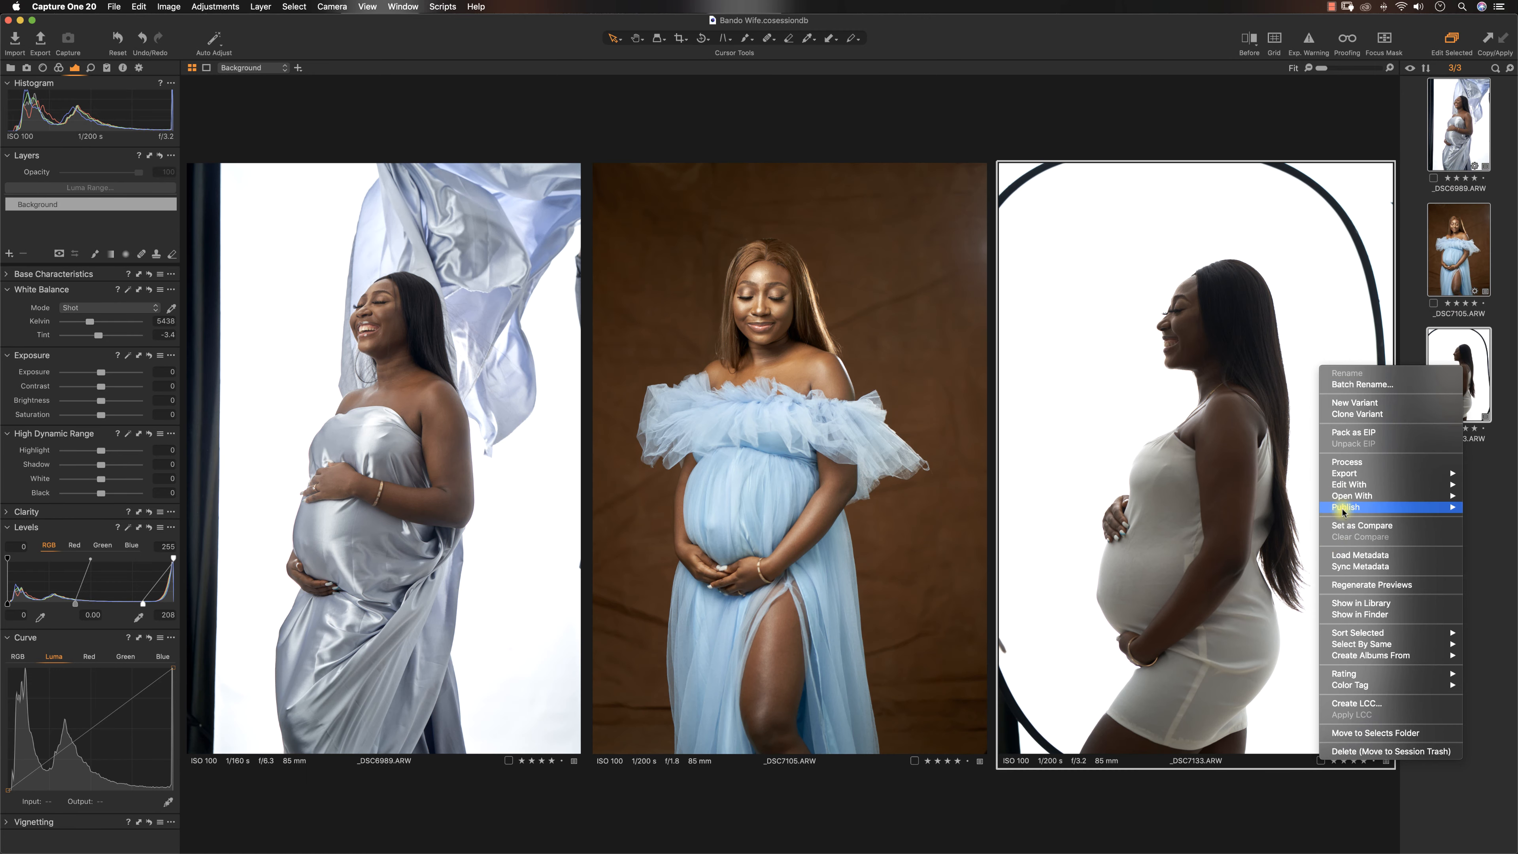
pyautogui.moveTo(1346, 483)
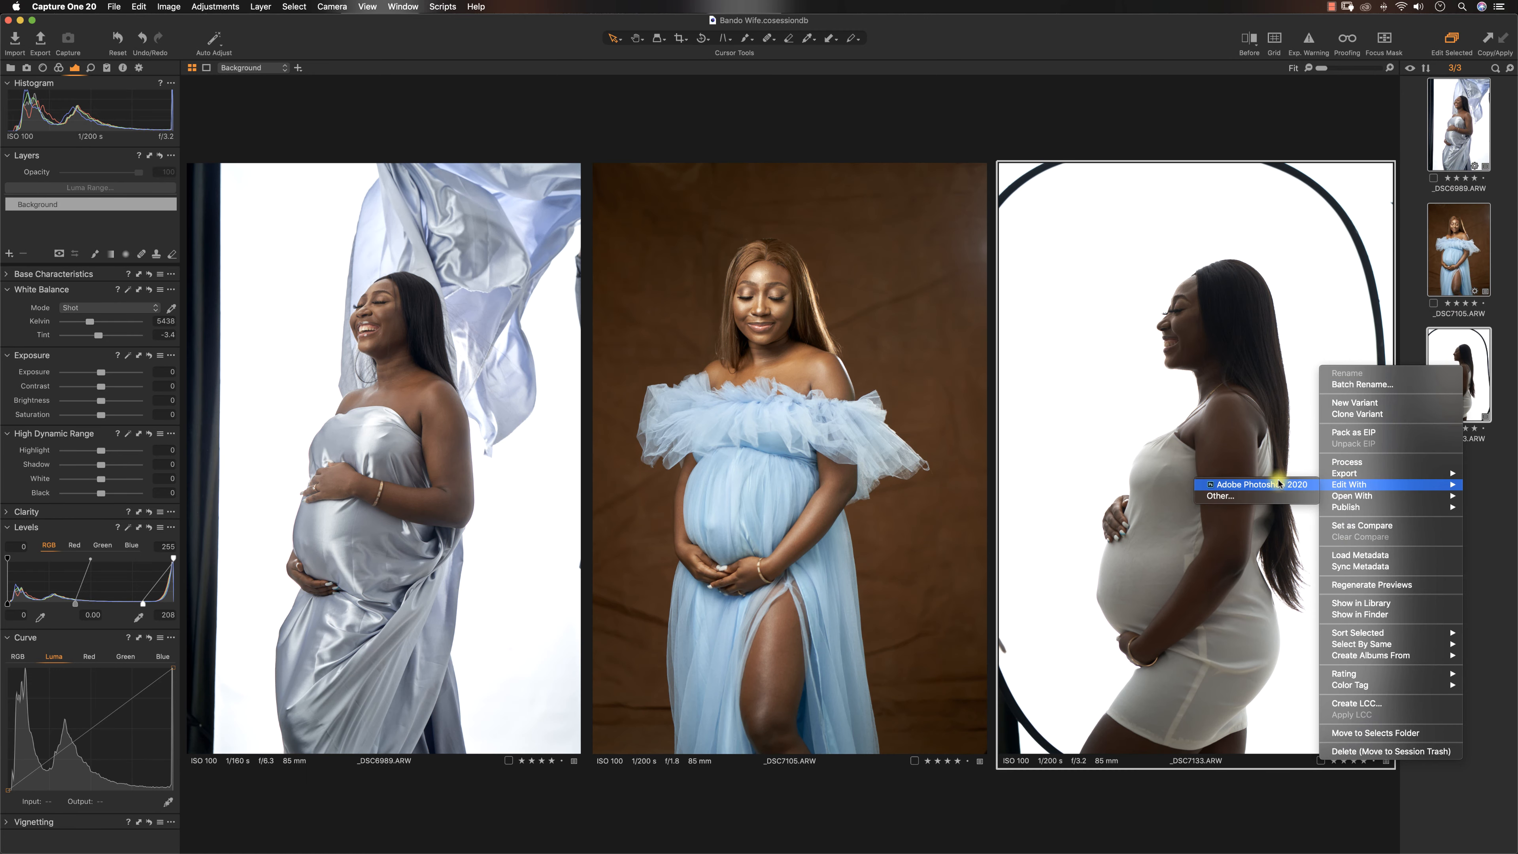
pyautogui.click(1285, 484)
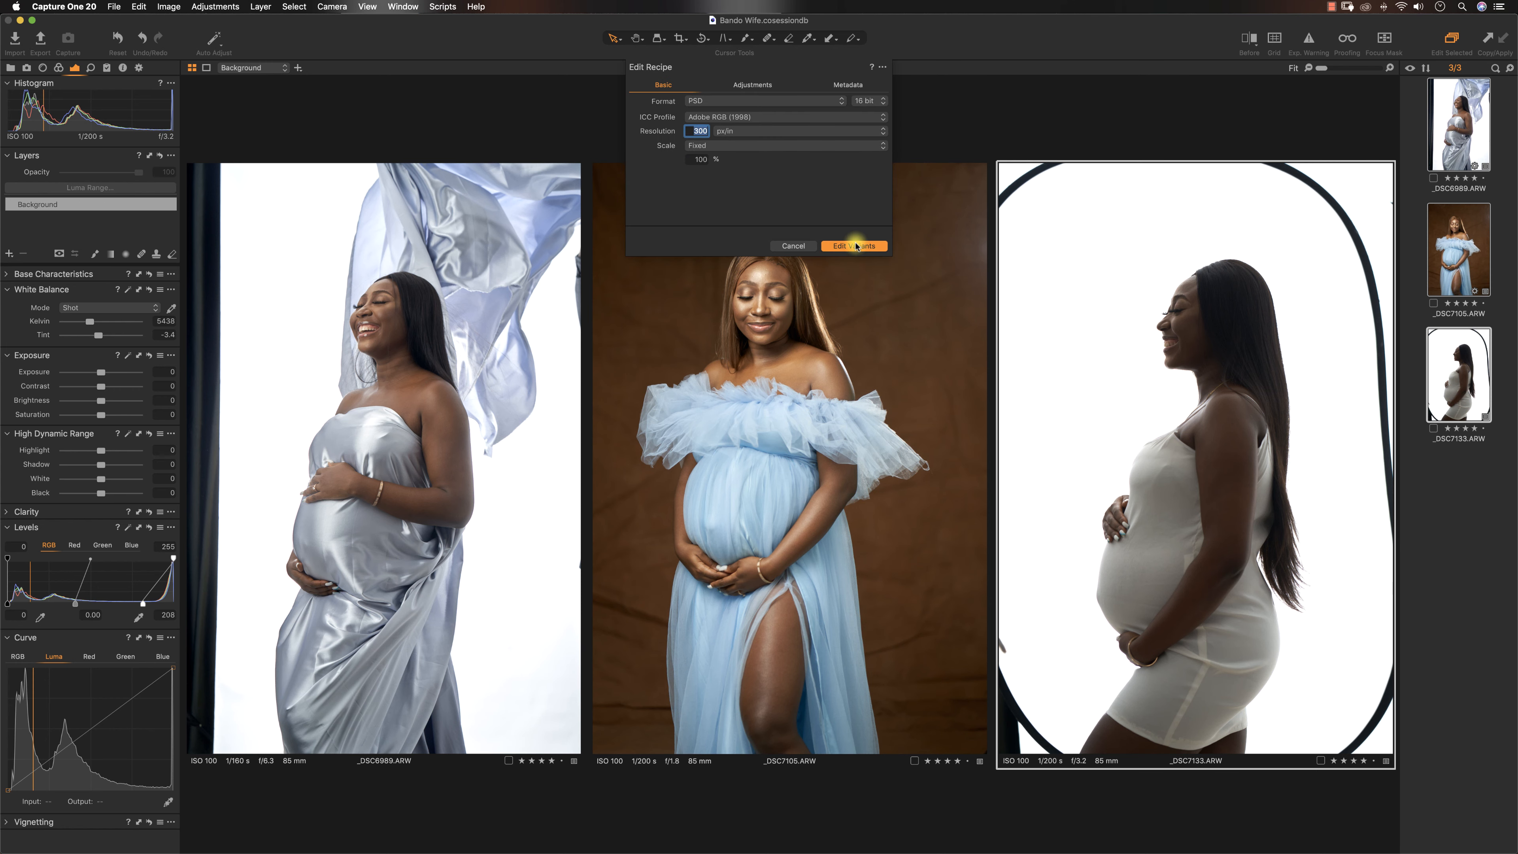
pyautogui.click(852, 246)
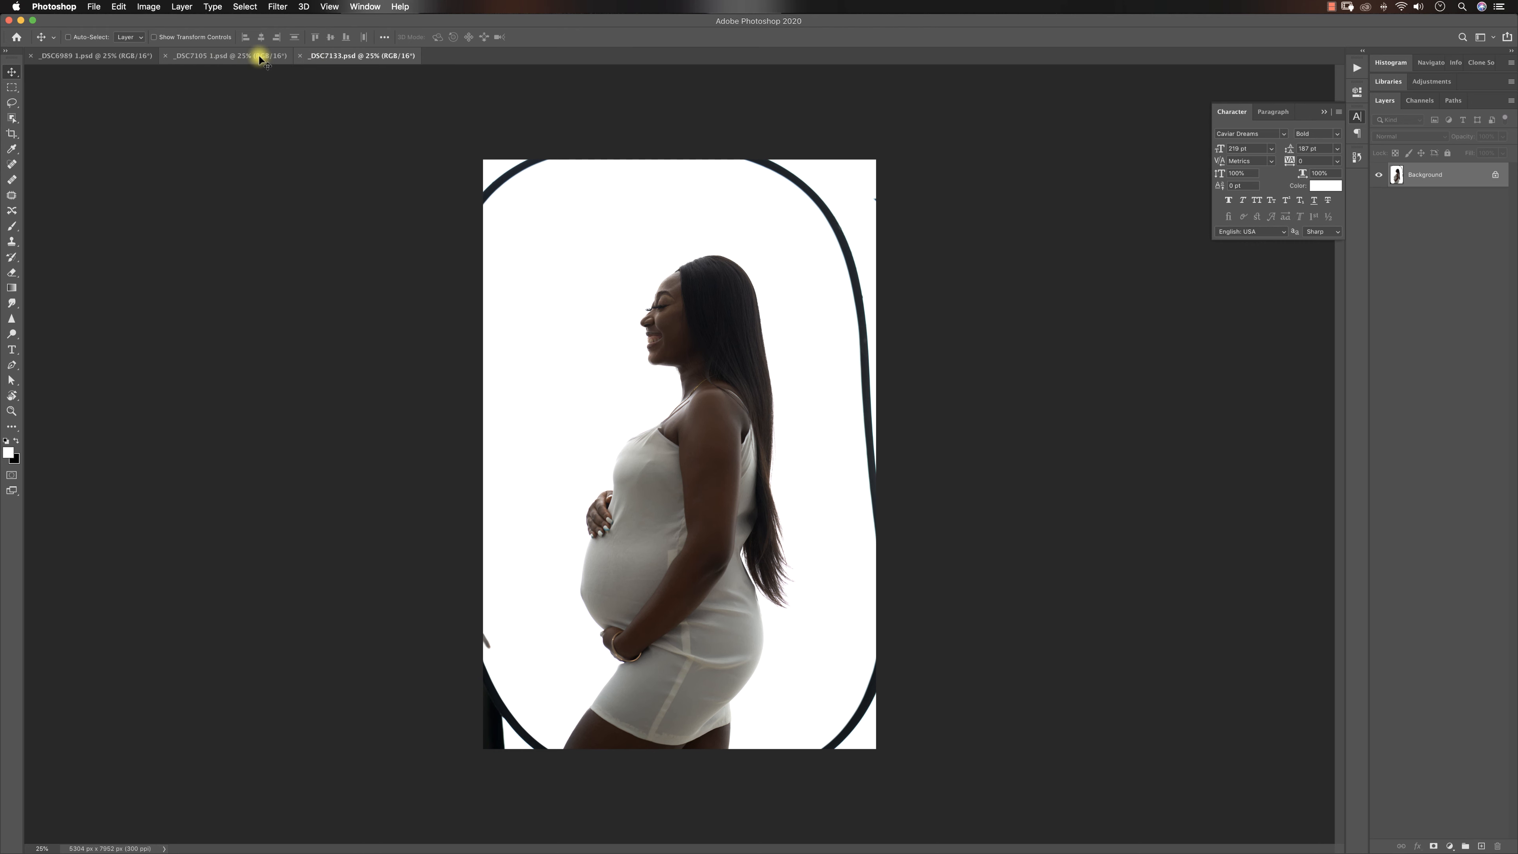
# - In the _DSC7133.psd document, collapse the character settings and duplicate the Background layer
pyautogui.click(222, 57)
pyautogui.click(136, 57)
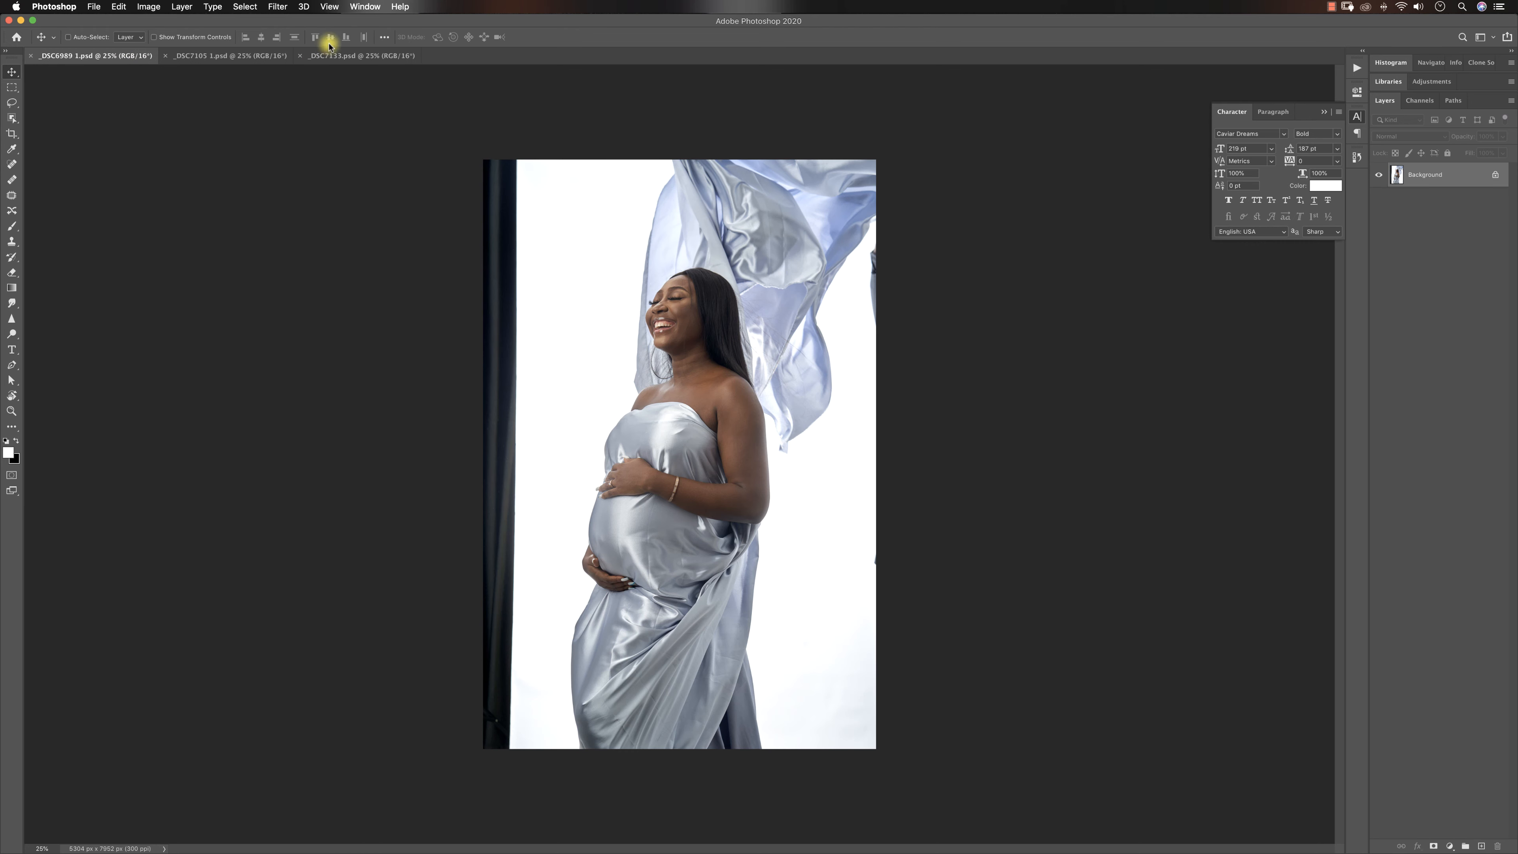
pyautogui.click(322, 60)
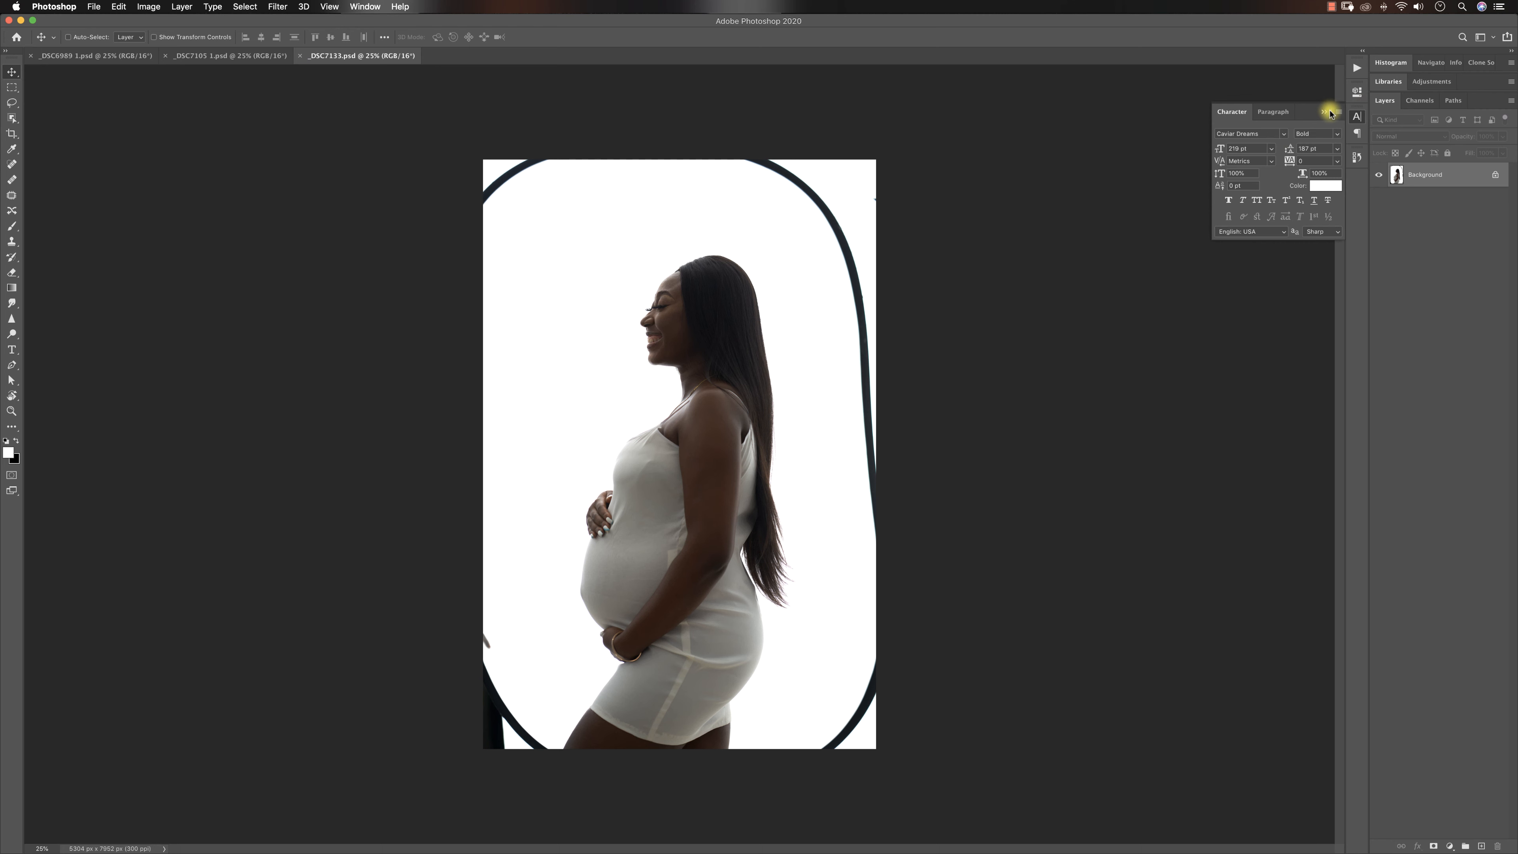
pyautogui.click(1322, 113)
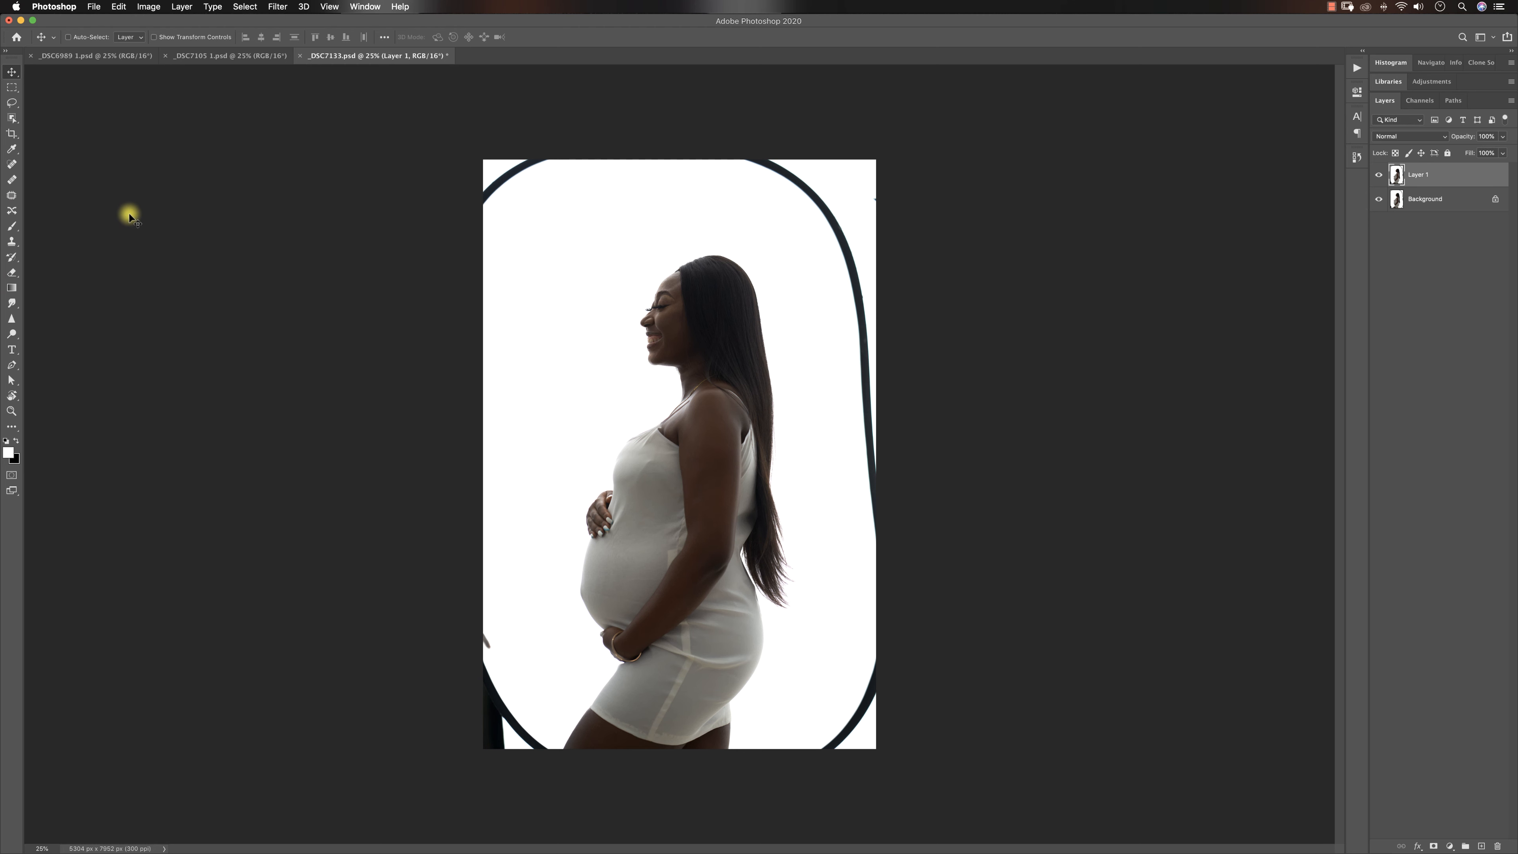
# - Lasso the dark softbox edge in the photo's upper-left corner and remove it with a Content-Aware fill
pyautogui.click(11, 102)
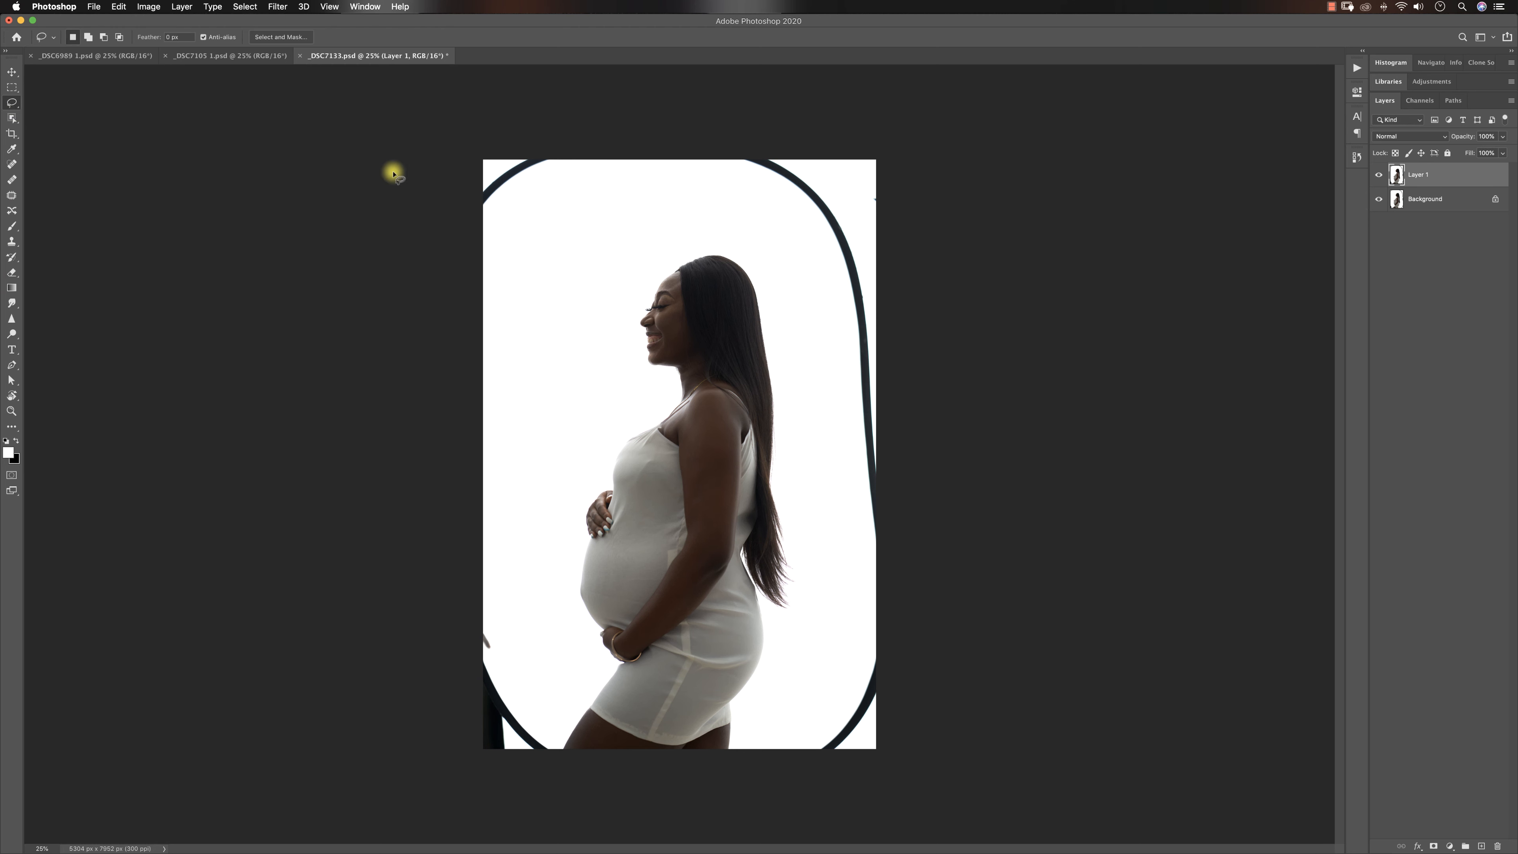
pyautogui.moveTo(454, 183)
pyautogui.mouseDown()
pyautogui.moveTo(484, 144)
pyautogui.moveTo(531, 132)
pyautogui.mouseUp()
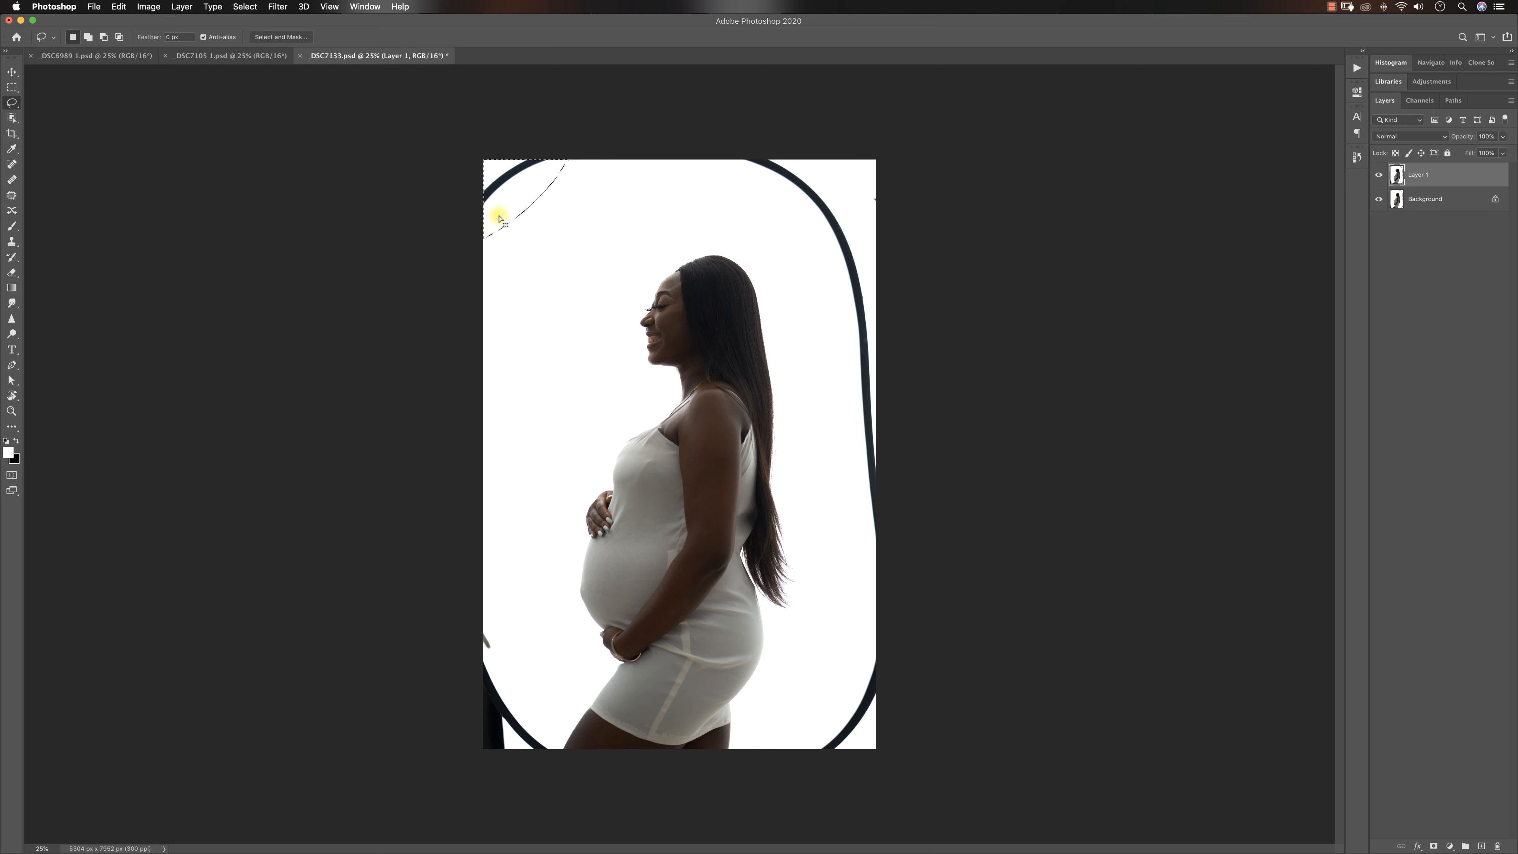
pyautogui.rightClick(516, 194)
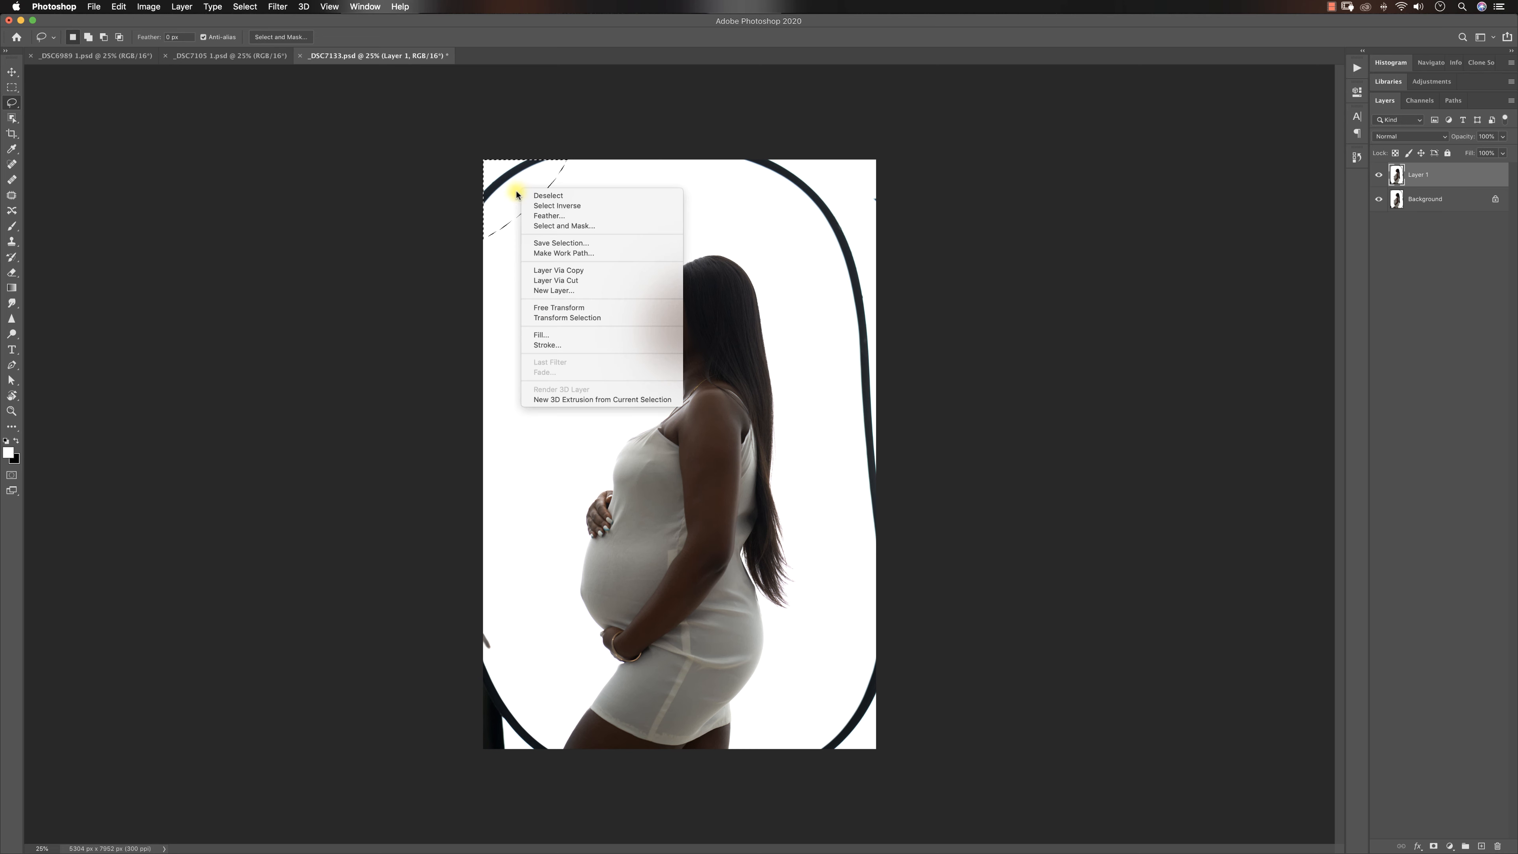
pyautogui.click(544, 334)
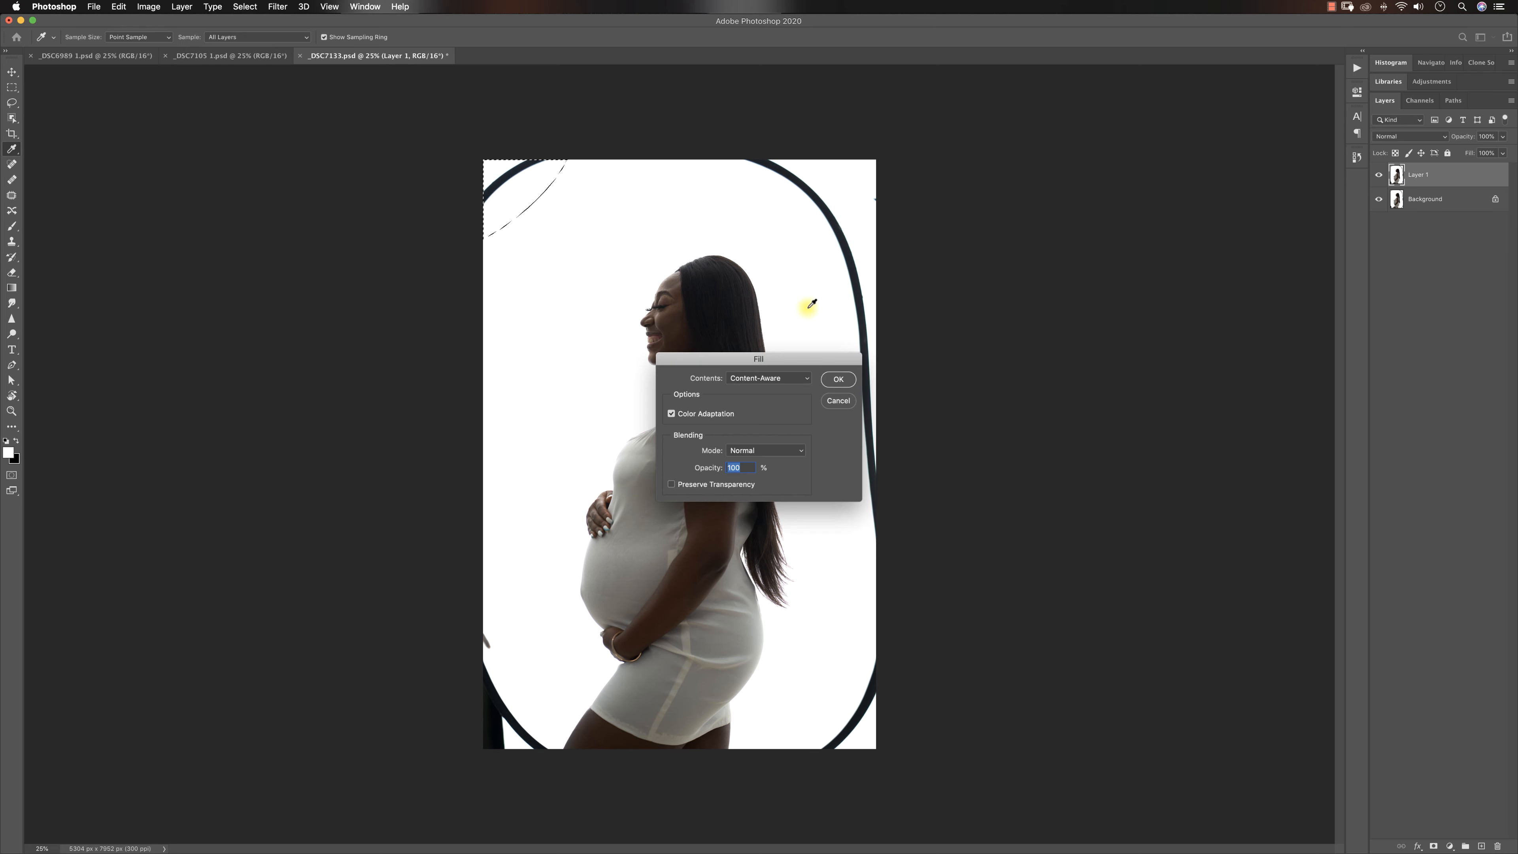
pyautogui.click(840, 400)
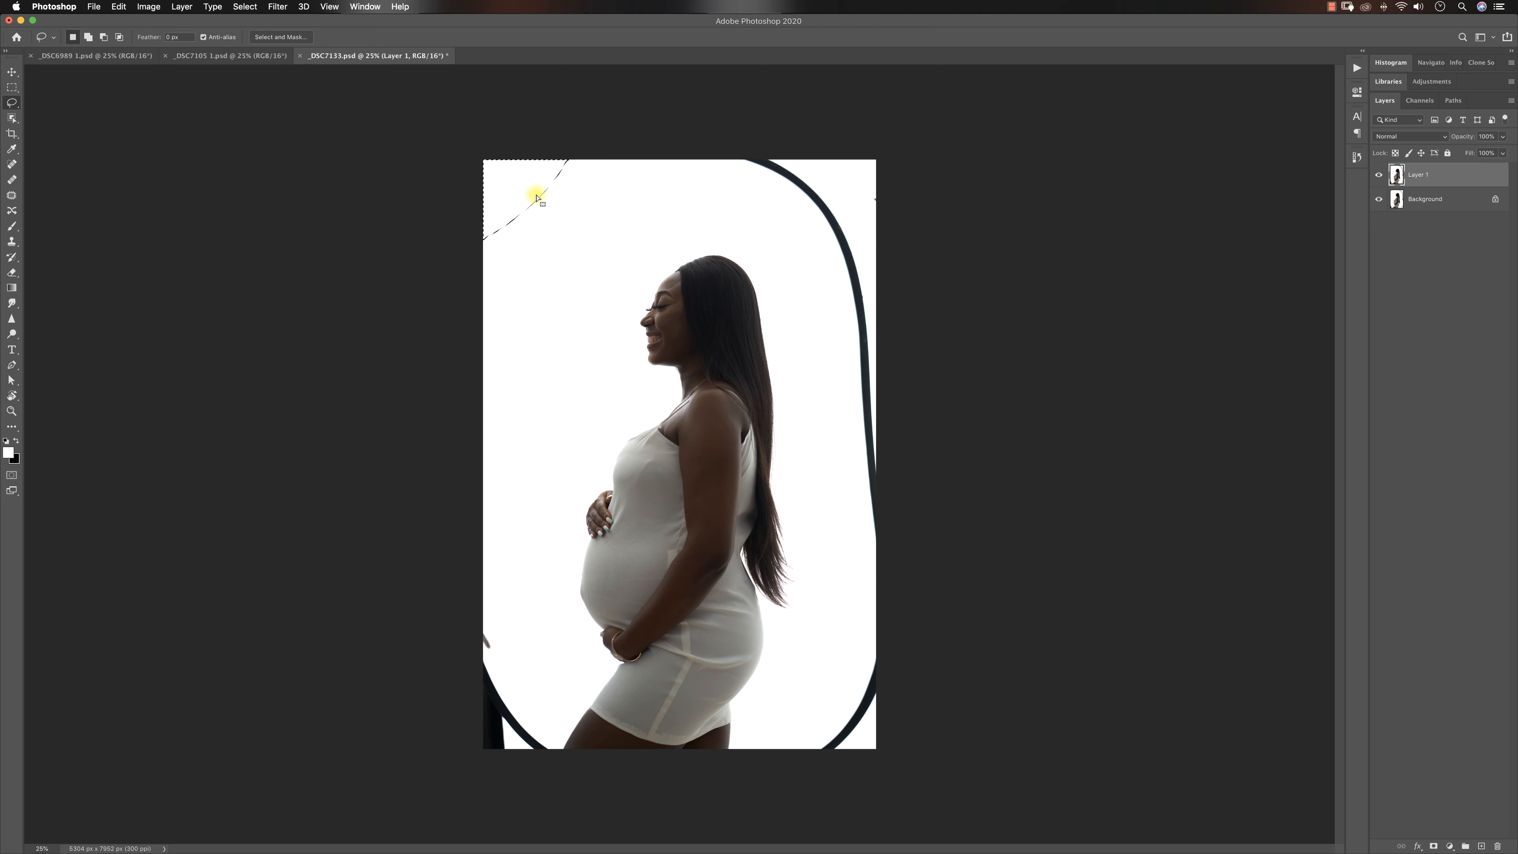
pyautogui.press('super+d')
# - Lasso the curved softbox edge along the photo's upper-right side and replace it using a Content-Aware fill
pyautogui.moveTo(725, 158); pyautogui.dragTo(762, 174)
pyautogui.moveTo(820, 235)
pyautogui.mouseDown()
pyautogui.moveTo(843, 278)
pyautogui.moveTo(873, 545)
pyautogui.moveTo(901, 541)
pyautogui.moveTo(908, 150)
pyautogui.moveTo(819, 108)
pyautogui.moveTo(678, 114)
pyautogui.mouseUp()
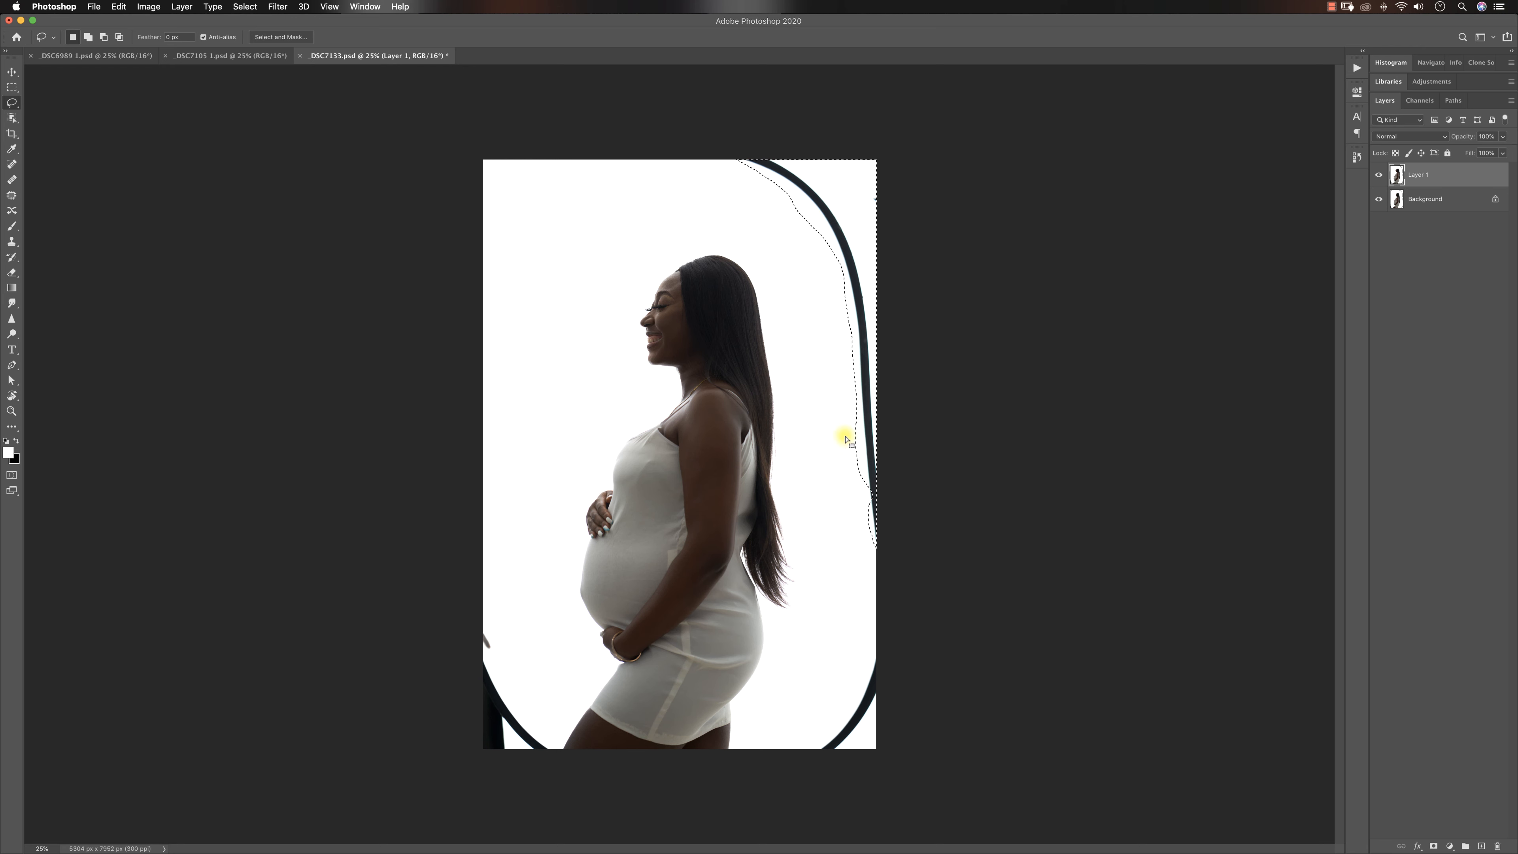
pyautogui.press('shift')
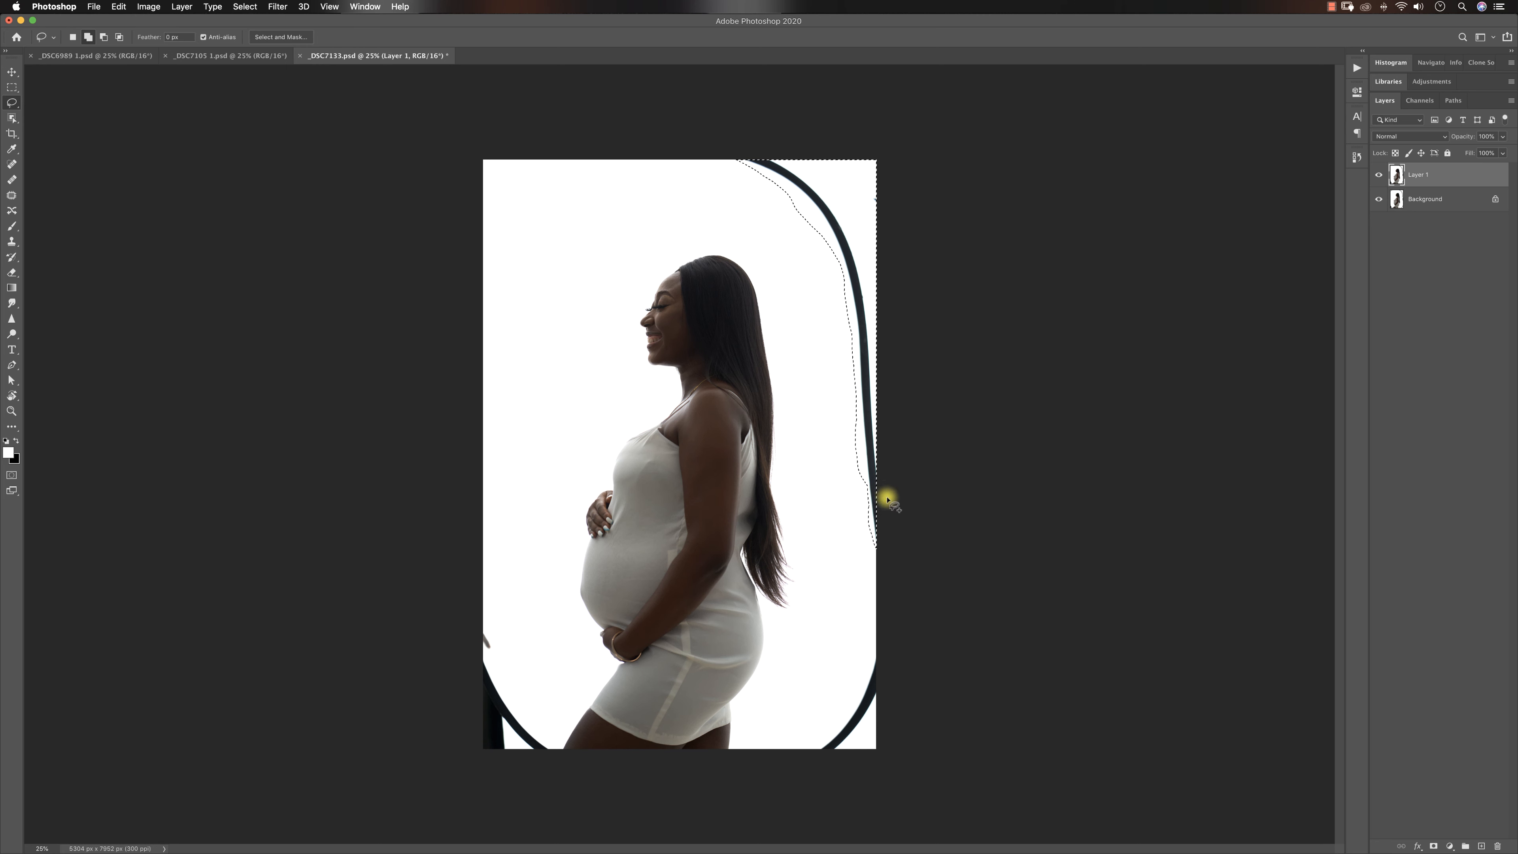
pyautogui.rightClick(826, 206)
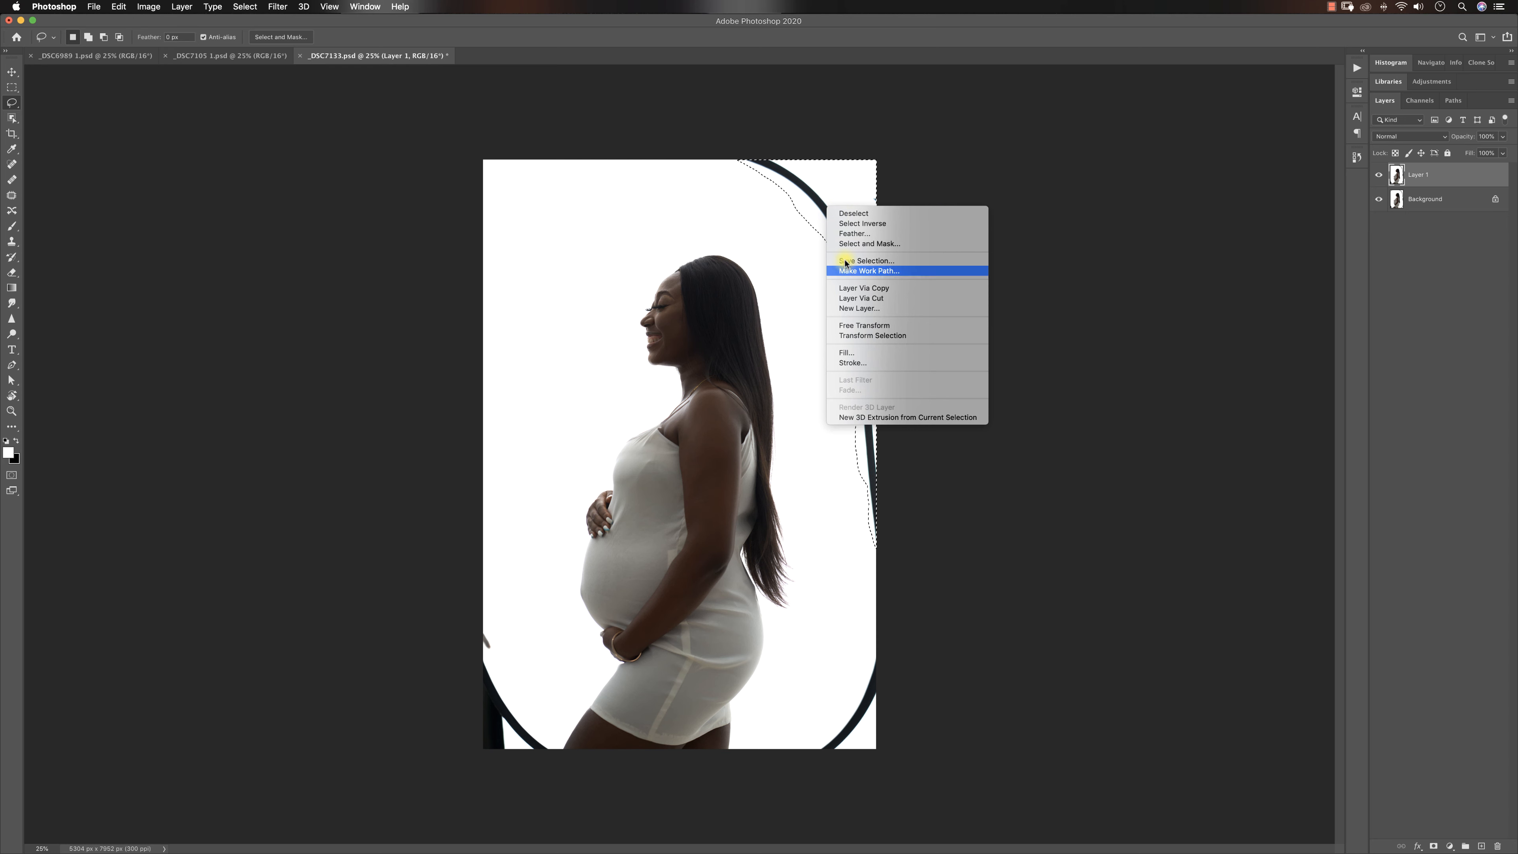
pyautogui.click(848, 352)
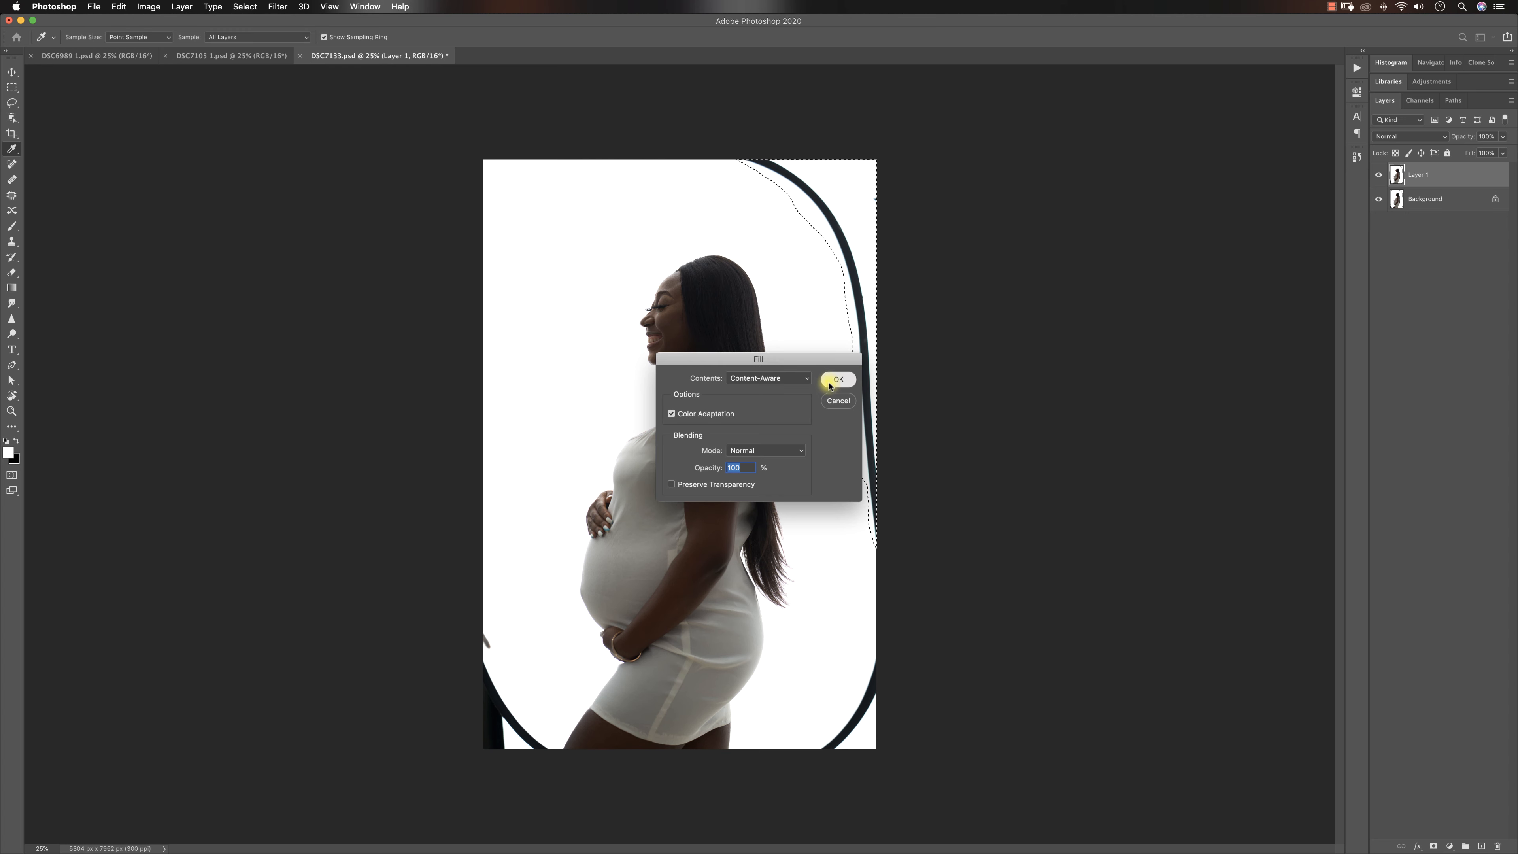
pyautogui.click(838, 382)
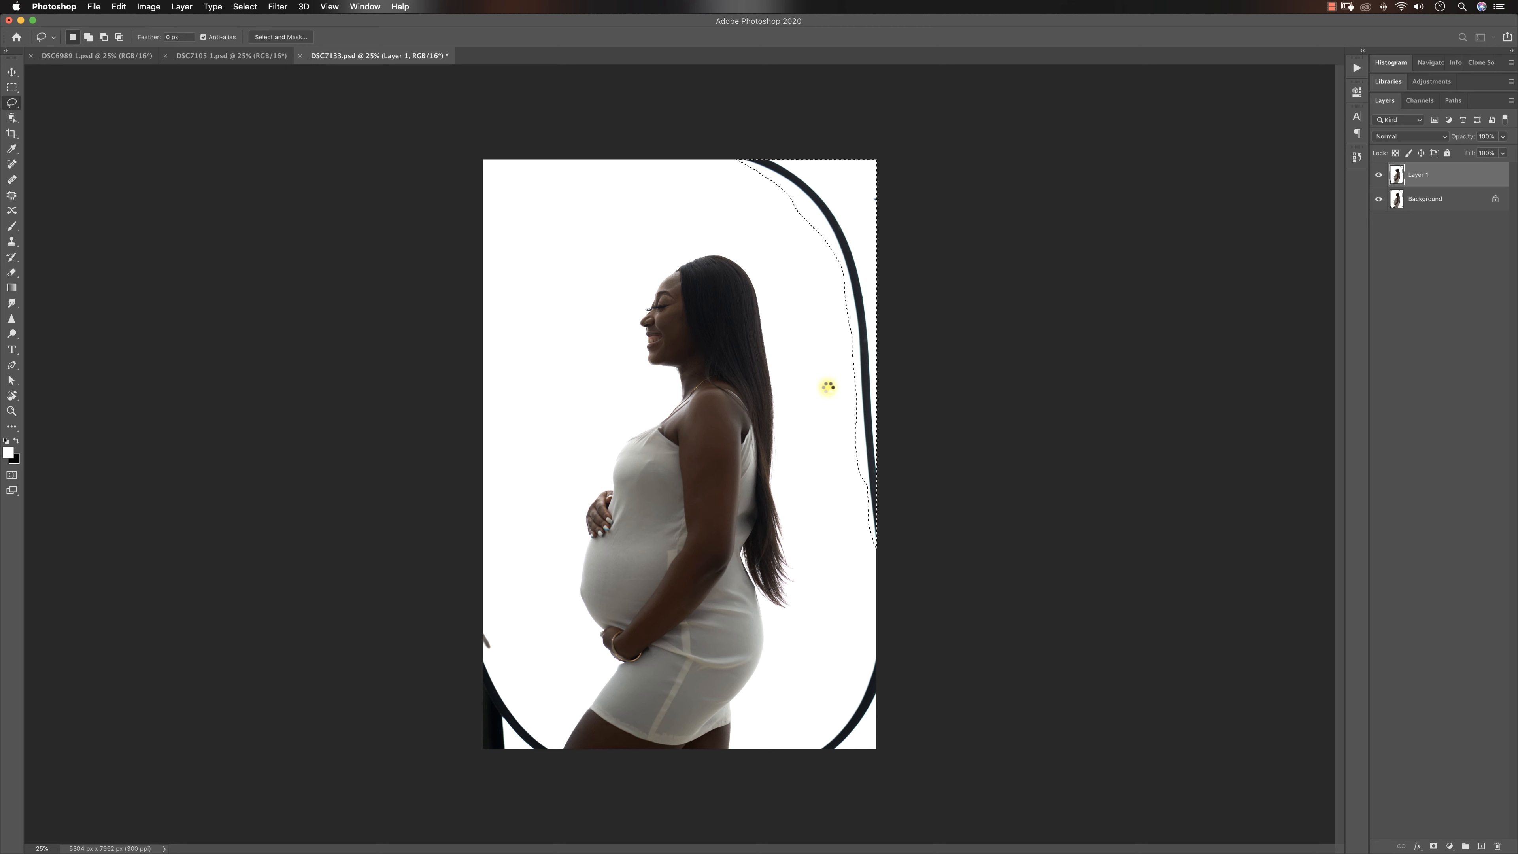
pyautogui.press('super+d')
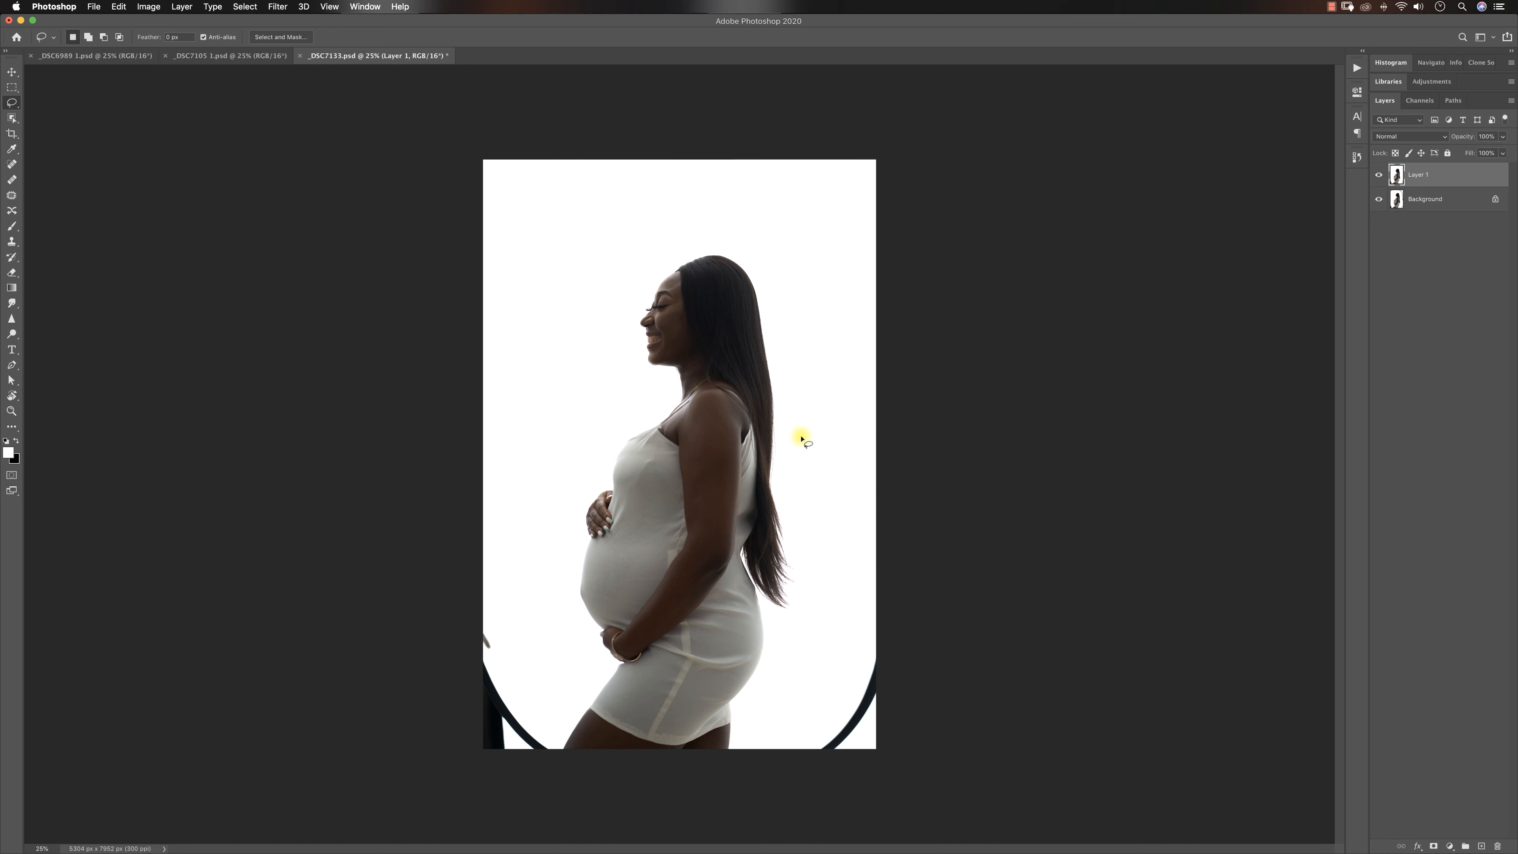
# - Select the softbox edges in both lower corners of the photo with the Lasso and remove them with a Content-Aware fill
pyautogui.moveTo(479, 645)
pyautogui.mouseDown()
pyautogui.moveTo(475, 619)
pyautogui.moveTo(489, 658)
pyautogui.mouseUp()
pyautogui.moveTo(556, 734)
pyautogui.mouseDown()
pyautogui.moveTo(548, 759)
pyautogui.moveTo(423, 702)
pyautogui.moveTo(499, 619)
pyautogui.mouseUp()
pyautogui.rightClick(504, 725)
pyautogui.click(550, 777)
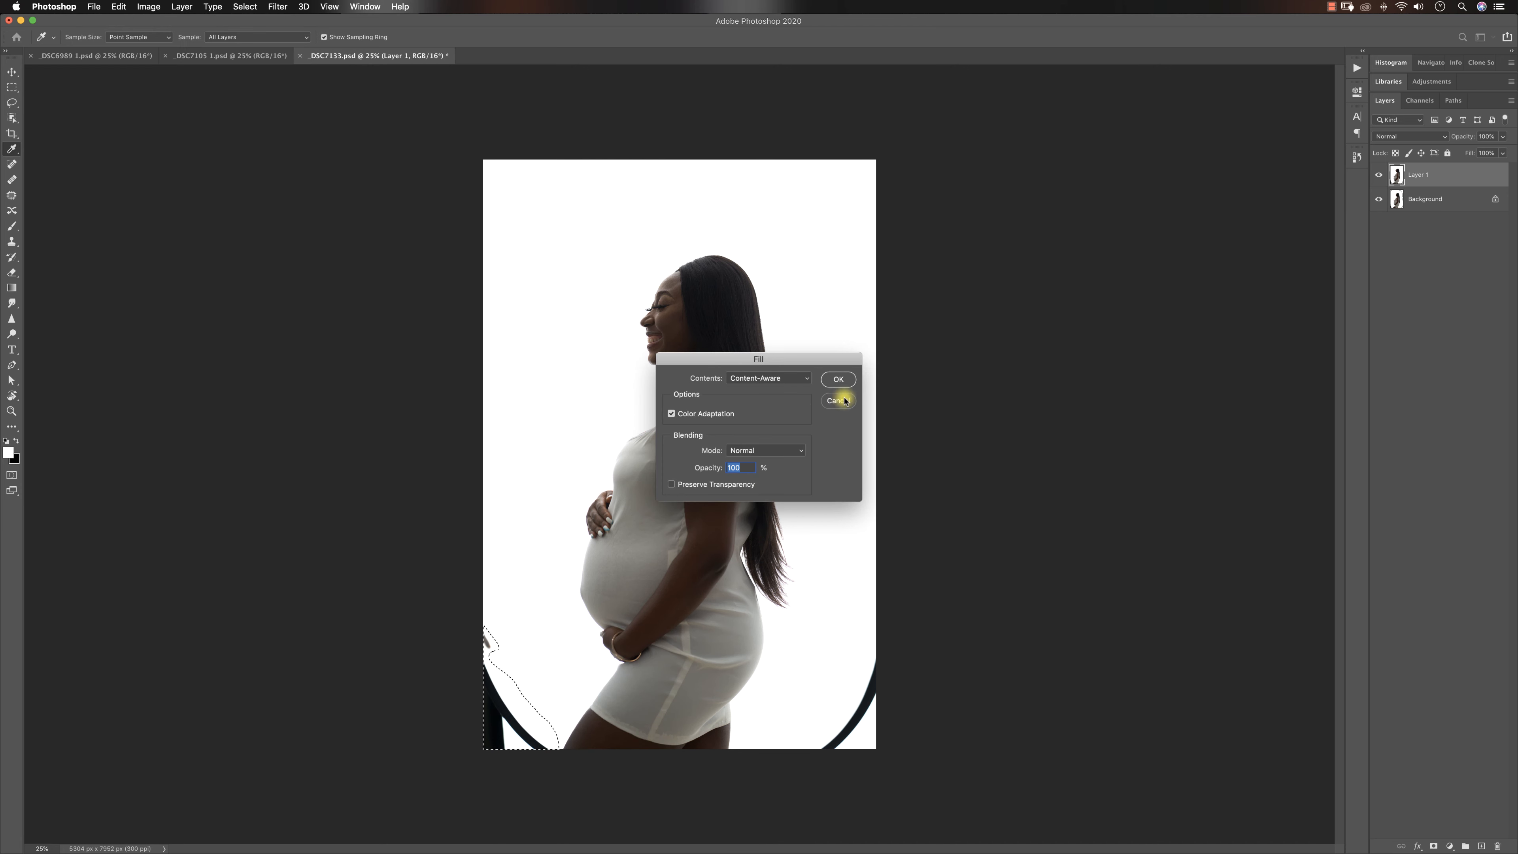
pyautogui.click(837, 379)
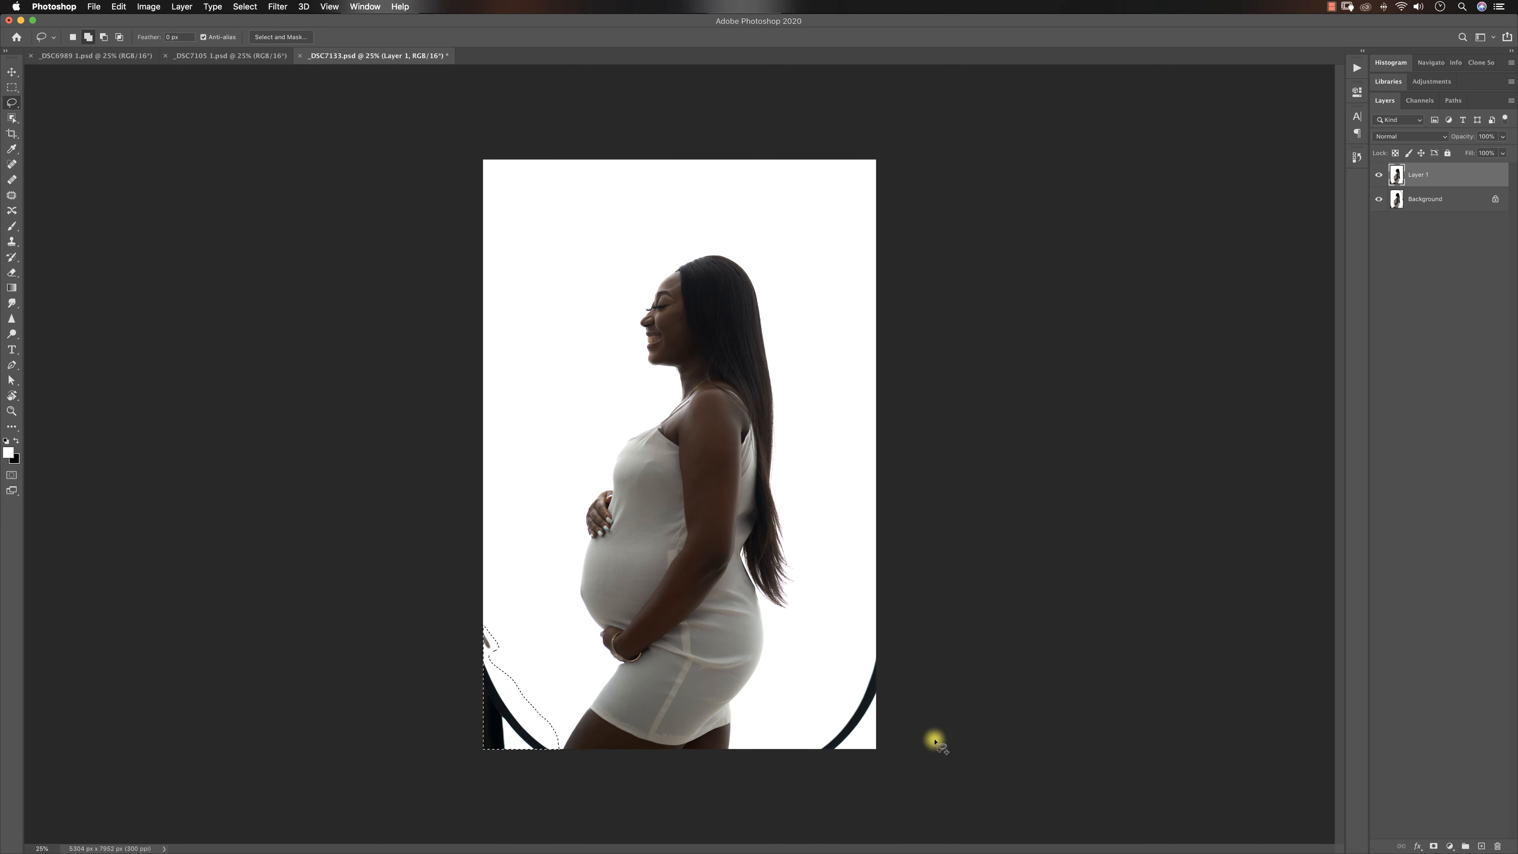
pyautogui.moveTo(877, 625)
pyautogui.mouseDown()
pyautogui.moveTo(805, 758)
pyautogui.moveTo(845, 765)
pyautogui.moveTo(910, 698)
pyautogui.moveTo(875, 598)
pyautogui.mouseUp()
pyautogui.rightClick(870, 704)
pyautogui.click(870, 704)
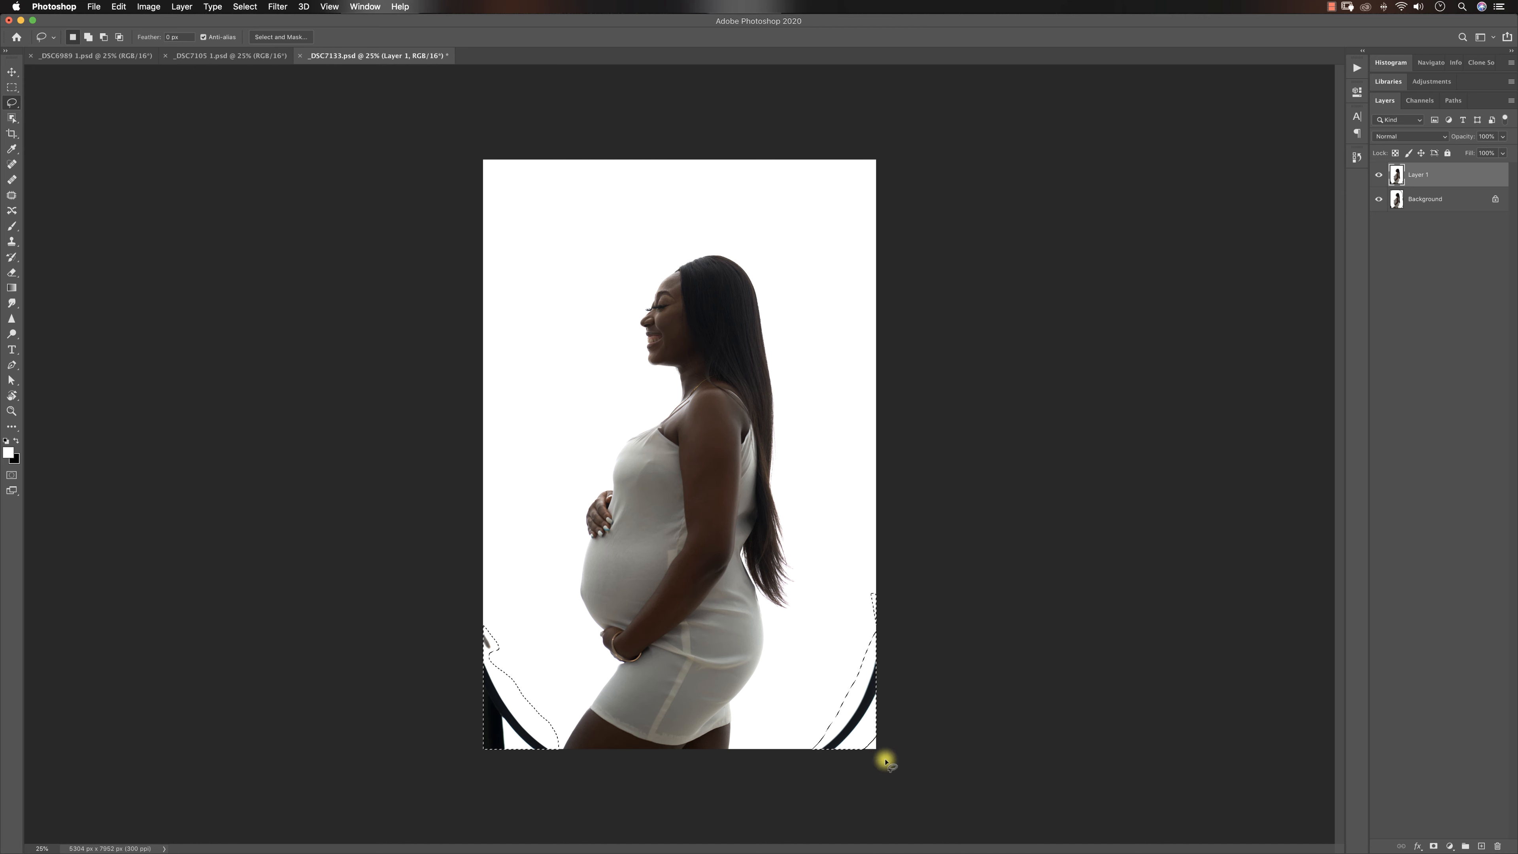
pyautogui.rightClick(849, 722)
pyautogui.click(874, 770)
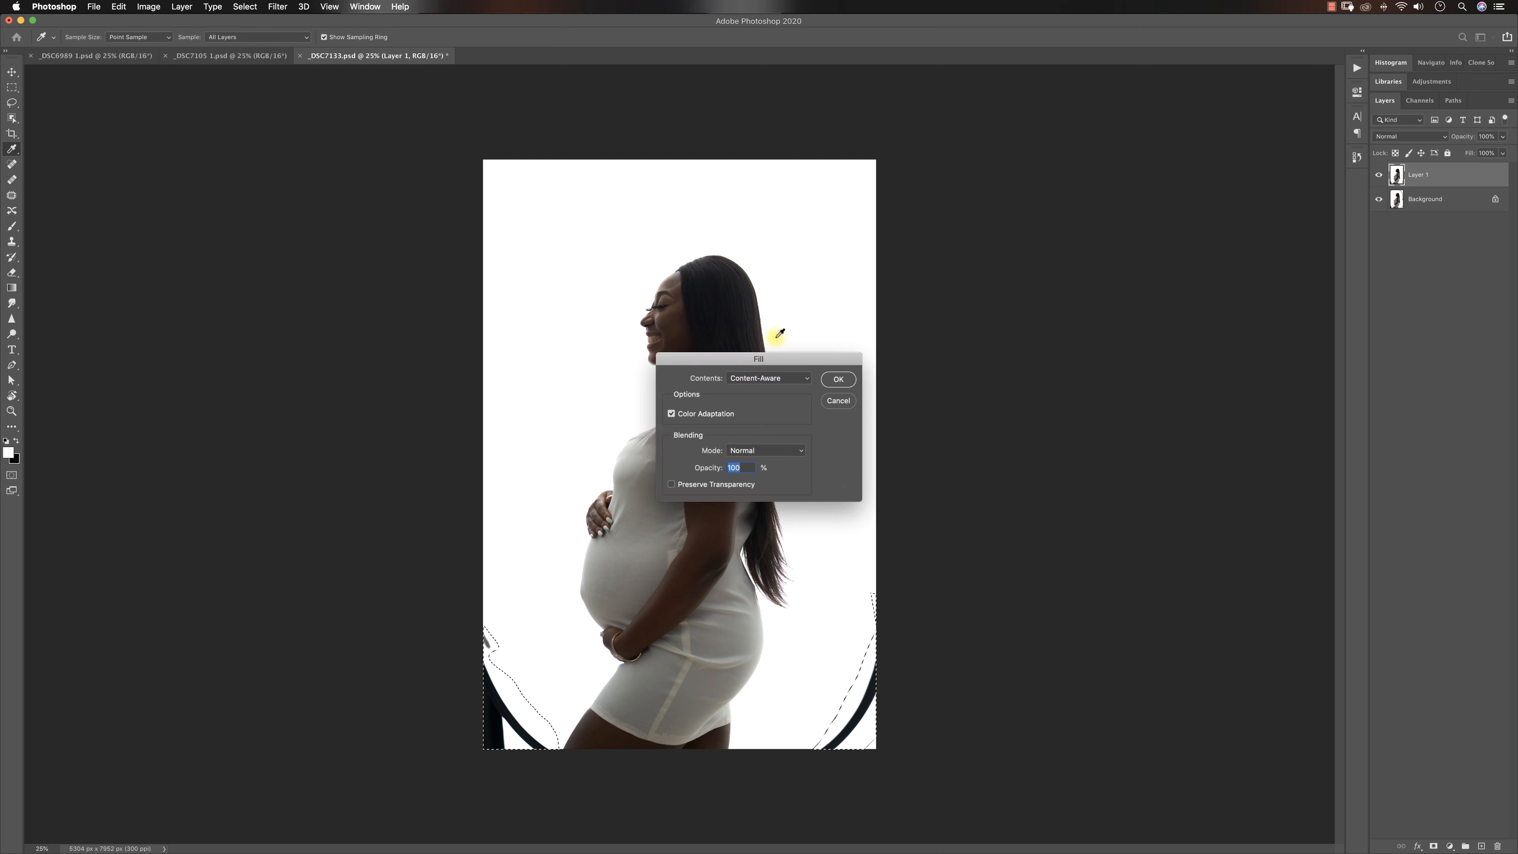
pyautogui.click(831, 380)
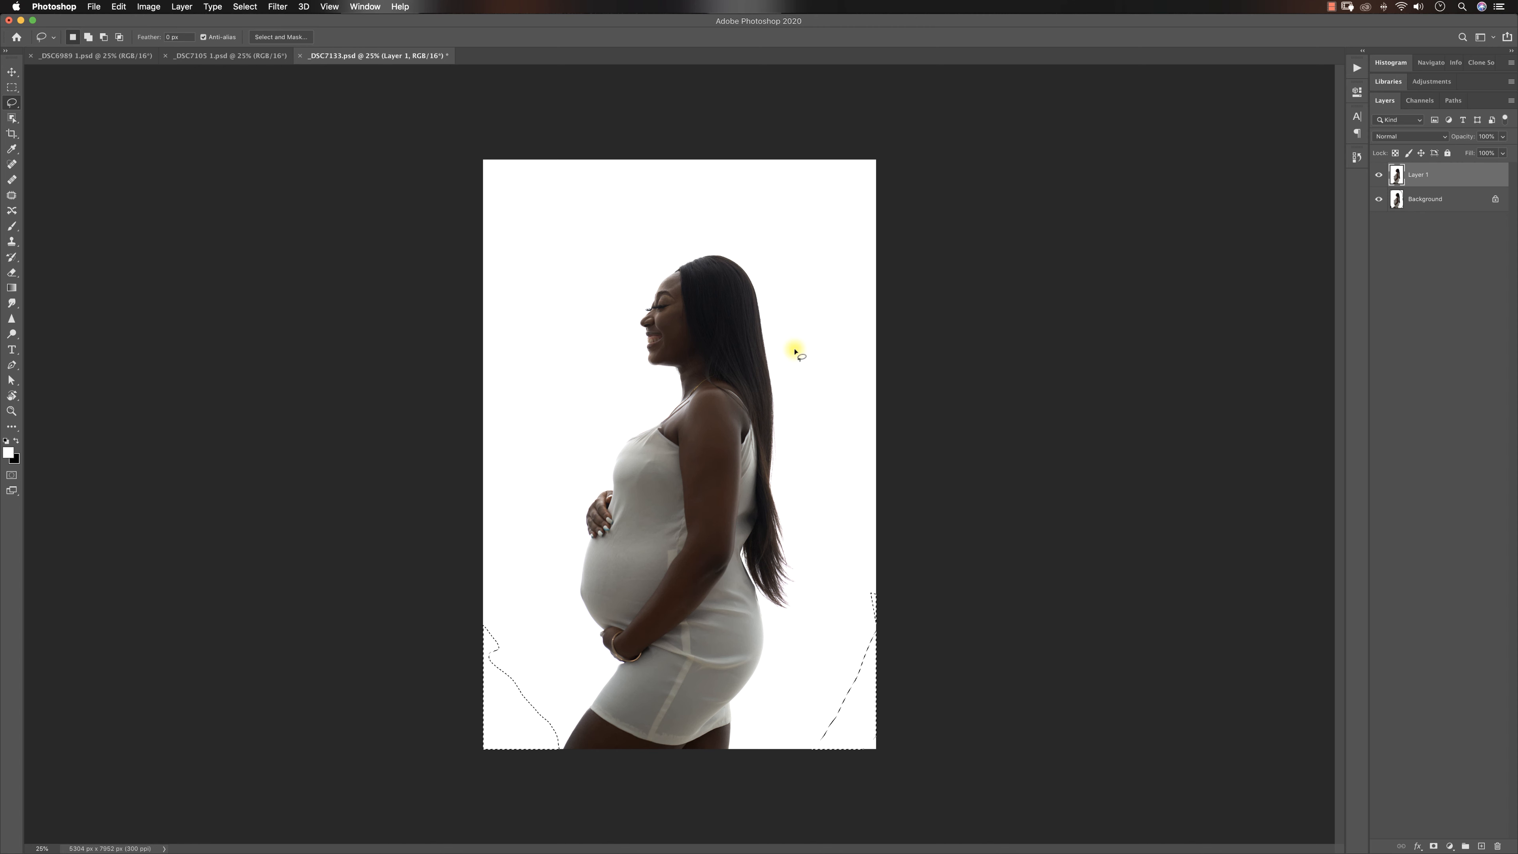
pyautogui.press('super+d')
# - Run the Basic Frequency Separation action, accepting its Gaussian Blur radius, and select High FS Layer inside the resulting group
pyautogui.click(1356, 68)
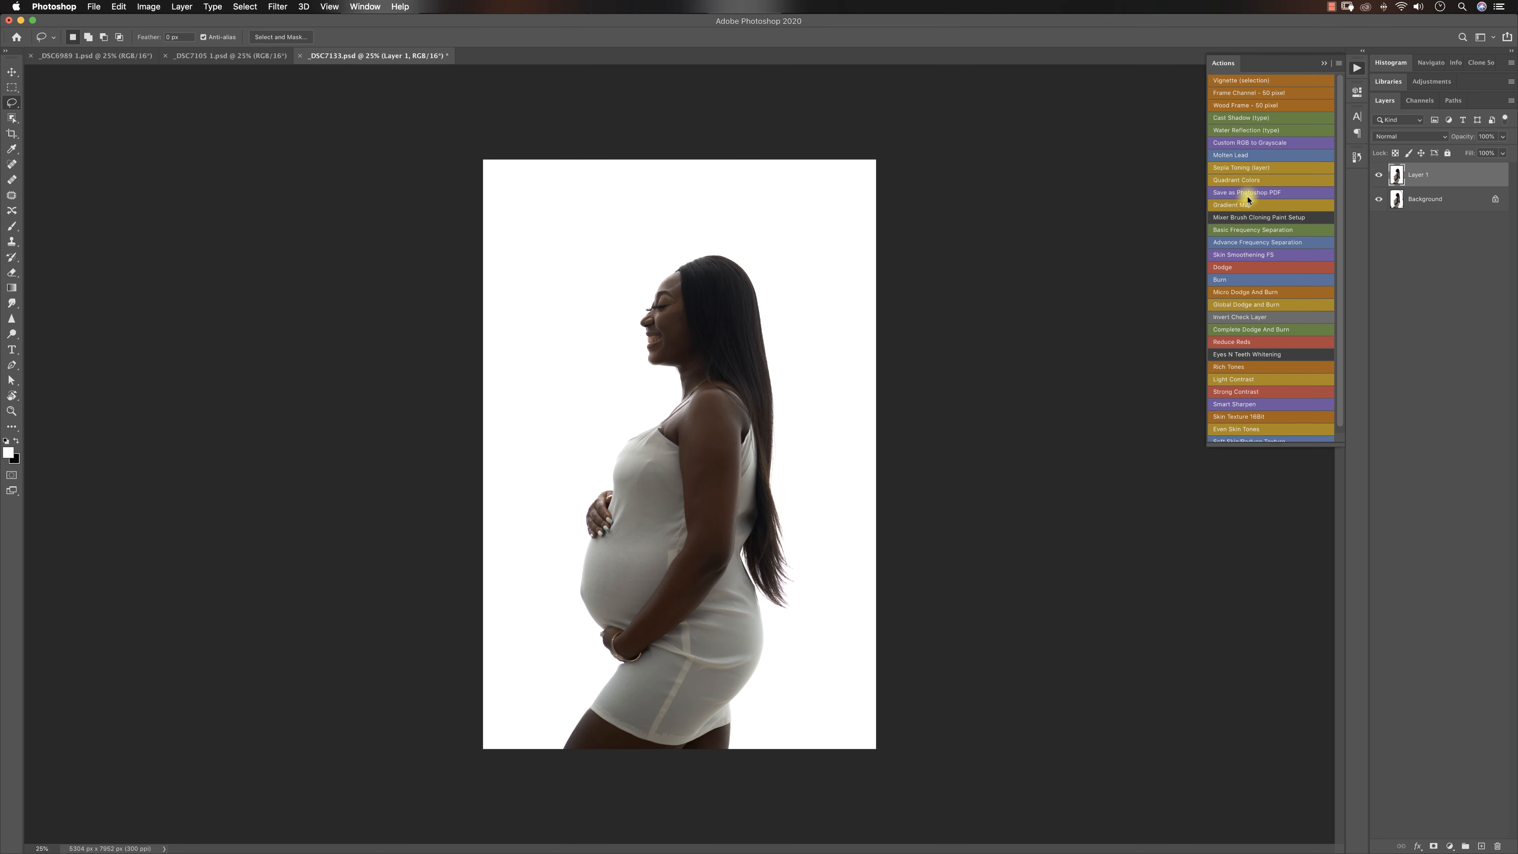
pyautogui.click(1230, 230)
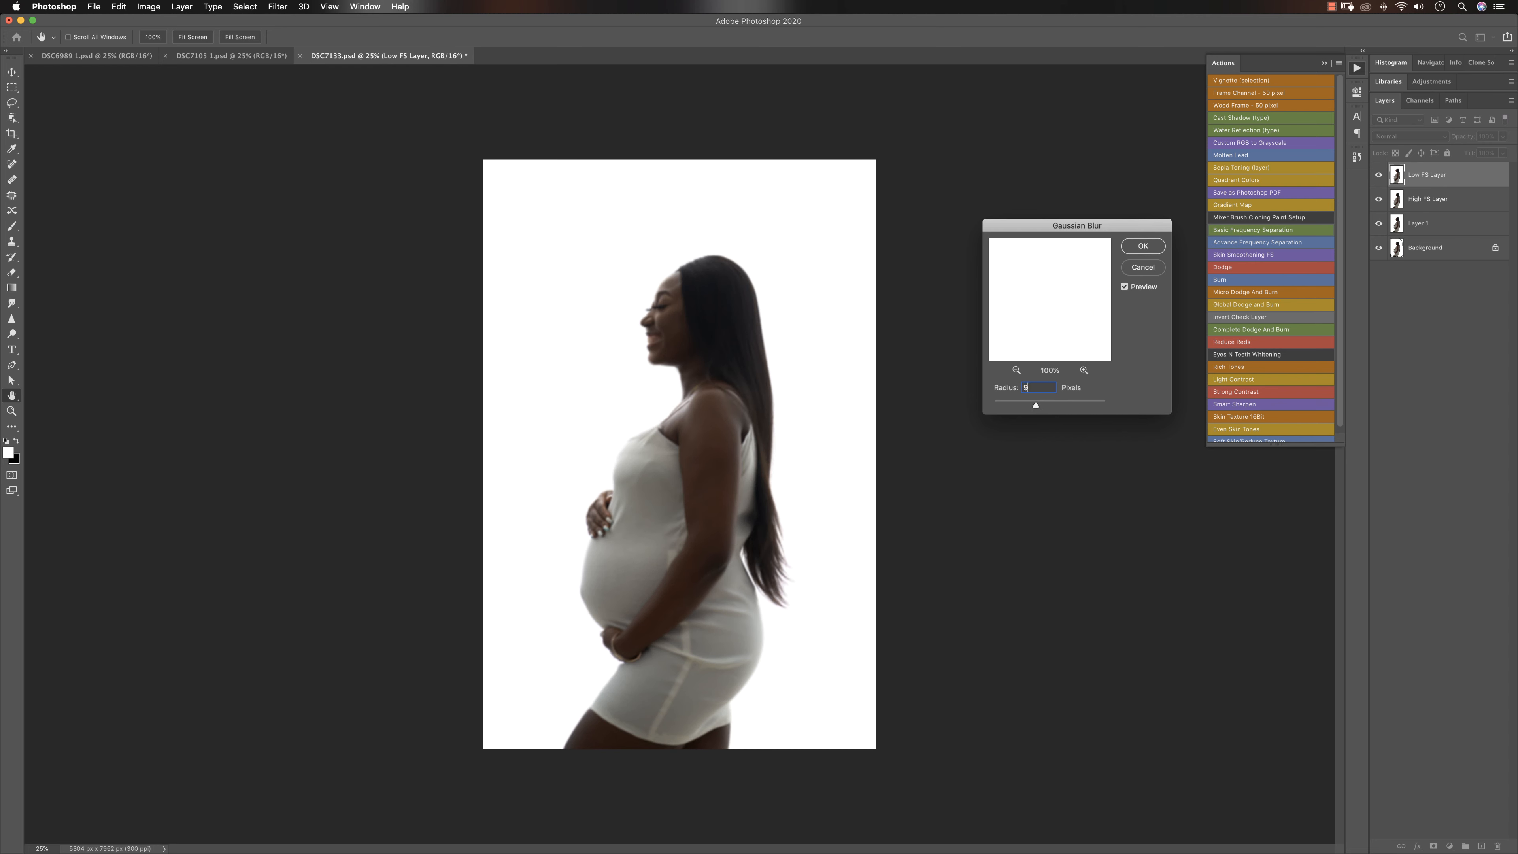
pyautogui.press('Return')
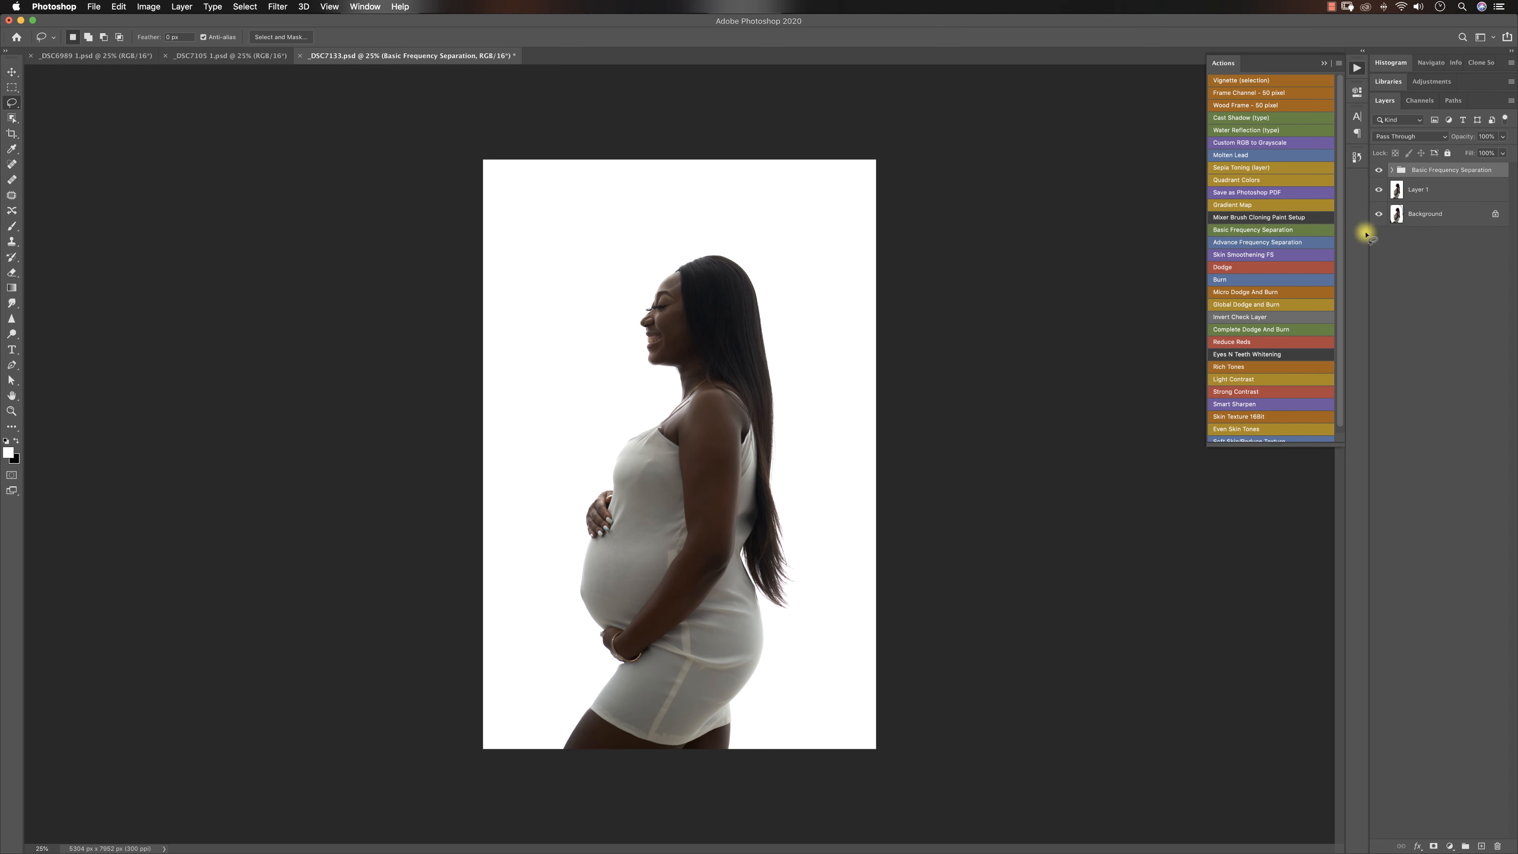
pyautogui.click(1391, 172)
pyautogui.click(1429, 190)
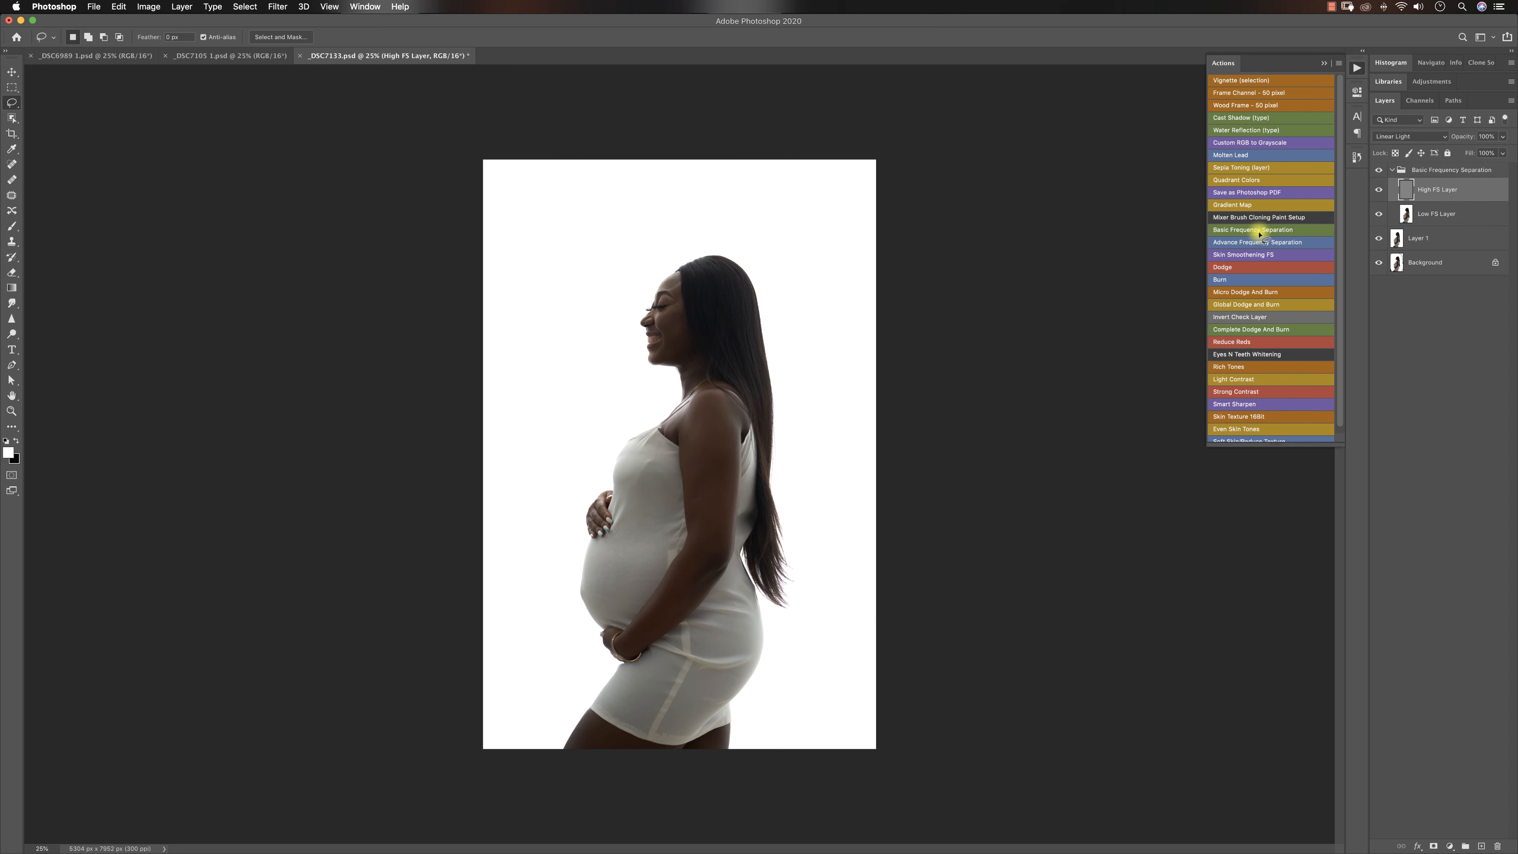
# - Examine the skin texture on the face up close and check the figure as a whole before retouching
pyautogui.press('s')
pyautogui.moveTo(671, 265)
pyautogui.mouseDown()
pyautogui.moveTo(677, 197)
pyautogui.moveTo(658, 186)
pyautogui.moveTo(651, 243)
pyautogui.mouseUp()
pyautogui.press('[')
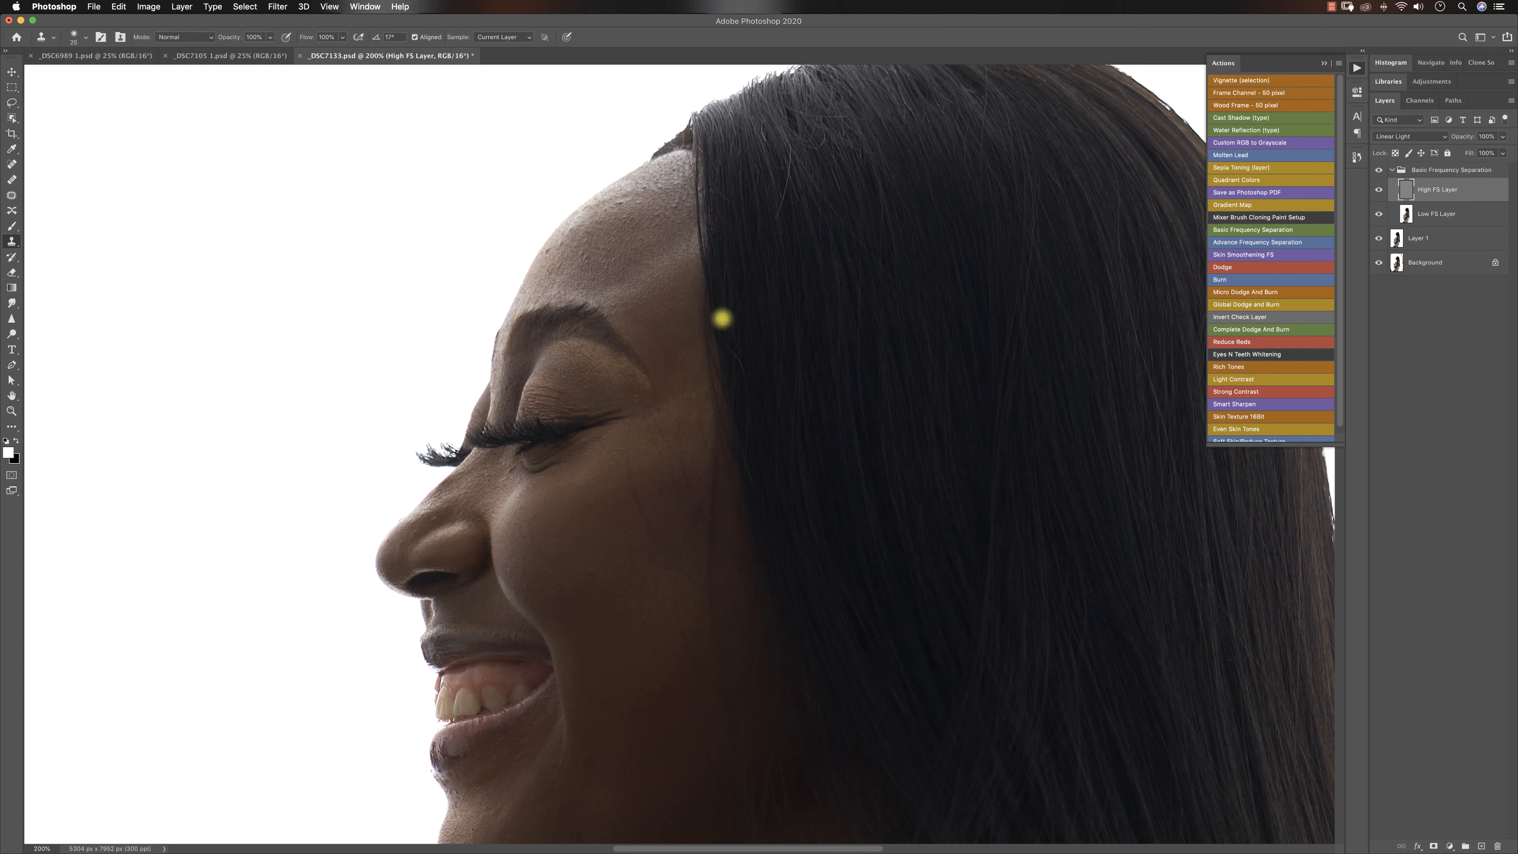
pyautogui.press('z')
pyautogui.keyDown('alt'); pyautogui.click(682, 382); pyautogui.keyUp('alt')
pyautogui.keyDown('alt'); pyautogui.click(688, 402); pyautogui.keyUp('alt')
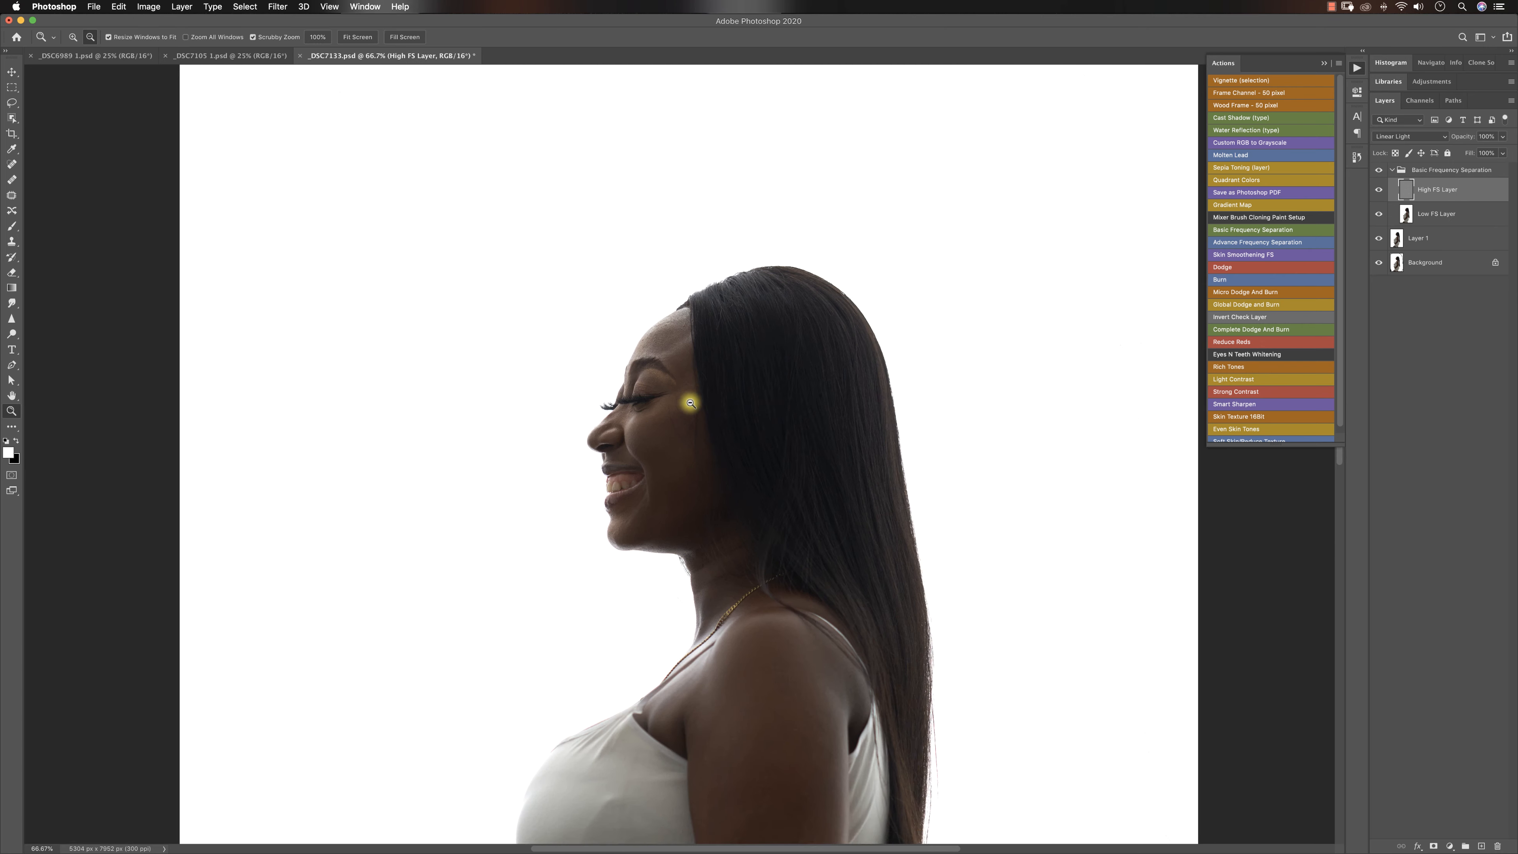
pyautogui.keyDown('alt'); pyautogui.click(723, 427); pyautogui.keyUp('alt')
pyautogui.keyDown('alt'); pyautogui.click(753, 441); pyautogui.keyUp('alt')
pyautogui.press('s')
pyautogui.moveTo(712, 496); pyautogui.dragTo(716, 352)
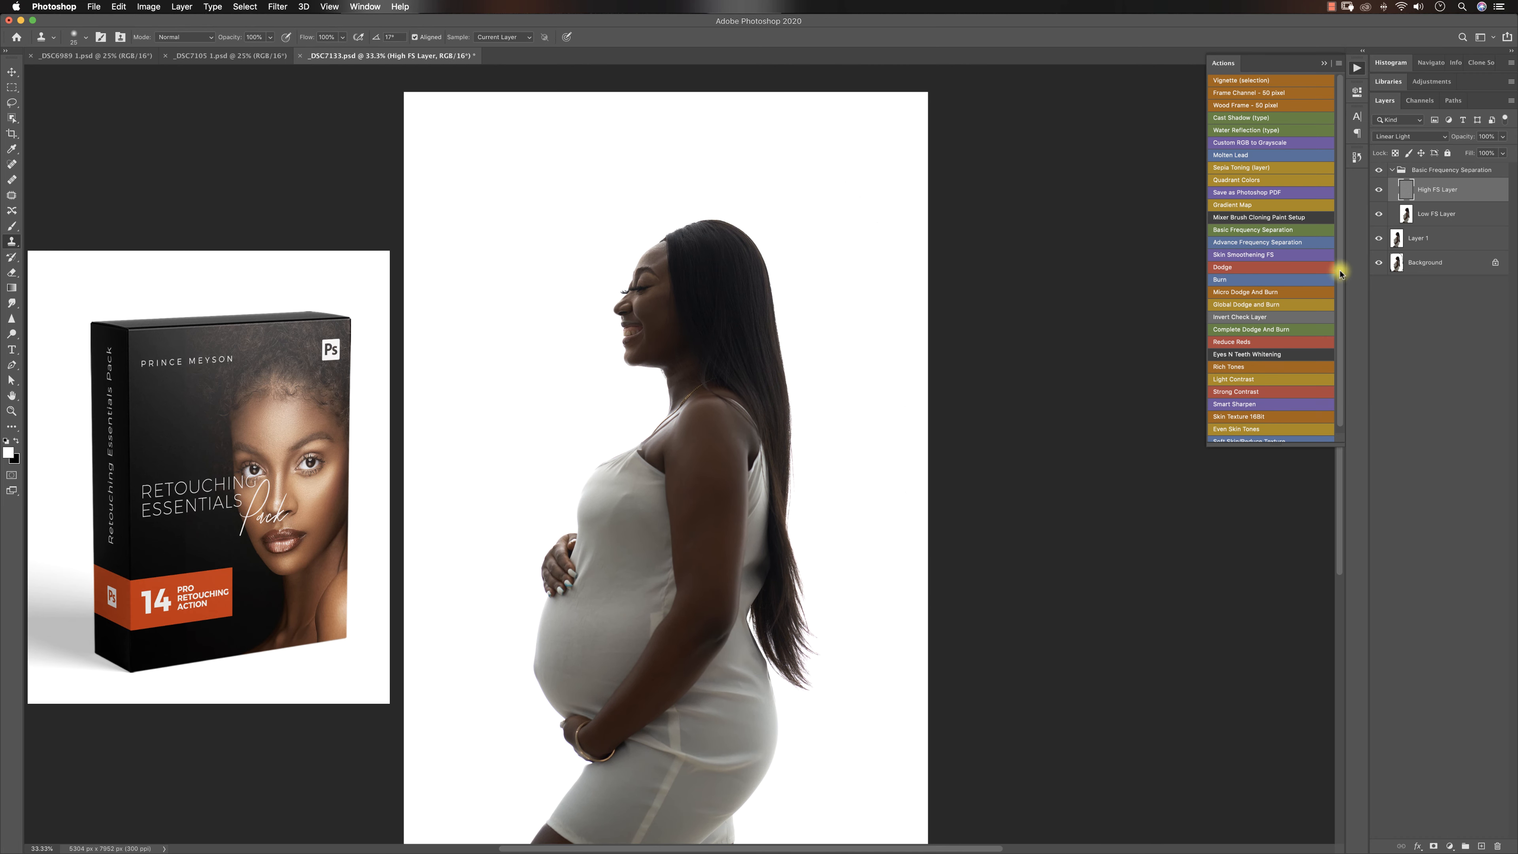
pyautogui.scroll(-1, 1342, 276)
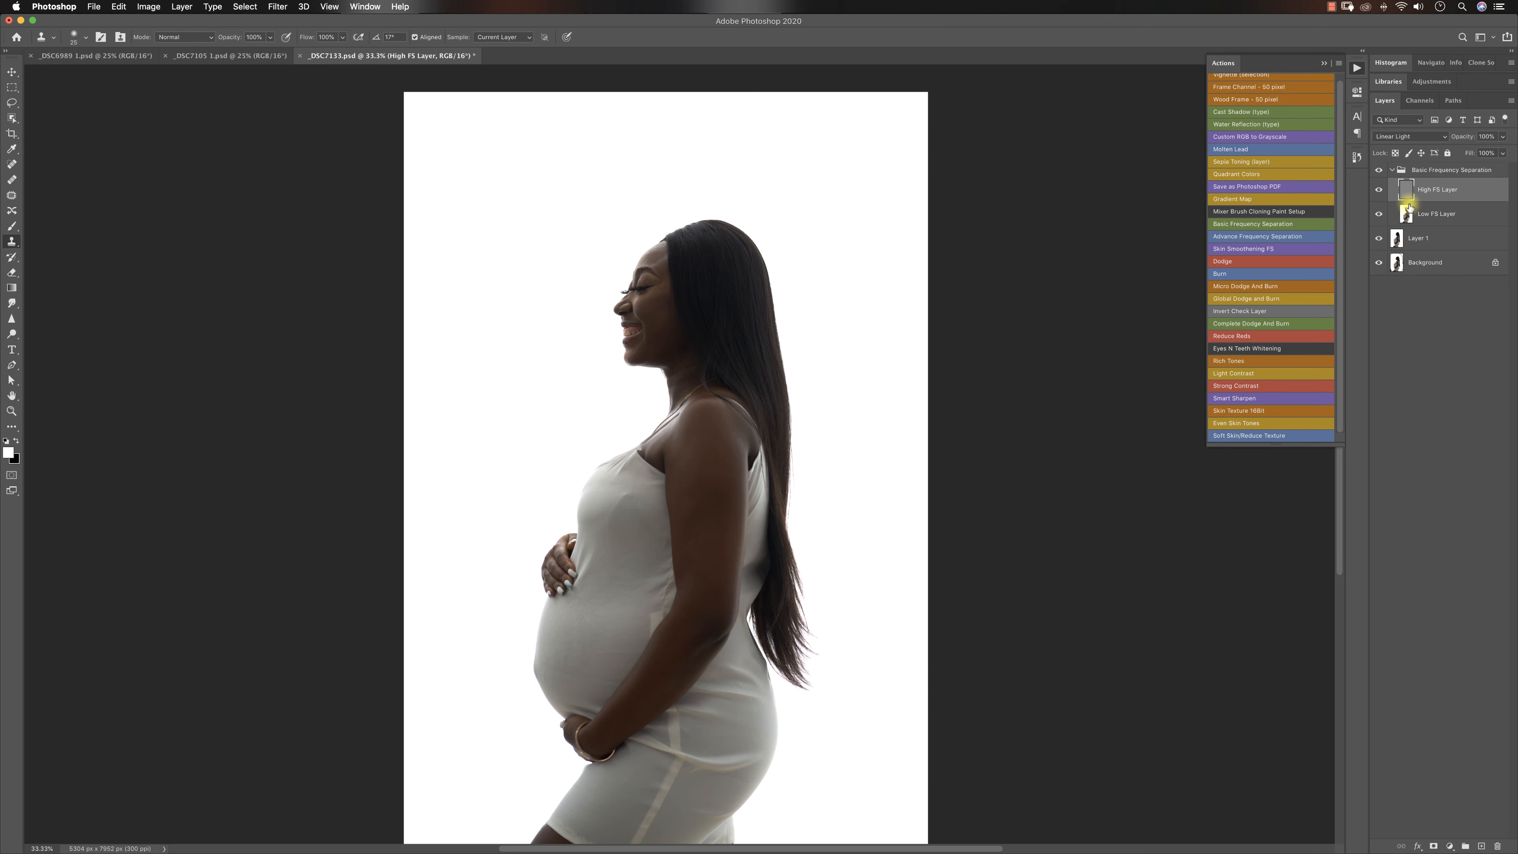
# - Clone clean skin texture over the uneven spots on the cheek and below the outer eye corner on the High FS Layer
pyautogui.press('z')
pyautogui.moveTo(721, 288)
pyautogui.mouseDown()
pyautogui.moveTo(664, 238)
pyautogui.moveTo(645, 242)
pyautogui.moveTo(728, 309)
pyautogui.mouseUp()
pyautogui.press('s')
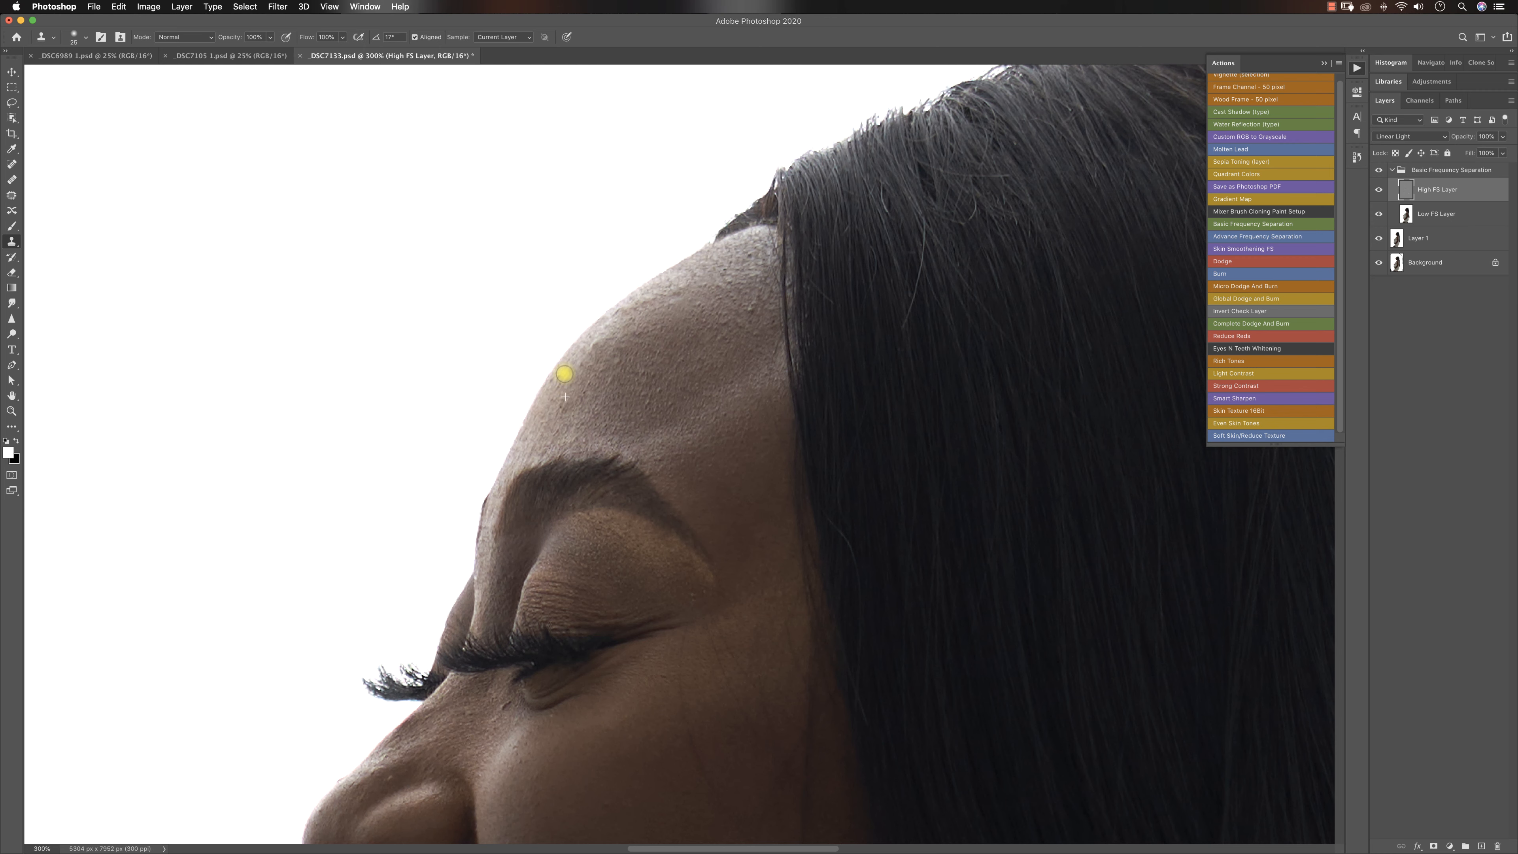
pyautogui.scroll(-5, 694, 542)
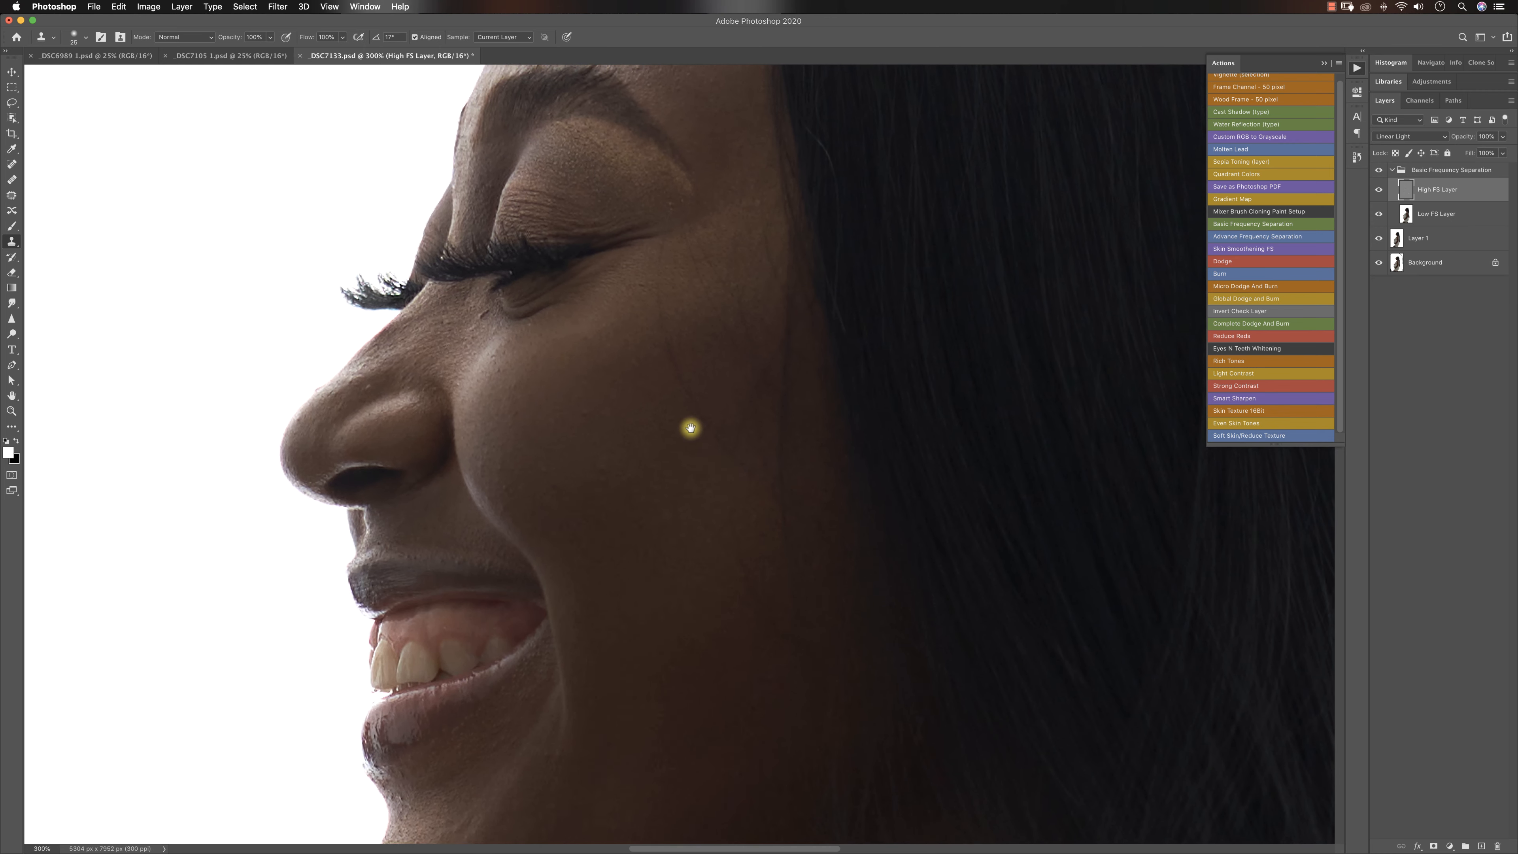
pyautogui.moveTo(691, 428); pyautogui.dragTo(689, 426)
pyautogui.keyDown('alt'); pyautogui.click(609, 552); pyautogui.keyUp('alt')
pyautogui.moveTo(605, 483)
pyautogui.mouseDown()
pyautogui.moveTo(606, 464)
pyautogui.moveTo(585, 482)
pyautogui.mouseUp()
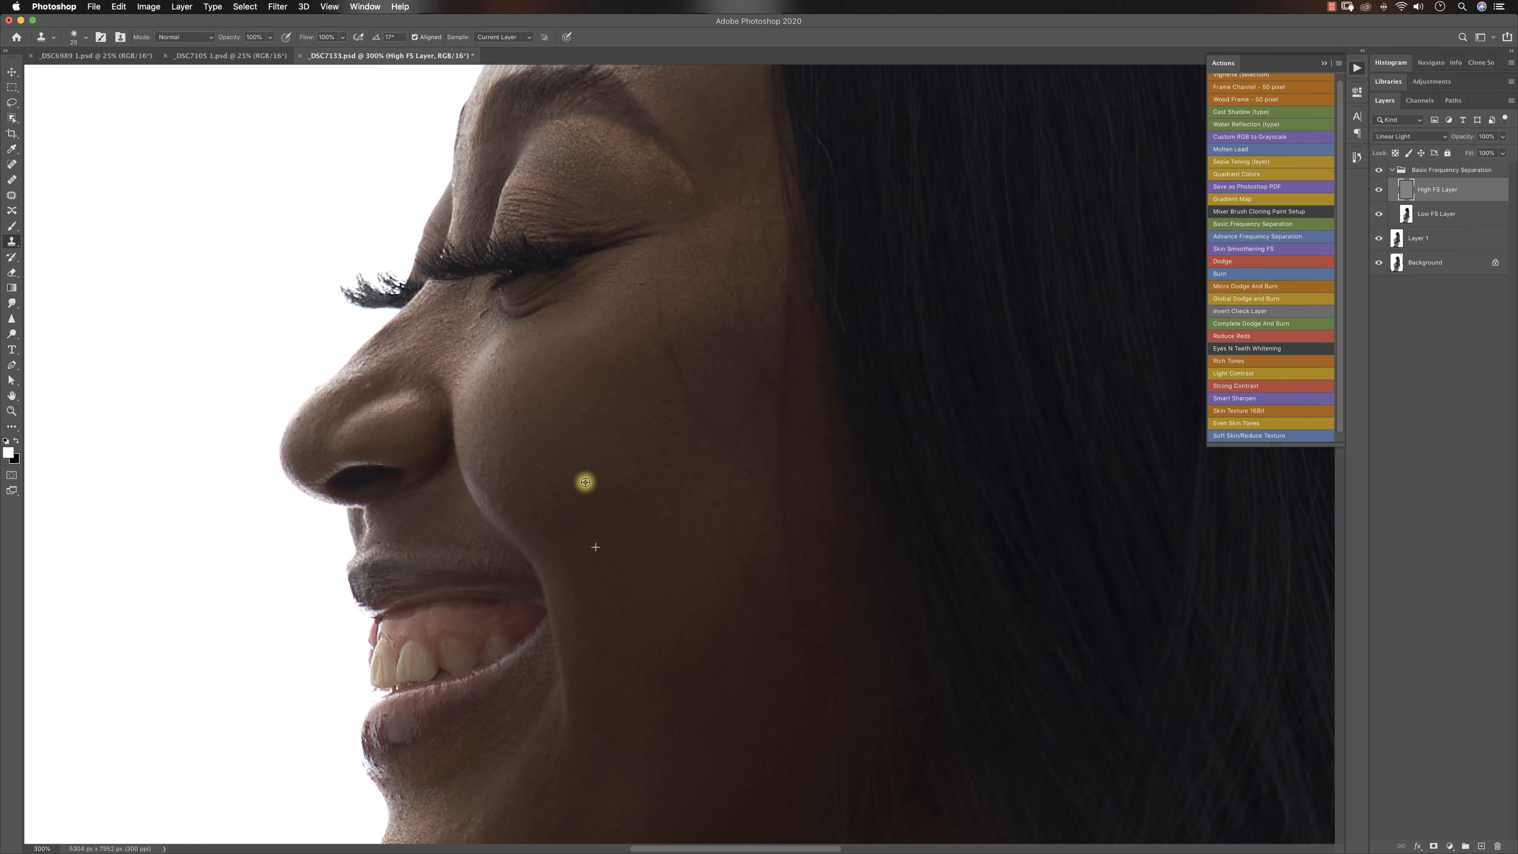
pyautogui.keyDown('alt'); pyautogui.click(588, 442); pyautogui.keyUp('alt')
pyautogui.moveTo(583, 417); pyautogui.dragTo(587, 399)
pyautogui.keyDown('alt'); pyautogui.click(631, 306); pyautogui.keyUp('alt')
pyautogui.moveTo(646, 278); pyautogui.dragTo(621, 304)
# - Clone Stamp smoother skin texture over the side of the nose and along the cheek fold beside it
pyautogui.keyDown('alt'); pyautogui.click(369, 388); pyautogui.keyUp('alt')
pyautogui.moveTo(354, 378); pyautogui.dragTo(361, 370)
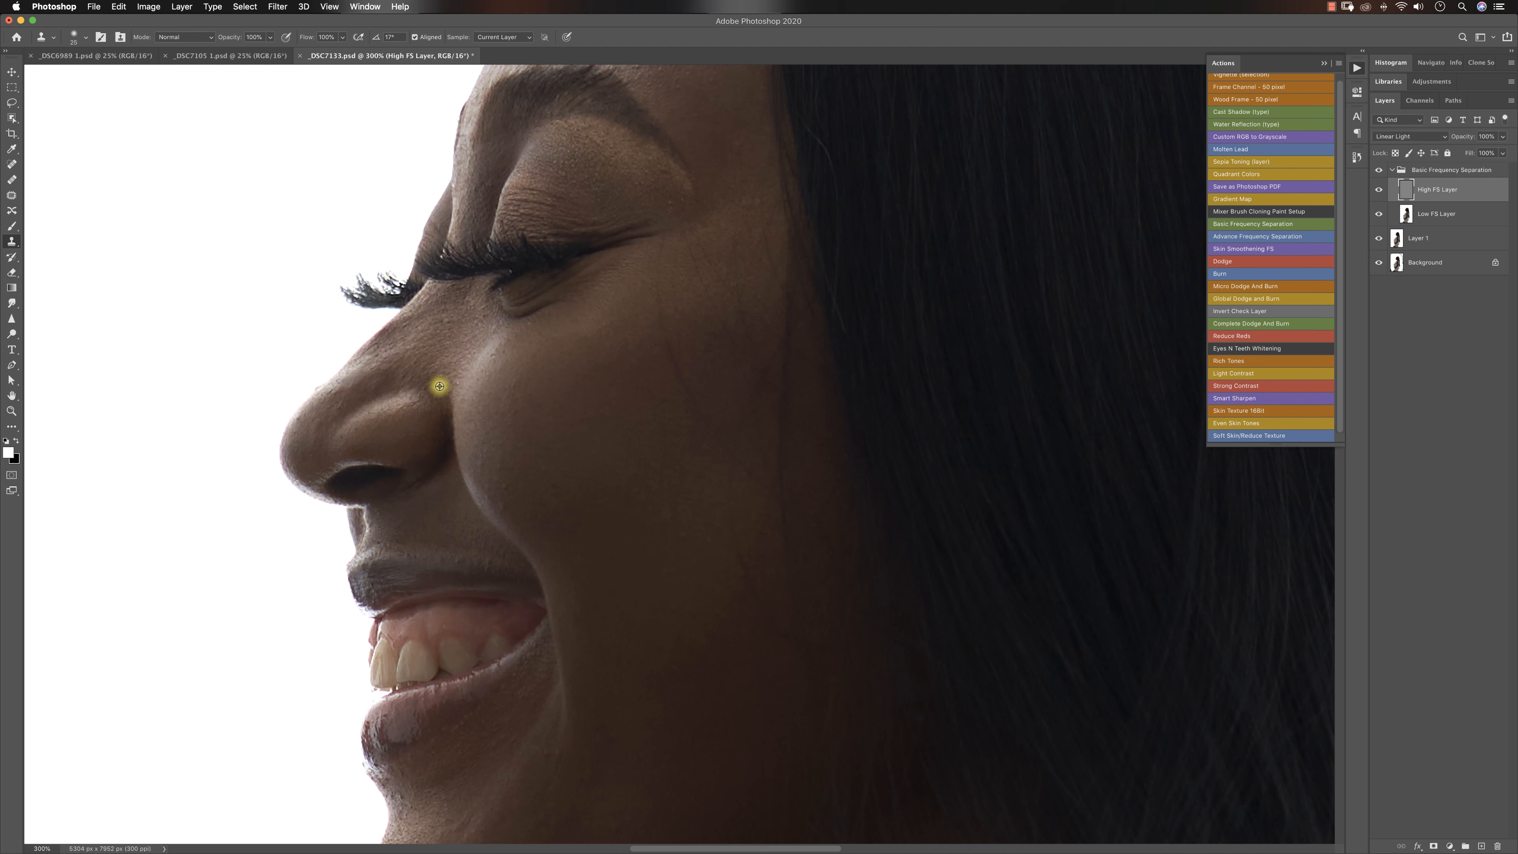
pyautogui.keyDown('alt'); pyautogui.click(515, 513); pyautogui.keyUp('alt')
pyautogui.moveTo(508, 492)
pyautogui.mouseDown()
pyautogui.moveTo(503, 451)
pyautogui.moveTo(551, 488)
pyautogui.moveTo(552, 513)
pyautogui.moveTo(512, 376)
pyautogui.moveTo(480, 381)
pyautogui.mouseUp()
pyautogui.click(551, 489)
# - Clean up the texture on the back of the cheek and the jaw near the hairline with the Clone Stamp
pyautogui.keyDown('alt'); pyautogui.click(688, 510); pyautogui.keyUp('alt')
pyautogui.keyDown('alt'); pyautogui.click(737, 719); pyautogui.keyUp('alt')
pyautogui.moveTo(762, 686); pyautogui.dragTo(764, 675)
pyautogui.keyDown('alt'); pyautogui.click(732, 598); pyautogui.keyUp('alt')
pyautogui.moveTo(738, 573)
pyautogui.mouseDown()
pyautogui.moveTo(749, 623)
pyautogui.moveTo(772, 620)
pyautogui.moveTo(725, 482)
pyautogui.moveTo(721, 517)
pyautogui.mouseUp()
pyautogui.keyDown('alt'); pyautogui.click(749, 623); pyautogui.keyUp('alt')
pyautogui.keyDown('alt'); pyautogui.click(718, 586); pyautogui.keyUp('alt')
pyautogui.moveTo(671, 581); pyautogui.dragTo(682, 551)
pyautogui.keyDown('alt'); pyautogui.click(714, 503); pyautogui.keyUp('alt')
pyautogui.moveTo(754, 468)
pyautogui.mouseDown()
pyautogui.moveTo(667, 385)
pyautogui.moveTo(678, 363)
pyautogui.mouseUp()
pyautogui.keyDown('alt'); pyautogui.click(693, 420); pyautogui.keyUp('alt')
pyautogui.scroll(-10, 627, 394)
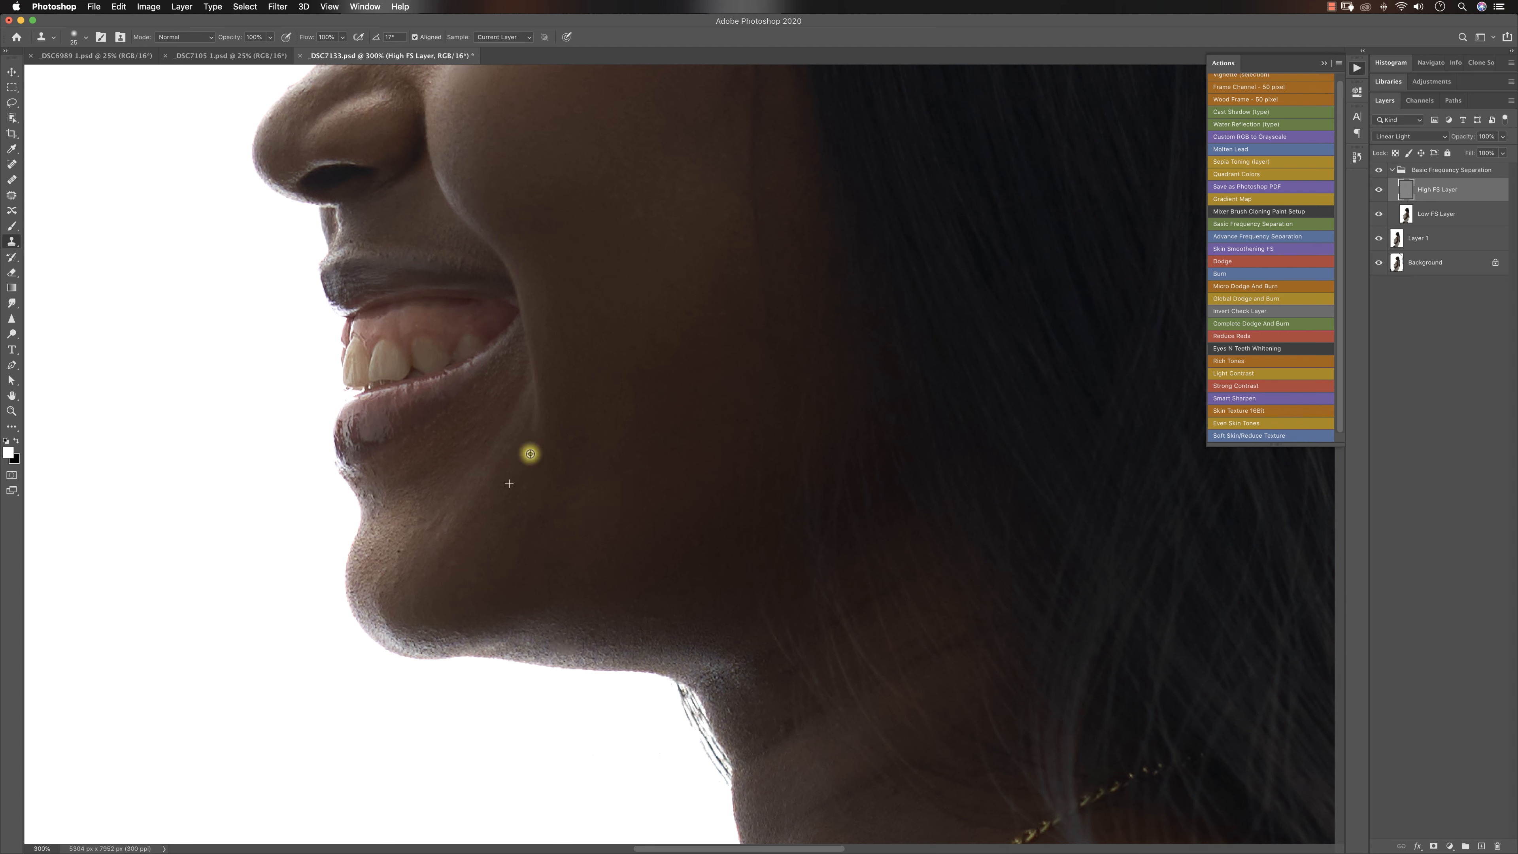
# - Review the cloned skin texture on the face up close and within the full figure
pyautogui.press('z')
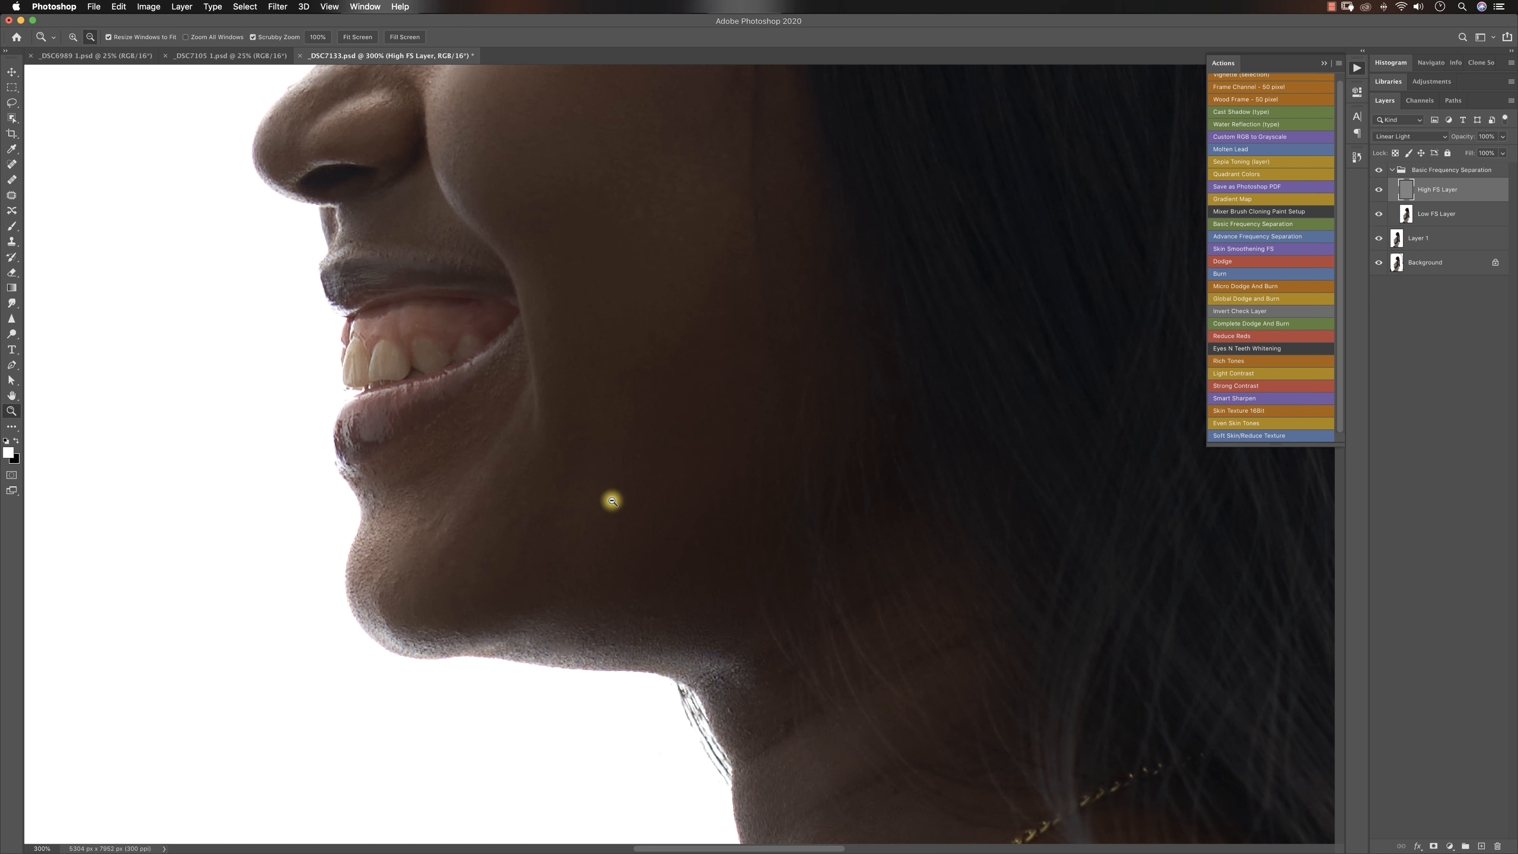
pyautogui.keyDown('alt'); pyautogui.click(610, 501); pyautogui.keyUp('alt')
pyautogui.keyDown('alt'); pyautogui.click(627, 532); pyautogui.keyUp('alt')
pyautogui.keyDown('alt'); pyautogui.click(743, 694); pyautogui.keyUp('alt')
pyautogui.keyDown('alt'); pyautogui.click(743, 694); pyautogui.keyUp('alt')
pyautogui.keyDown('alt'); pyautogui.click(678, 576); pyautogui.keyUp('alt')
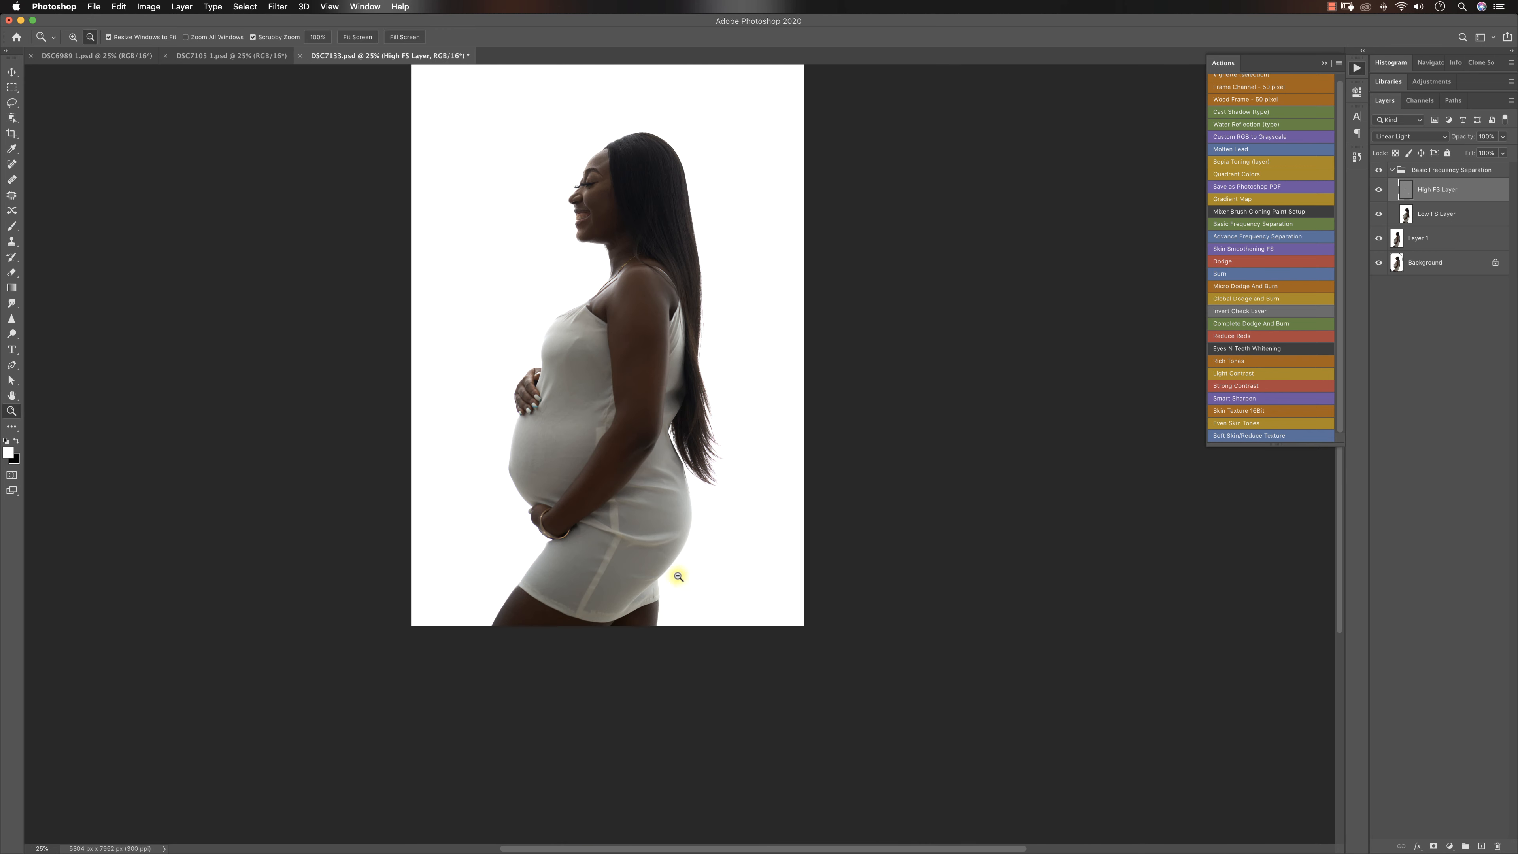
pyautogui.click(593, 224)
pyautogui.click(600, 142)
pyautogui.click(609, 142)
pyautogui.click(609, 142)
pyautogui.press('s')
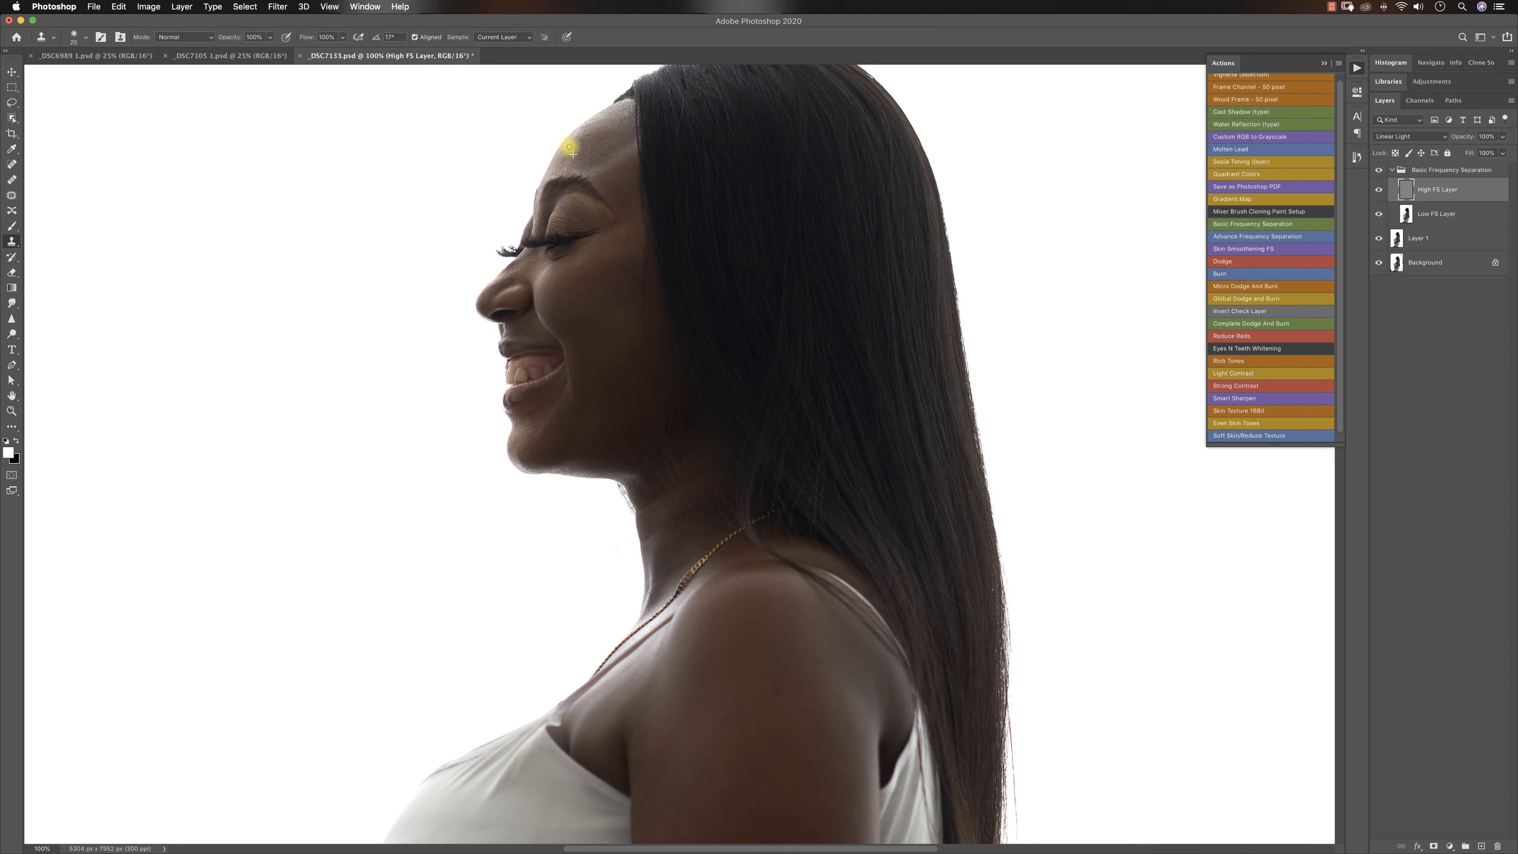
pyautogui.press('z')
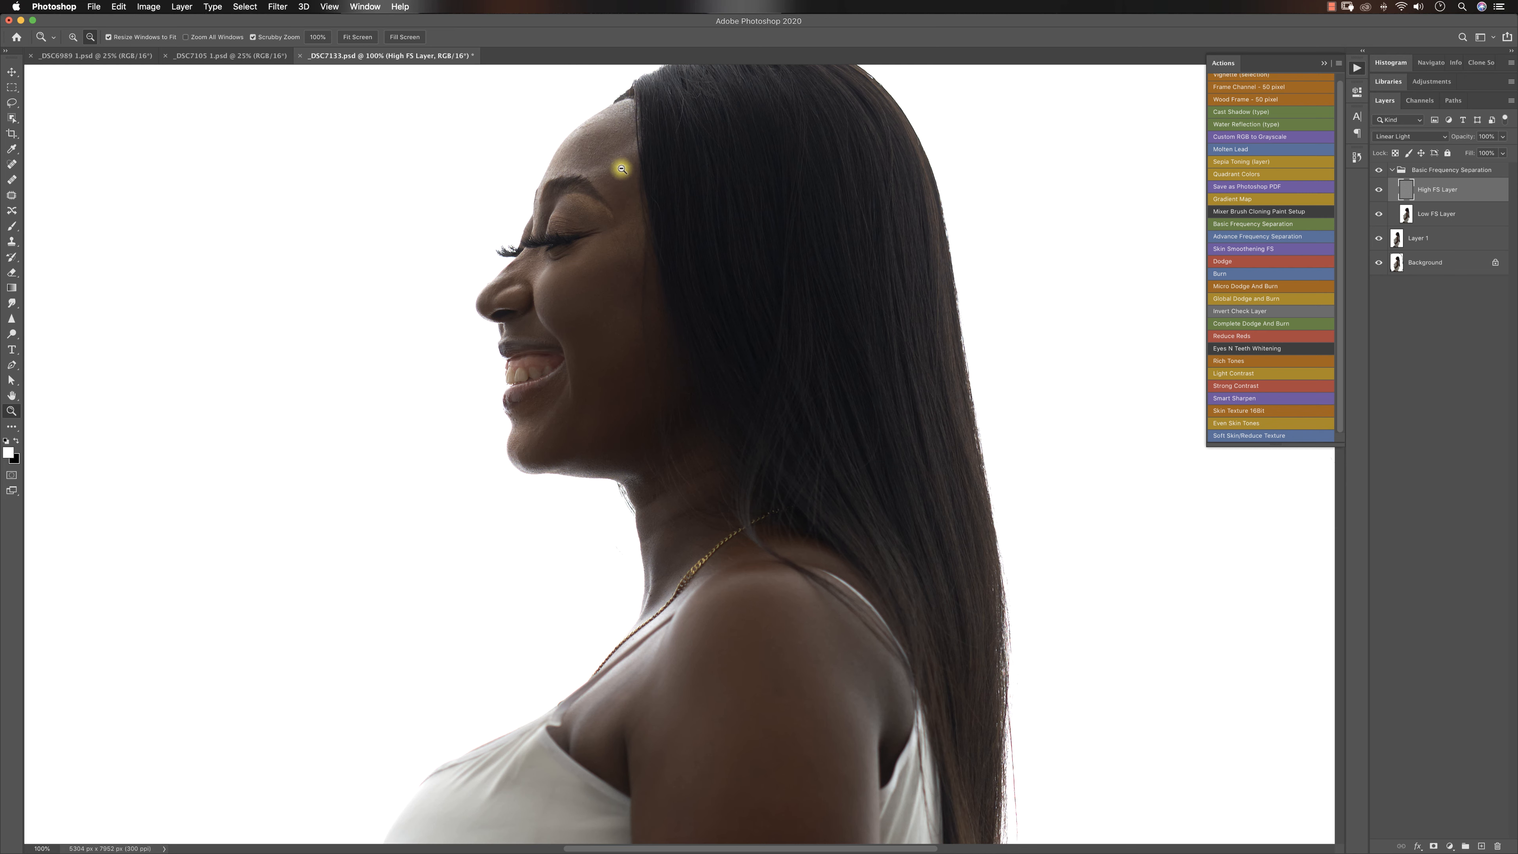
pyautogui.keyDown('alt'); pyautogui.click(707, 498); pyautogui.keyUp('alt')
pyautogui.keyDown('alt'); pyautogui.click(708, 498); pyautogui.keyUp('alt')
pyautogui.keyDown('alt'); pyautogui.click(711, 494); pyautogui.keyUp('alt')
pyautogui.keyDown('alt'); pyautogui.click(721, 526); pyautogui.keyUp('alt')
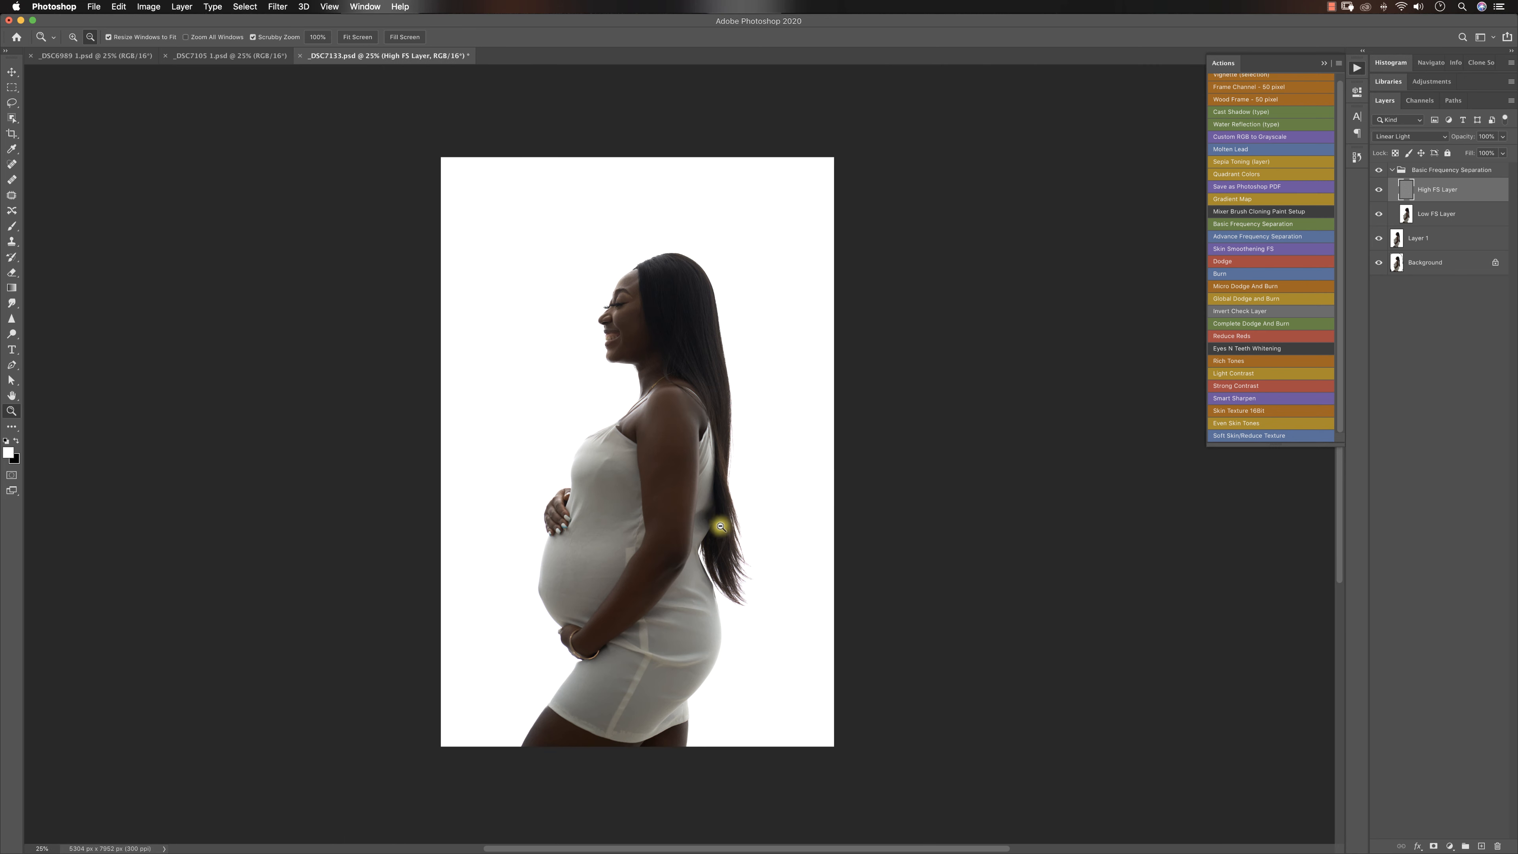
pyautogui.keyDown('alt'); pyautogui.click(679, 544); pyautogui.keyUp('alt')
pyautogui.click(652, 505)
pyautogui.click(686, 489)
pyautogui.press('s')
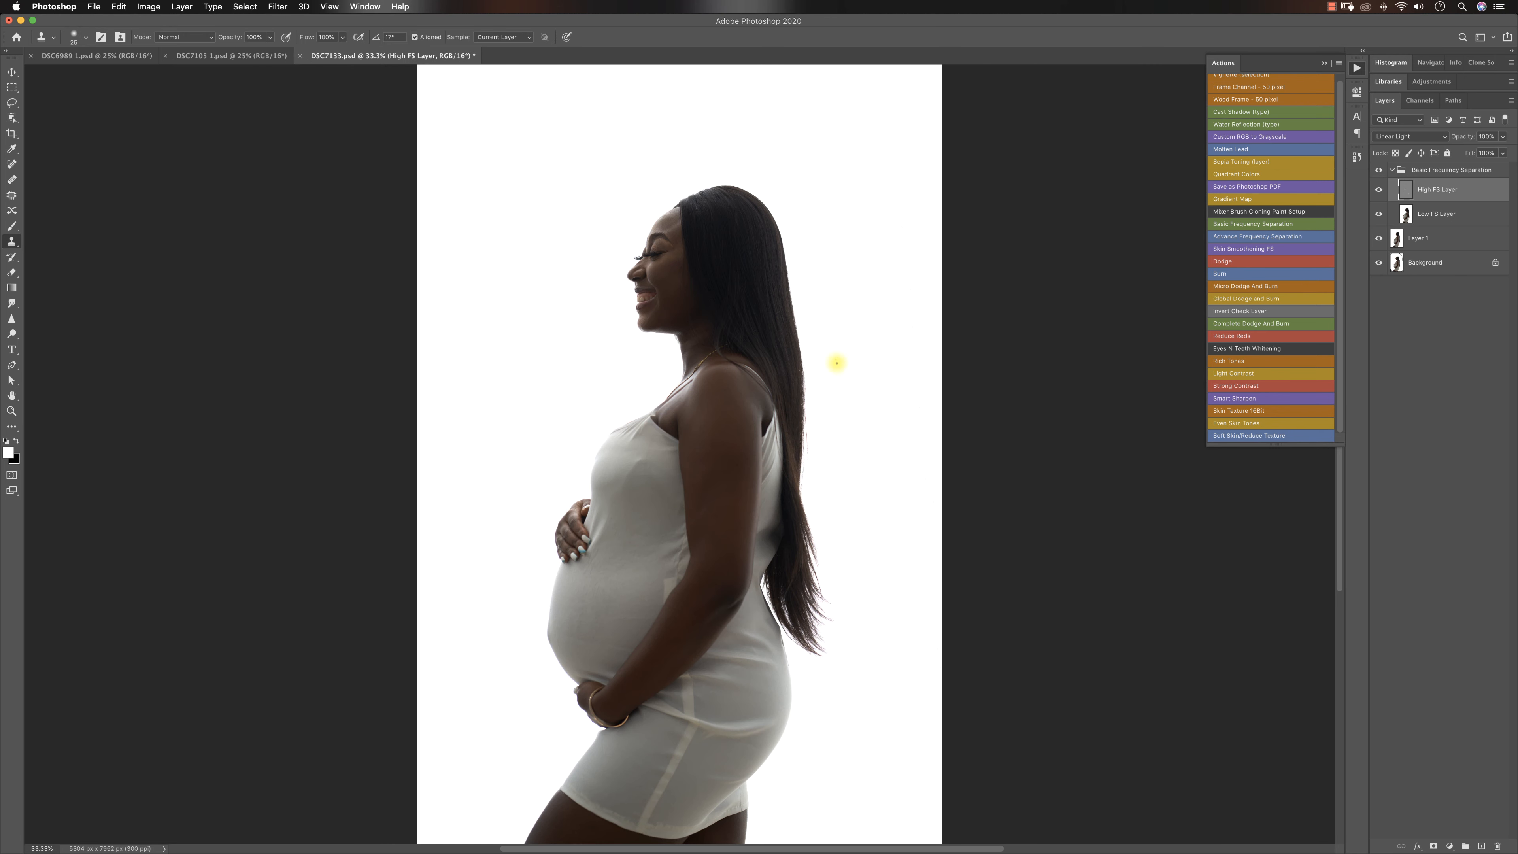
# - Select the Low FS Layer and choose the Mixer Brush with Sample All Layers turned off
pyautogui.click(1425, 214)
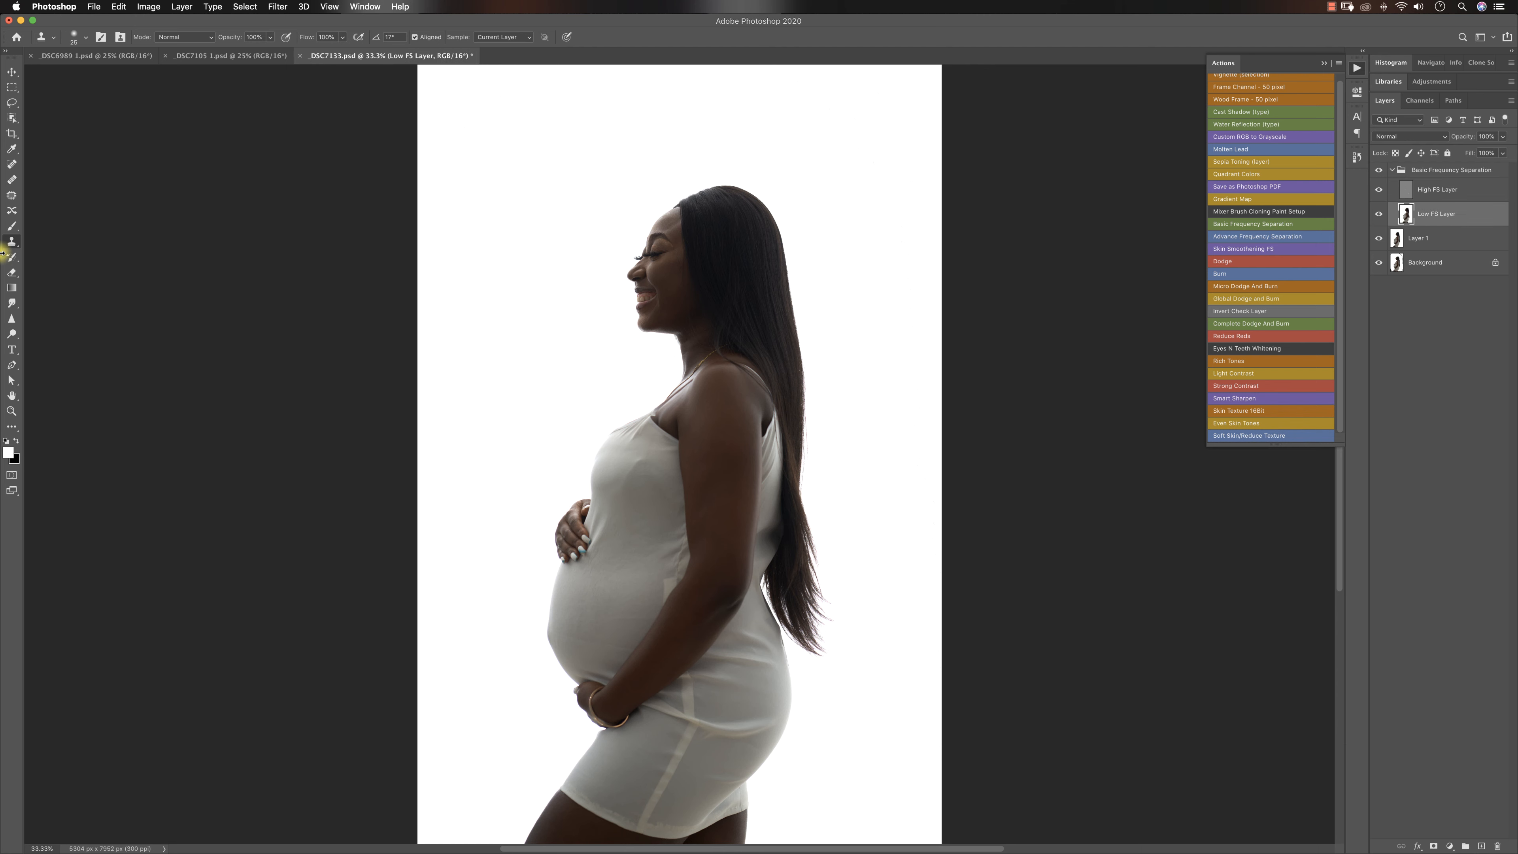
pyautogui.rightClick(11, 225)
pyautogui.click(45, 254)
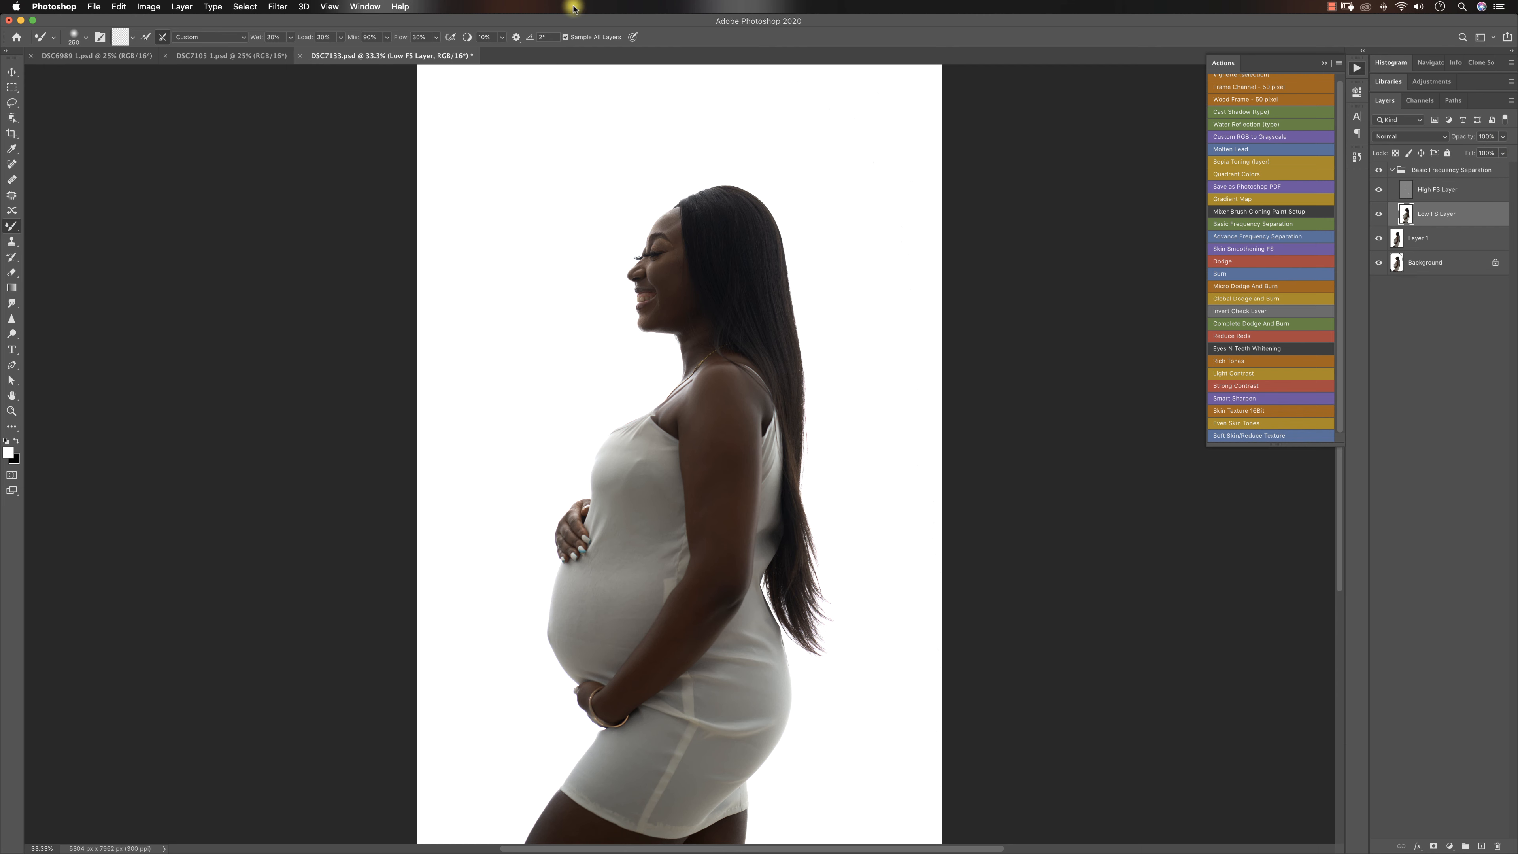
pyautogui.click(601, 38)
# - Blend the uneven skin tones on the Low FS Layer with the Mixer Brush, adapting the brush size to each skin area
pyautogui.keyDown('super'); pyautogui.click(637, 353); pyautogui.keyUp('super')
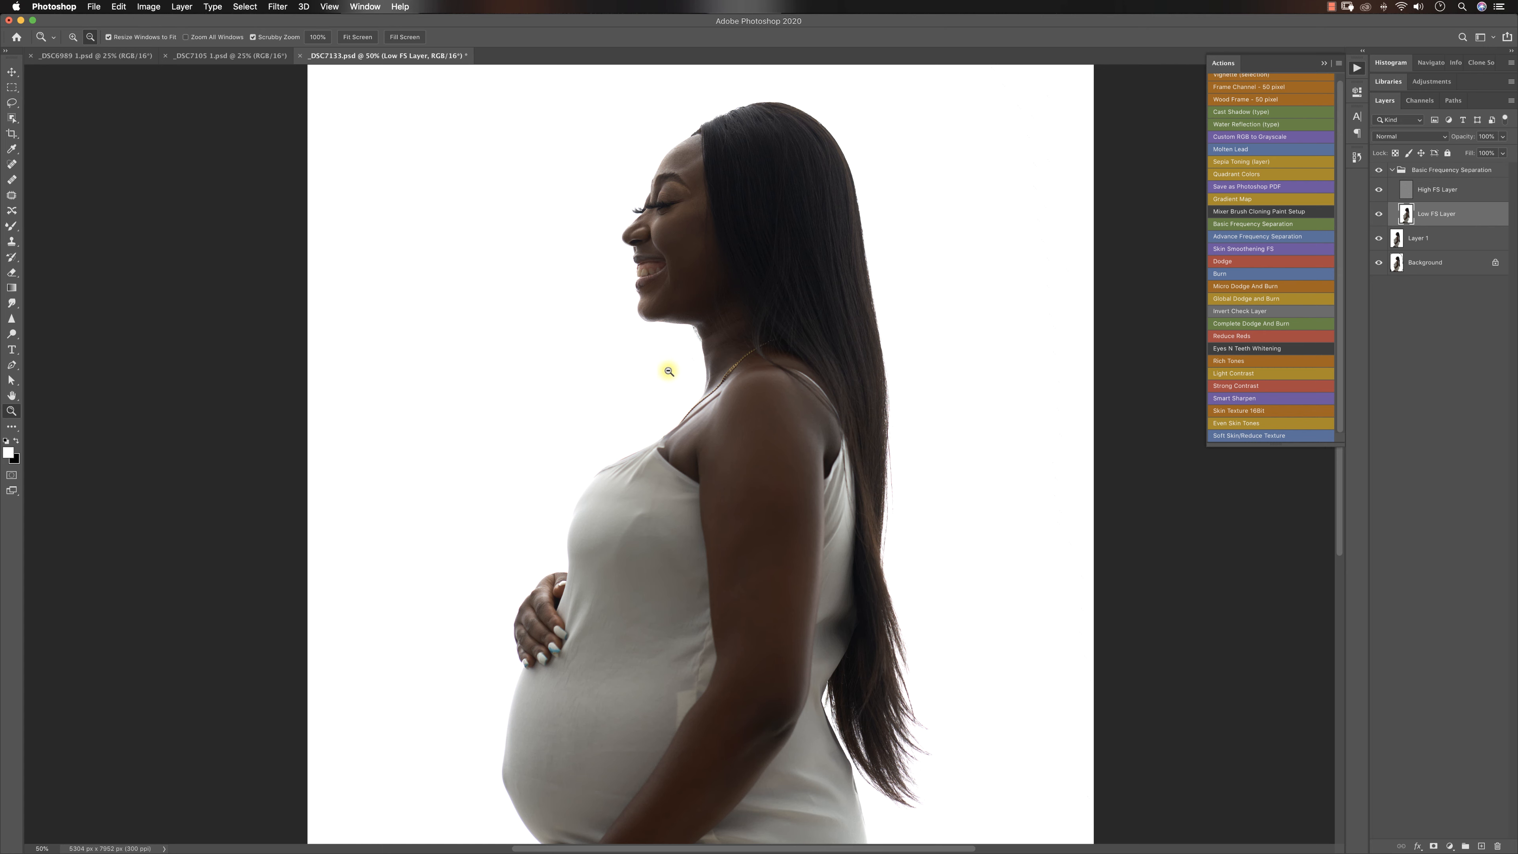
pyautogui.keyDown('alt'); pyautogui.click(711, 412); pyautogui.keyUp('alt')
pyautogui.moveTo(741, 447); pyautogui.dragTo(731, 393)
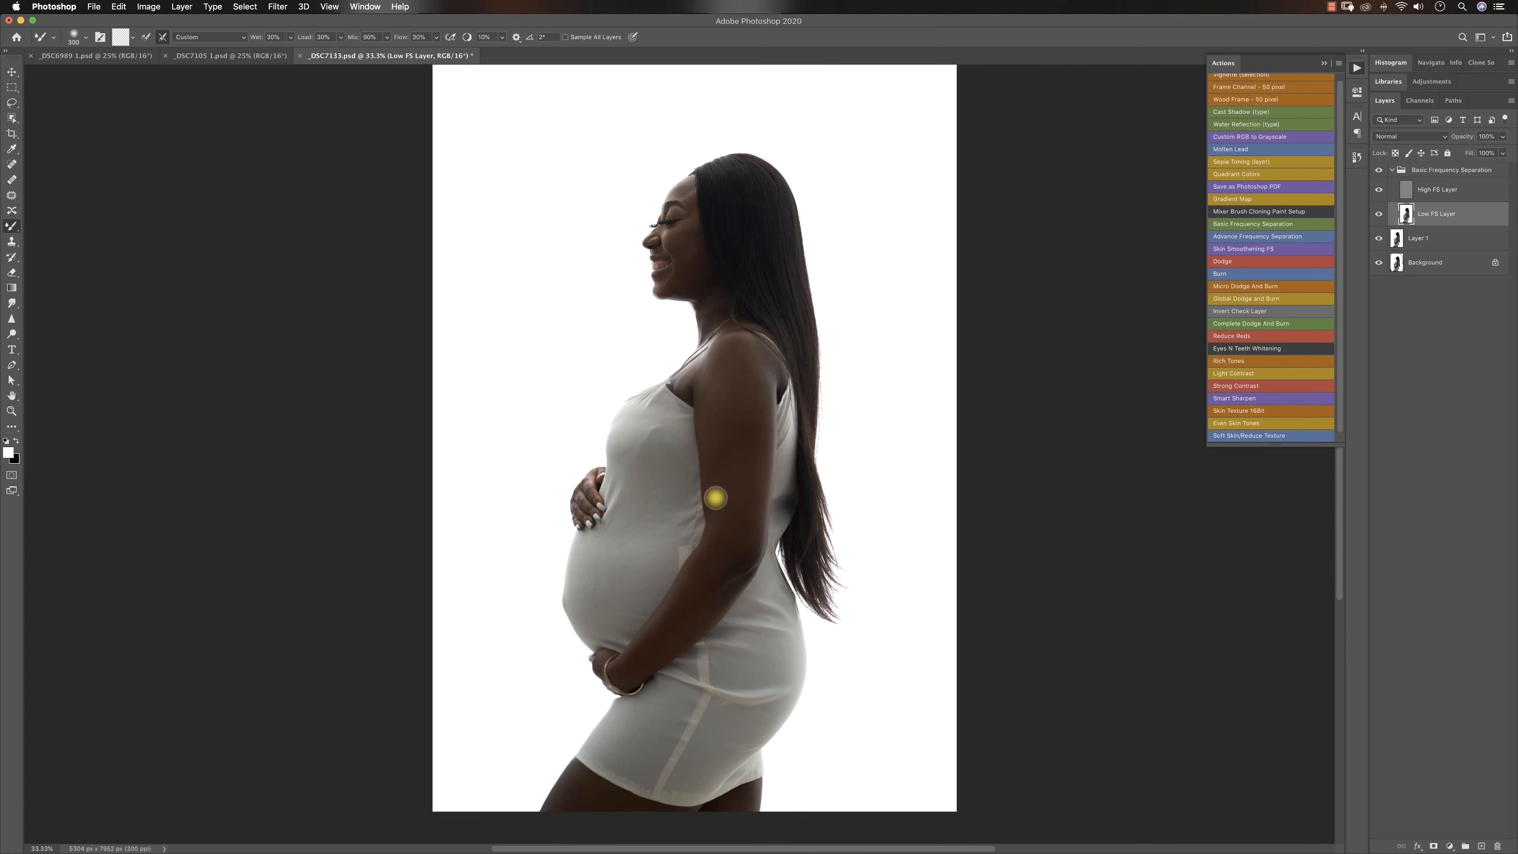
pyautogui.press(']')
pyautogui.press(']')
pyautogui.press(']')
pyautogui.press('[')
pyautogui.press('[')
pyautogui.press('[')
pyautogui.press(']')
pyautogui.press(']')
pyautogui.press(']')
pyautogui.press('[')
pyautogui.press('[')
pyautogui.press(']')
pyautogui.press(']')
pyautogui.press(']')
pyautogui.press(']')
pyautogui.press('space')
pyautogui.moveTo(618, 482); pyautogui.dragTo(630, 327)
# - Compare the portrait with and without the Basic Frequency Separation group, inspecting the blended skin from face to full figure
pyautogui.hotkey('alt', 'space')
pyautogui.keyDown('alt'); pyautogui.click(682, 427); pyautogui.keyUp('alt')
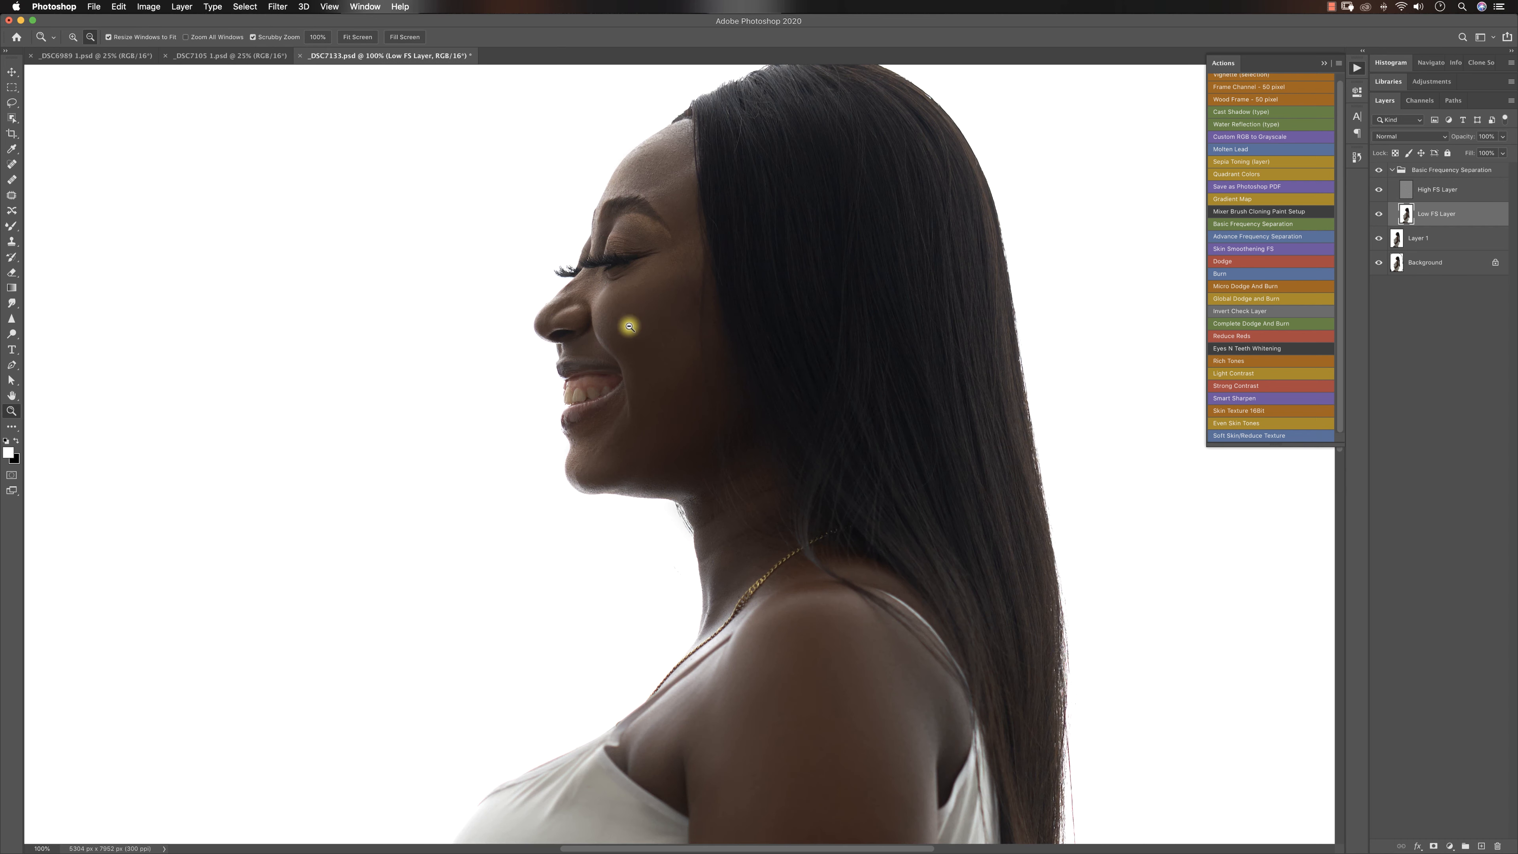
pyautogui.keyDown('alt'); pyautogui.click(676, 340); pyautogui.keyUp('alt')
pyautogui.press('b')
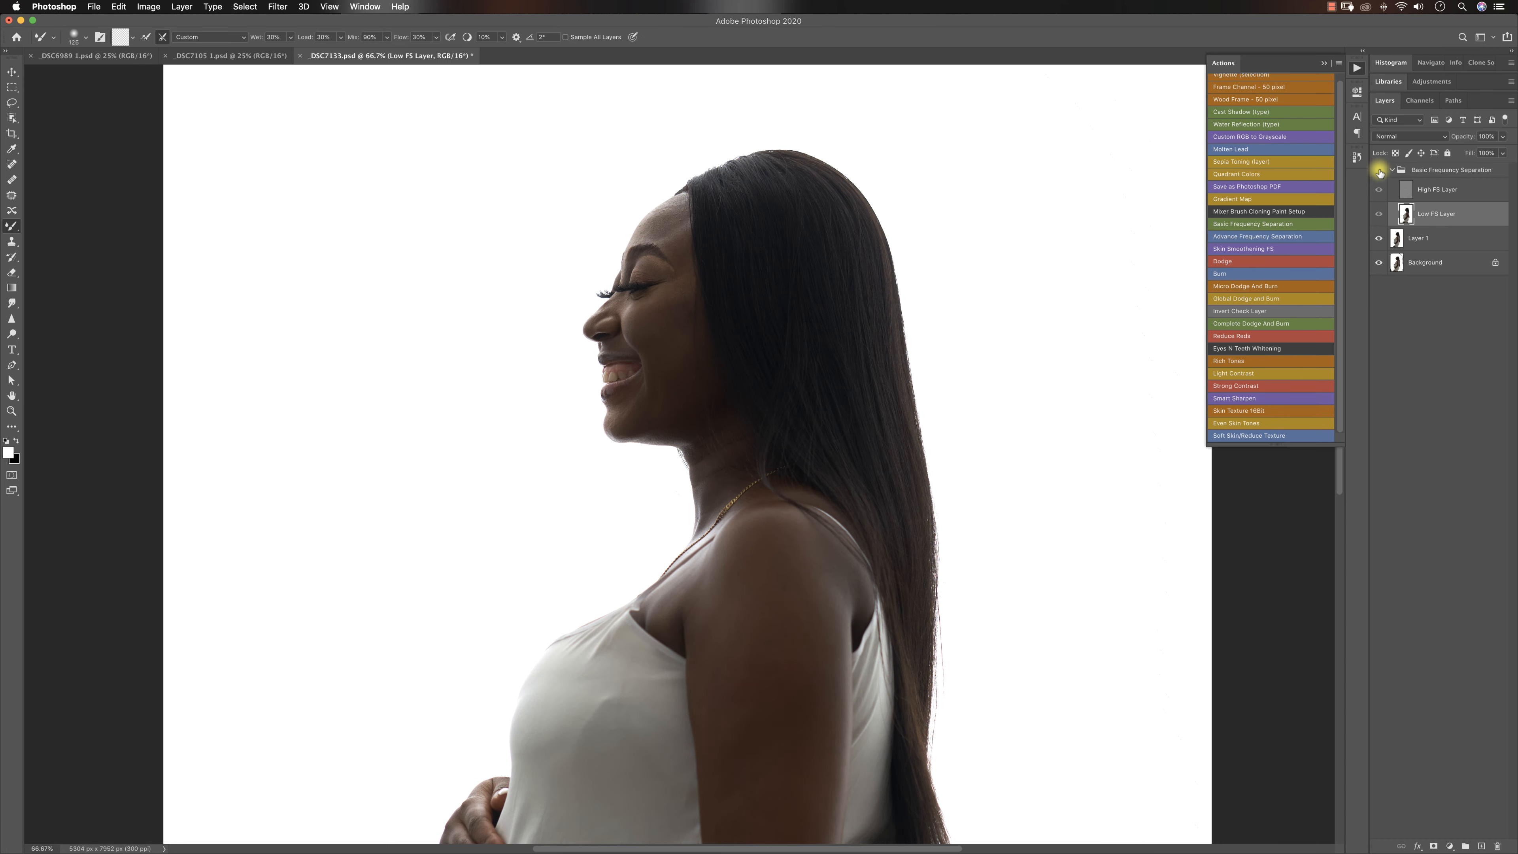
pyautogui.click(1379, 172)
pyautogui.press('z')
pyautogui.keyDown('alt'); pyautogui.click(756, 400); pyautogui.keyUp('alt')
pyautogui.keyDown('alt'); pyautogui.click(759, 397); pyautogui.keyUp('alt')
pyautogui.keyDown('alt'); pyautogui.click(756, 393); pyautogui.keyUp('alt')
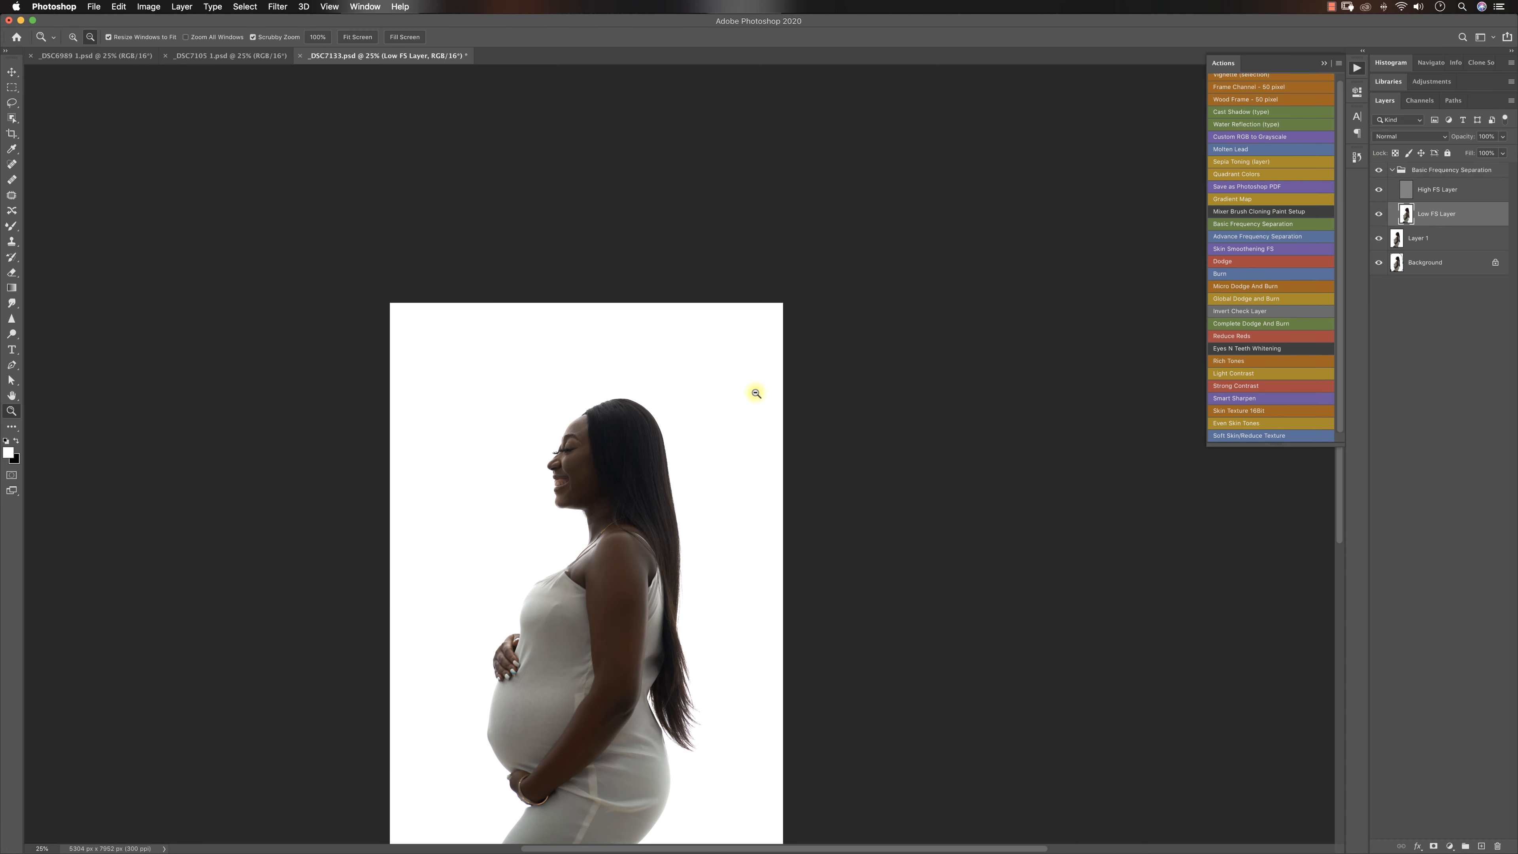
pyautogui.keyDown('alt'); pyautogui.click(546, 487); pyautogui.keyUp('alt')
pyautogui.click(653, 476)
pyautogui.click(668, 271)
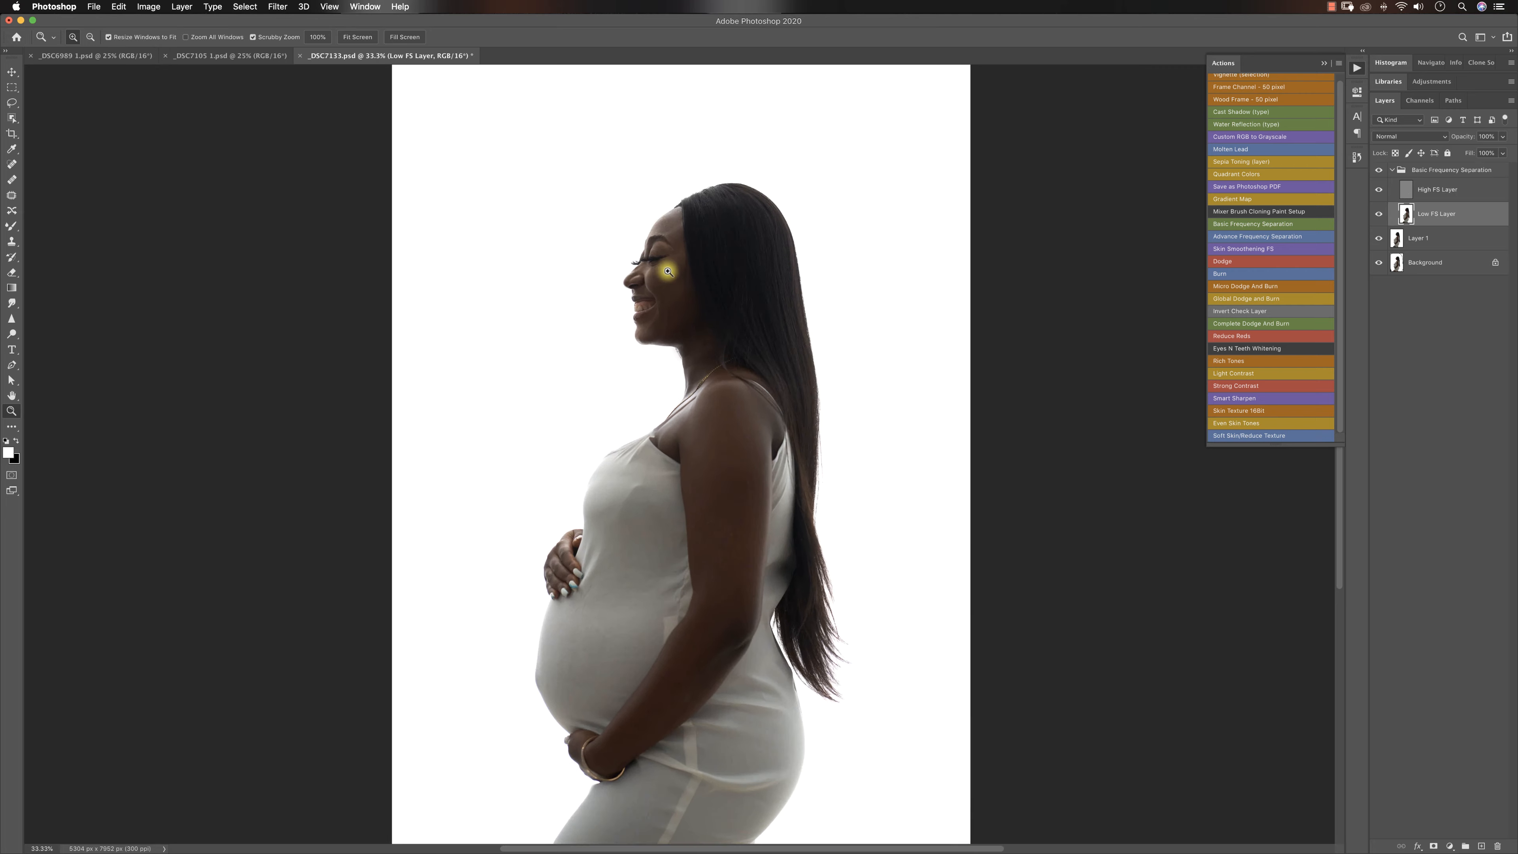
pyautogui.click(668, 272)
pyautogui.click(680, 270)
pyautogui.keyDown('alt'); pyautogui.click(687, 338); pyautogui.keyUp('alt')
pyautogui.keyDown('alt'); pyautogui.click(708, 434); pyautogui.keyUp('alt')
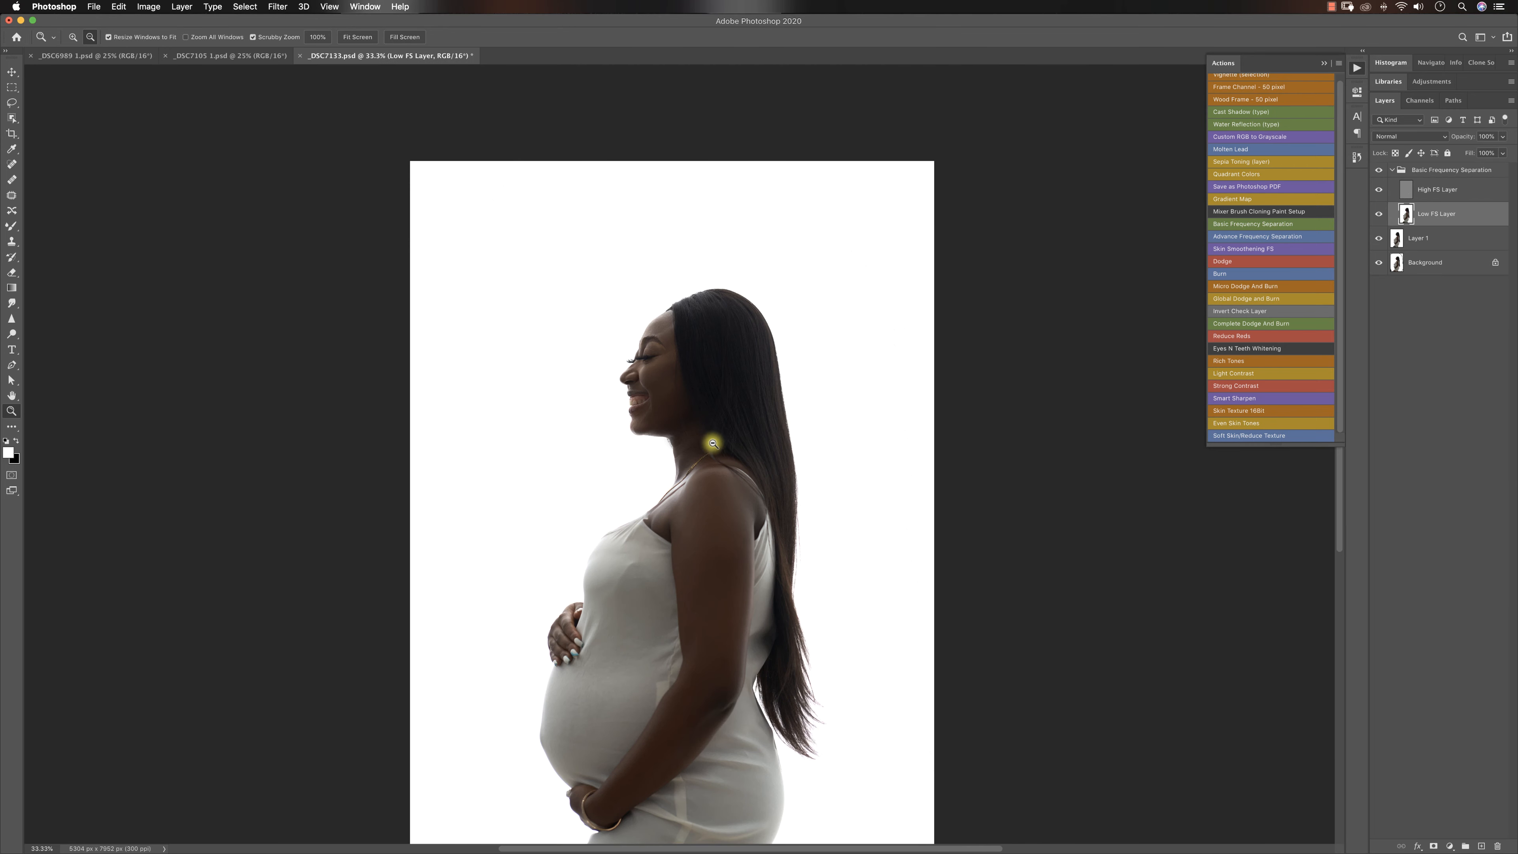
pyautogui.keyDown('alt'); pyautogui.click(711, 449); pyautogui.keyUp('alt')
pyautogui.keyDown('alt'); pyautogui.click(705, 478); pyautogui.keyUp('alt')
pyautogui.click(678, 501)
pyautogui.click(677, 502)
pyautogui.press('b')
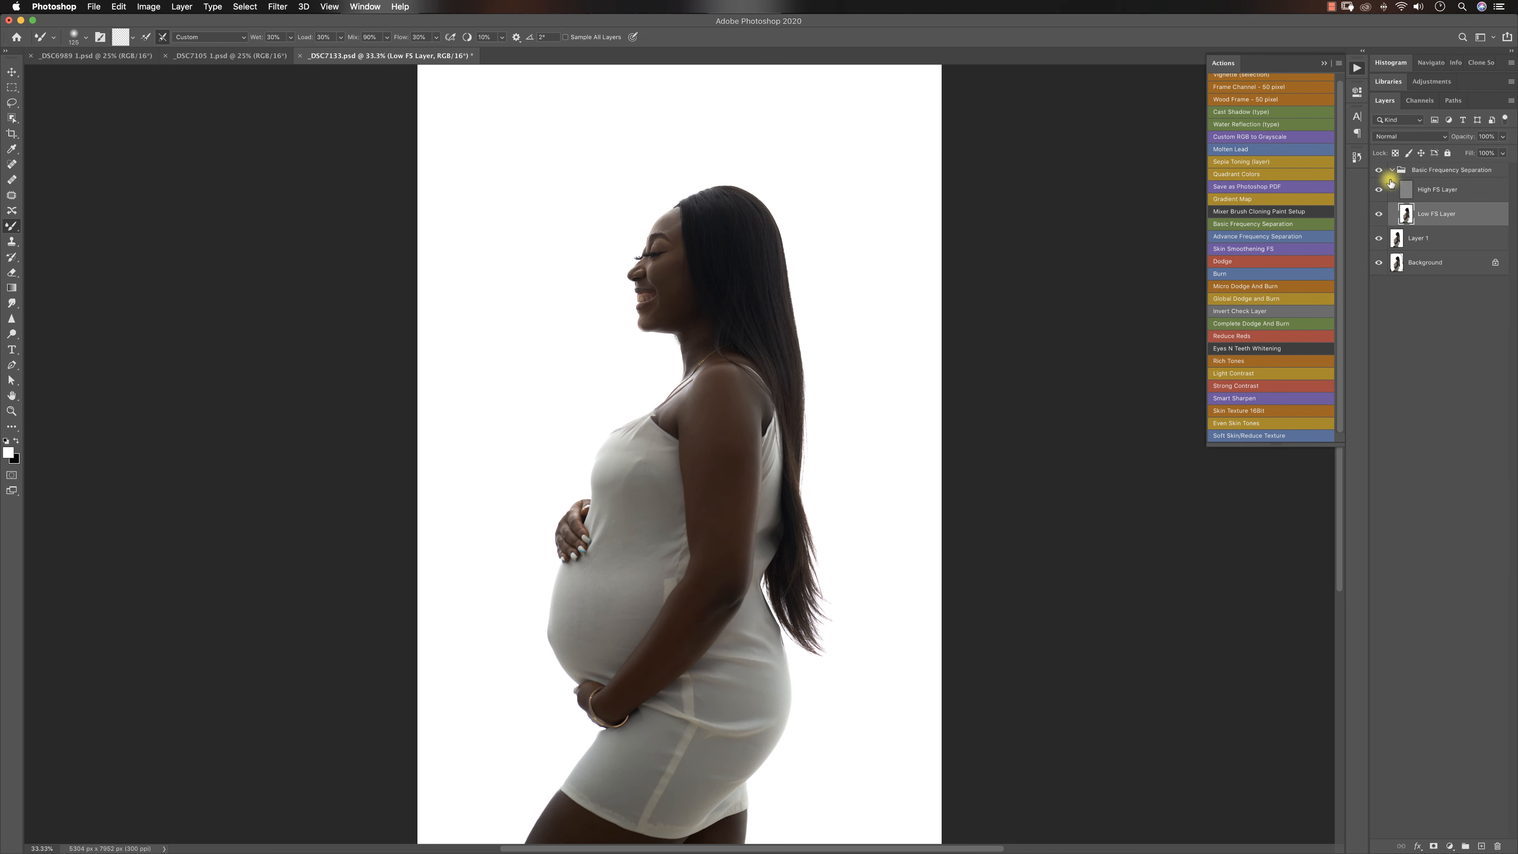
# - Toggle the Basic Frequency Separation group off and on again and recheck the face and arm at different magnifications
pyautogui.click(1377, 171)
pyautogui.click(1379, 172)
pyautogui.press('z')
pyautogui.keyDown('alt'); pyautogui.click(596, 499); pyautogui.keyUp('alt')
pyautogui.keyDown('alt'); pyautogui.click(654, 541); pyautogui.keyUp('alt')
pyautogui.click(693, 484)
pyautogui.click(695, 482)
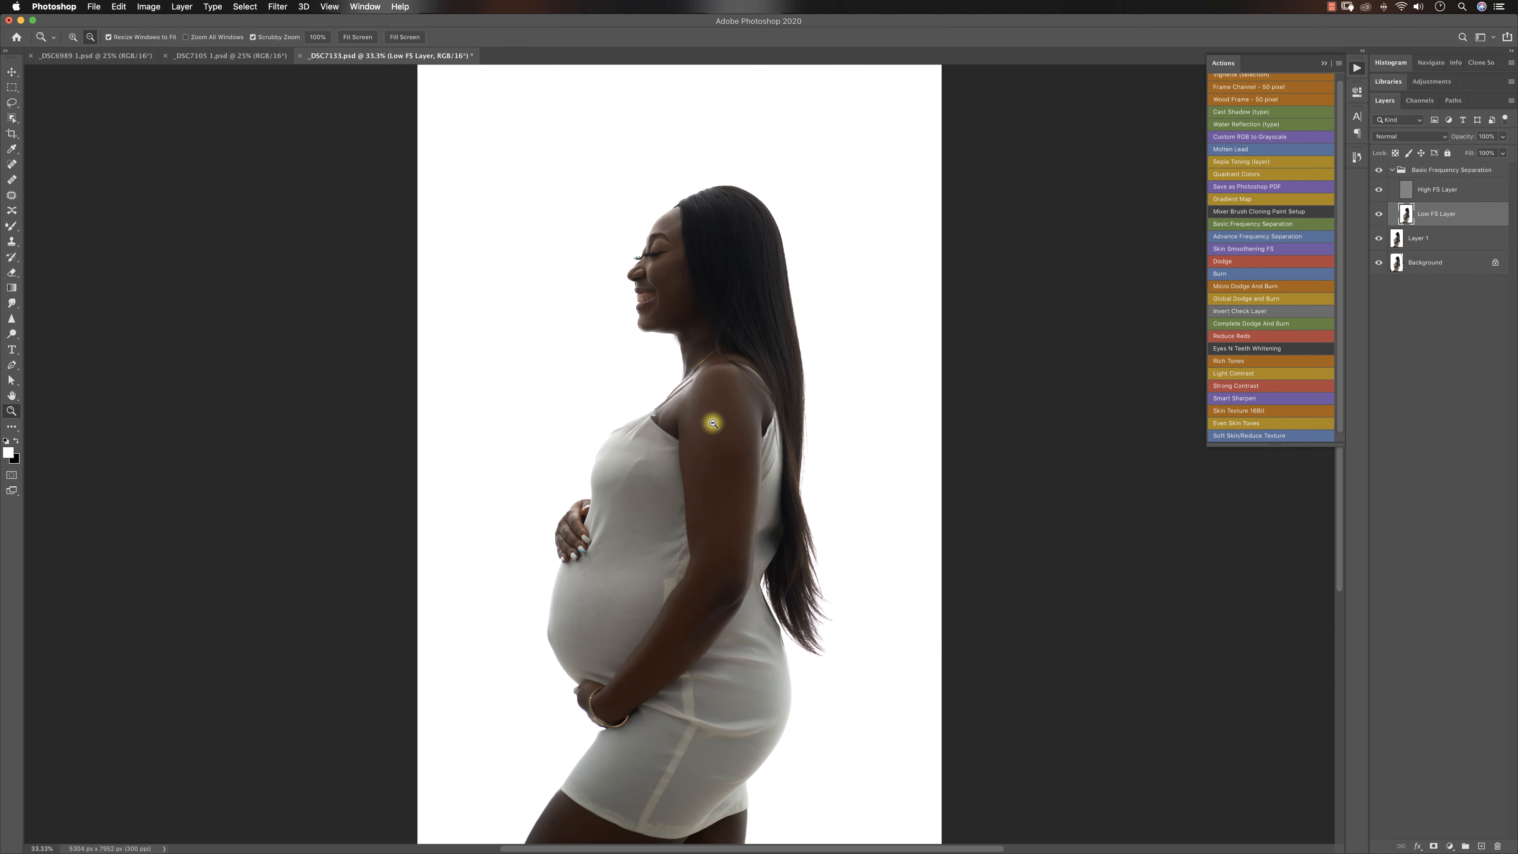
pyautogui.keyDown('alt'); pyautogui.click(684, 437); pyautogui.keyUp('alt')
pyautogui.click(666, 436)
pyautogui.click(640, 333)
pyautogui.click(642, 331)
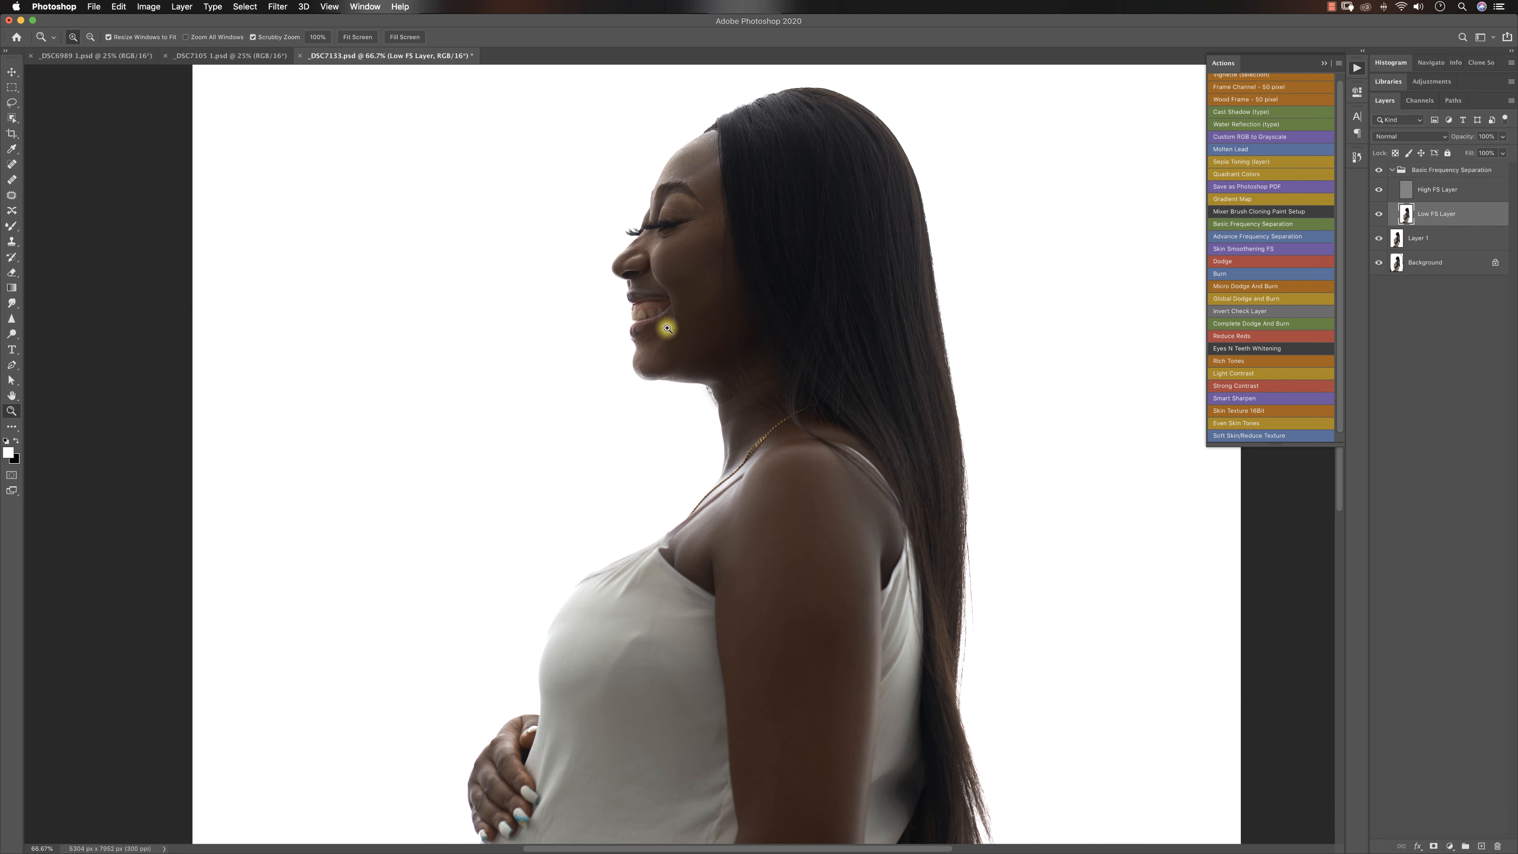
pyautogui.keyDown('alt'); pyautogui.click(699, 387); pyautogui.keyUp('alt')
pyautogui.keyDown('alt'); pyautogui.click(702, 397); pyautogui.keyUp('alt')
pyautogui.keyDown('alt'); pyautogui.click(694, 569); pyautogui.keyUp('alt')
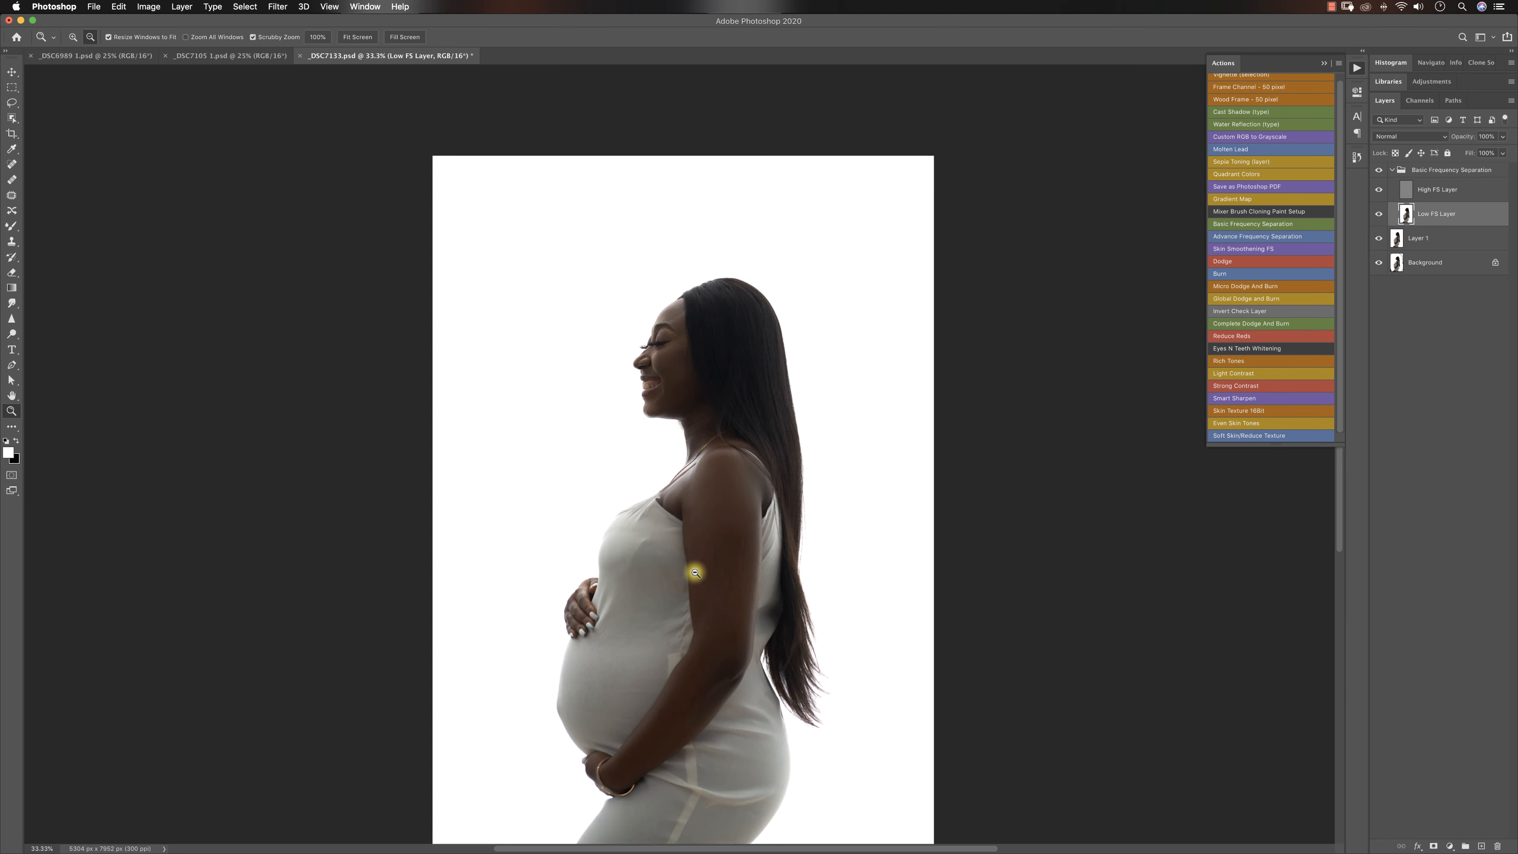
pyautogui.click(678, 622)
pyautogui.press('b')
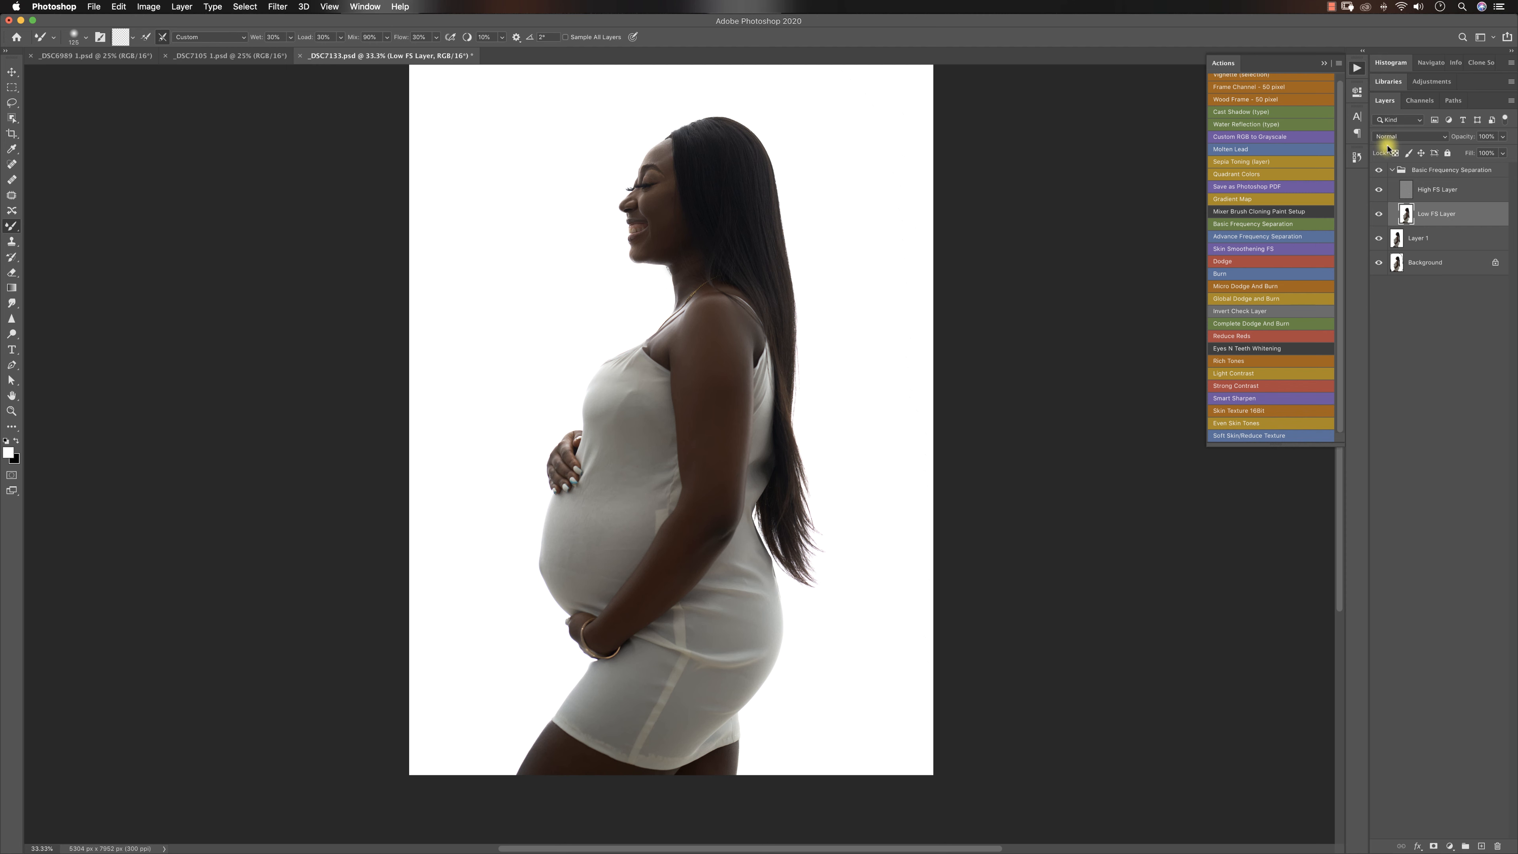
# - Add a Curves adjustment above the frequency separation group, raise the midtones from about input 123 to output 150, and invert its mask to black
pyautogui.click(1392, 170)
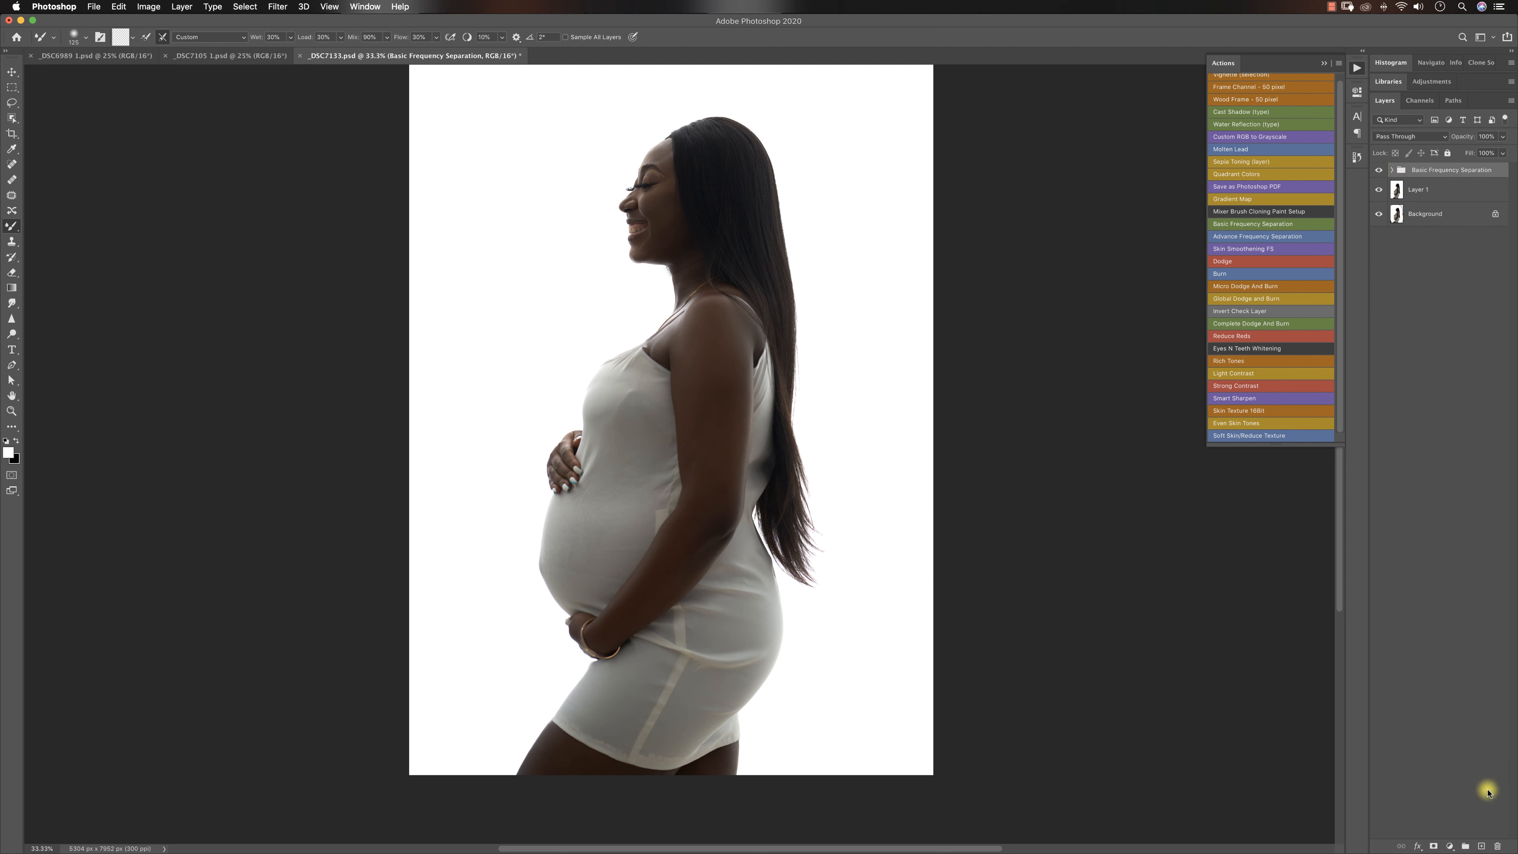
pyautogui.click(1449, 845)
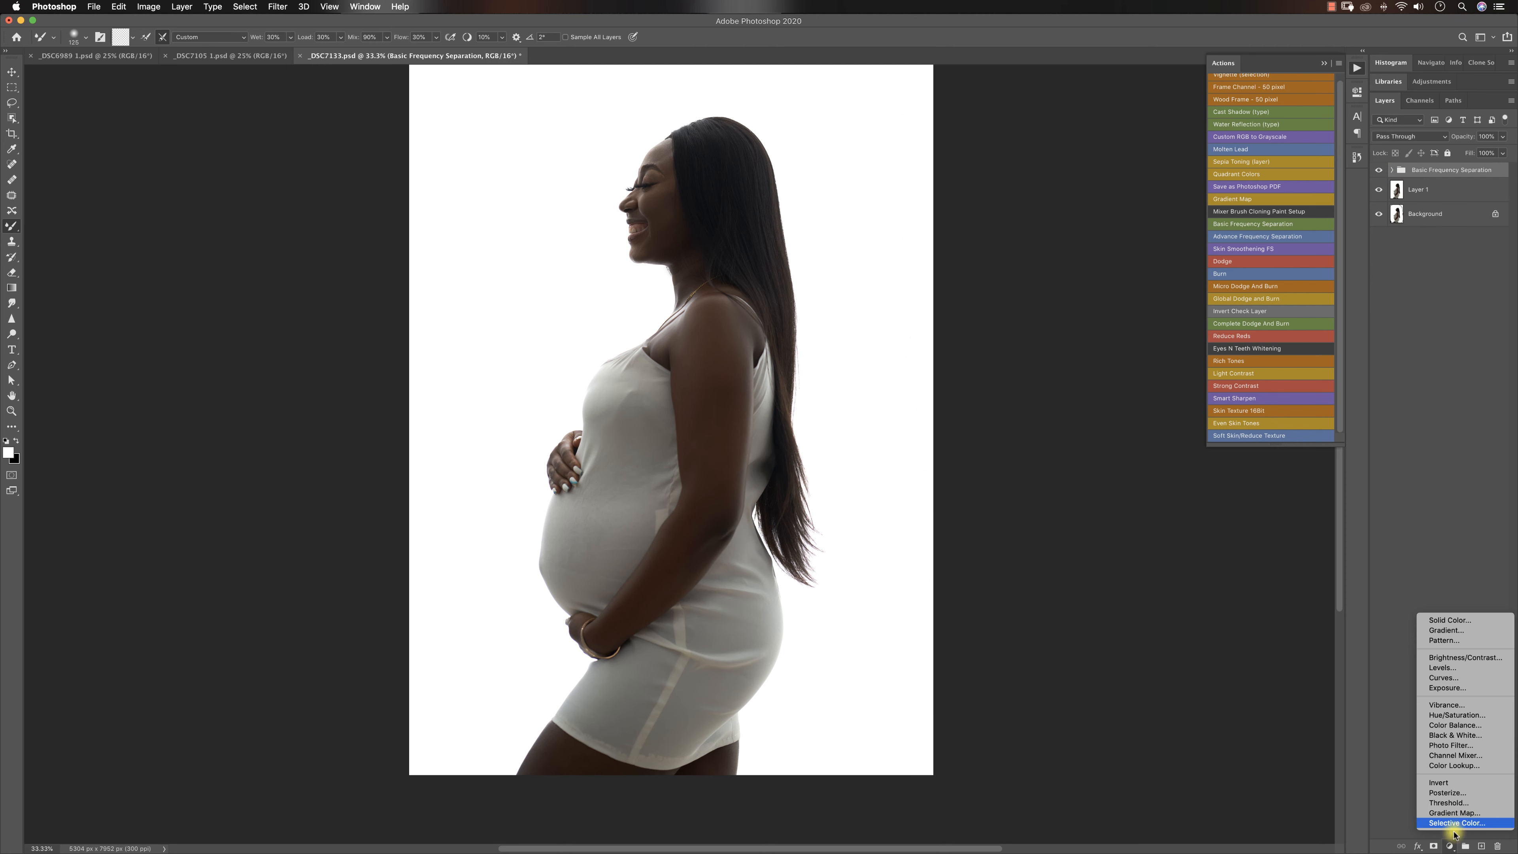
pyautogui.click(1443, 677)
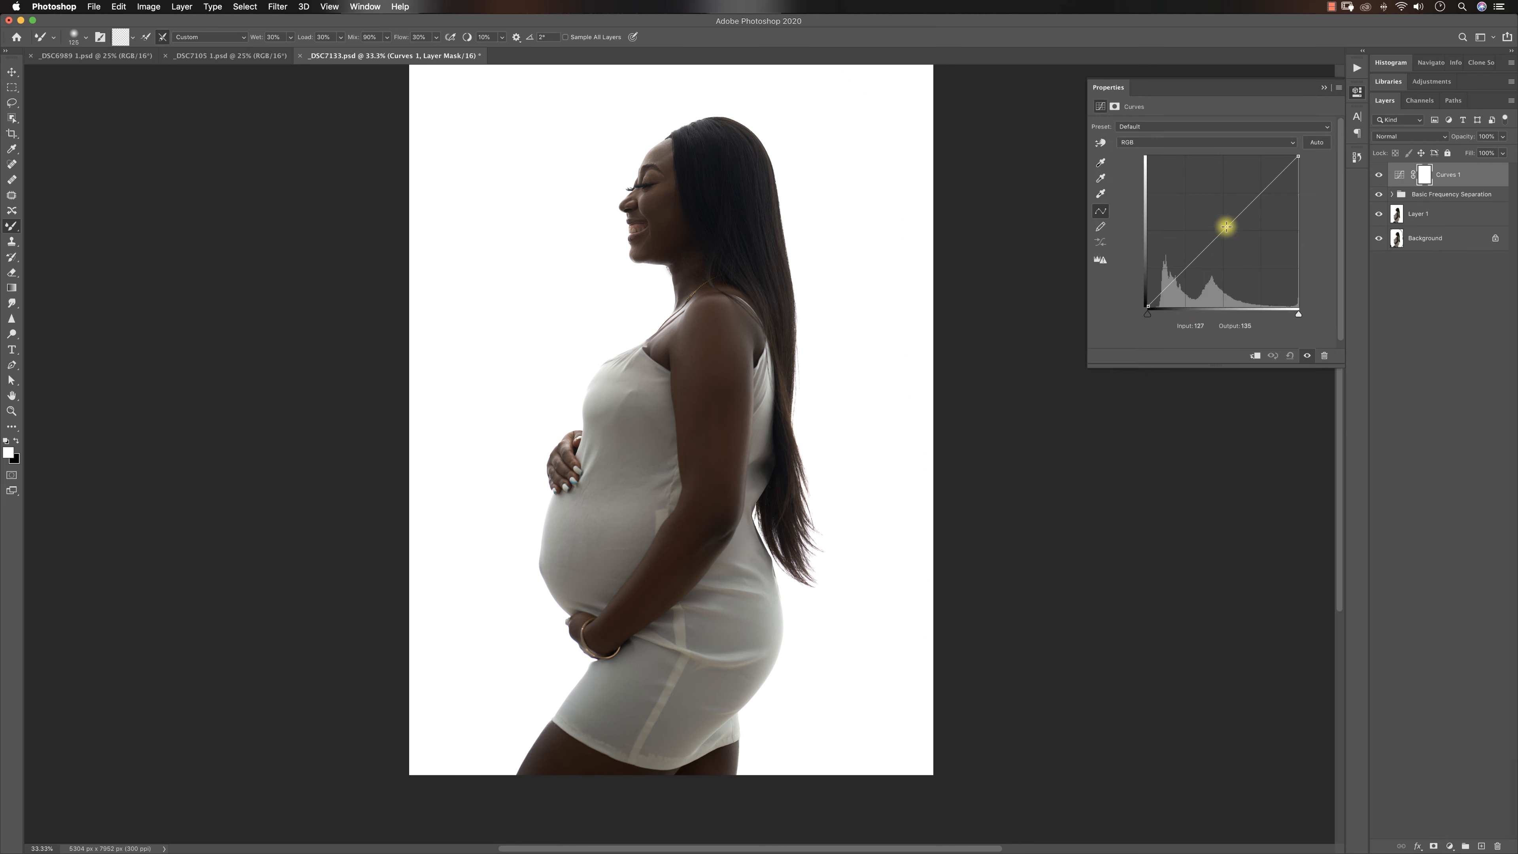
pyautogui.moveTo(1219, 220); pyautogui.dragTo(1223, 217)
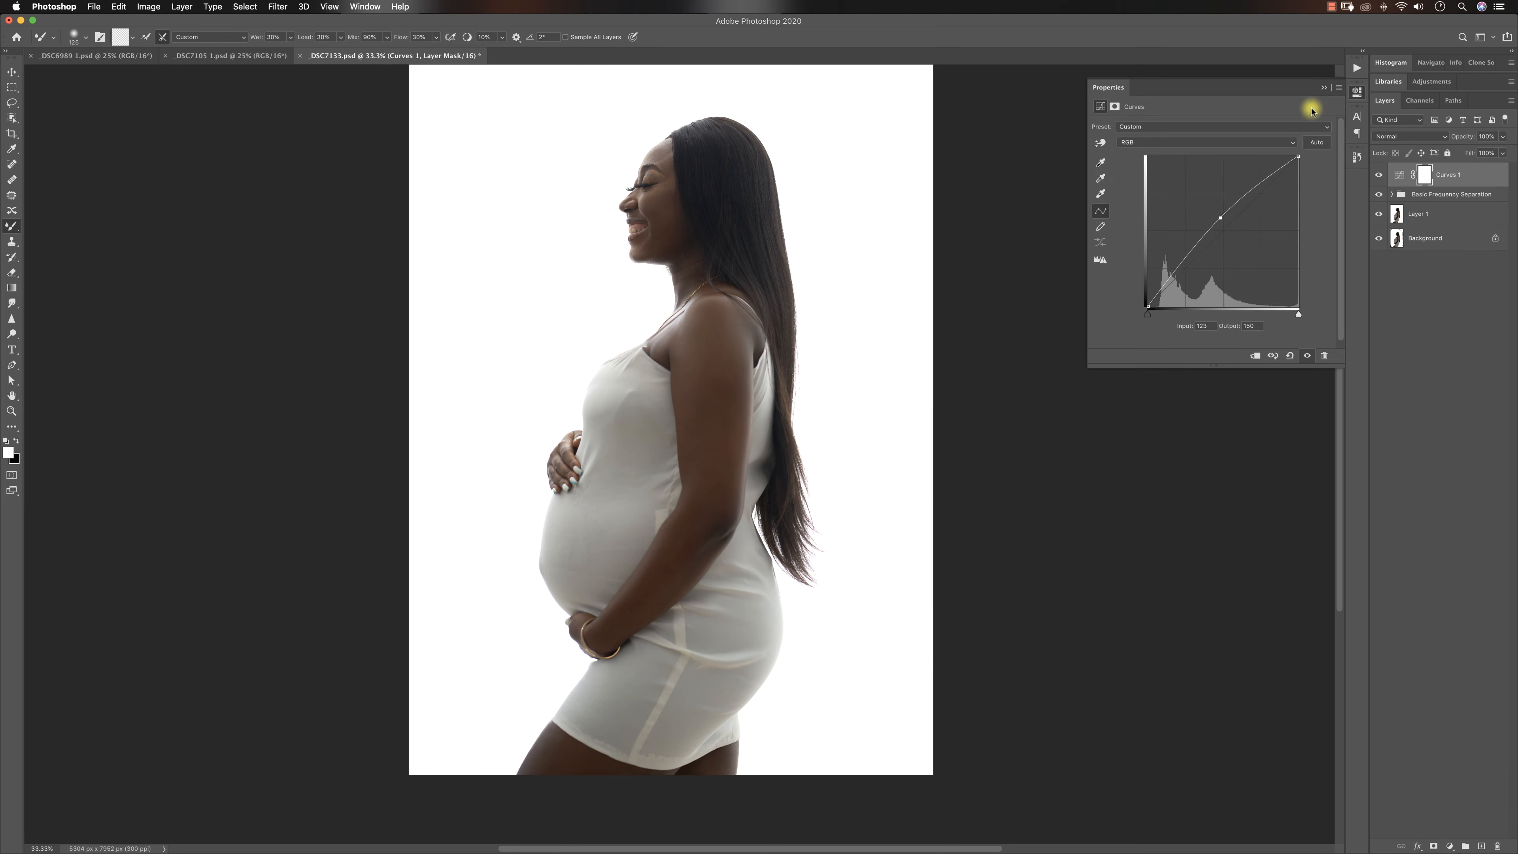
pyautogui.click(1323, 88)
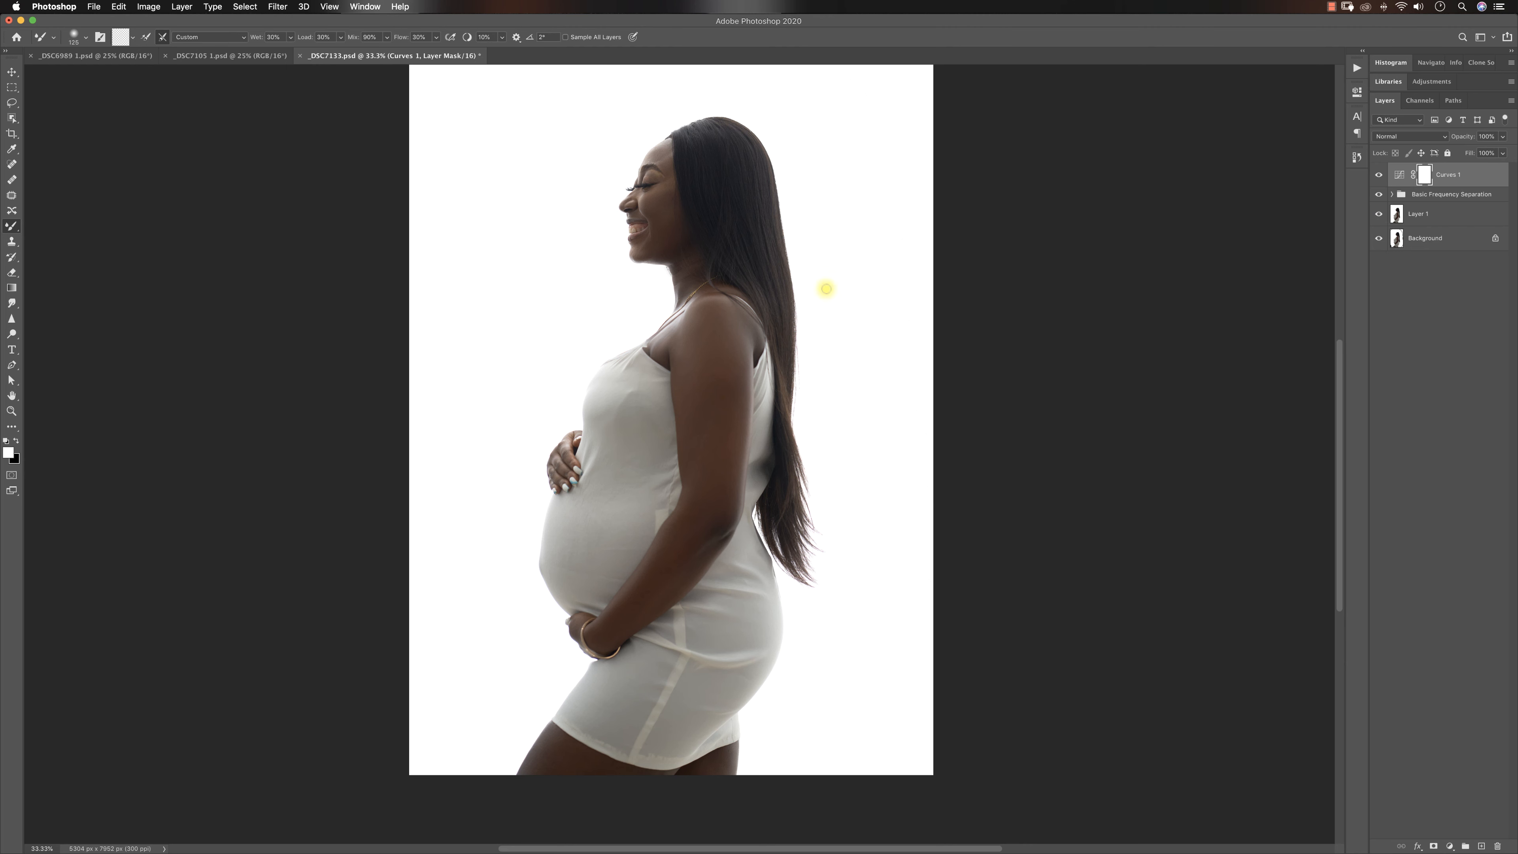
pyautogui.press('super+i')
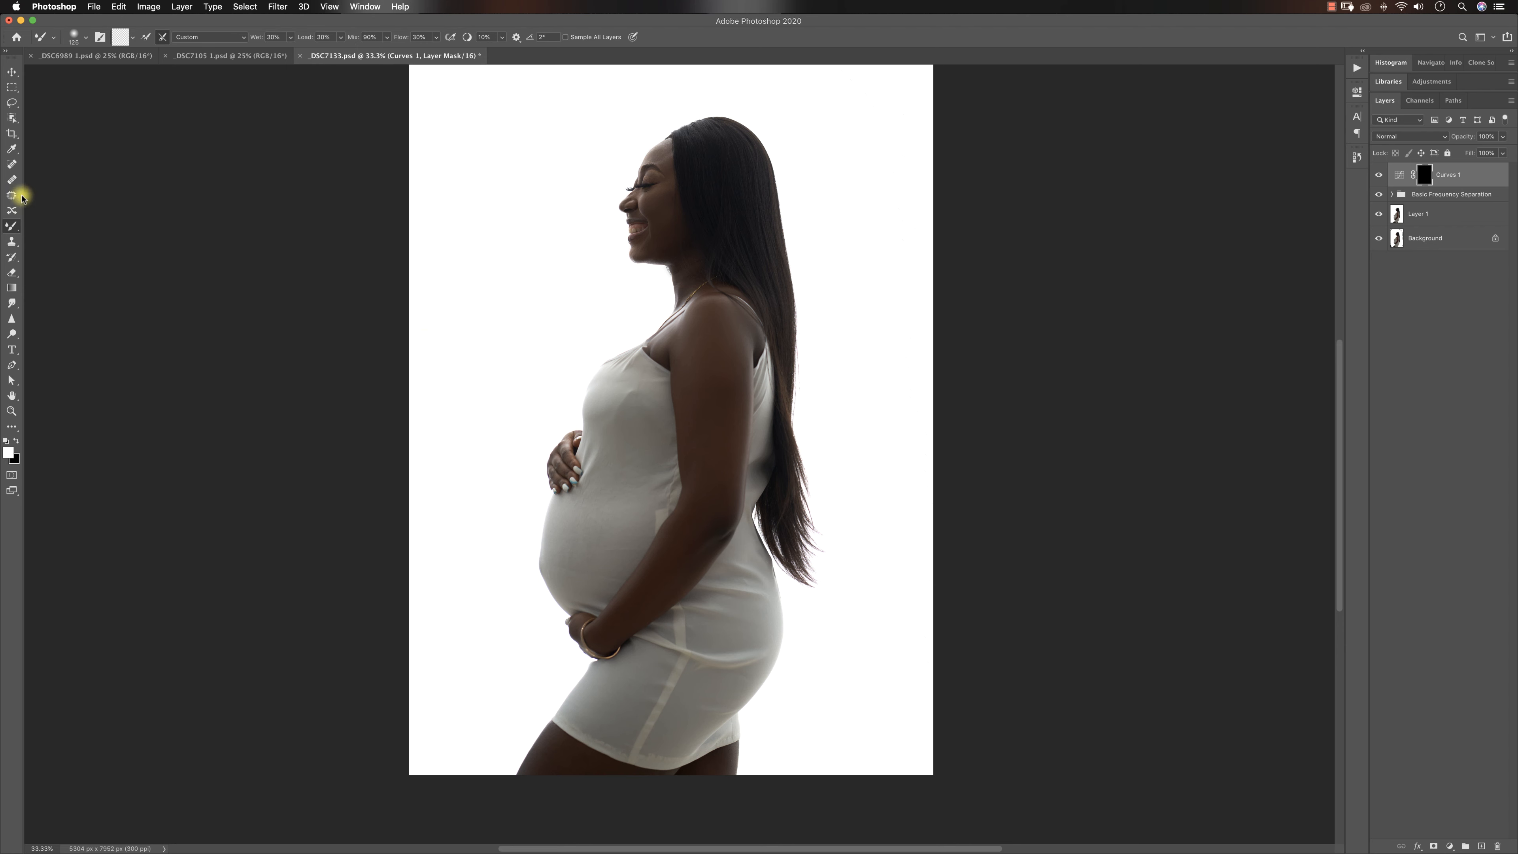
# - Paint white with the Brush tool on the Curves 1 mask over the dress at the belly, back and hip, adapting the brush size
pyautogui.rightClick(12, 226)
pyautogui.click(44, 224)
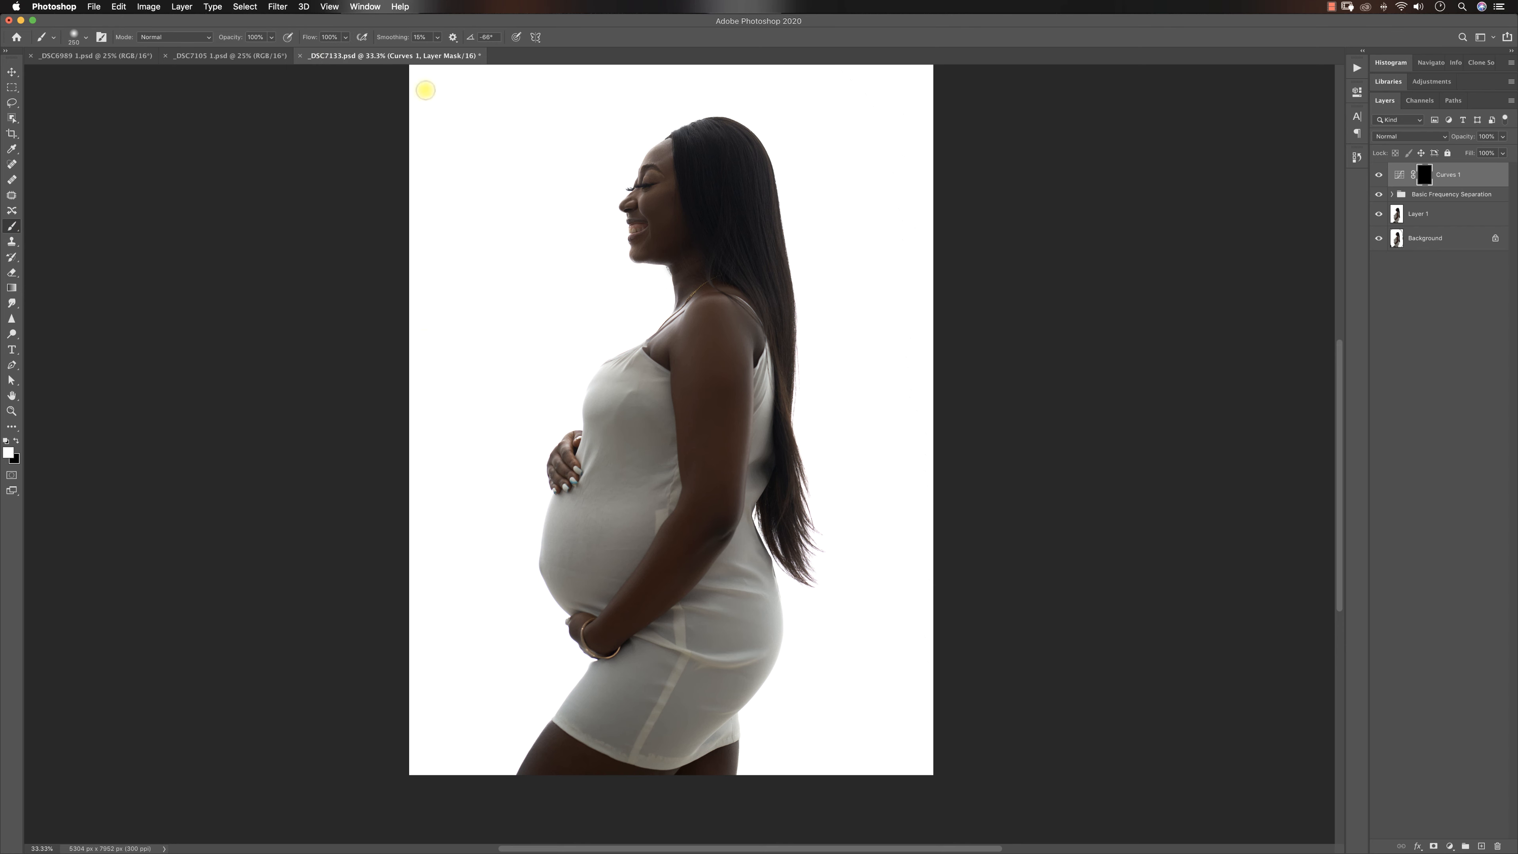
pyautogui.press(']')
pyautogui.press(']')
pyautogui.press(']')
pyautogui.moveTo(630, 508)
pyautogui.mouseDown()
pyautogui.moveTo(621, 428)
pyautogui.moveTo(622, 452)
pyautogui.moveTo(642, 469)
pyautogui.moveTo(651, 458)
pyautogui.moveTo(640, 381)
pyautogui.moveTo(614, 410)
pyautogui.moveTo(618, 552)
pyautogui.moveTo(636, 531)
pyautogui.moveTo(646, 495)
pyautogui.moveTo(605, 559)
pyautogui.moveTo(564, 555)
pyautogui.moveTo(592, 589)
pyautogui.moveTo(618, 418)
pyautogui.moveTo(600, 435)
pyautogui.moveTo(627, 401)
pyautogui.moveTo(652, 435)
pyautogui.moveTo(643, 483)
pyautogui.mouseUp()
pyautogui.press('[')
pyautogui.press('[')
pyautogui.press('[')
pyautogui.press('[')
pyautogui.moveTo(768, 370); pyautogui.dragTo(746, 539)
pyautogui.press(']')
pyautogui.press(']')
pyautogui.moveTo(762, 655)
pyautogui.mouseDown()
pyautogui.moveTo(761, 561)
pyautogui.moveTo(752, 663)
pyautogui.moveTo(710, 719)
pyautogui.moveTo(677, 746)
pyautogui.moveTo(669, 734)
pyautogui.moveTo(719, 727)
pyautogui.moveTo(705, 710)
pyautogui.moveTo(715, 644)
pyautogui.moveTo(739, 608)
pyautogui.moveTo(736, 645)
pyautogui.moveTo(706, 675)
pyautogui.moveTo(708, 612)
pyautogui.moveTo(641, 720)
pyautogui.moveTo(671, 732)
pyautogui.moveTo(651, 751)
pyautogui.moveTo(622, 739)
pyautogui.moveTo(697, 620)
pyautogui.moveTo(604, 697)
pyautogui.moveTo(597, 724)
pyautogui.moveTo(616, 733)
pyautogui.moveTo(593, 723)
pyautogui.moveTo(591, 679)
pyautogui.moveTo(678, 635)
pyautogui.mouseUp()
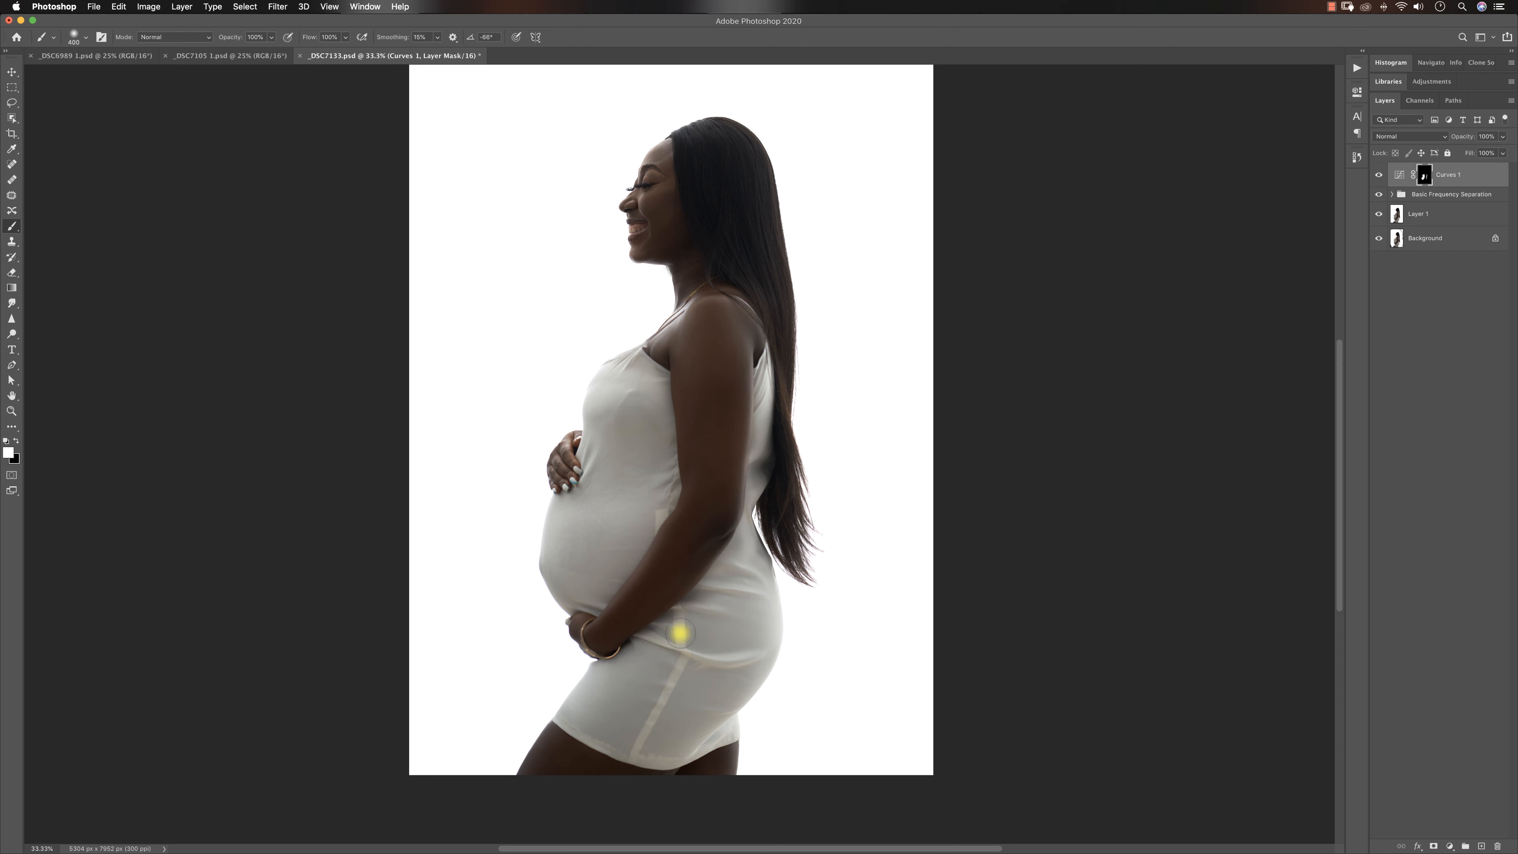
# - Touch up the mask on the dress strip behind the arm with a smaller brush and lower the Curves 1 opacity to about 65%
pyautogui.press('[')
pyautogui.press('[')
pyautogui.press('[')
pyautogui.press('[')
pyautogui.moveTo(766, 448)
pyautogui.mouseDown()
pyautogui.moveTo(761, 468)
pyautogui.moveTo(764, 389)
pyautogui.mouseUp()
pyautogui.press('[')
pyautogui.press('[')
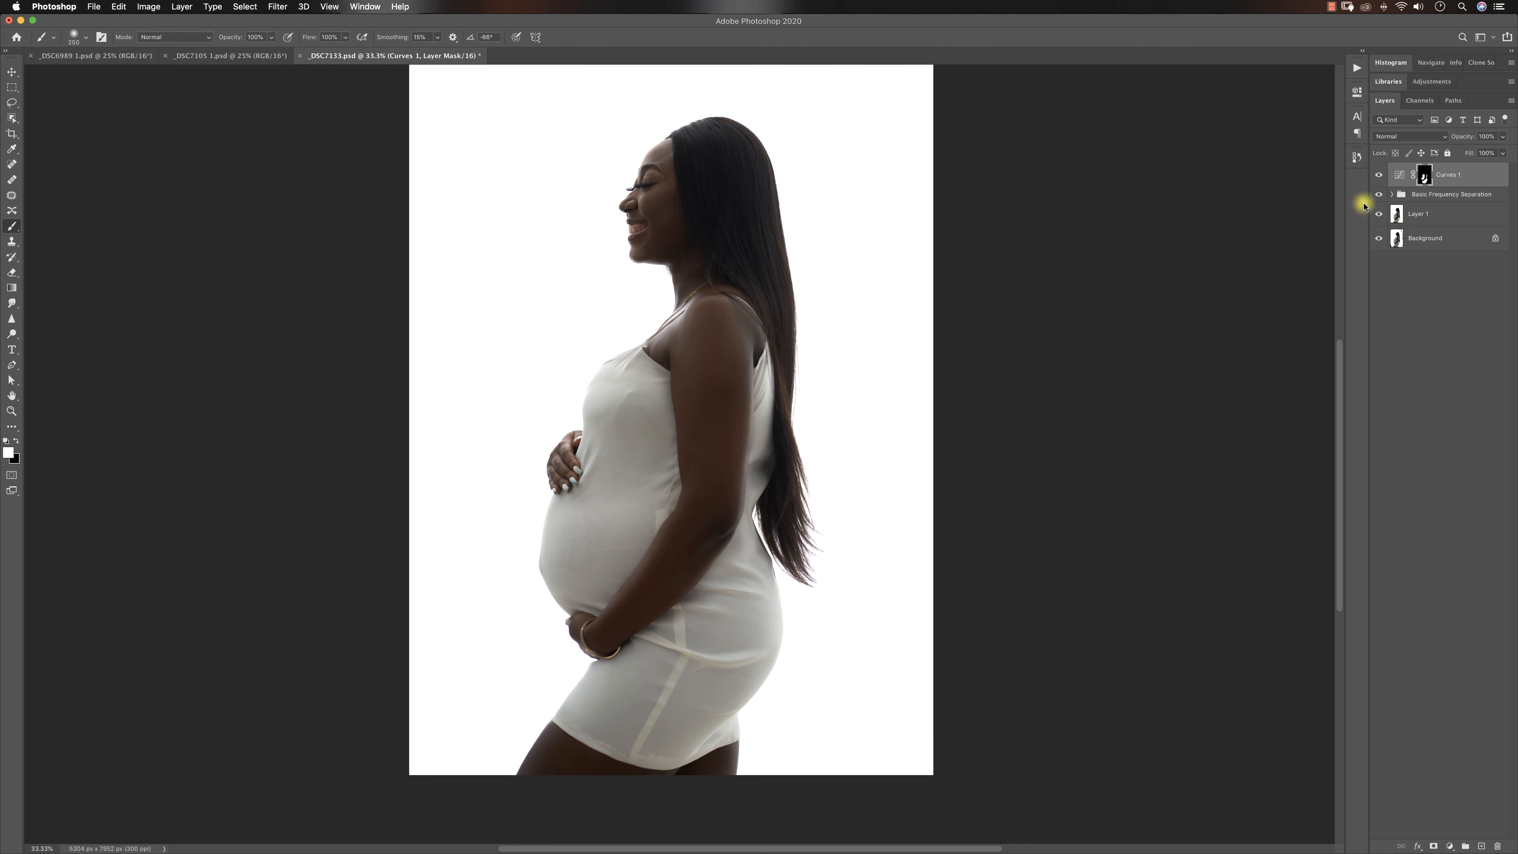
pyautogui.click(1492, 140)
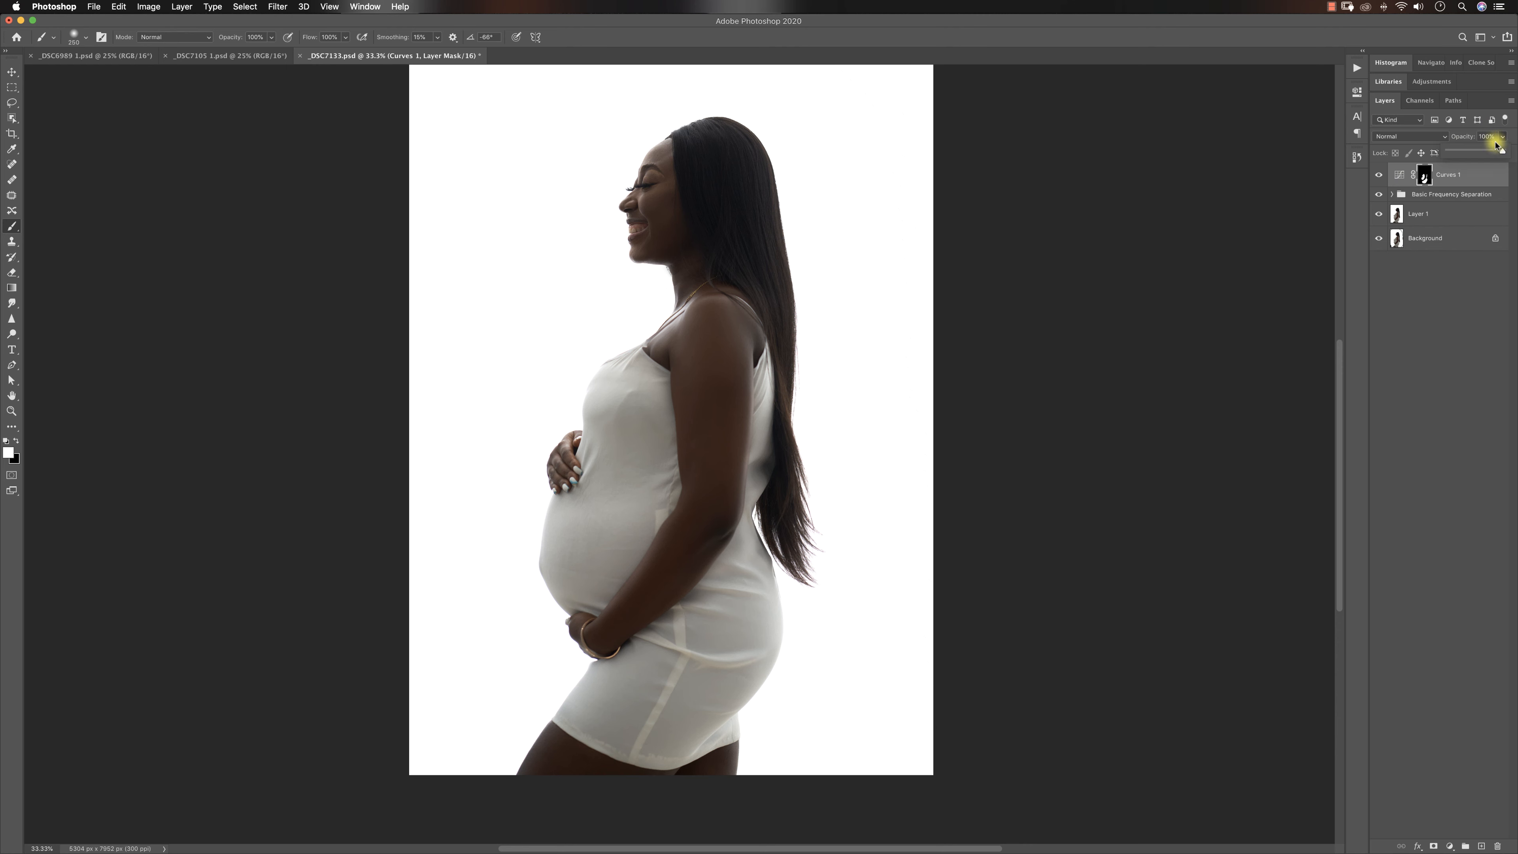
pyautogui.moveTo(1492, 149); pyautogui.dragTo(1486, 153)
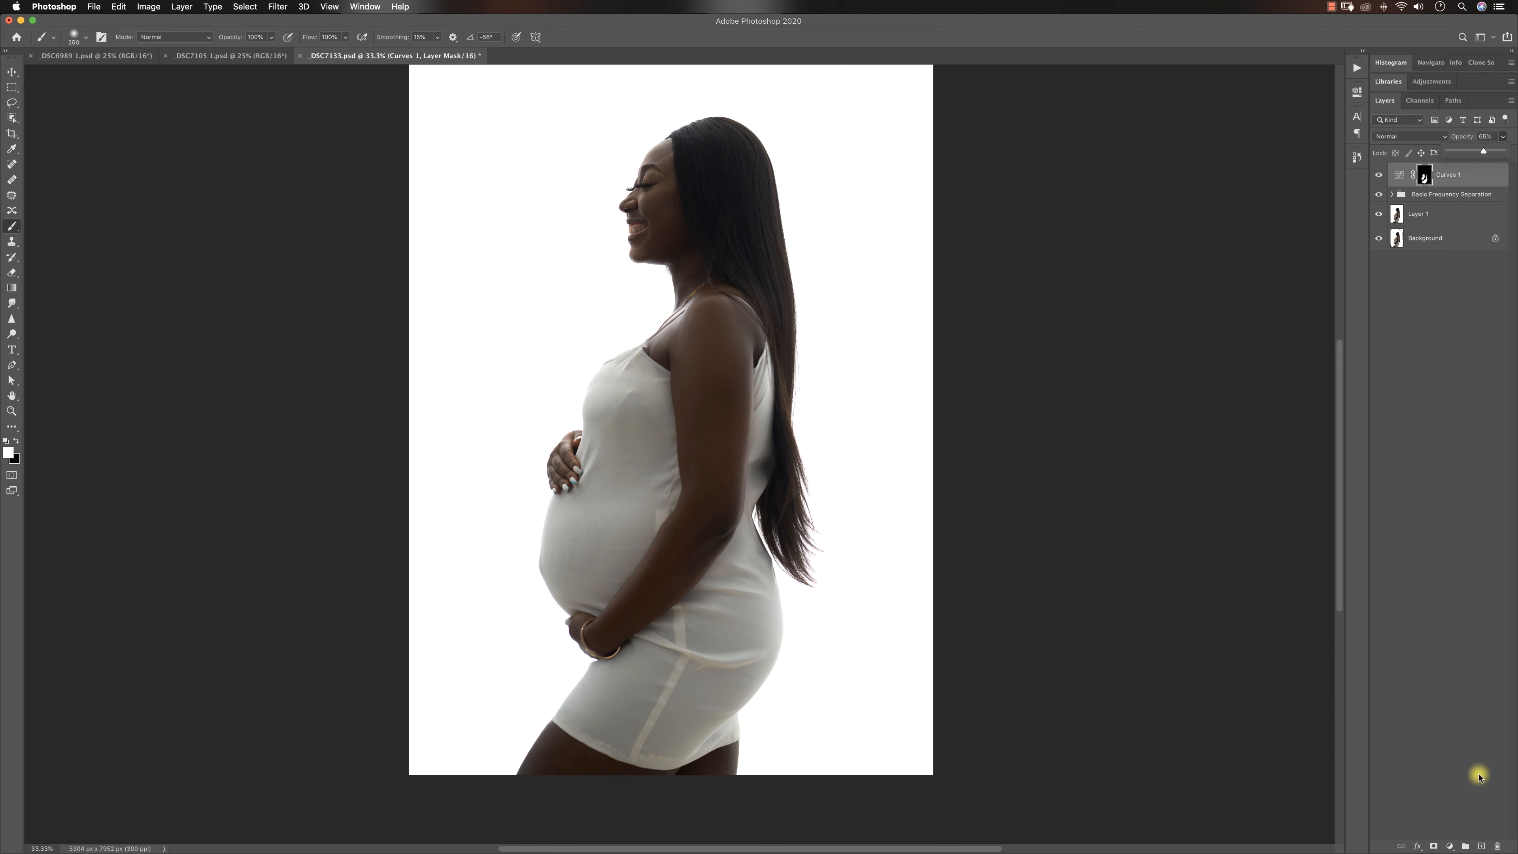
# - Add an empty layer above Curves 1 and smooth the dress over the chest and belly with the Mixer Brush, sampling all layers
pyautogui.click(1481, 843)
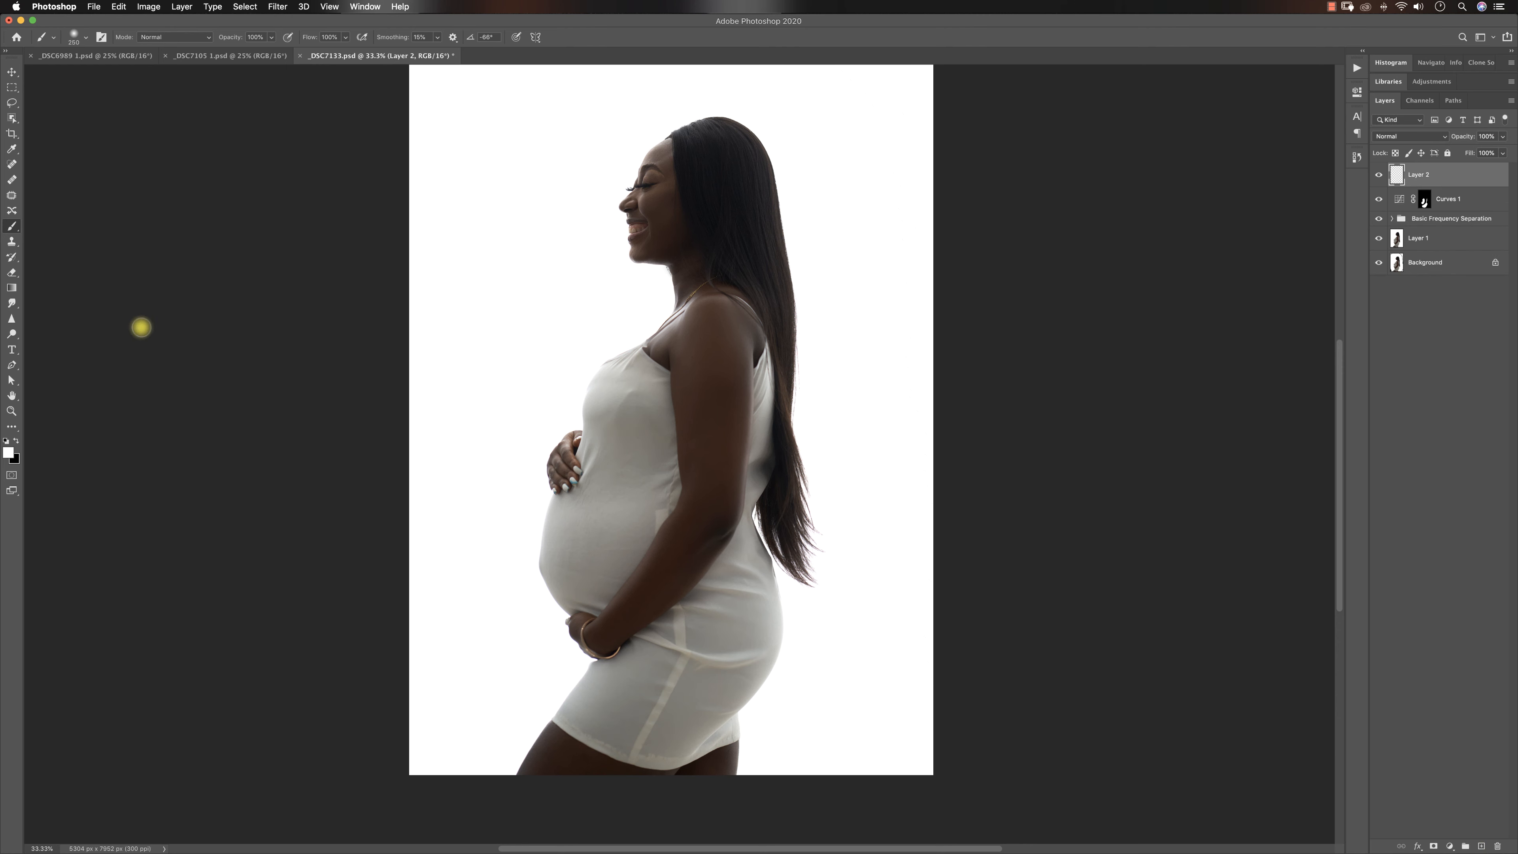
pyautogui.moveTo(11, 230); pyautogui.dragTo(48, 253)
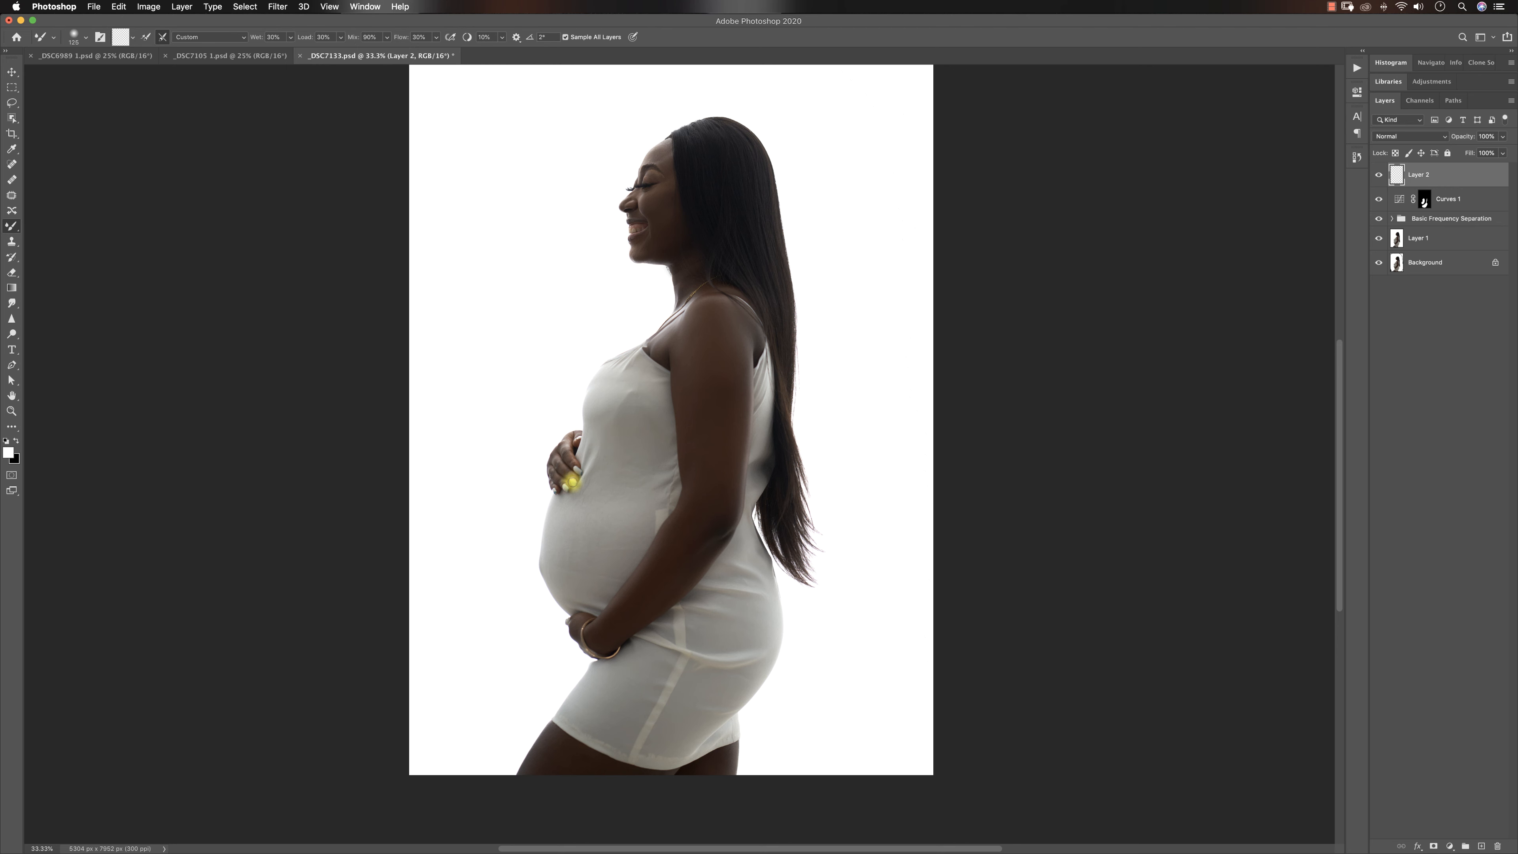
pyautogui.press(']')
pyautogui.press(']')
pyautogui.press(']')
pyautogui.press(']')
pyautogui.press(']')
pyautogui.press(']')
pyautogui.moveTo(630, 405)
pyautogui.mouseDown()
pyautogui.moveTo(632, 523)
pyautogui.moveTo(620, 502)
pyautogui.moveTo(587, 504)
pyautogui.moveTo(636, 469)
pyautogui.moveTo(600, 461)
pyautogui.mouseUp()
pyautogui.press('[')
pyautogui.press(']')
pyautogui.moveTo(593, 465)
pyautogui.mouseDown()
pyautogui.moveTo(652, 421)
pyautogui.moveTo(657, 503)
pyautogui.moveTo(663, 434)
pyautogui.mouseUp()
pyautogui.press('[')
pyautogui.press(']')
pyautogui.press(']')
pyautogui.moveTo(601, 554)
pyautogui.mouseDown()
pyautogui.moveTo(609, 585)
pyautogui.moveTo(615, 558)
pyautogui.moveTo(592, 576)
pyautogui.moveTo(568, 549)
pyautogui.moveTo(594, 534)
pyautogui.moveTo(568, 546)
pyautogui.moveTo(599, 524)
pyautogui.moveTo(599, 559)
pyautogui.moveTo(575, 554)
pyautogui.moveTo(602, 595)
pyautogui.mouseUp()
# - Smooth the dress folds at the hip and behind the arm with the Mixer Brush, adapting its size to each area
pyautogui.press('[')
pyautogui.press('[')
pyautogui.press('[')
pyautogui.press('[')
pyautogui.press(']')
pyautogui.moveTo(743, 669)
pyautogui.mouseDown()
pyautogui.moveTo(725, 688)
pyautogui.moveTo(729, 637)
pyautogui.moveTo(701, 678)
pyautogui.moveTo(715, 708)
pyautogui.moveTo(748, 599)
pyautogui.moveTo(712, 608)
pyautogui.mouseUp()
pyautogui.press(']')
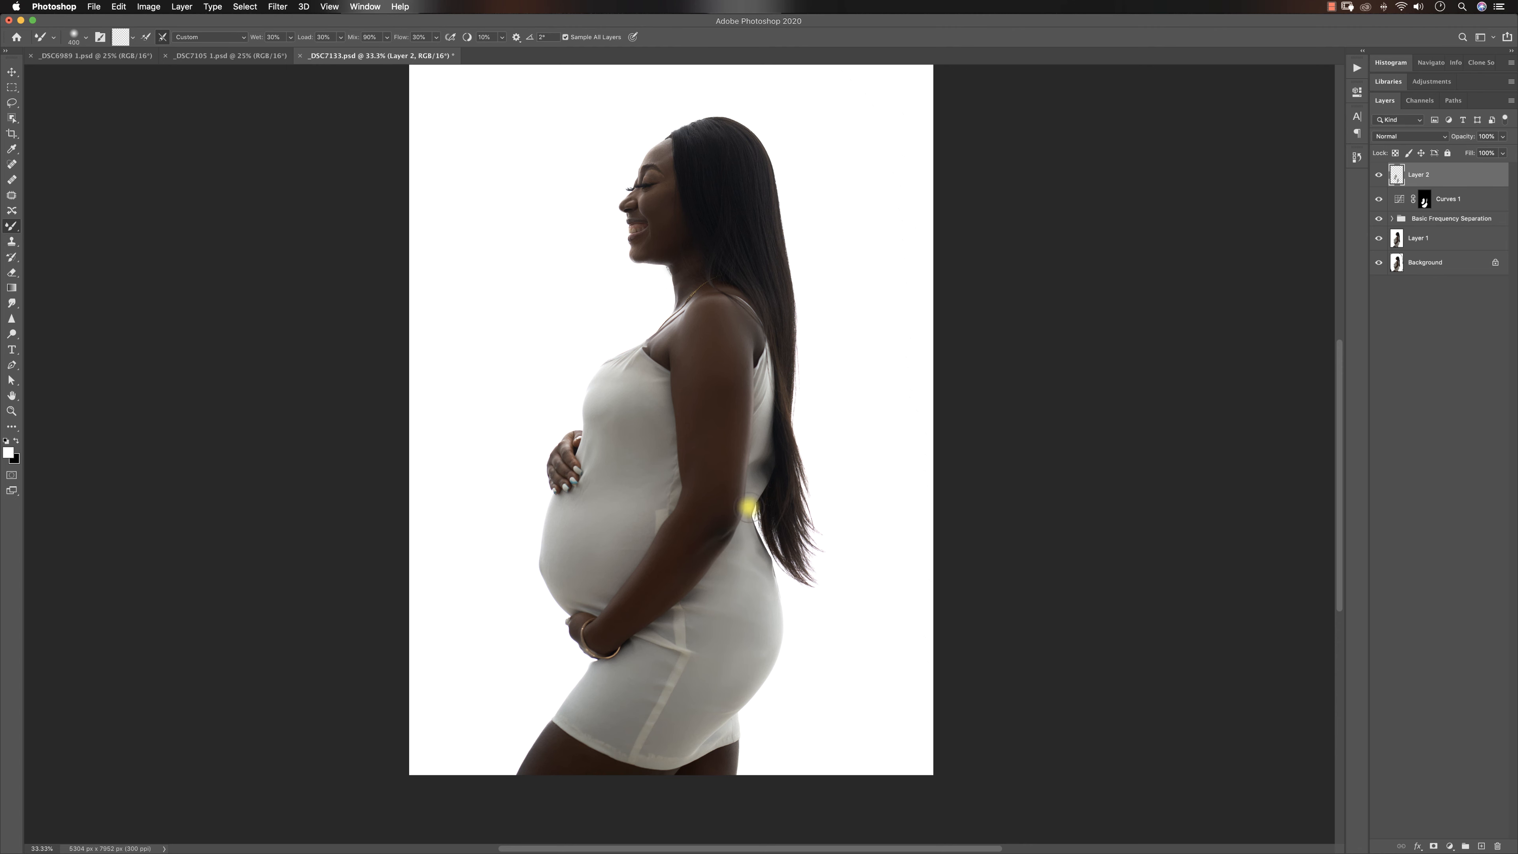
pyautogui.press('[')
pyautogui.press('[')
pyautogui.press('[')
pyautogui.moveTo(762, 451)
pyautogui.mouseDown()
pyautogui.moveTo(752, 502)
pyautogui.moveTo(764, 441)
pyautogui.mouseUp()
pyautogui.press(']')
pyautogui.press(']')
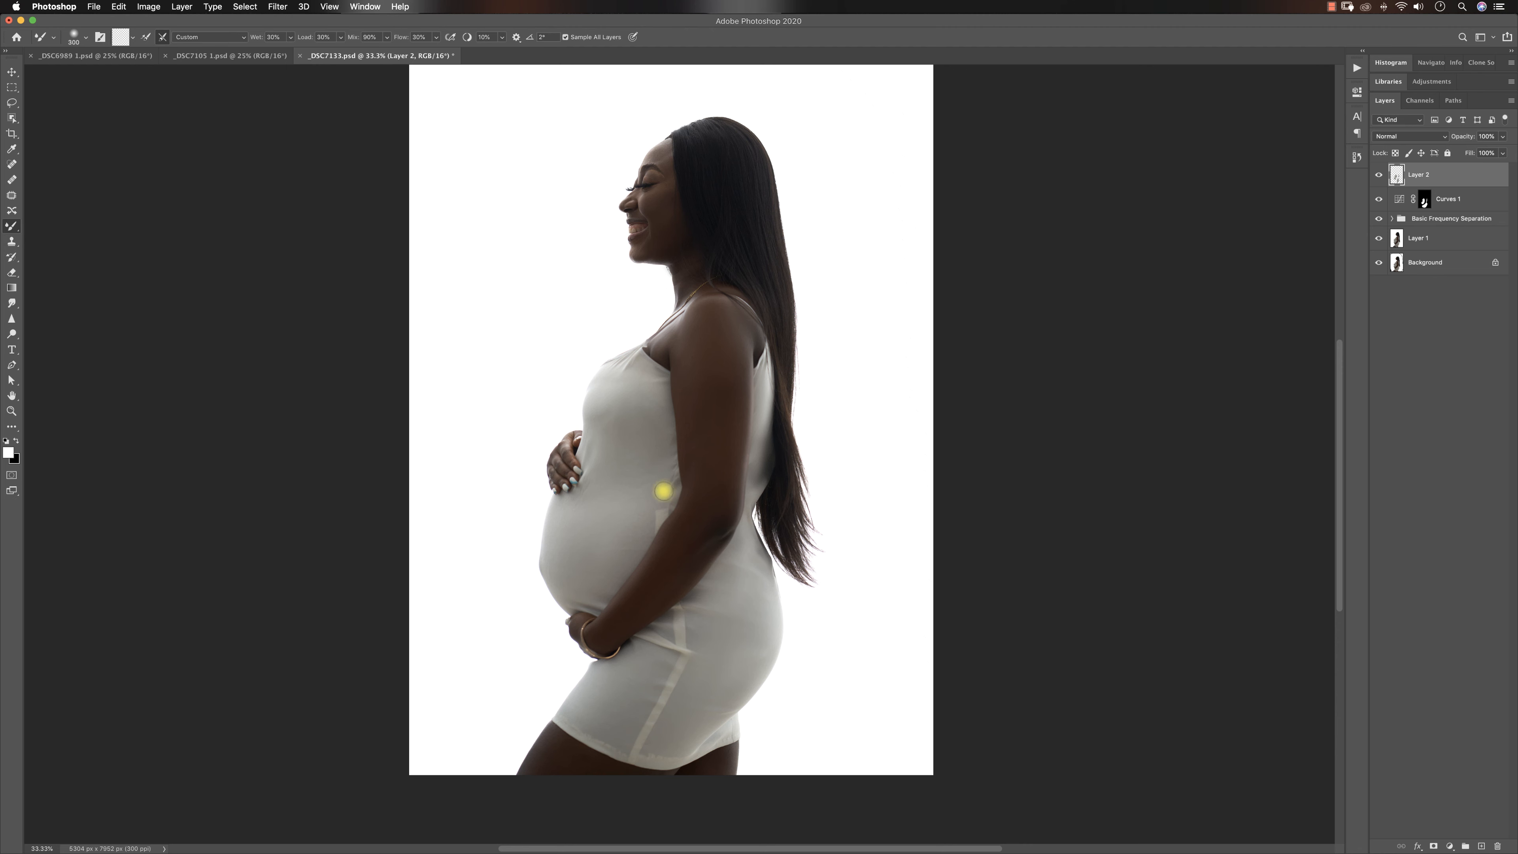
# - Blend the remaining uneven dress fabric on Layer 2 with an enlarged Mixer Brush
pyautogui.press(']')
pyautogui.press(']')
pyautogui.press(']')
pyautogui.press(']')
pyautogui.press(']')
pyautogui.press(']')
pyautogui.press(']')
pyautogui.press(']')
pyautogui.press('[')
pyautogui.press('[')
# - Compare the dress with and without Layer 2, checking the smoothing at different magnifications
pyautogui.click(1379, 175)
pyautogui.click(1379, 175)
pyautogui.click(1379, 175)
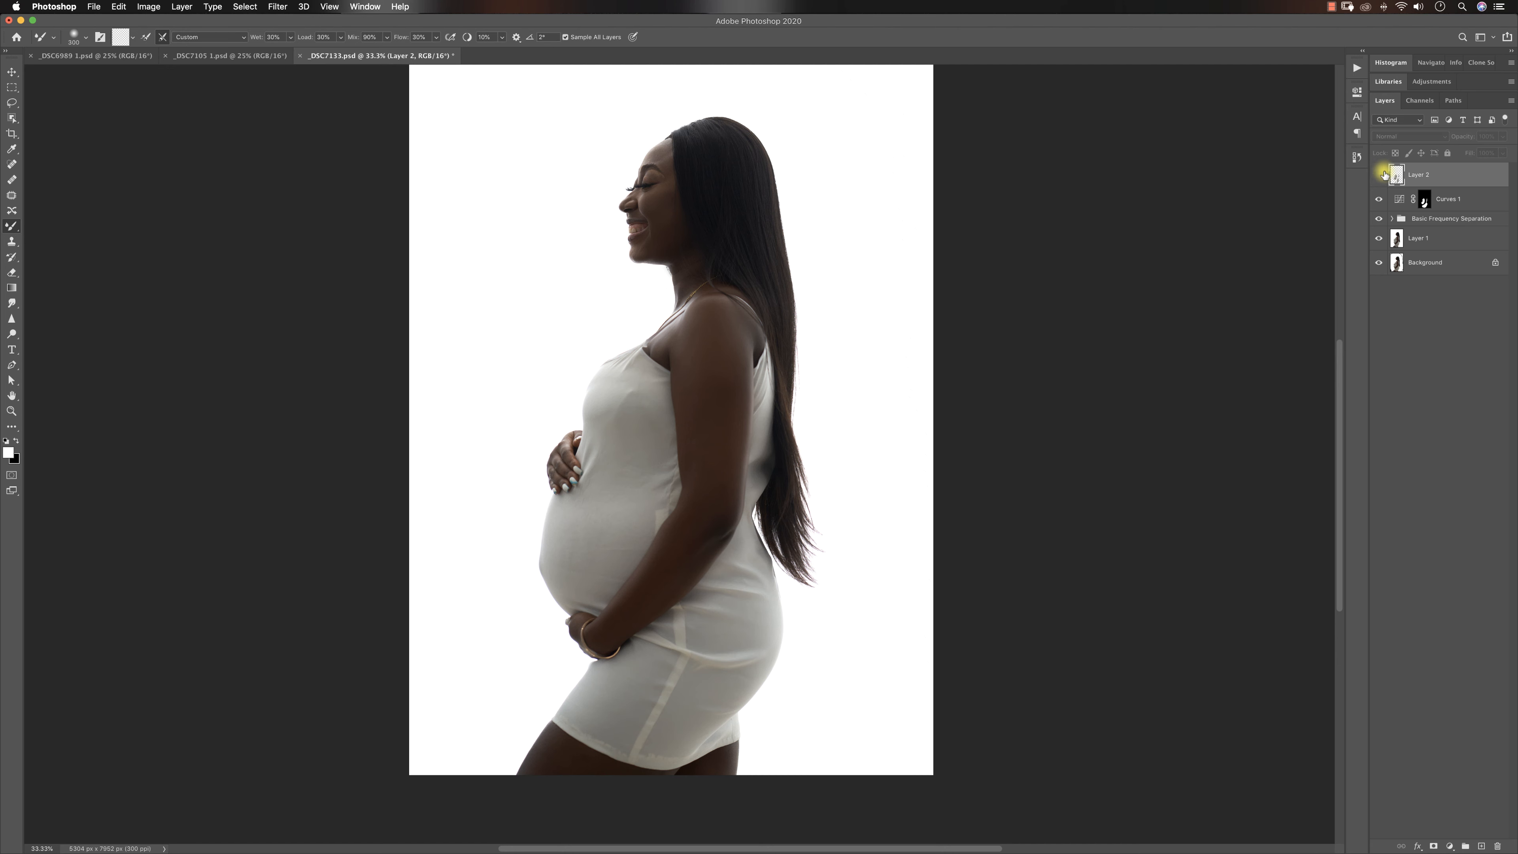
pyautogui.click(1379, 175)
pyautogui.press('z')
pyautogui.keyDown('alt'); pyautogui.click(646, 510); pyautogui.keyUp('alt')
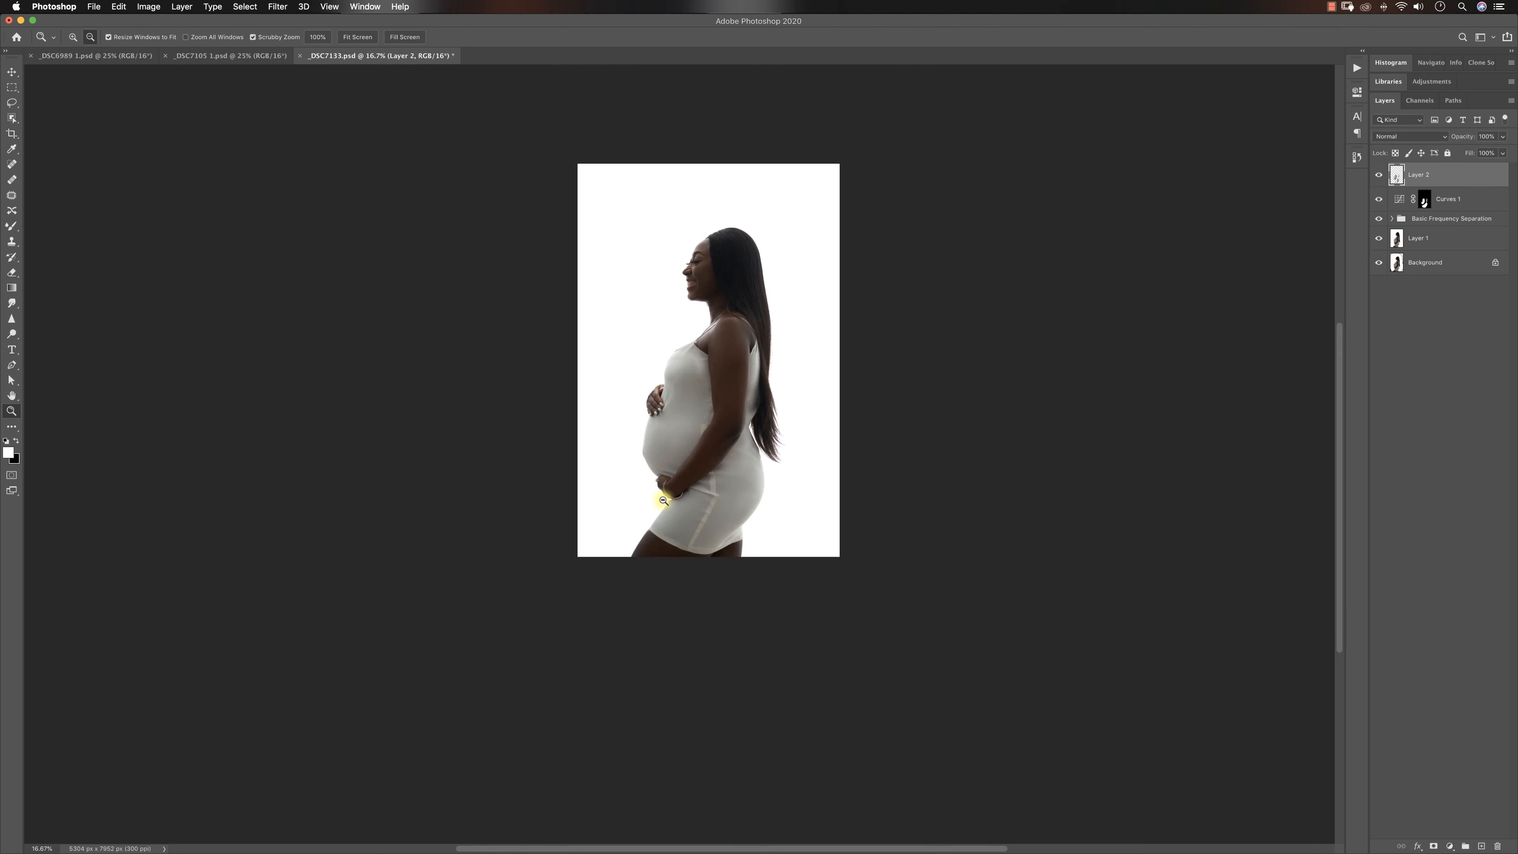
pyautogui.click(725, 445)
pyautogui.press('b')
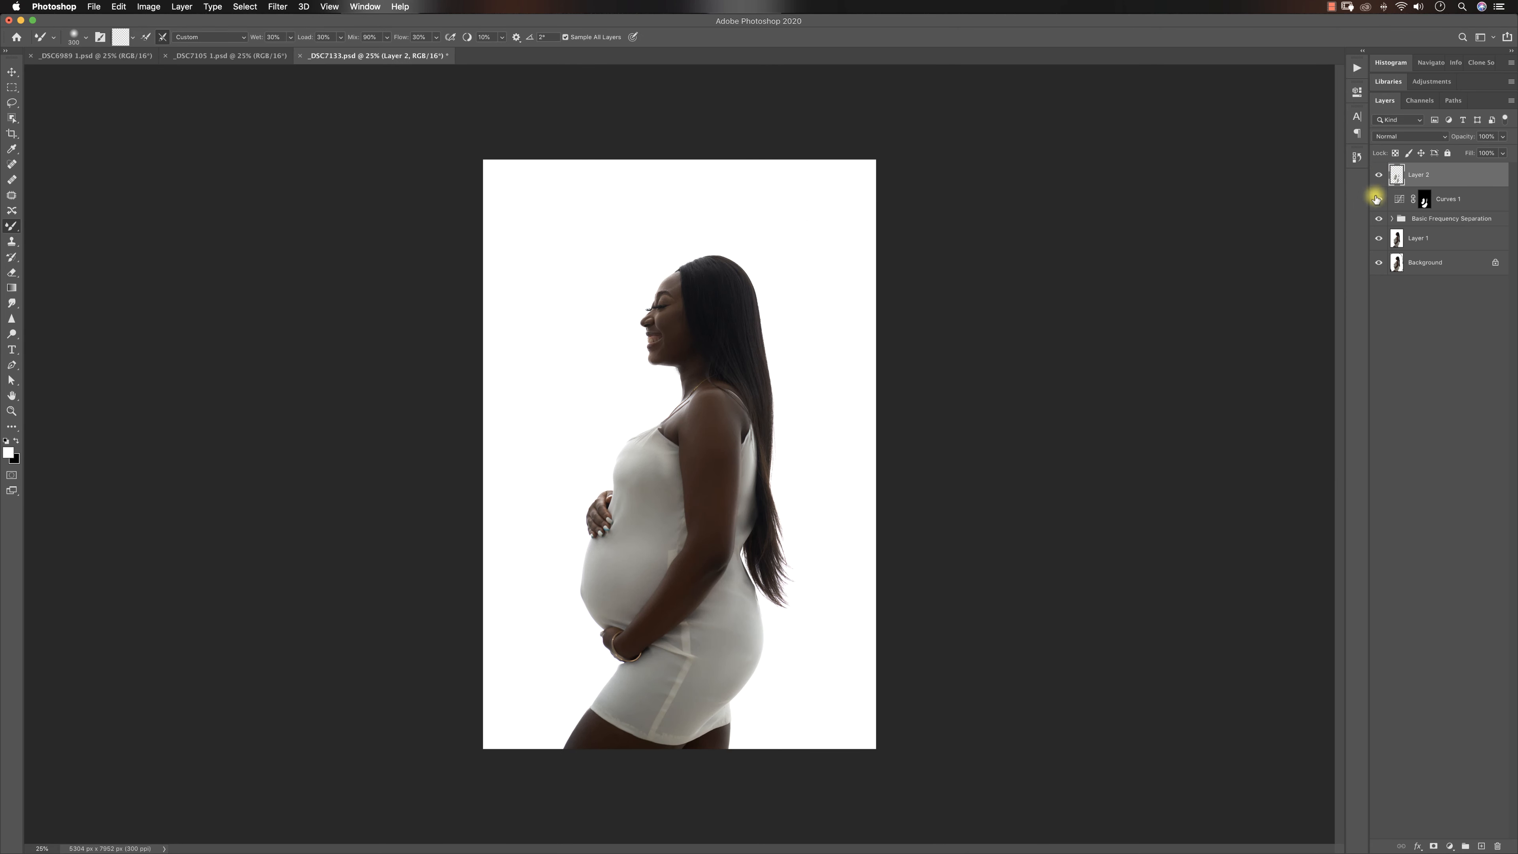
pyautogui.click(1379, 175)
pyautogui.click(1379, 175)
# - Compare the retouched portrait with the original Background layer alone and inspect the full figure at several magnifications
pyautogui.keyDown('alt'); pyautogui.click(1378, 263); pyautogui.keyUp('alt')
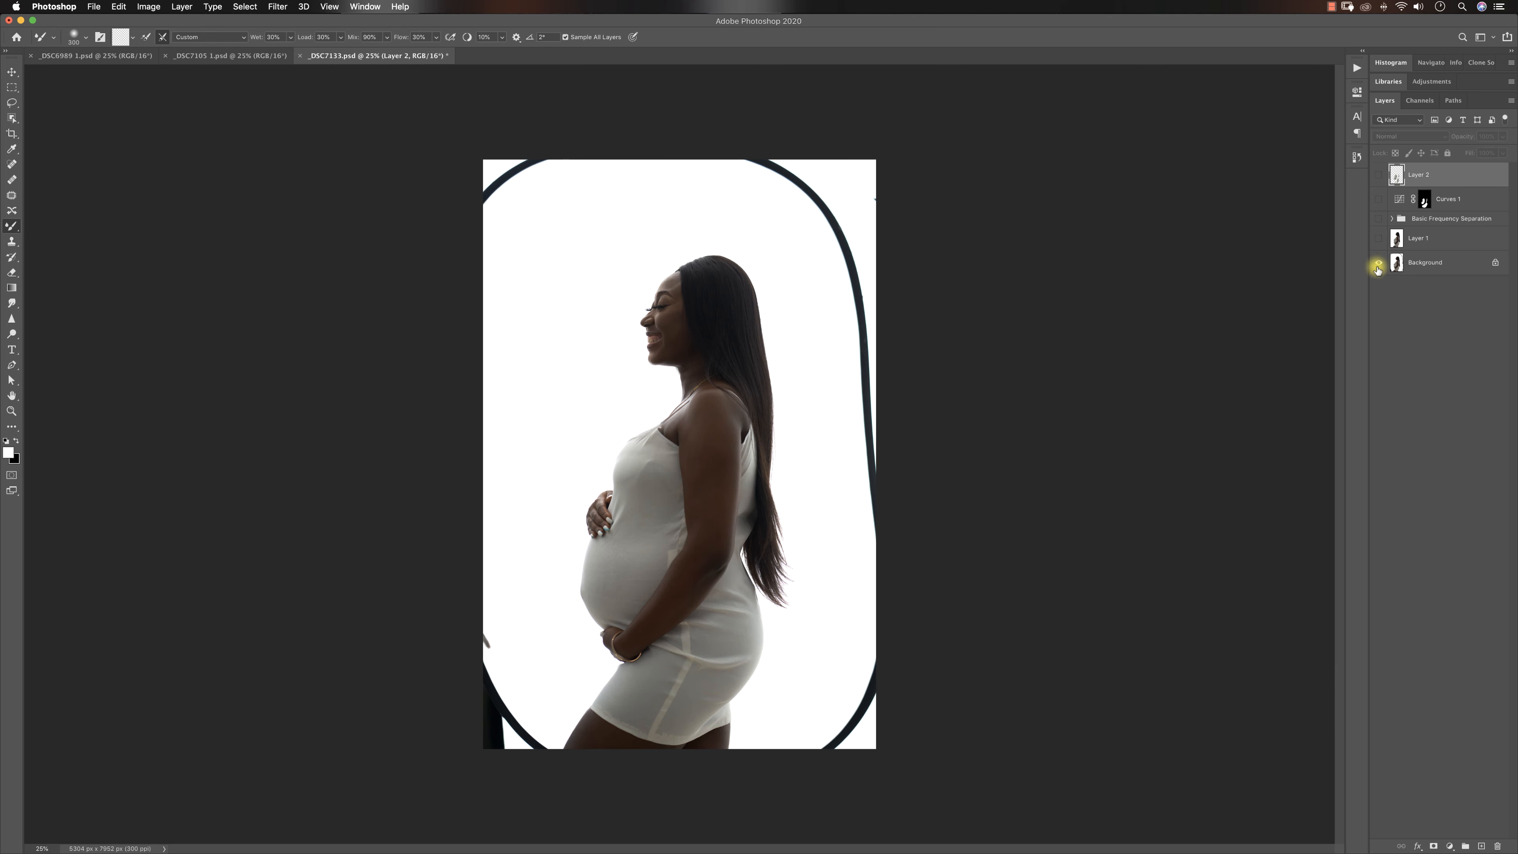
pyautogui.keyDown('alt'); pyautogui.click(1378, 264); pyautogui.keyUp('alt')
pyautogui.press('z')
pyautogui.keyDown('alt'); pyautogui.click(725, 478); pyautogui.keyUp('alt')
pyautogui.keyDown('alt'); pyautogui.click(714, 489); pyautogui.keyUp('alt')
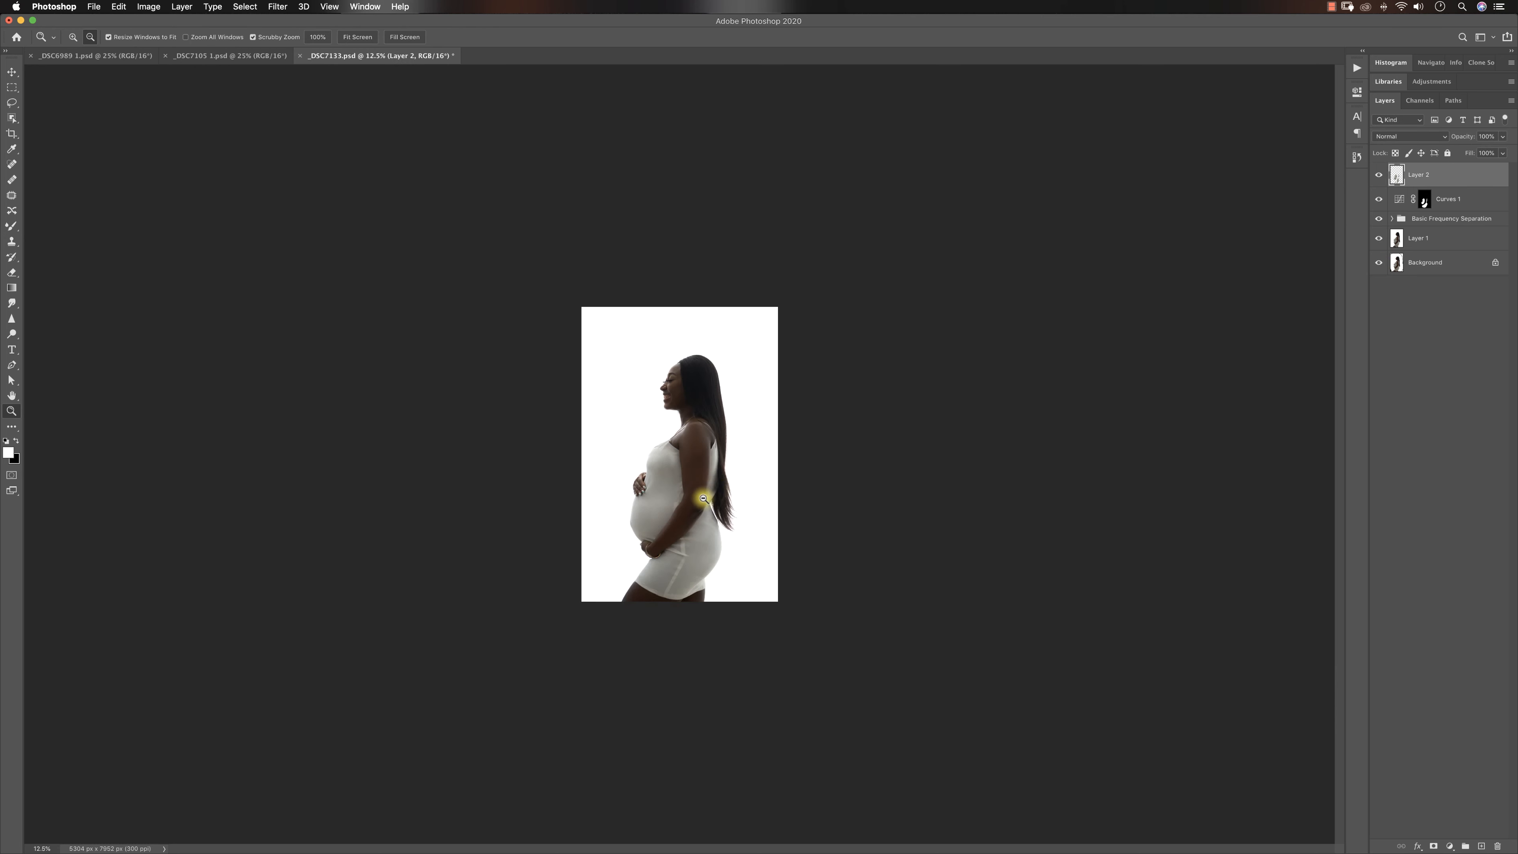
pyautogui.click(661, 532)
pyautogui.click(669, 520)
pyautogui.click(687, 497)
pyautogui.keyDown('alt'); pyautogui.click(690, 498); pyautogui.keyUp('alt')
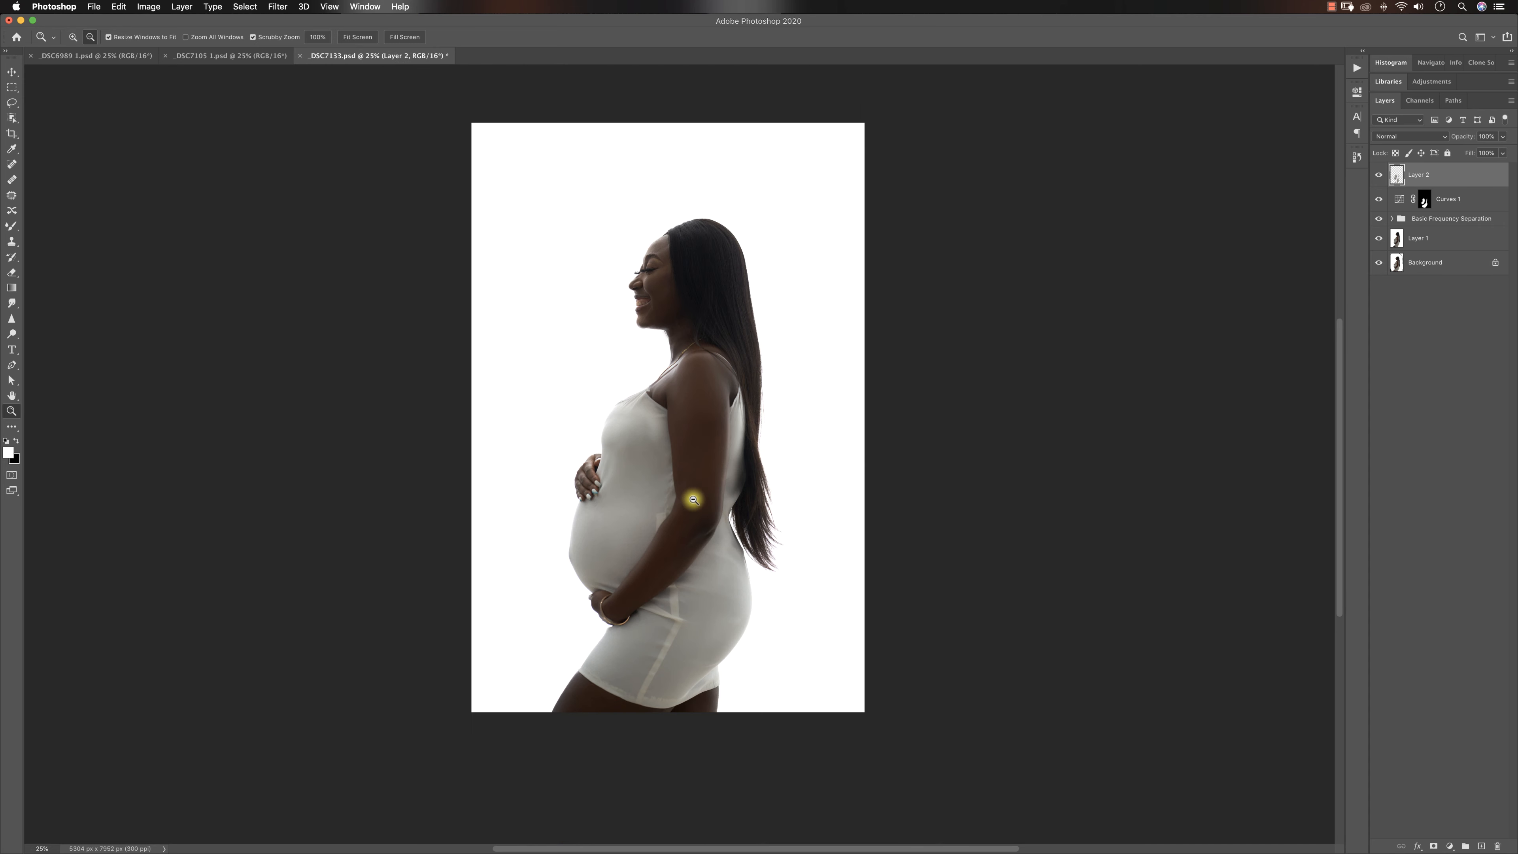
pyautogui.keyDown('alt'); pyautogui.click(689, 500); pyautogui.keyUp('alt')
pyautogui.click(678, 474)
pyautogui.press('b')
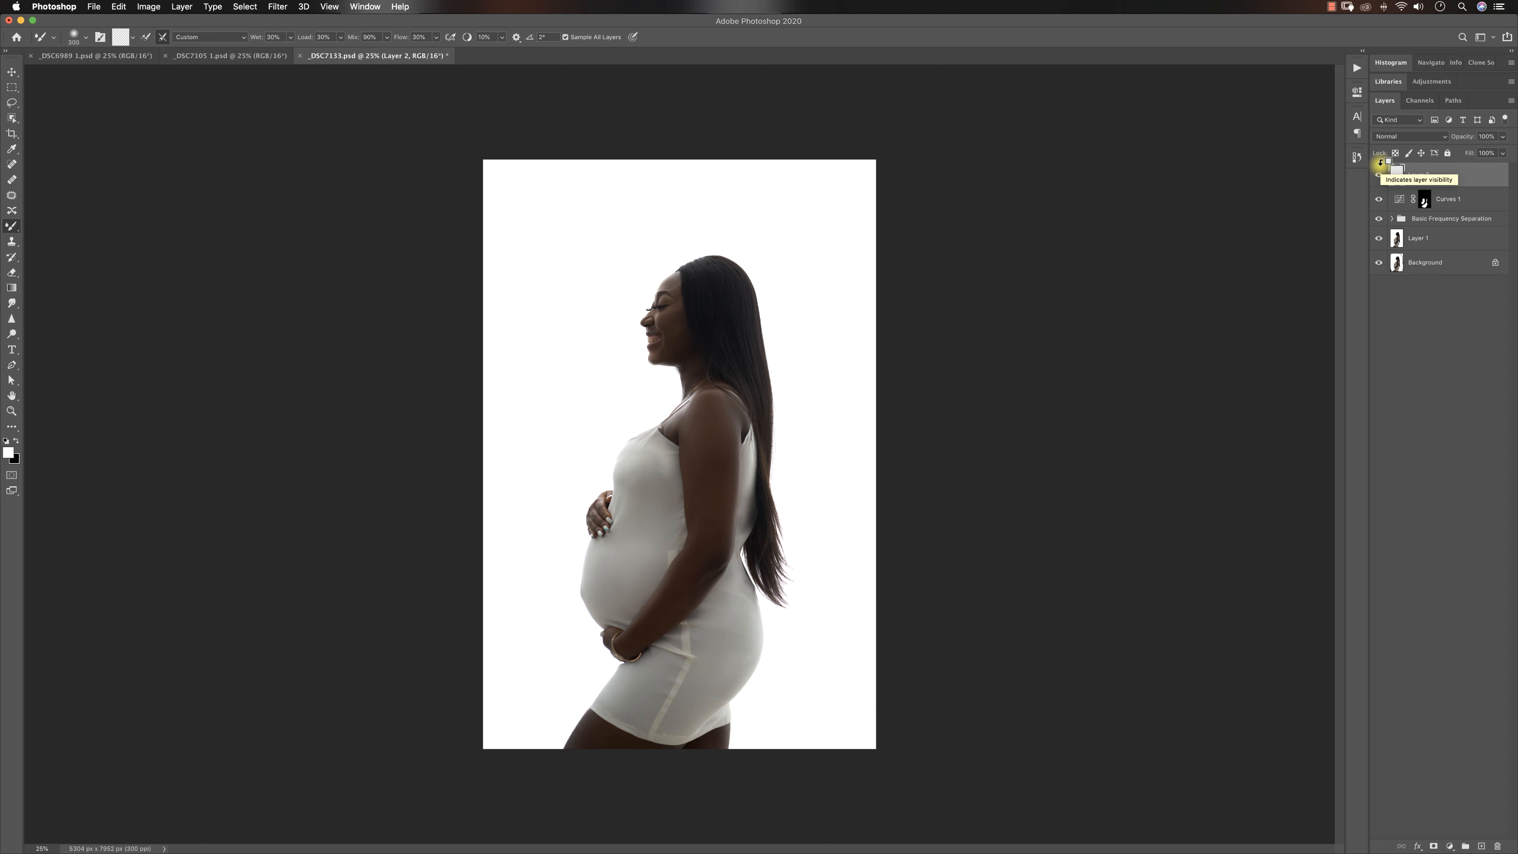
# - Stamp all visible layers into a new top layer and open it in the Liquify filter
pyautogui.press('super+alt+shift+e')
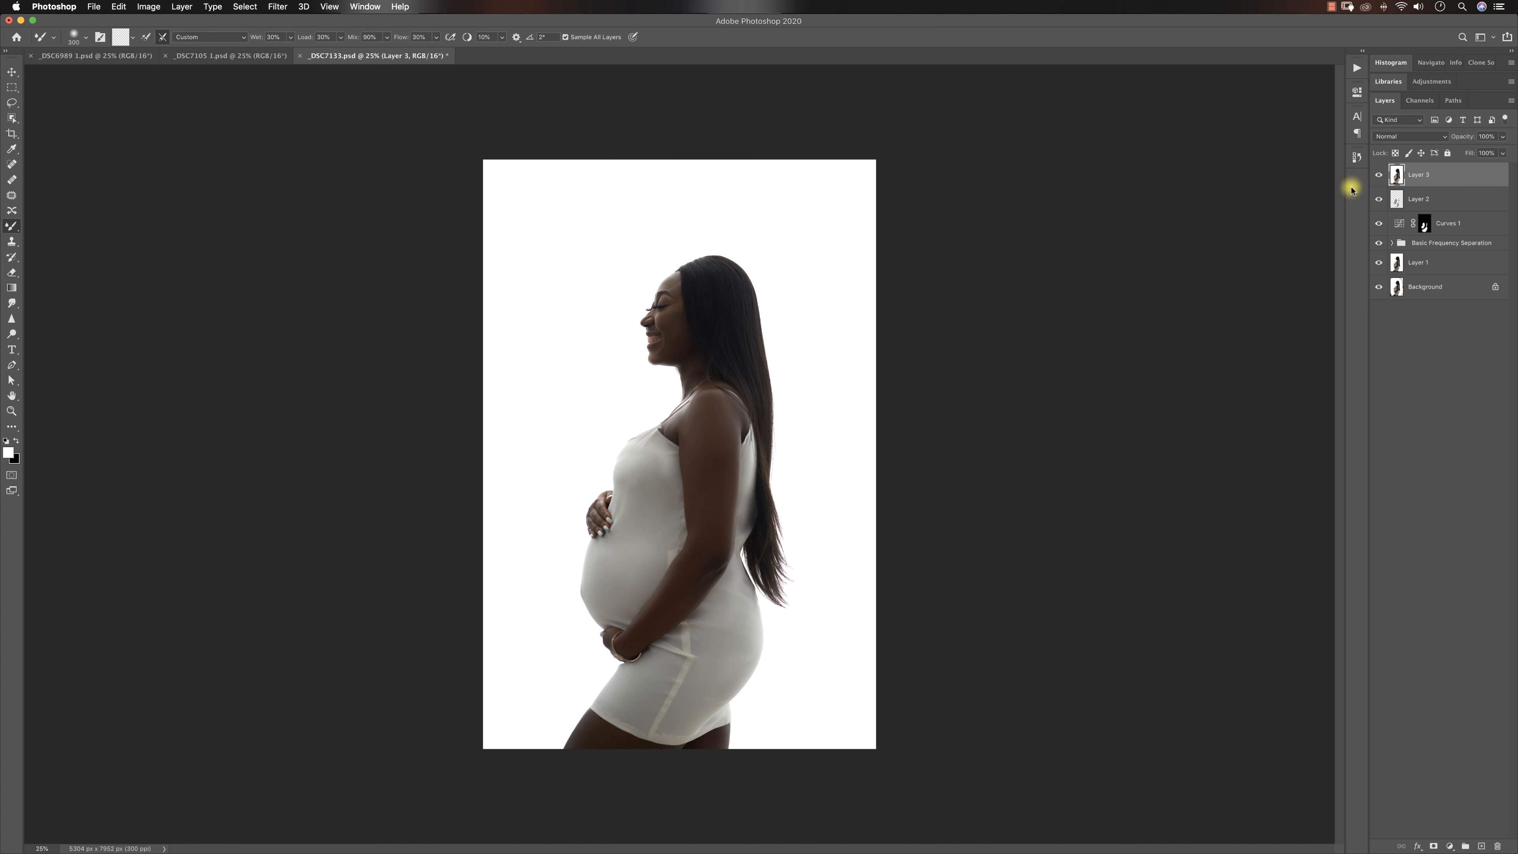
pyautogui.click(278, 6)
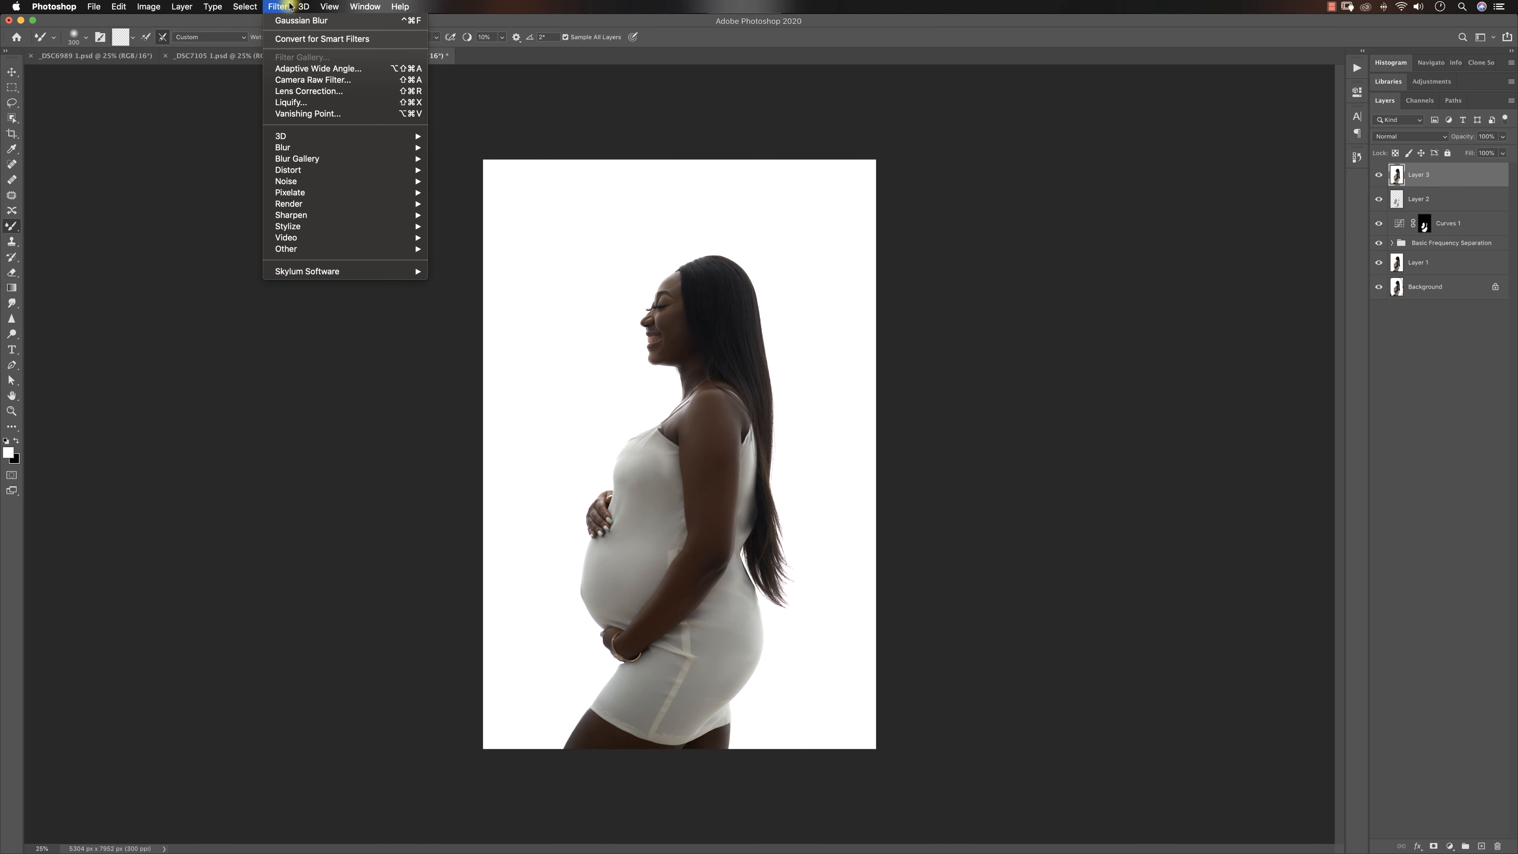
pyautogui.click(294, 106)
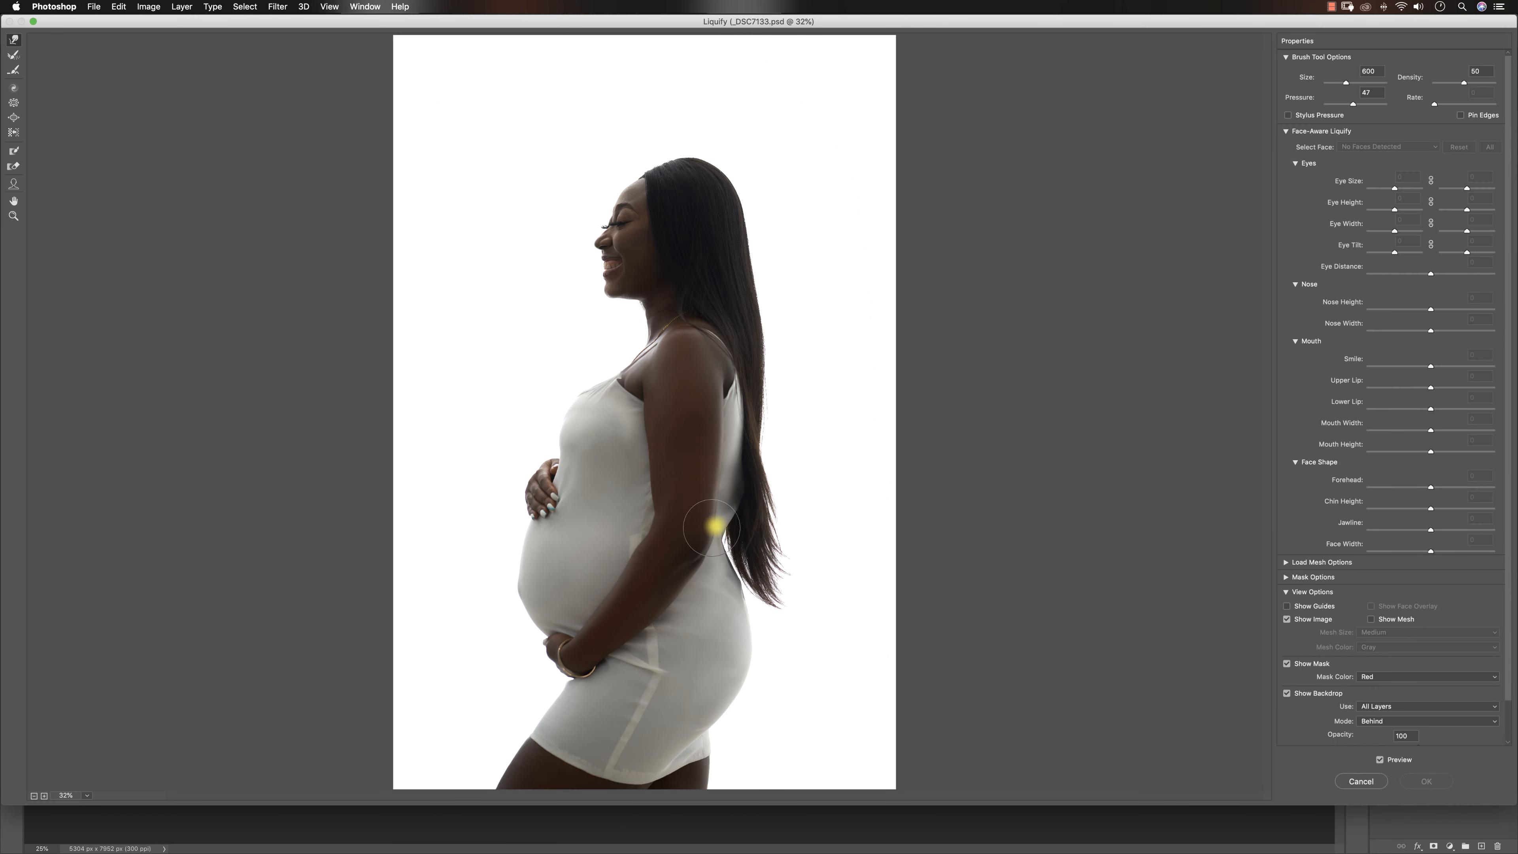
# - Nudge the hair outline behind the lower back with a Liquify brush reduced to about 400
pyautogui.press('[')
pyautogui.press('[')
pyautogui.press('[')
pyautogui.press('[')
pyautogui.press('[')
pyautogui.press('[')
pyautogui.press('[')
pyautogui.press('[')
pyautogui.press('[')
pyautogui.press('[')
pyautogui.moveTo(743, 496); pyautogui.dragTo(745, 498)
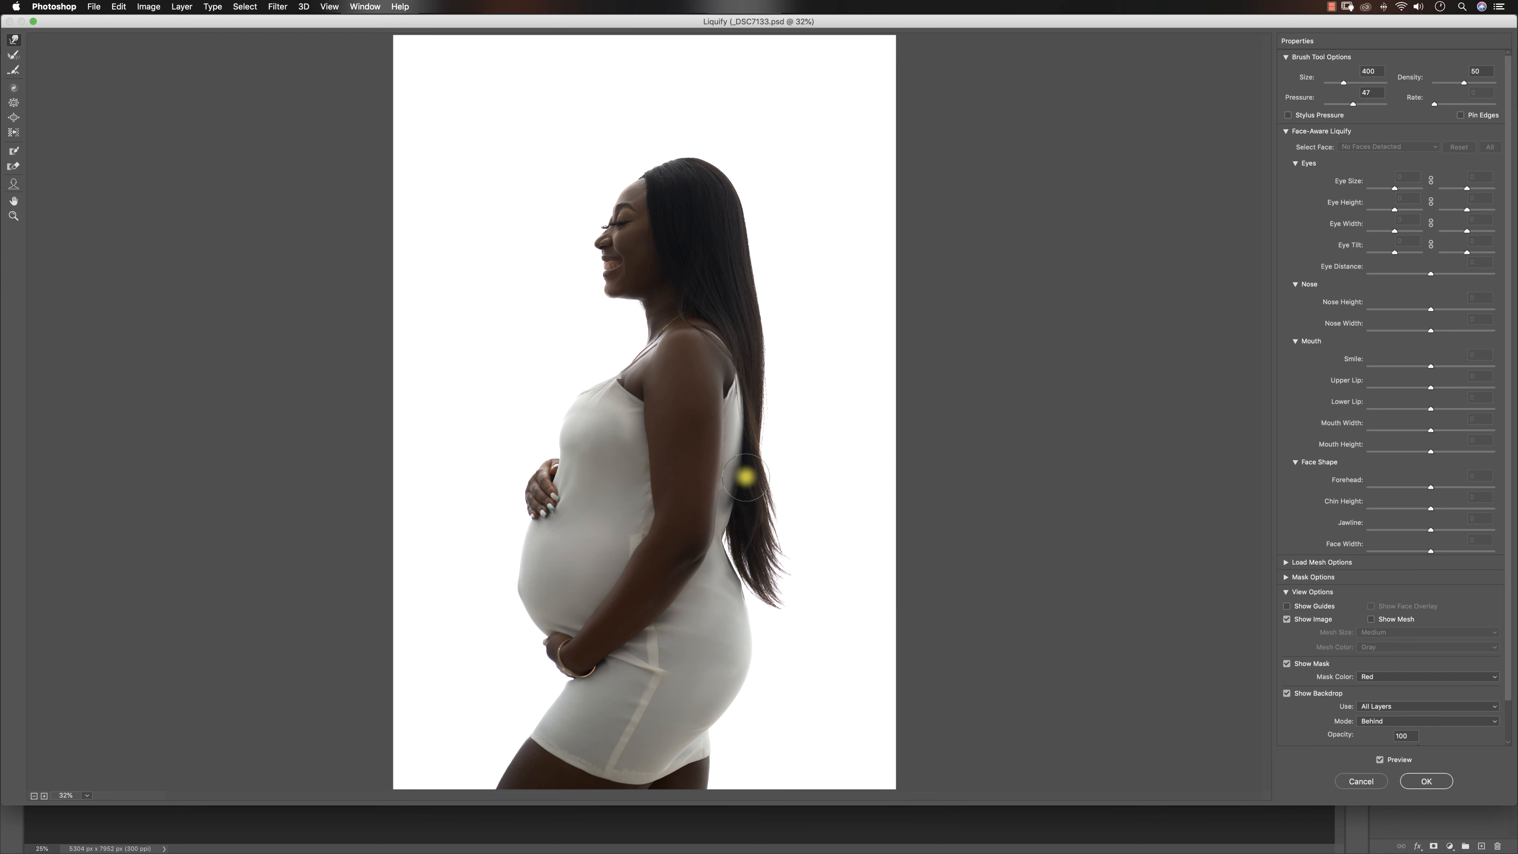
pyautogui.press(']')
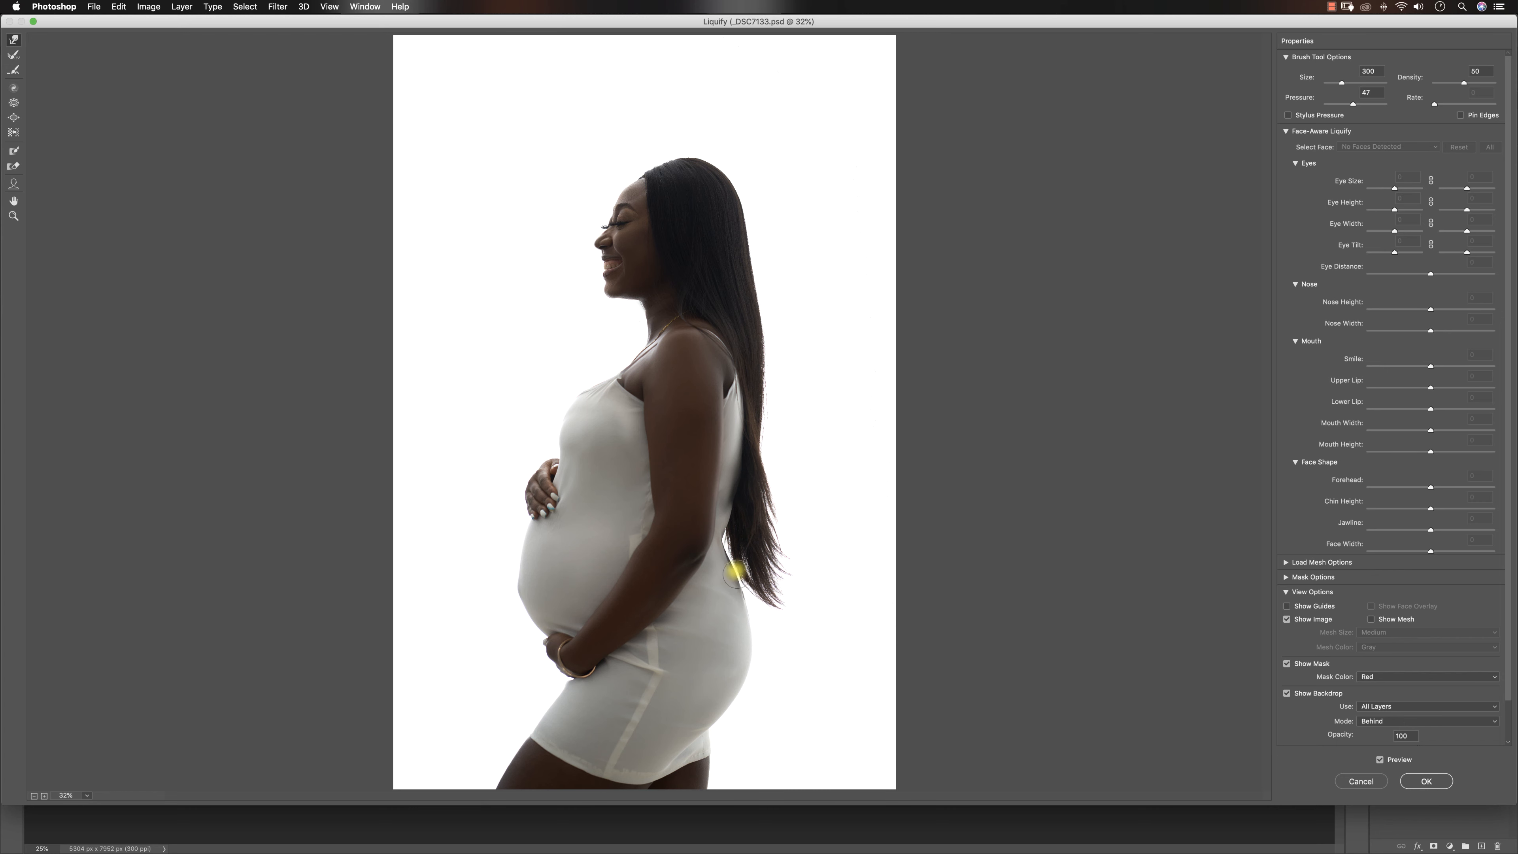
# - Reshape the belly outline slightly in Liquify, enlarging the warp brush up to 2000
pyautogui.press(']')
pyautogui.press(']')
pyautogui.press(']')
pyautogui.press(']')
pyautogui.press(']')
pyautogui.press(']')
pyautogui.press(']')
pyautogui.press(']')
pyautogui.press(']')
pyautogui.press(']')
pyautogui.press(']')
pyautogui.press(']')
pyautogui.press(']')
pyautogui.press(']')
pyautogui.press('[')
pyautogui.press('[')
pyautogui.press('[')
pyautogui.press('[')
pyautogui.press(']')
pyautogui.press(']')
pyautogui.press(']')
pyautogui.press(']')
pyautogui.press(']')
pyautogui.press(']')
pyautogui.press(']')
pyautogui.press(']')
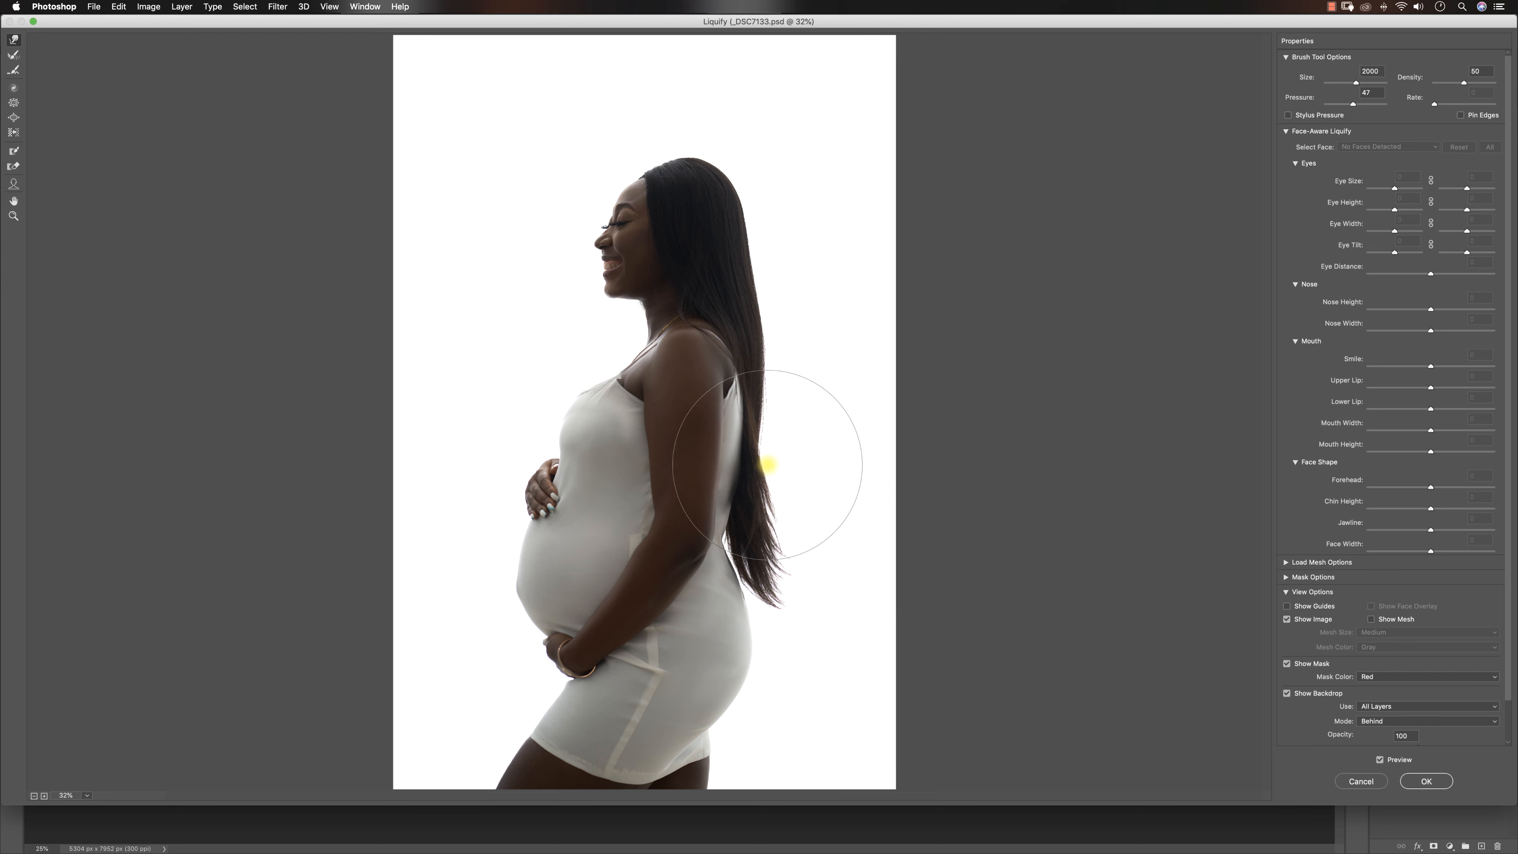
# - Refine the contours around the arm, back and chest in Liquify, reducing the brush step by step to 900
pyautogui.press('[')
pyautogui.press('[')
pyautogui.press('[')
pyautogui.press('[')
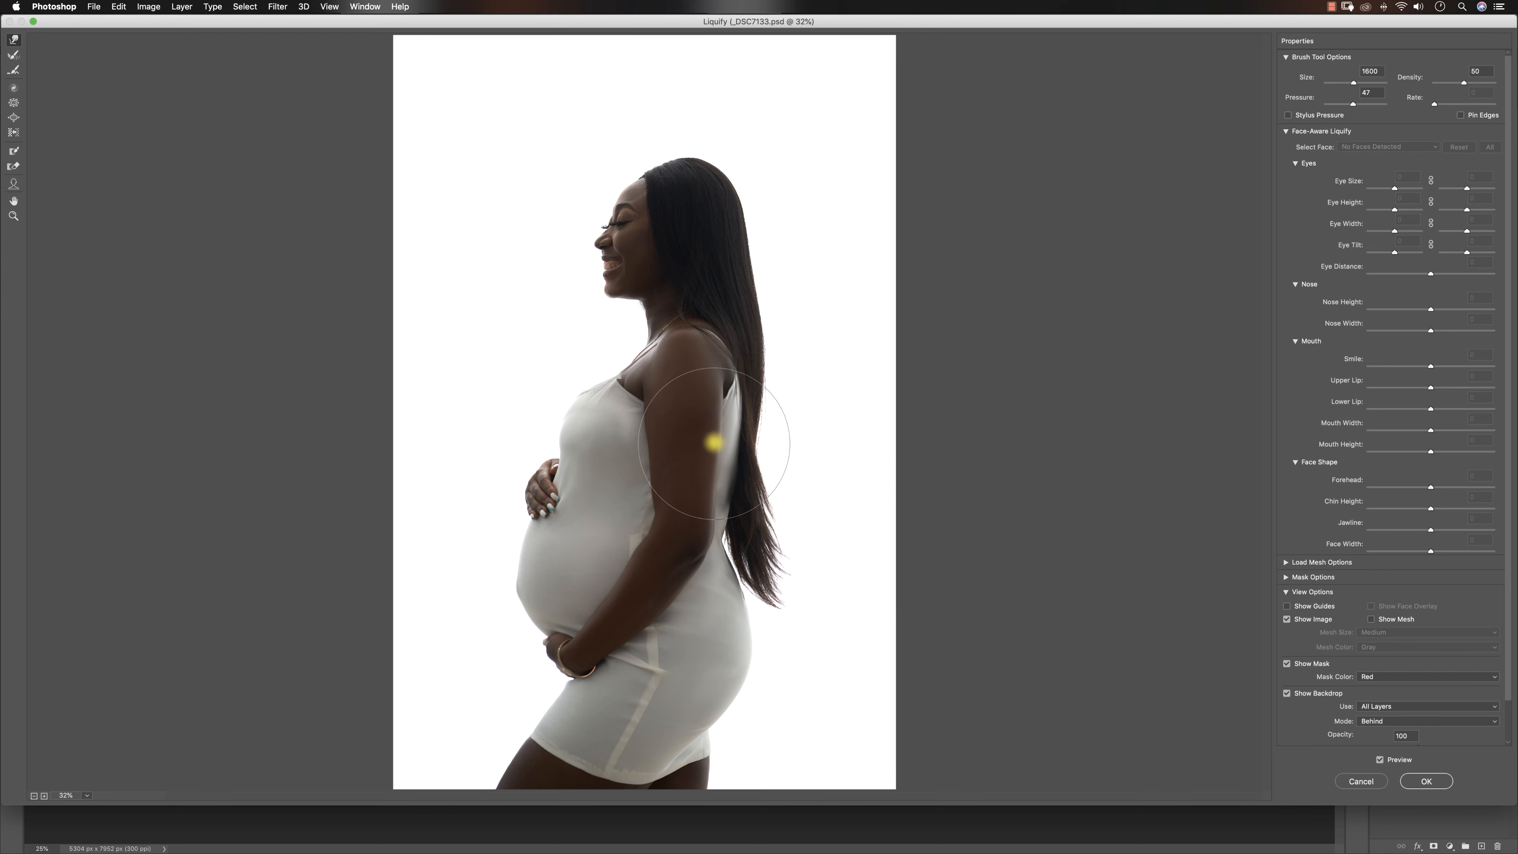
pyautogui.press('[')
pyautogui.press('[')
pyautogui.press('[')
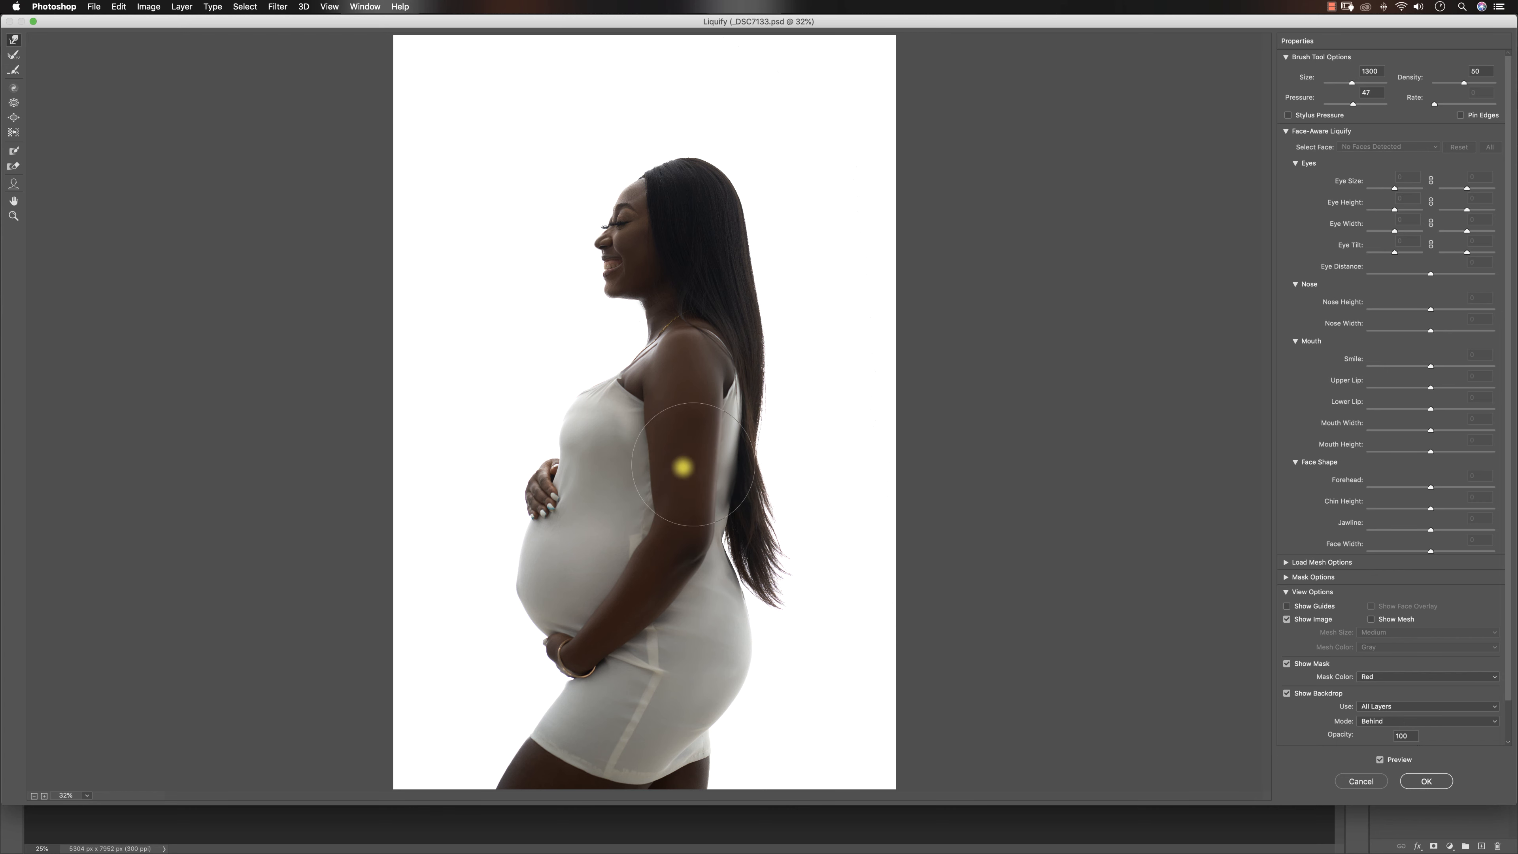
pyautogui.press('[')
pyautogui.press('[')
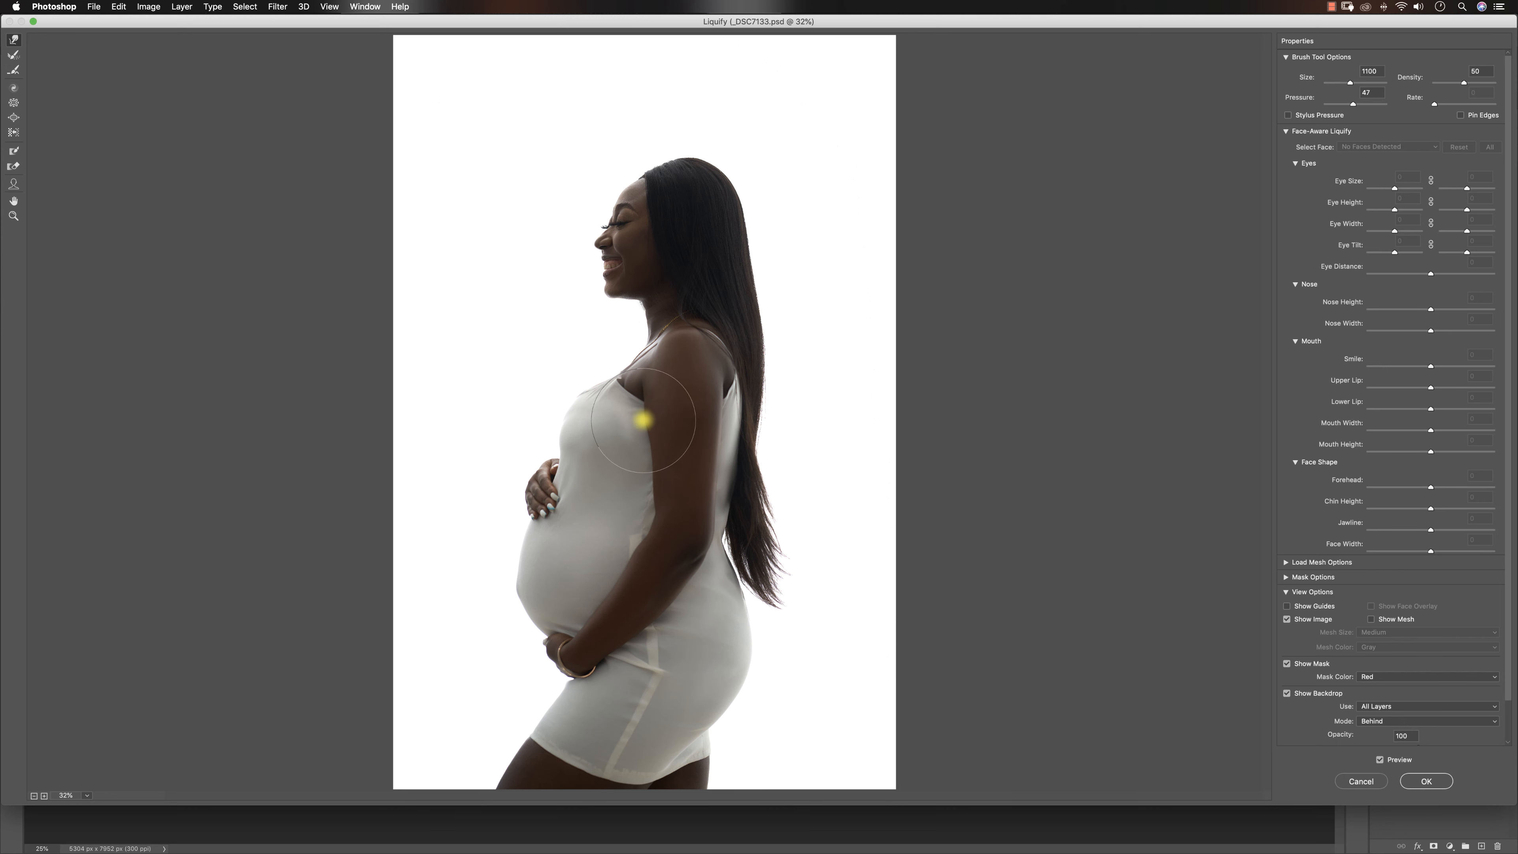
pyautogui.press('[')
pyautogui.press('[')
# - Toggle the Liquify preview off and on to compare the original and reshaped figure
pyautogui.click(1378, 759)
pyautogui.click(1379, 759)
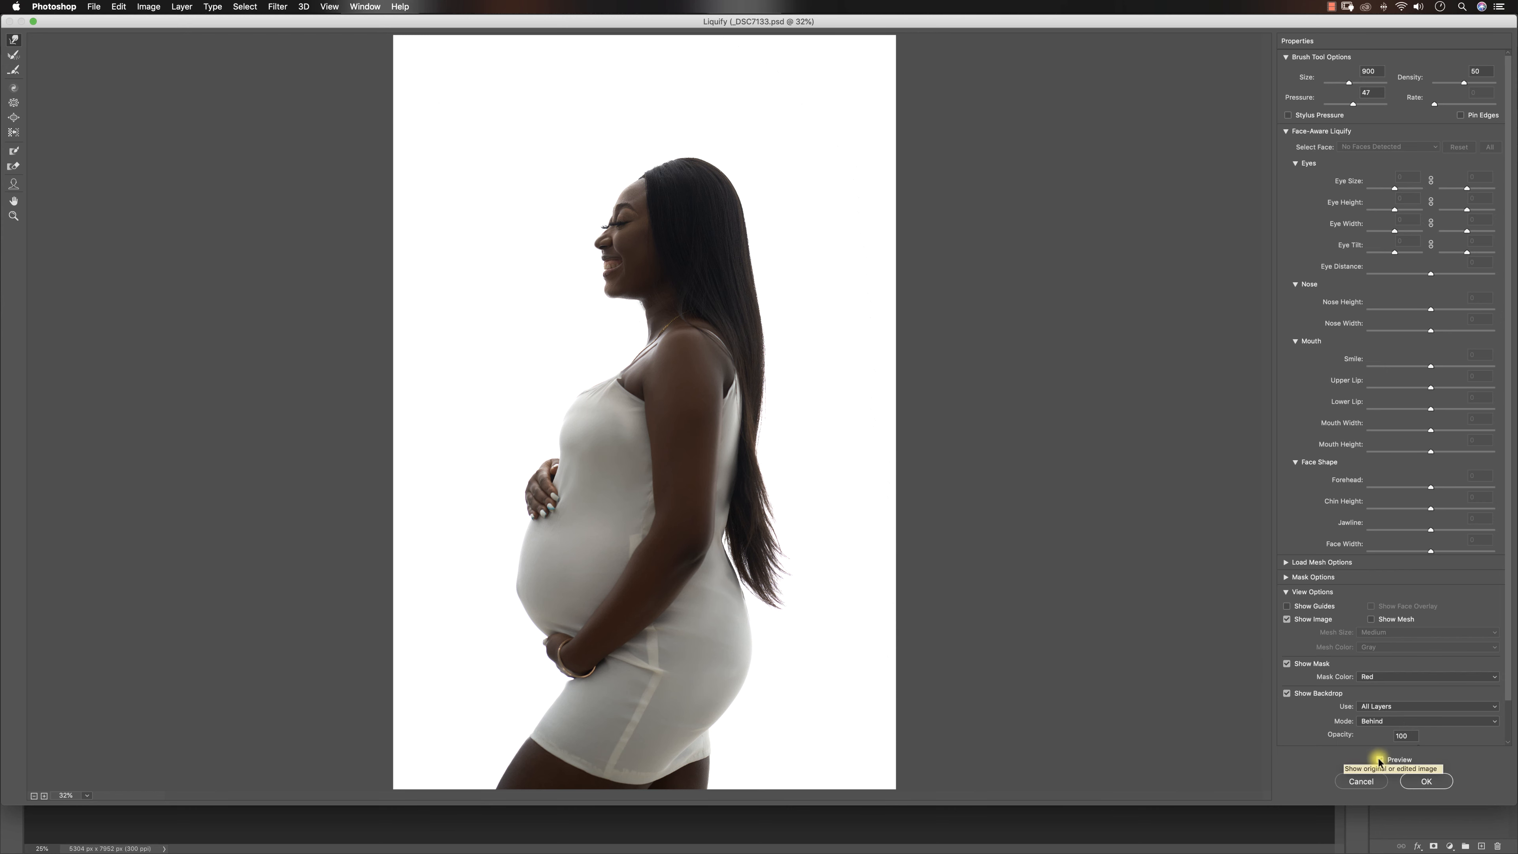
pyautogui.click(1380, 759)
pyautogui.click(1380, 759)
pyautogui.click(1380, 759)
pyautogui.click(1380, 759)
# - Reduce the Liquify brush to 600 and apply the reshaping to Layer 3
pyautogui.press('[')
pyautogui.press('[')
pyautogui.press('[')
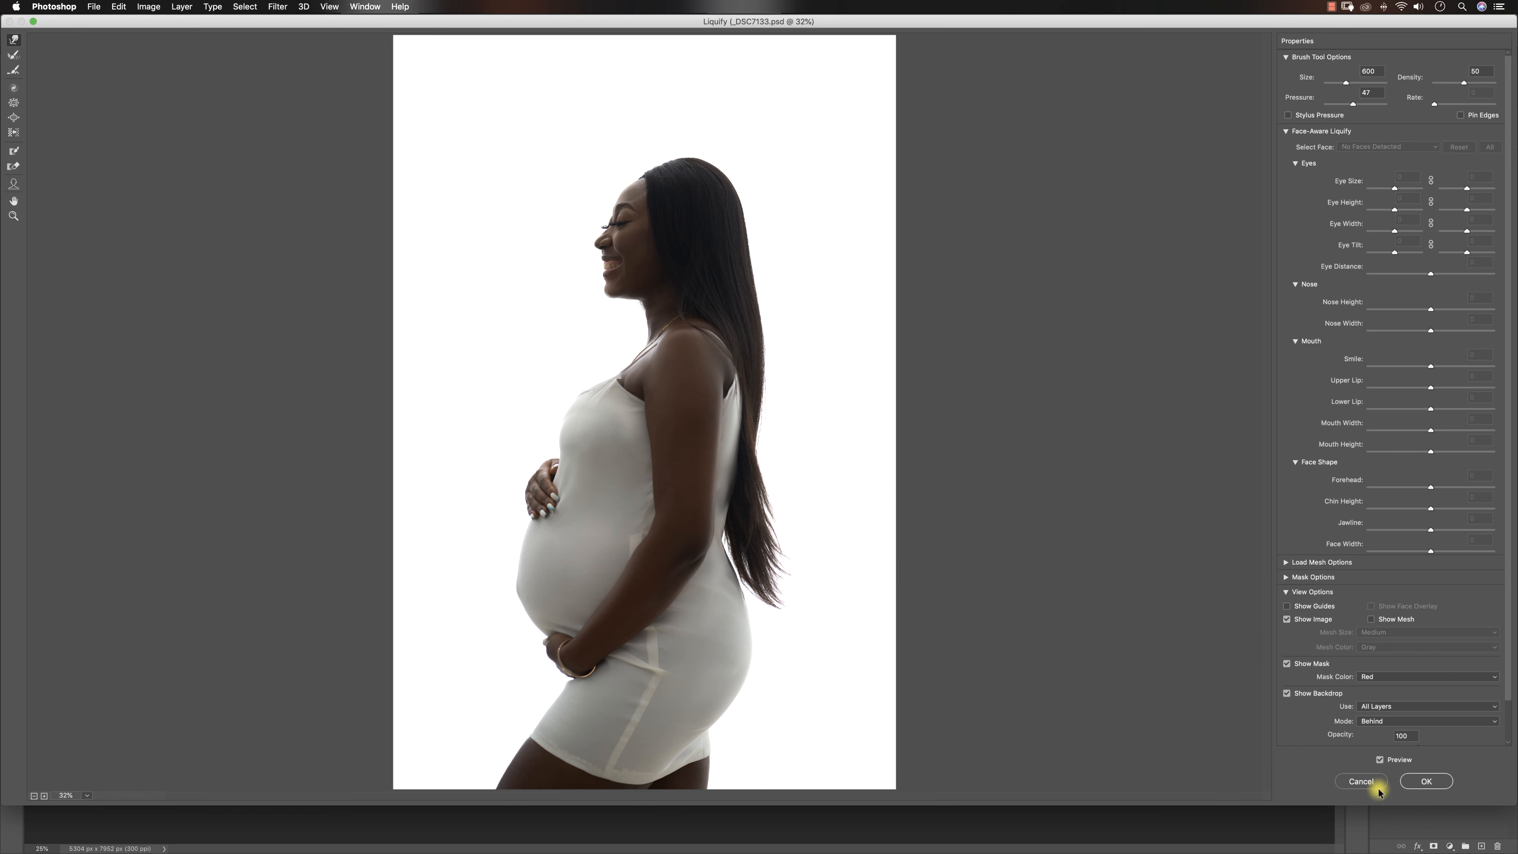
pyautogui.click(1412, 780)
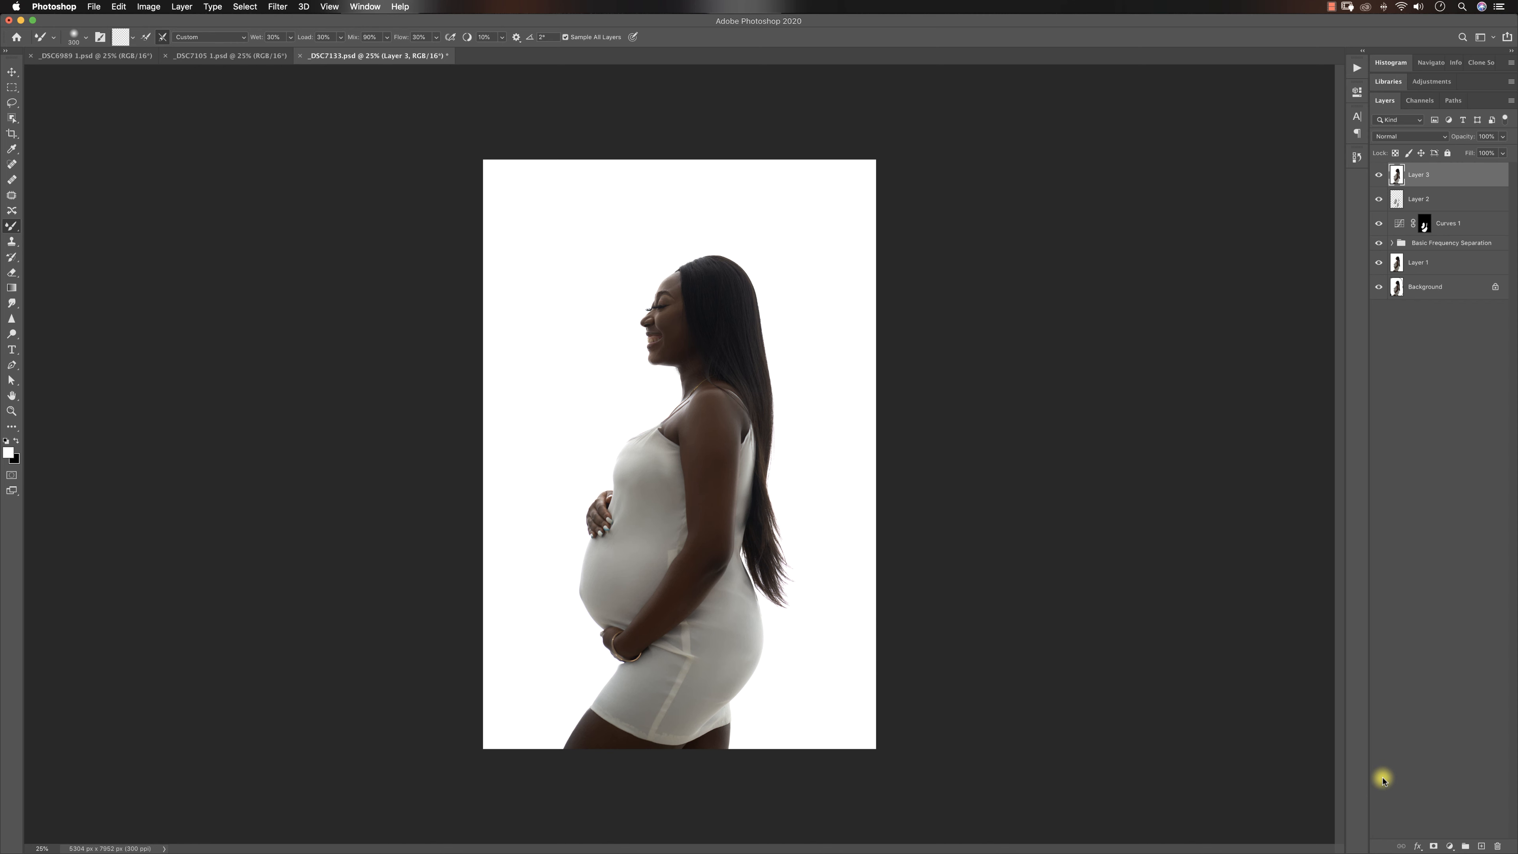
# - Toggle Layer 3 off and on to compare the figure before and after the Liquify reshaping
pyautogui.click(1379, 175)
pyautogui.click(1378, 175)
pyautogui.click(1378, 177)
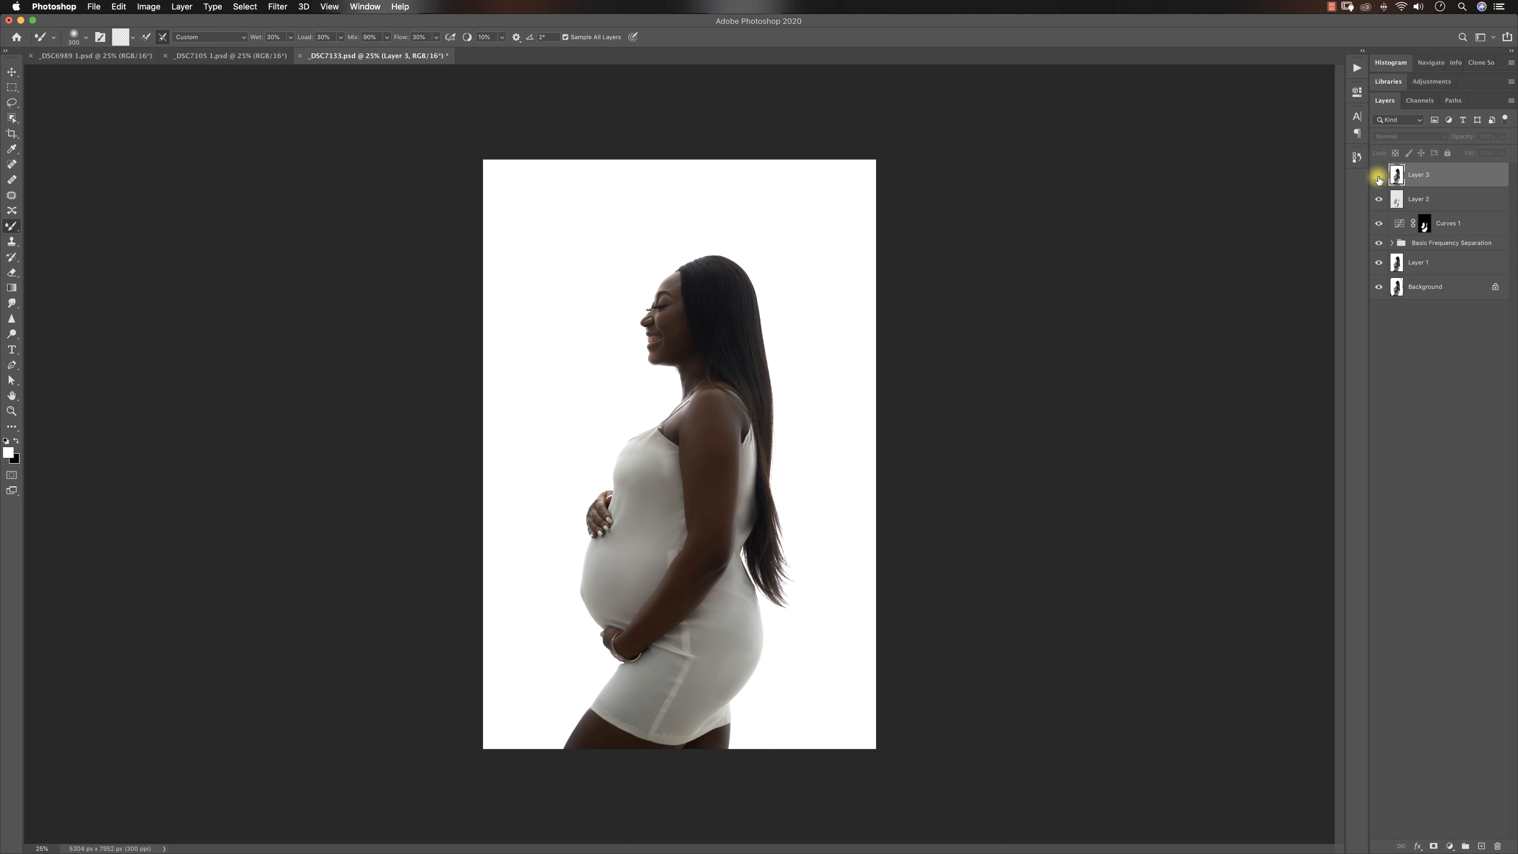
pyautogui.click(1378, 177)
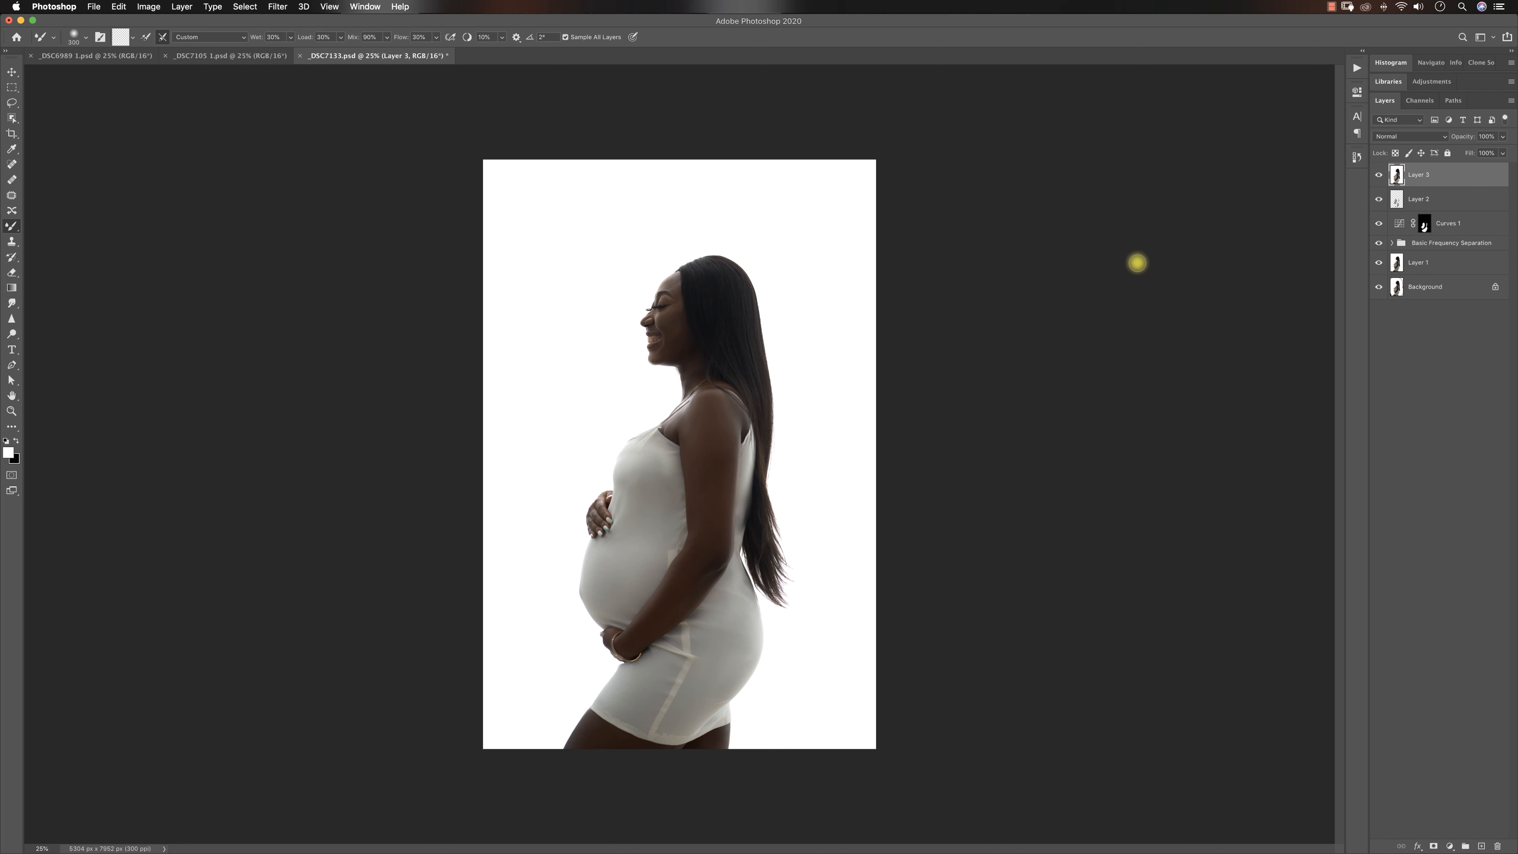
# - Run the Eyes N Teeth Whitening action, expand its layer group and target the Photo Filter 1 mask for painting
pyautogui.click(1356, 67)
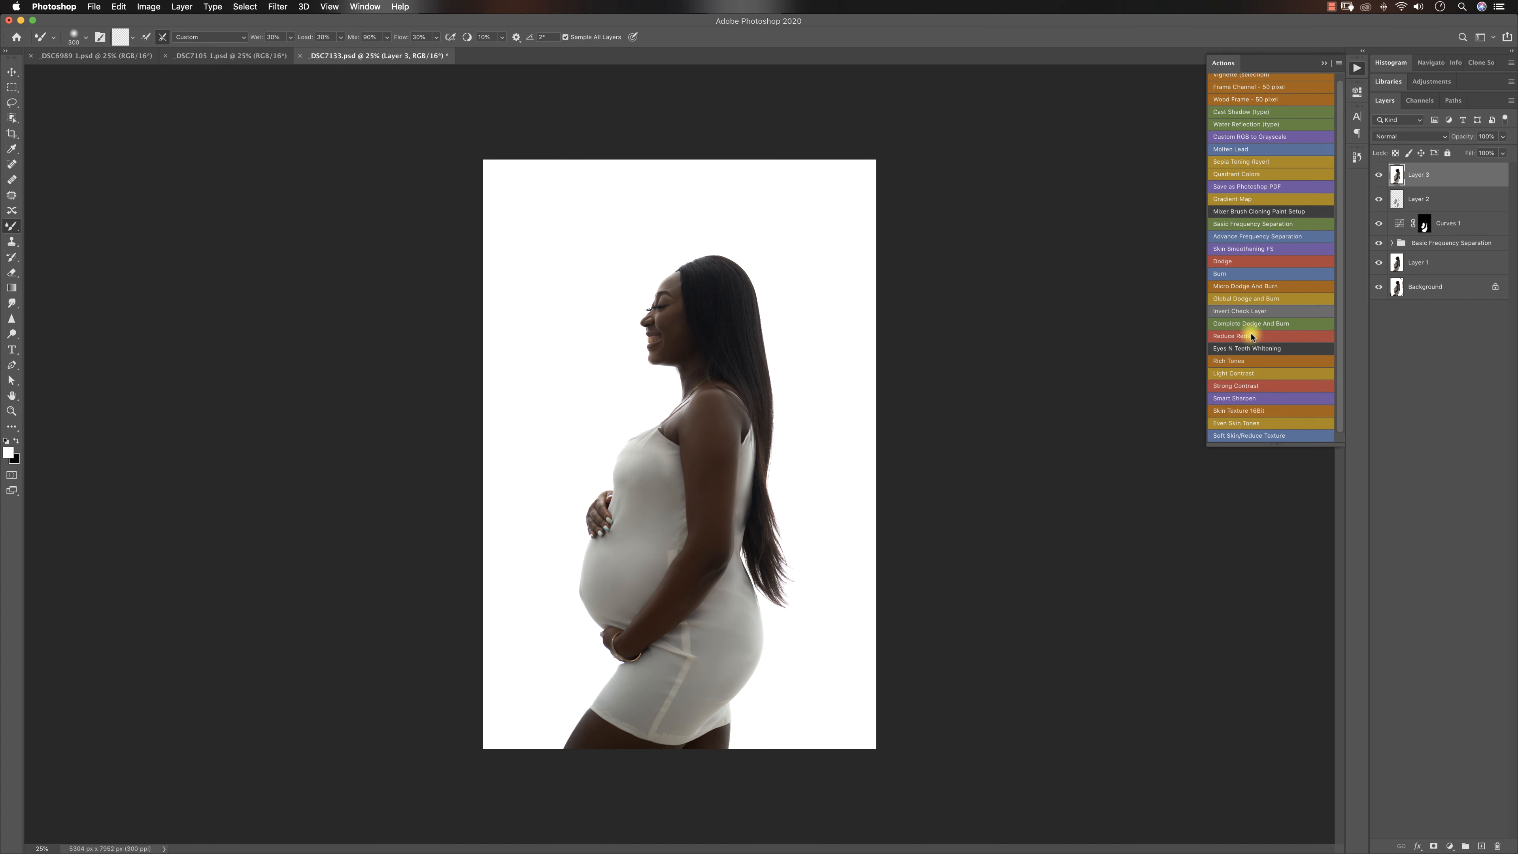
pyautogui.click(1240, 349)
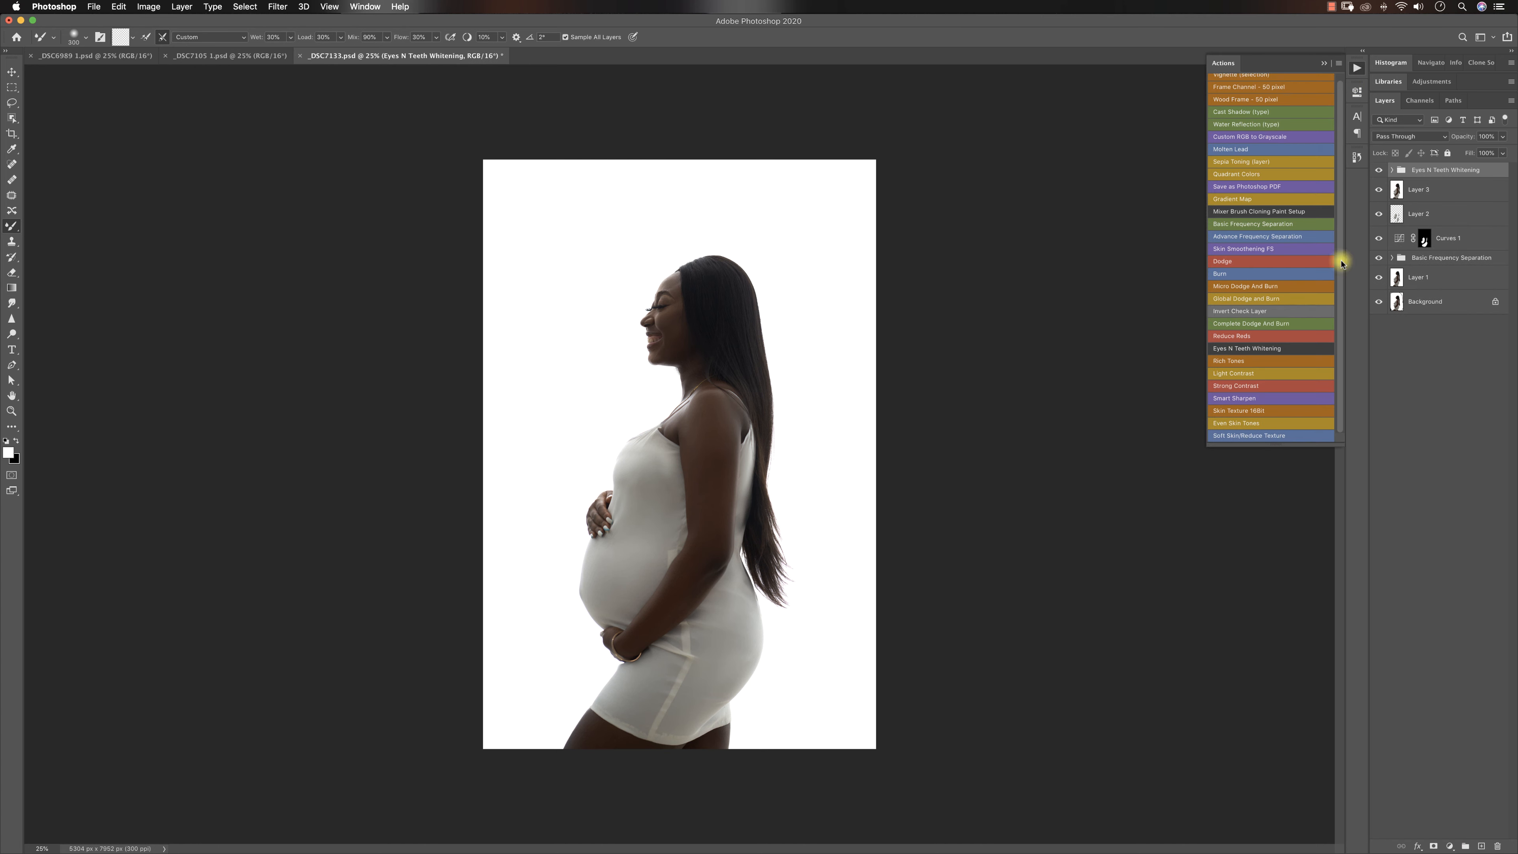
pyautogui.click(1393, 171)
pyautogui.click(1389, 240)
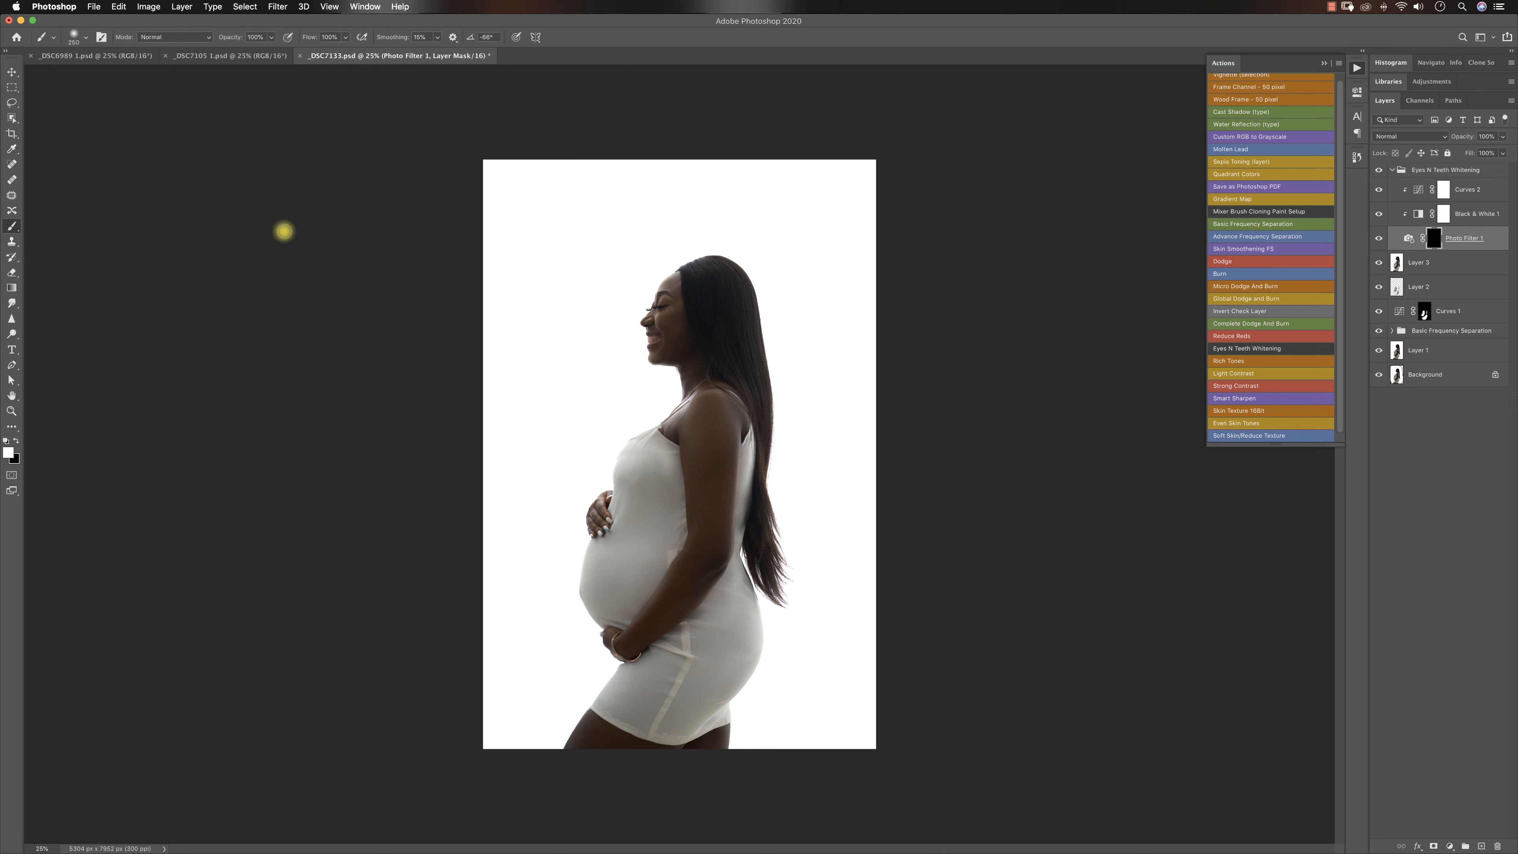
# - Paint white with a much smaller brush over the woman's teeth on the Photo Filter 1 mask to whiten them
pyautogui.press('z')
pyautogui.moveTo(644, 332)
pyautogui.mouseDown()
pyautogui.moveTo(643, 264)
pyautogui.moveTo(625, 380)
pyautogui.mouseUp()
pyautogui.press('b')
pyautogui.press('[')
pyautogui.press('[')
pyautogui.press('[')
pyautogui.press('[')
pyautogui.press('[')
pyautogui.press('[')
pyautogui.press('[')
pyautogui.press('[')
pyautogui.press('[')
pyautogui.press('[')
pyautogui.press('[')
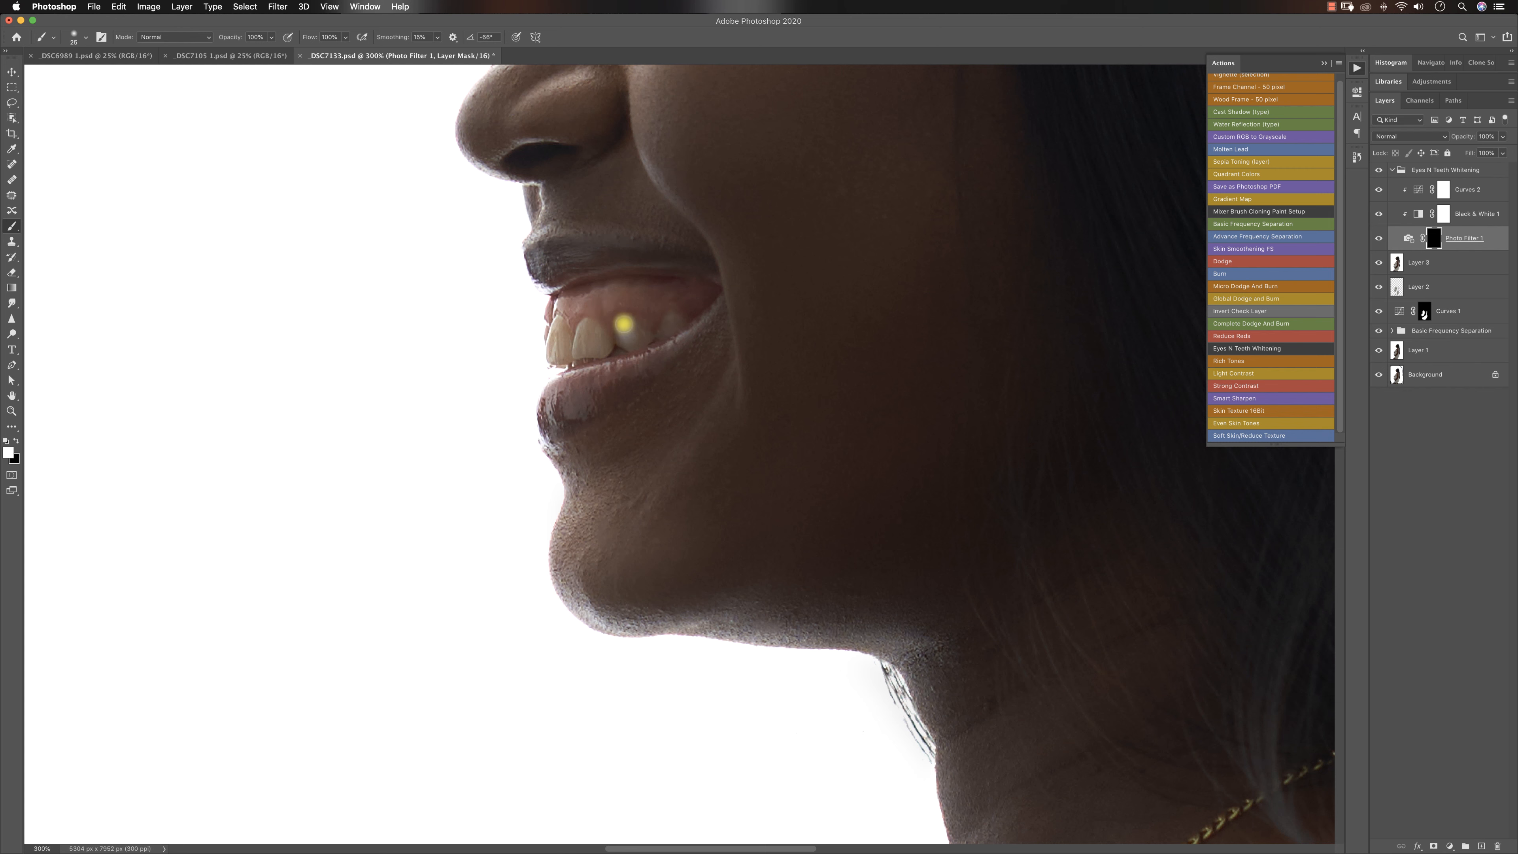
pyautogui.moveTo(623, 324)
pyautogui.mouseDown()
pyautogui.moveTo(635, 340)
pyautogui.moveTo(671, 326)
pyautogui.moveTo(586, 344)
pyautogui.mouseUp()
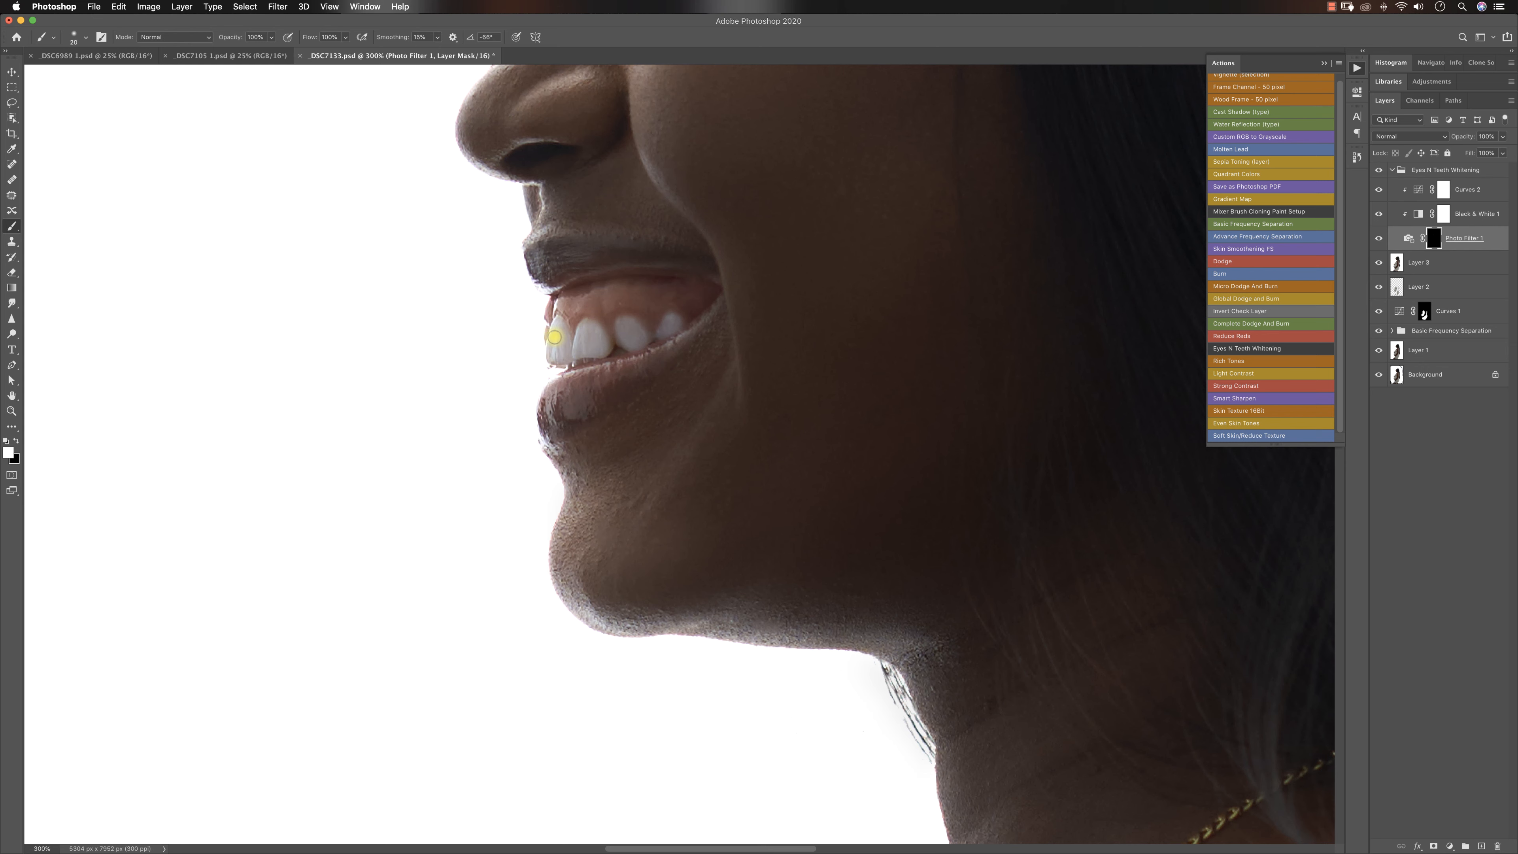
# - Lower the opacity of the Photo Filter 1 layer and collapse the Eyes N Teeth Whitening group
pyautogui.hotkey('alt', 'space')
pyautogui.keyDown('alt'); pyautogui.click(742, 375); pyautogui.keyUp('alt')
pyautogui.keyDown('alt'); pyautogui.click(739, 398); pyautogui.keyUp('alt')
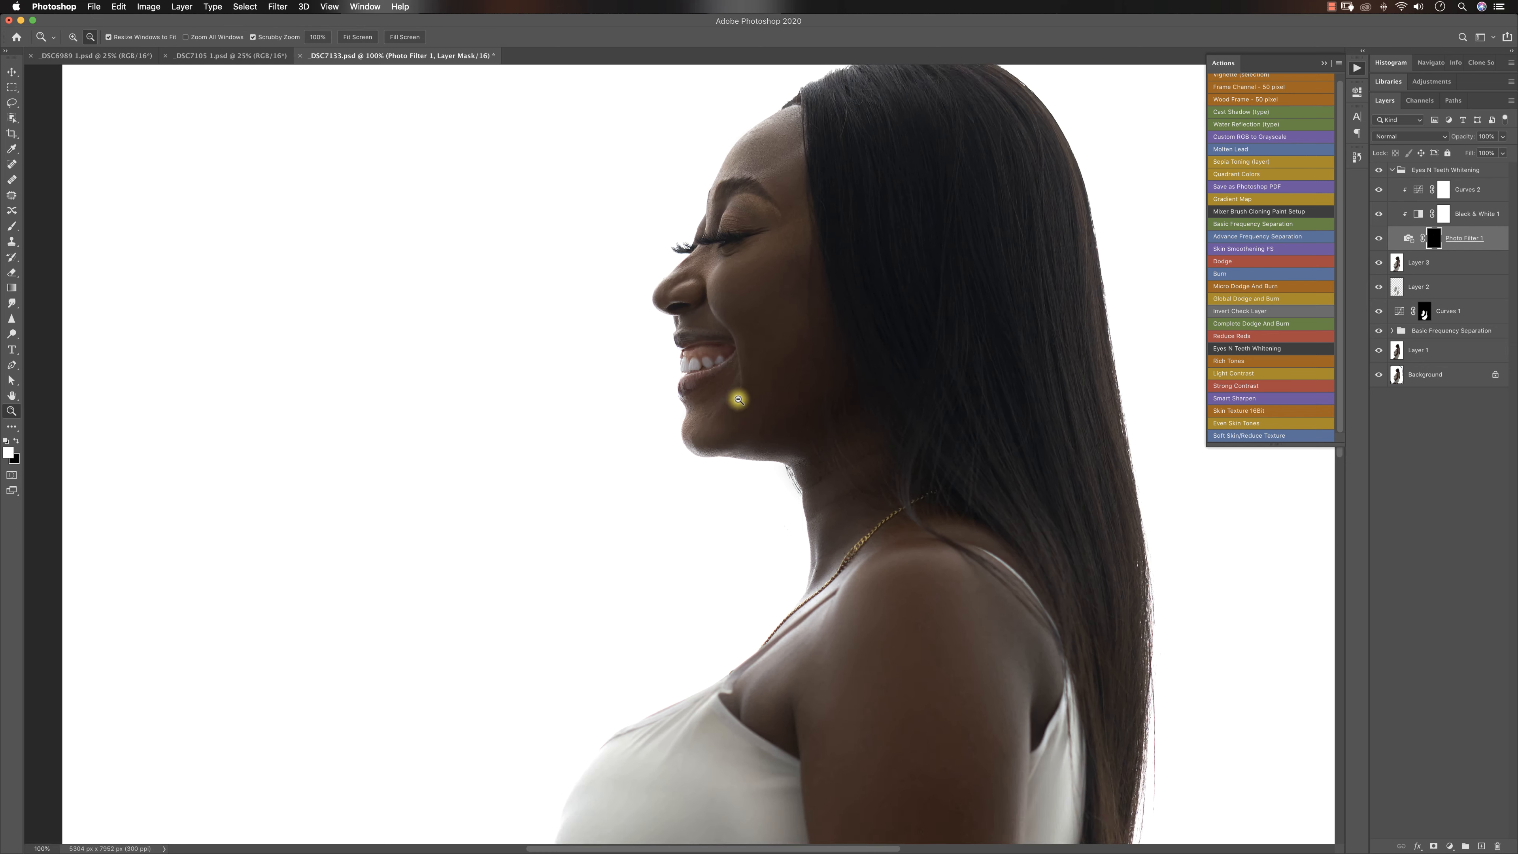
pyautogui.keyDown('alt'); pyautogui.click(744, 419); pyautogui.keyUp('alt')
pyautogui.keyDown('alt'); pyautogui.click(749, 436); pyautogui.keyUp('alt')
pyautogui.keyDown('alt'); pyautogui.click(681, 498); pyautogui.keyUp('alt')
pyautogui.click(668, 525)
pyautogui.keyDown('alt'); pyautogui.click(671, 529); pyautogui.keyUp('alt')
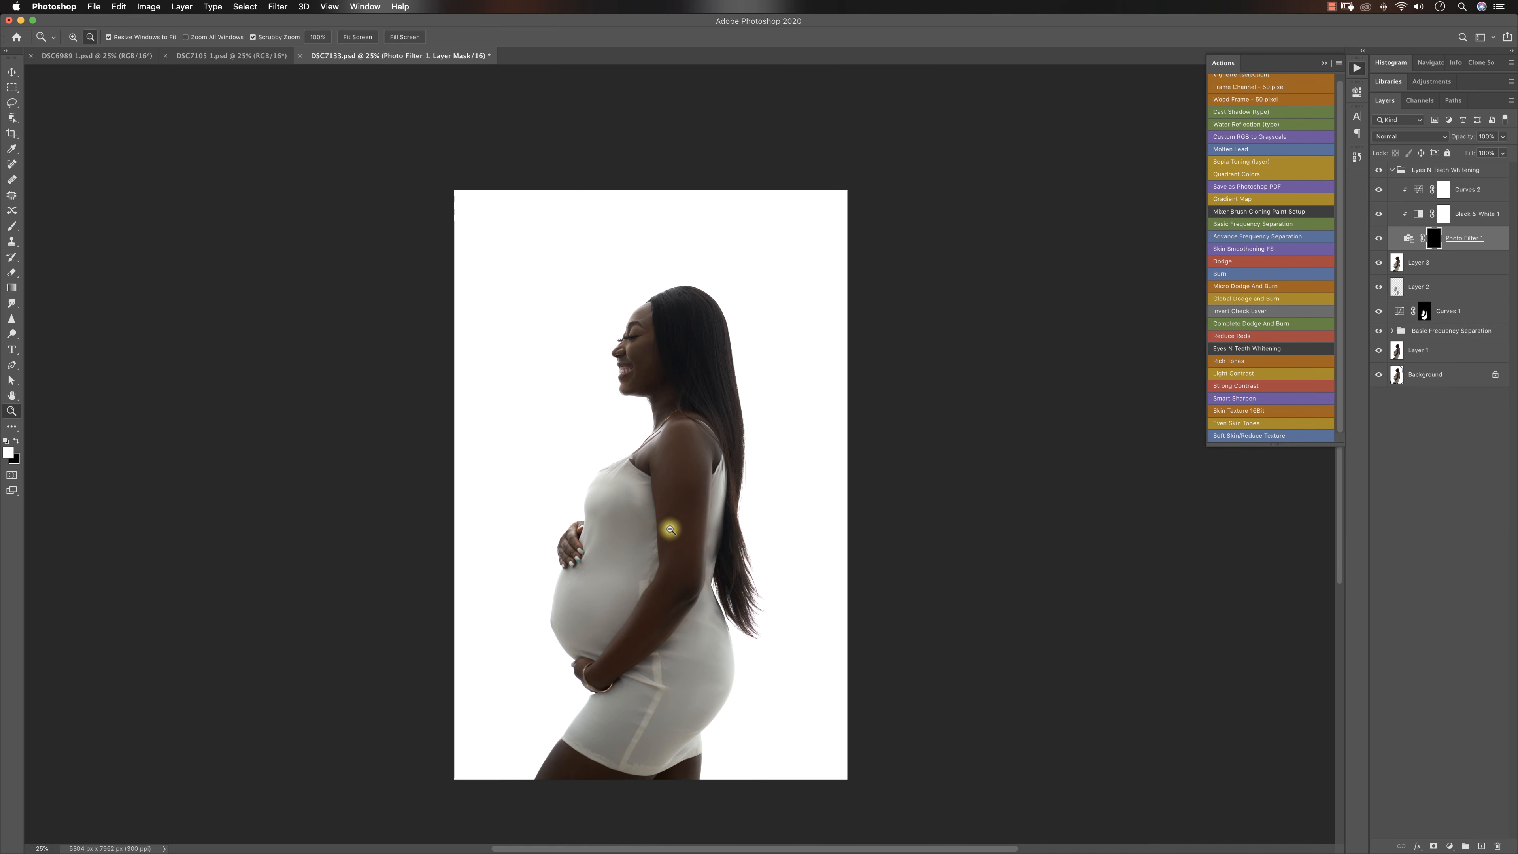
pyautogui.keyDown('alt'); pyautogui.click(659, 545); pyautogui.keyUp('alt')
pyautogui.click(667, 495)
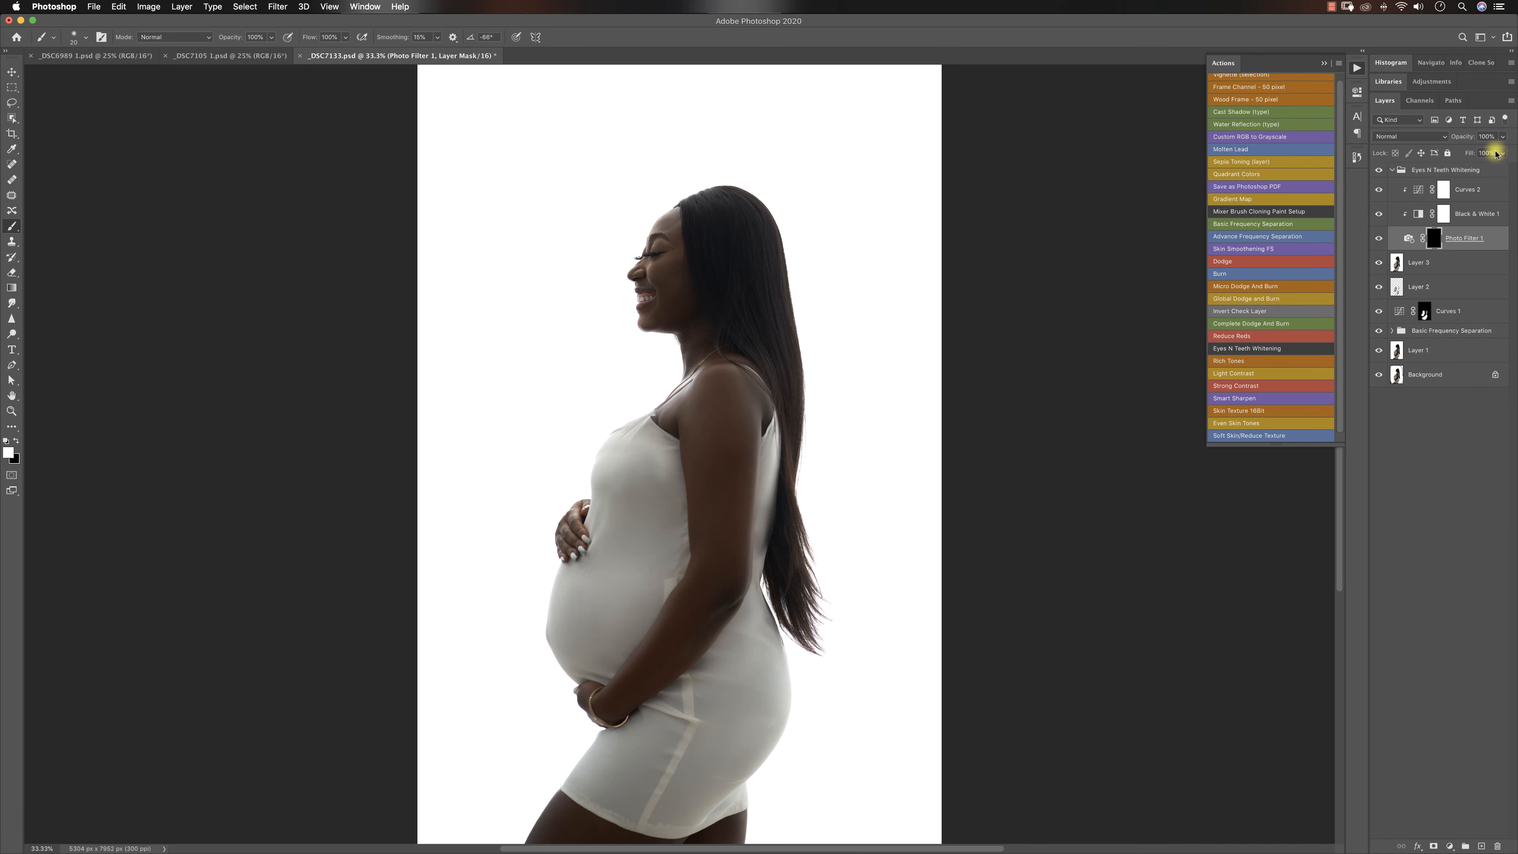
pyautogui.click(1503, 137)
pyautogui.moveTo(1502, 149); pyautogui.dragTo(1482, 152)
pyautogui.click(1392, 170)
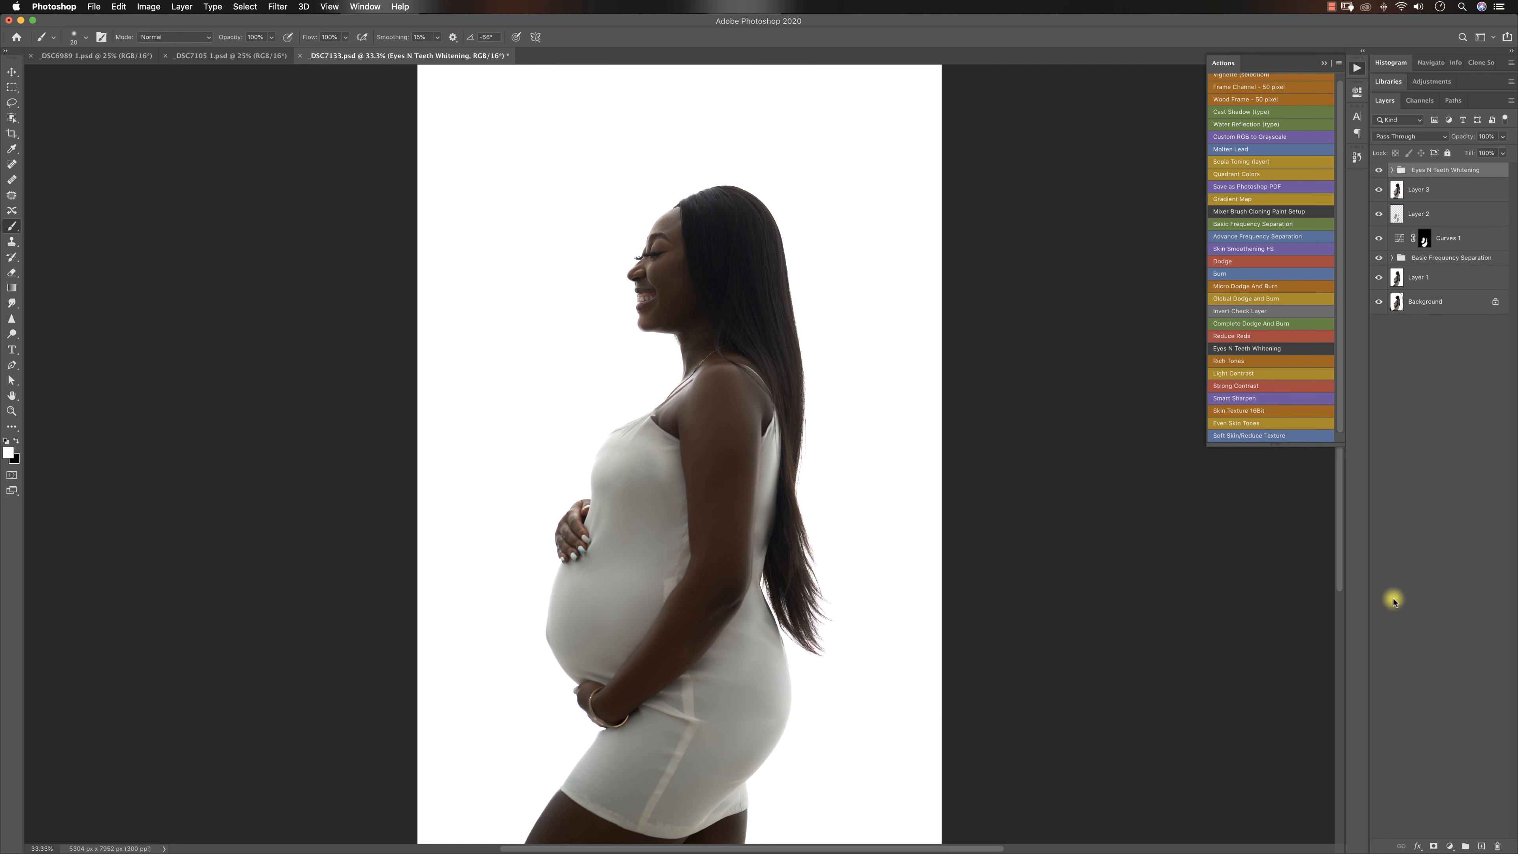
# - Add a Black & White adjustment layer with the Default preset above the Eyes N Teeth Whitening group
pyautogui.click(1451, 846)
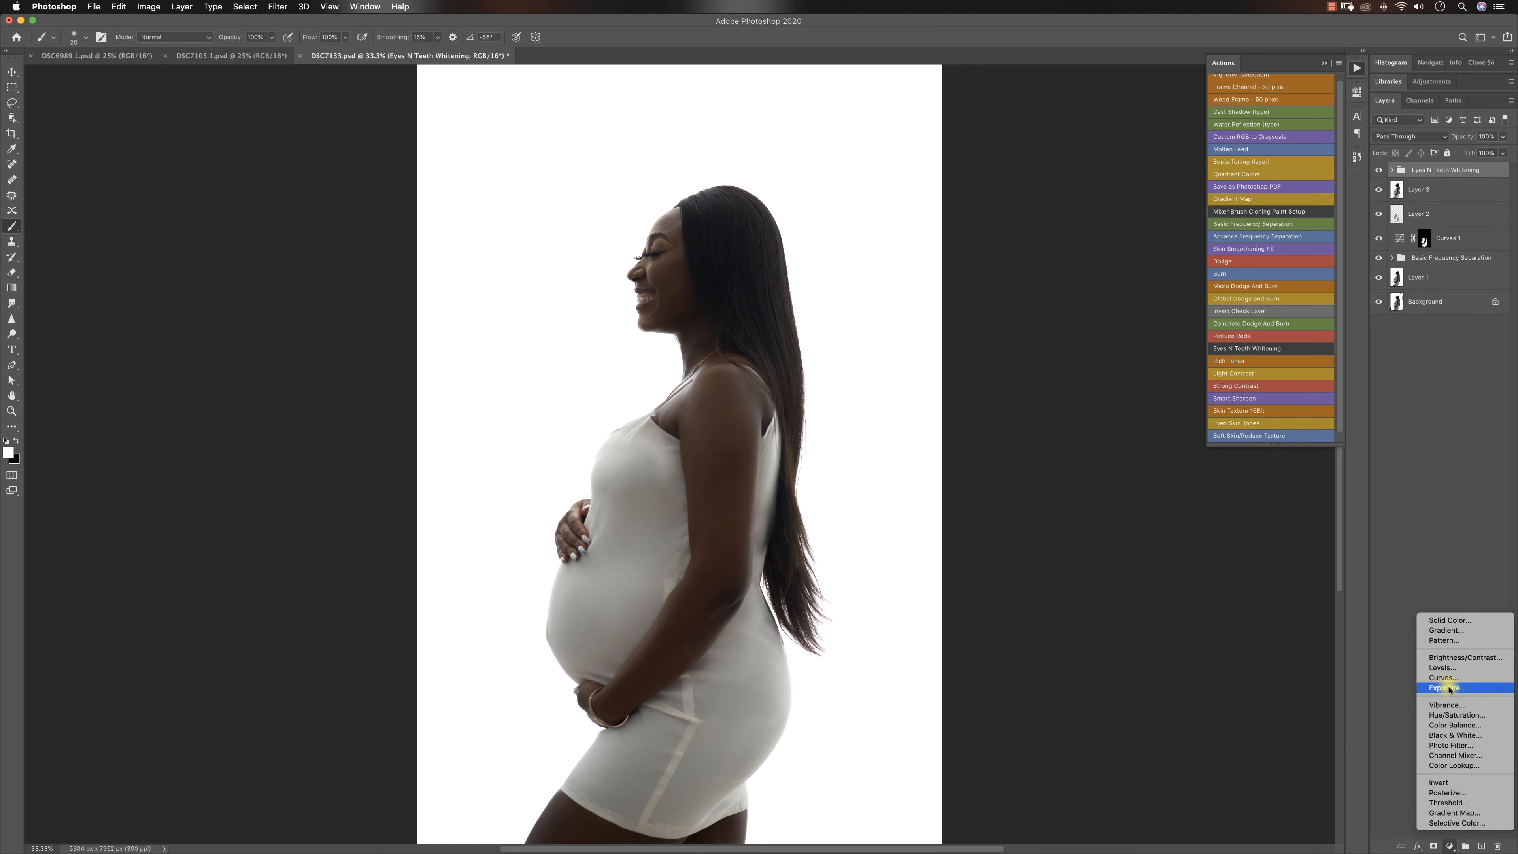
pyautogui.click(1438, 741)
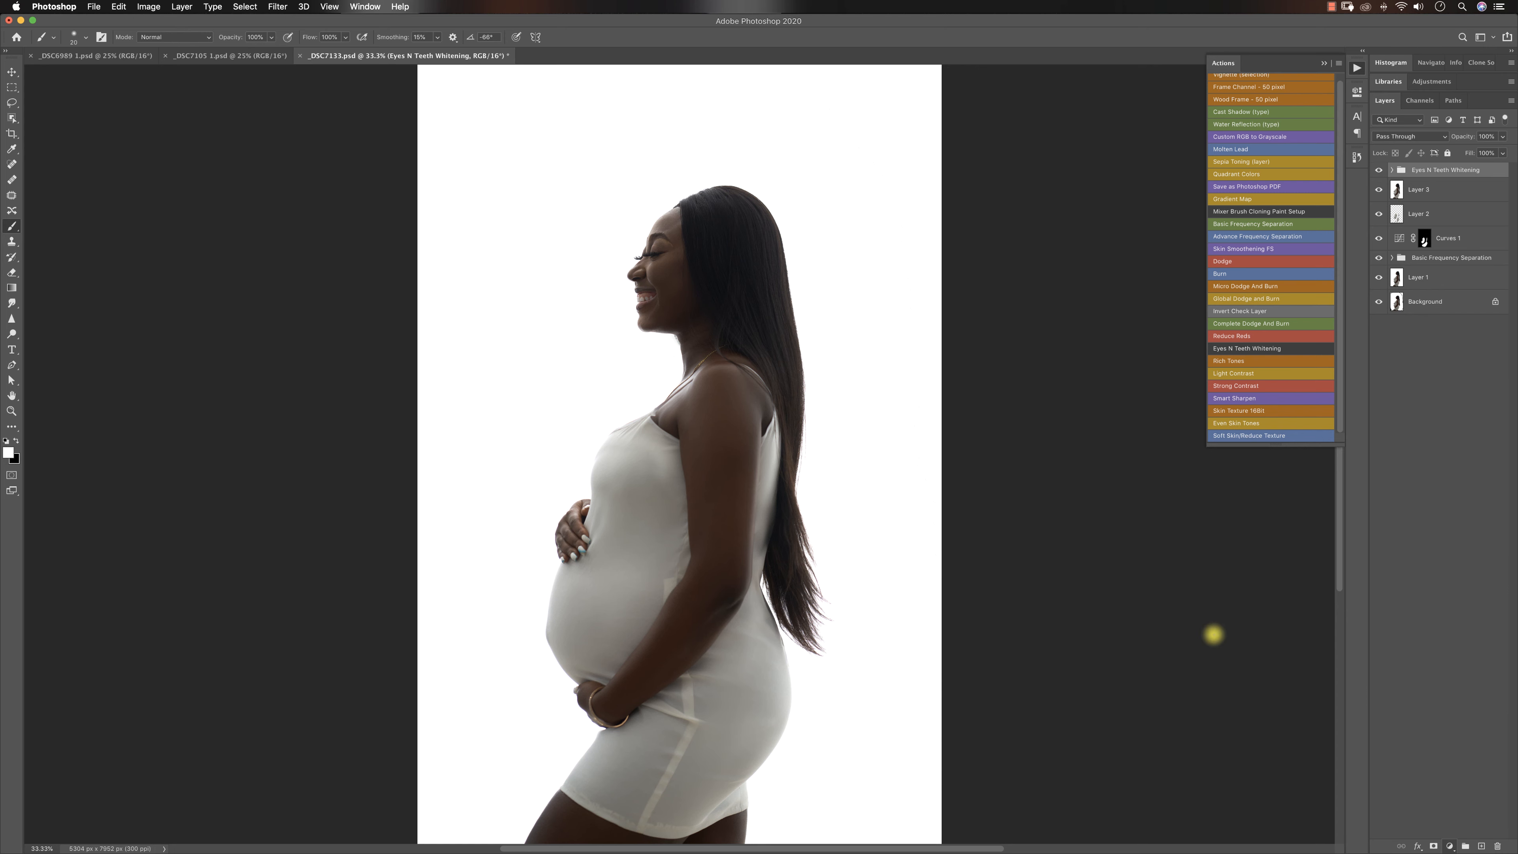
pyautogui.press('super+minus')
pyautogui.press('super+minus')
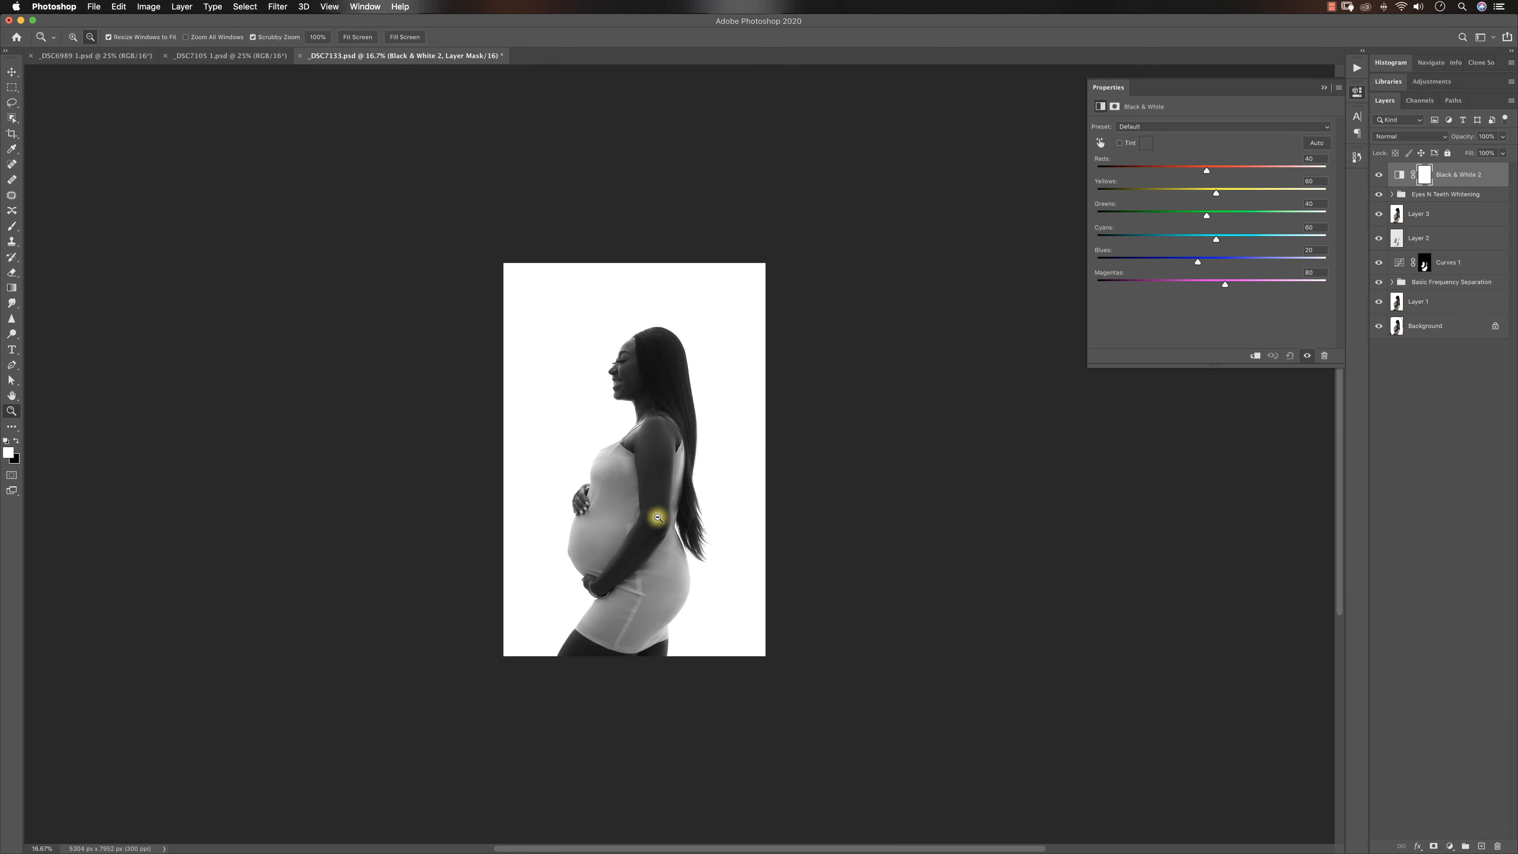
pyautogui.press('super+plus')
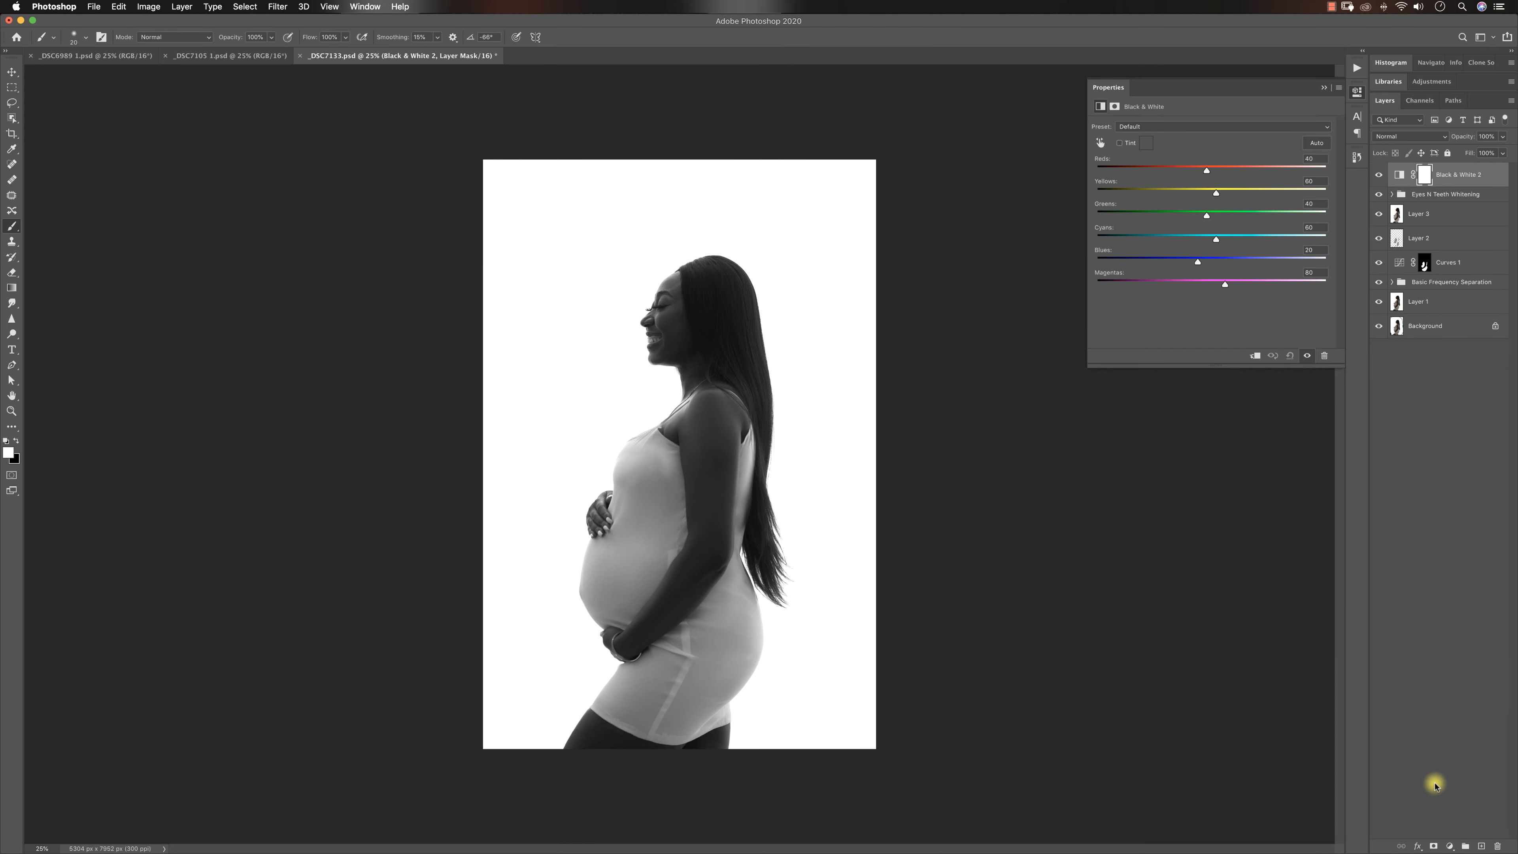
# - Add a Curves adjustment layer with a gentle S-curve, placing the shadow point at input 71, output 68 and raising the highlights
pyautogui.click(1449, 846)
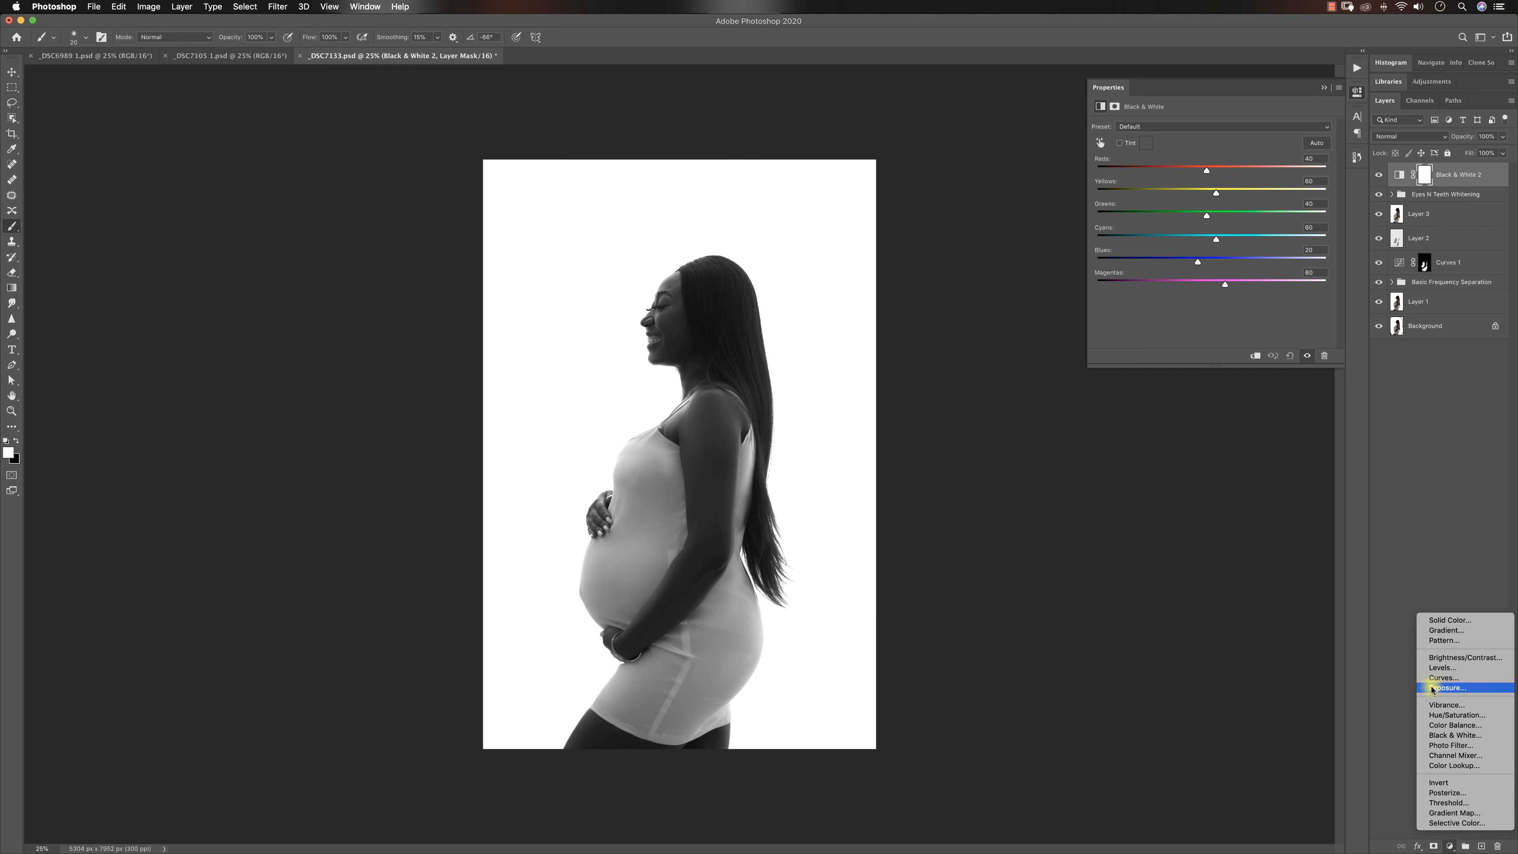
pyautogui.click(1437, 676)
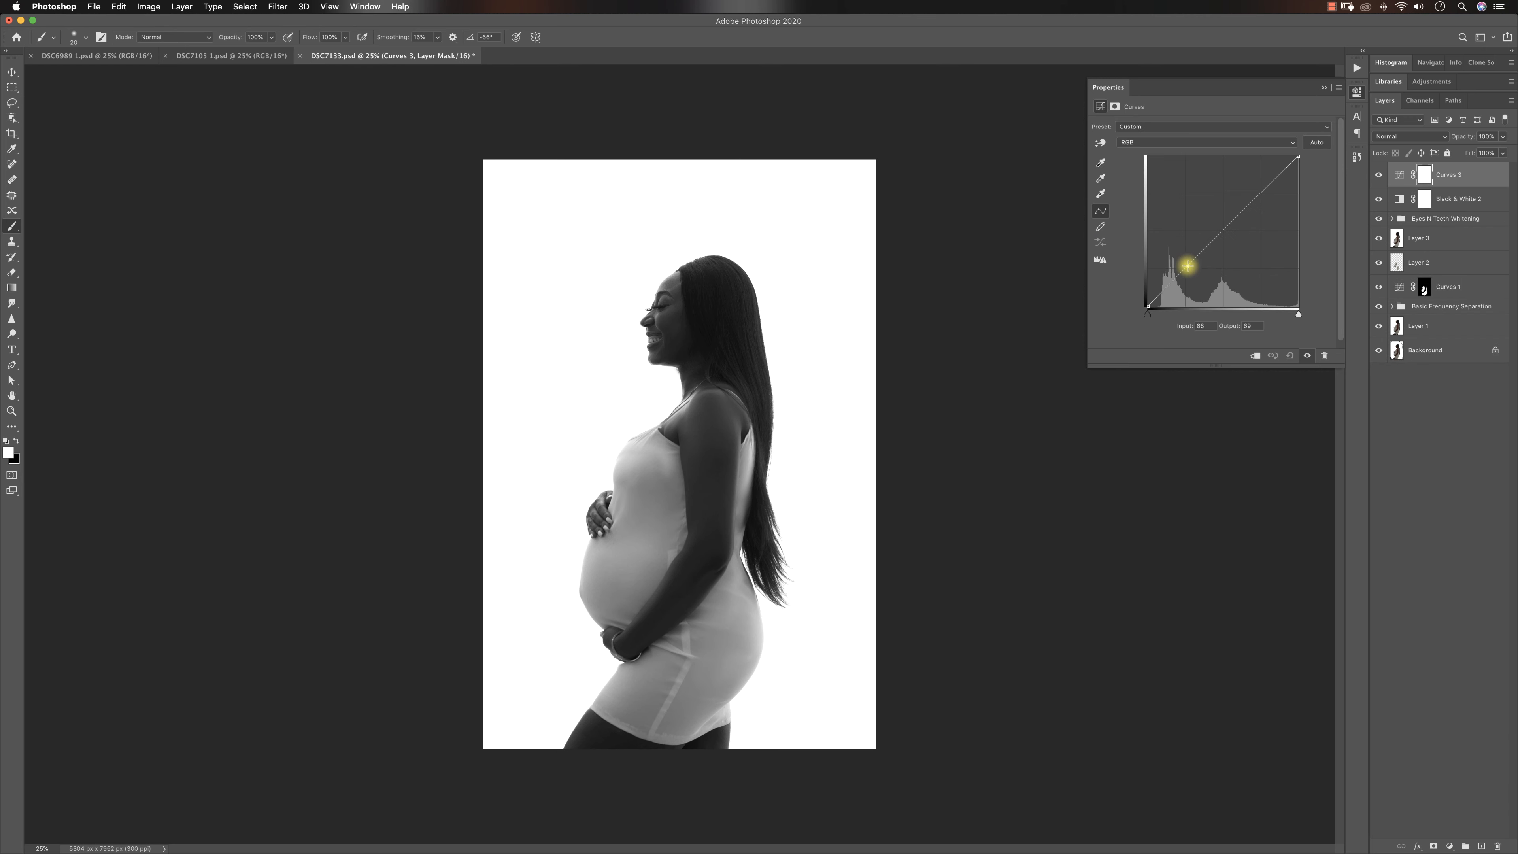
pyautogui.moveTo(1189, 265); pyautogui.dragTo(1189, 271)
pyautogui.moveTo(1253, 200)
pyautogui.mouseDown()
pyautogui.moveTo(1250, 180)
pyautogui.moveTo(1253, 191)
pyautogui.mouseUp()
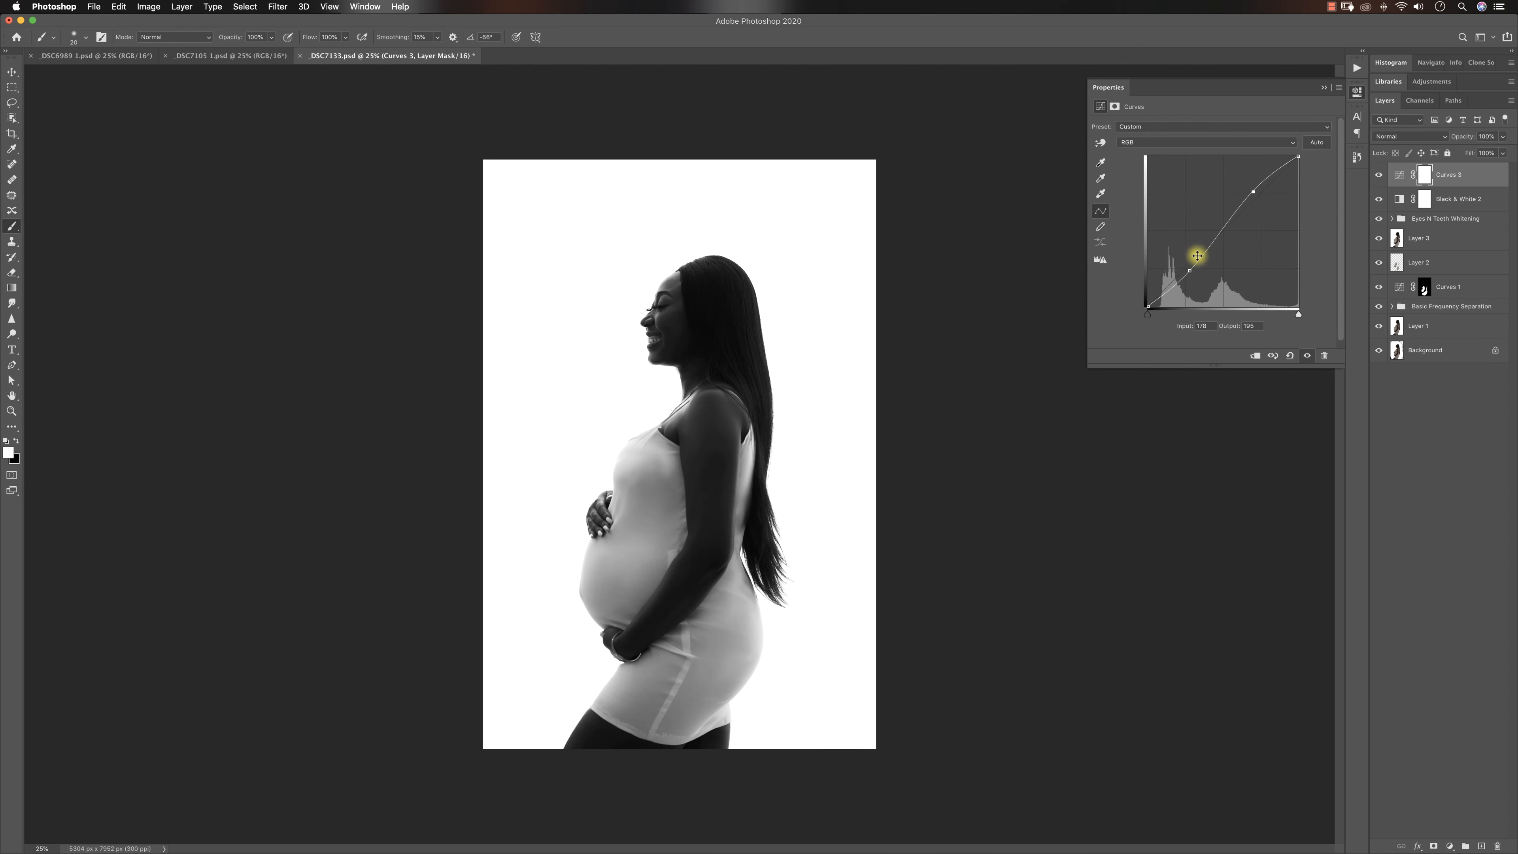
pyautogui.click(1188, 272)
pyautogui.moveTo(1186, 275); pyautogui.dragTo(1185, 272)
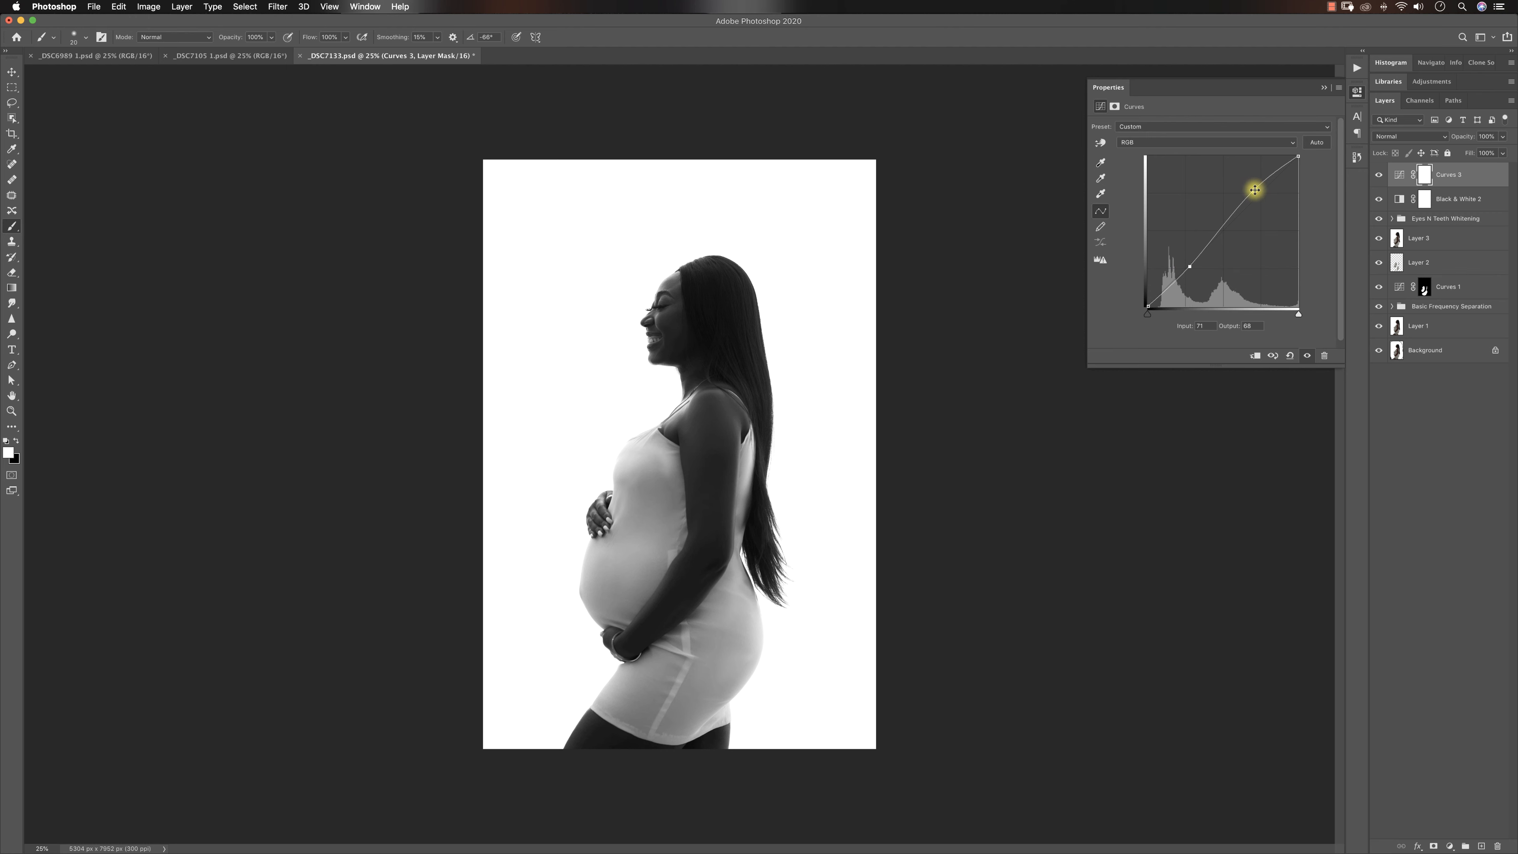
pyautogui.moveTo(1255, 189); pyautogui.dragTo(1256, 189)
# - Add a Levels adjustment layer and lower its white input level to about 240
pyautogui.click(1450, 845)
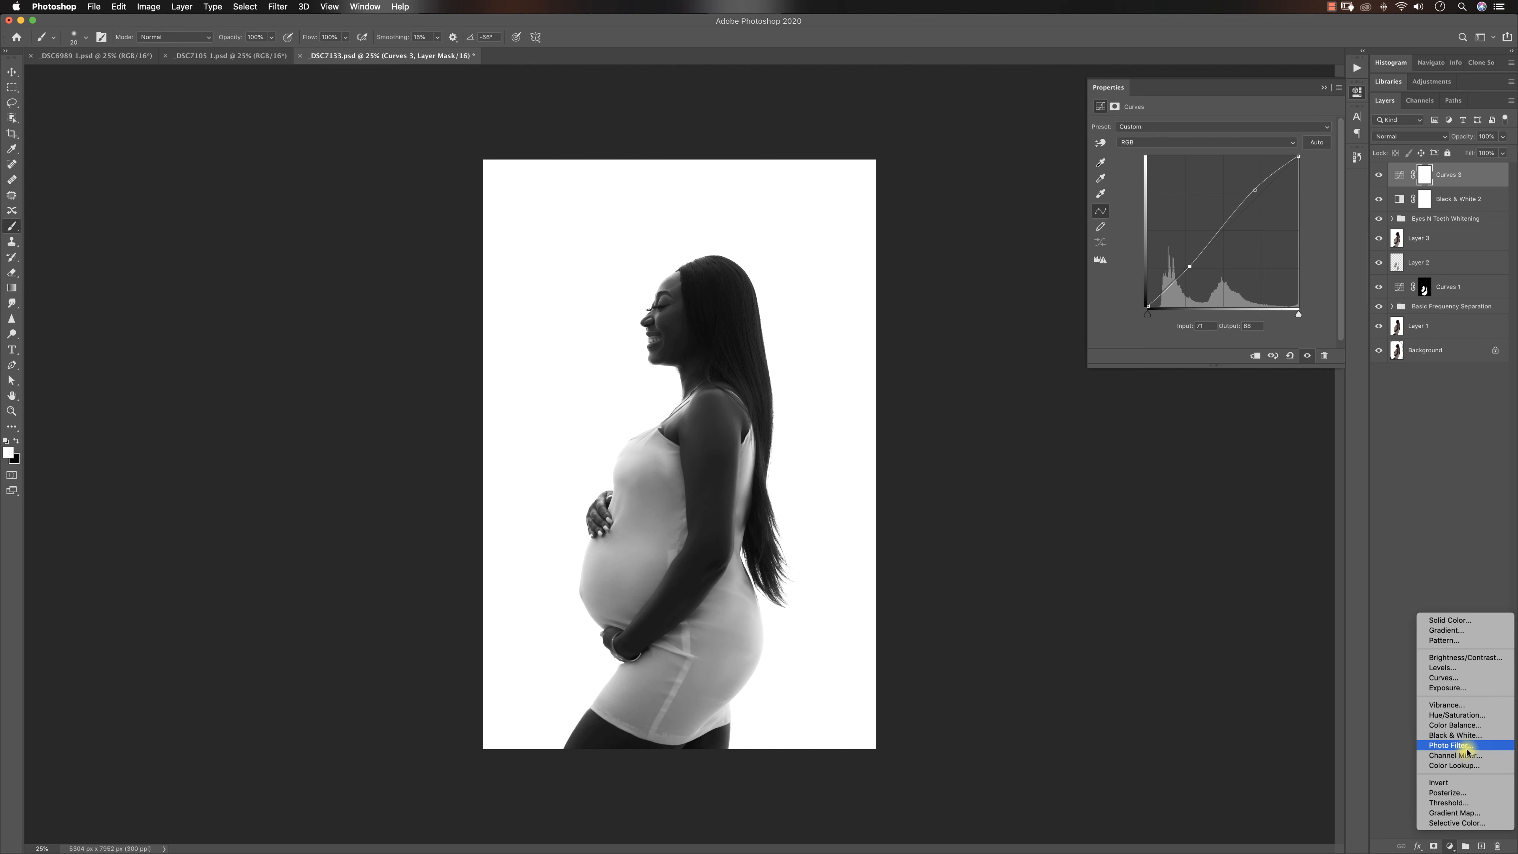
pyautogui.click(1458, 667)
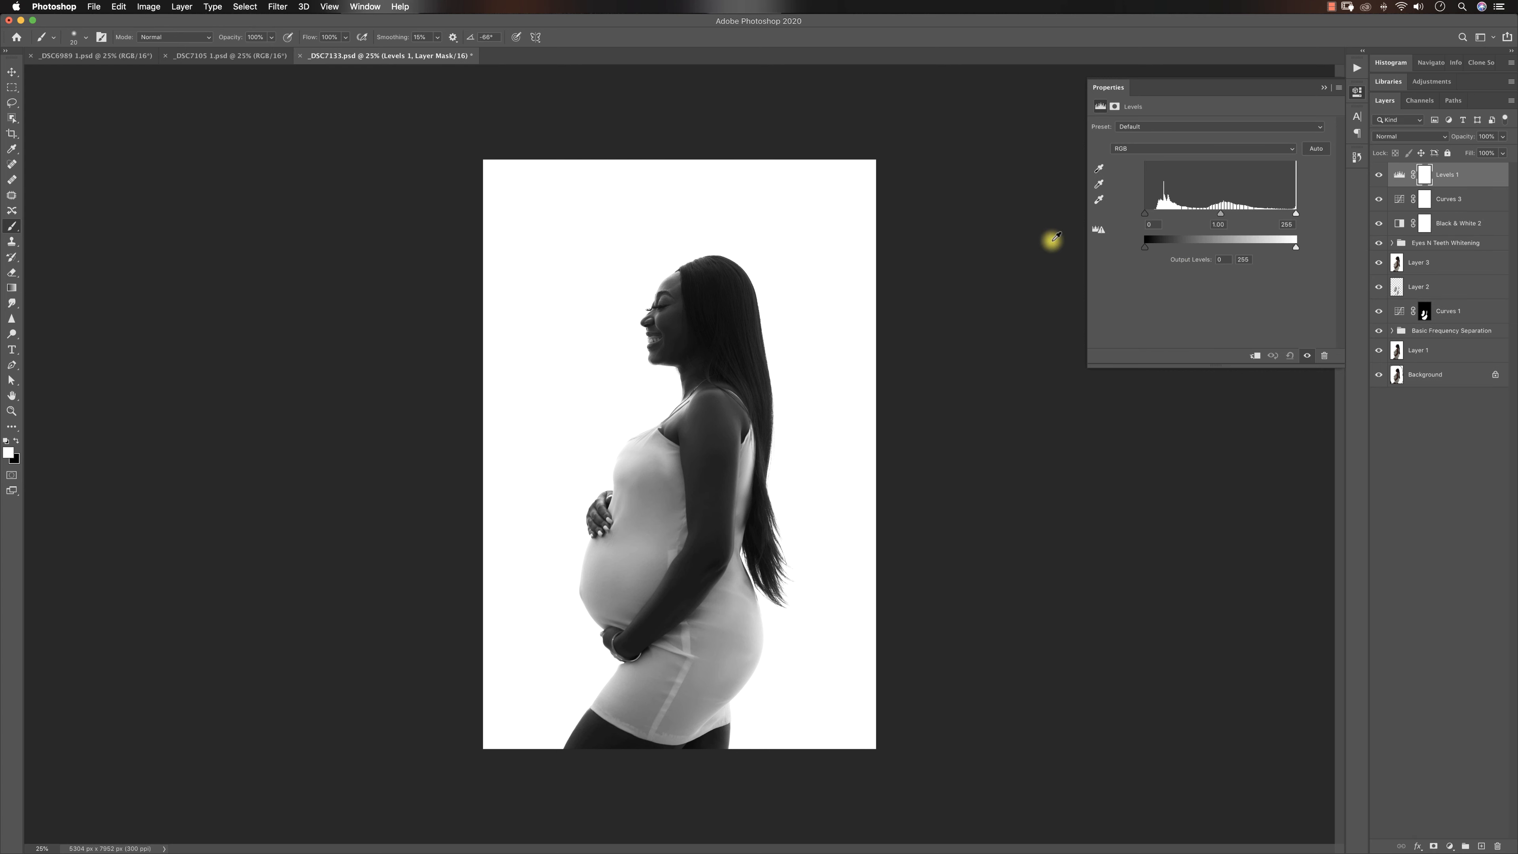
pyautogui.moveTo(1296, 213); pyautogui.dragTo(1280, 214)
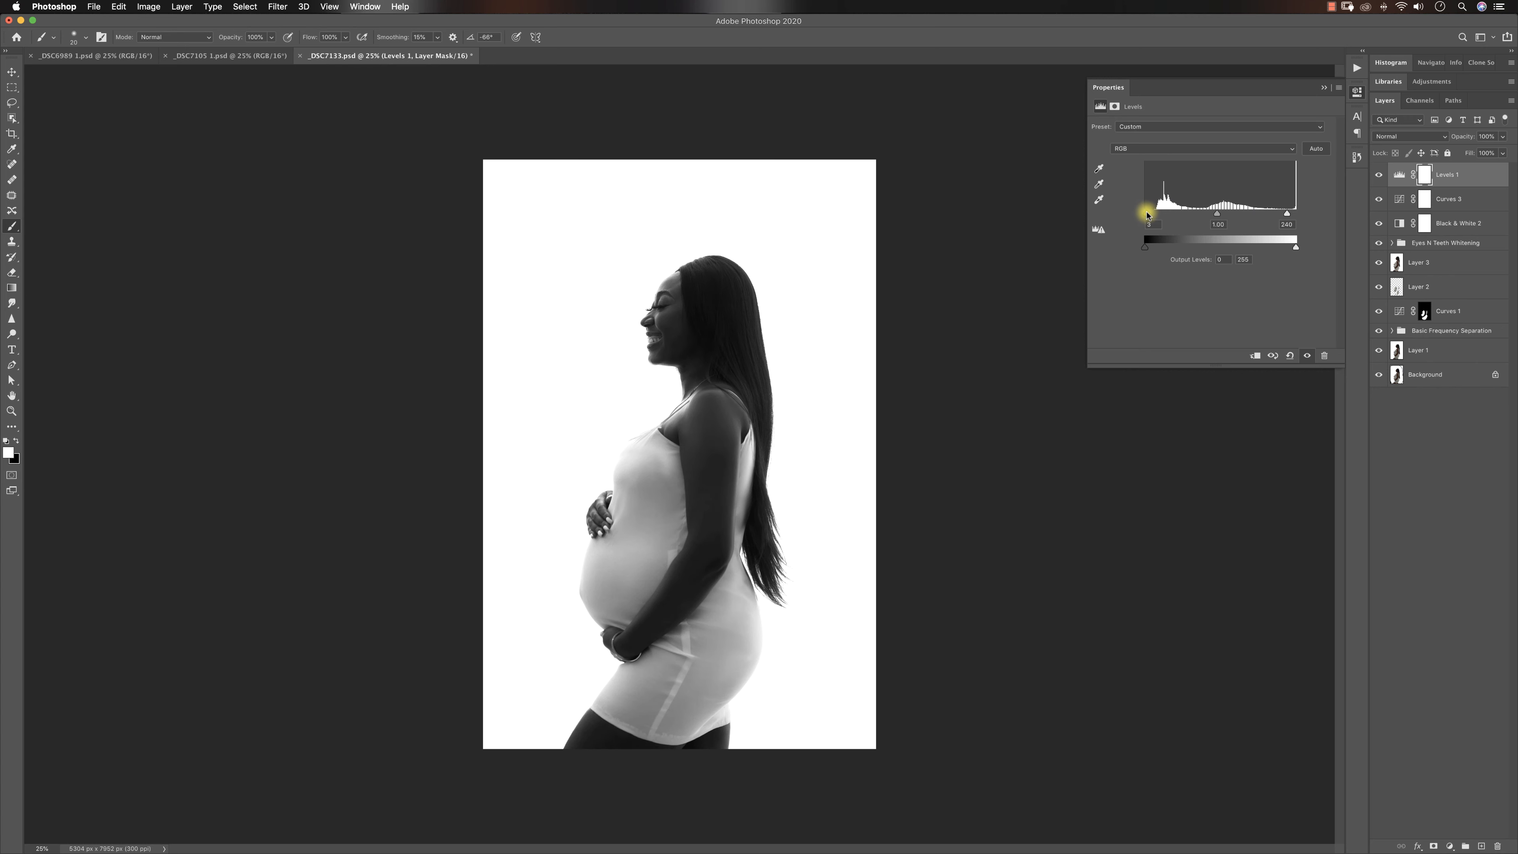
pyautogui.moveTo(1287, 218)
pyautogui.mouseDown()
pyautogui.moveTo(1271, 216)
pyautogui.moveTo(1288, 218)
pyautogui.mouseUp()
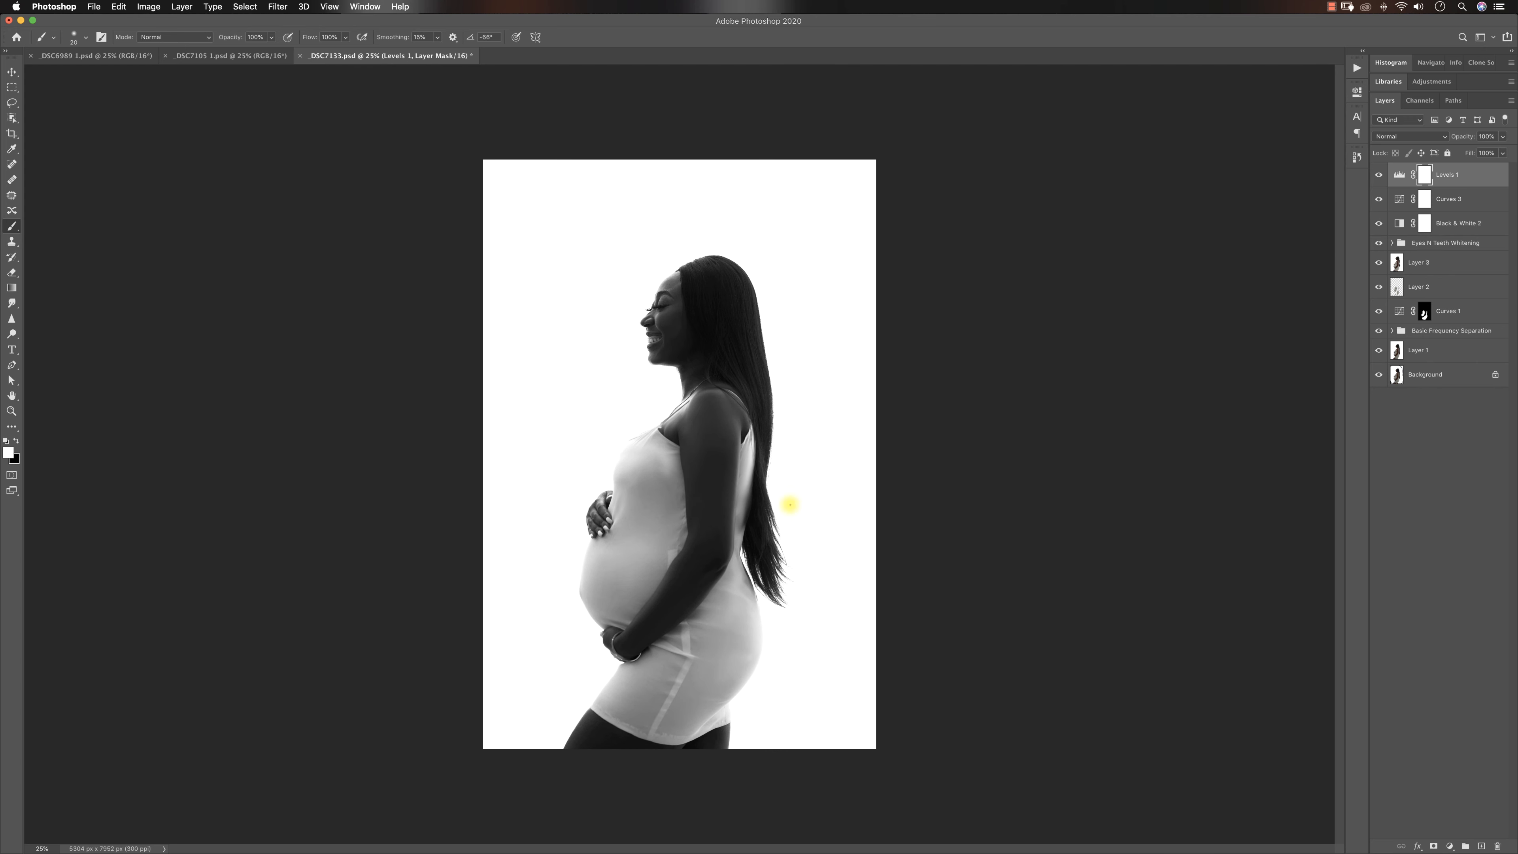
# - Compare the original photo with the black-and-white edit by repeatedly isolating the Background layer and restoring all layers
pyautogui.press('z')
pyautogui.keyDown('alt'); pyautogui.click(648, 541); pyautogui.keyUp('alt')
pyautogui.keyDown('alt'); pyautogui.click(648, 541); pyautogui.keyUp('alt')
pyautogui.click(702, 536)
pyautogui.click(720, 536)
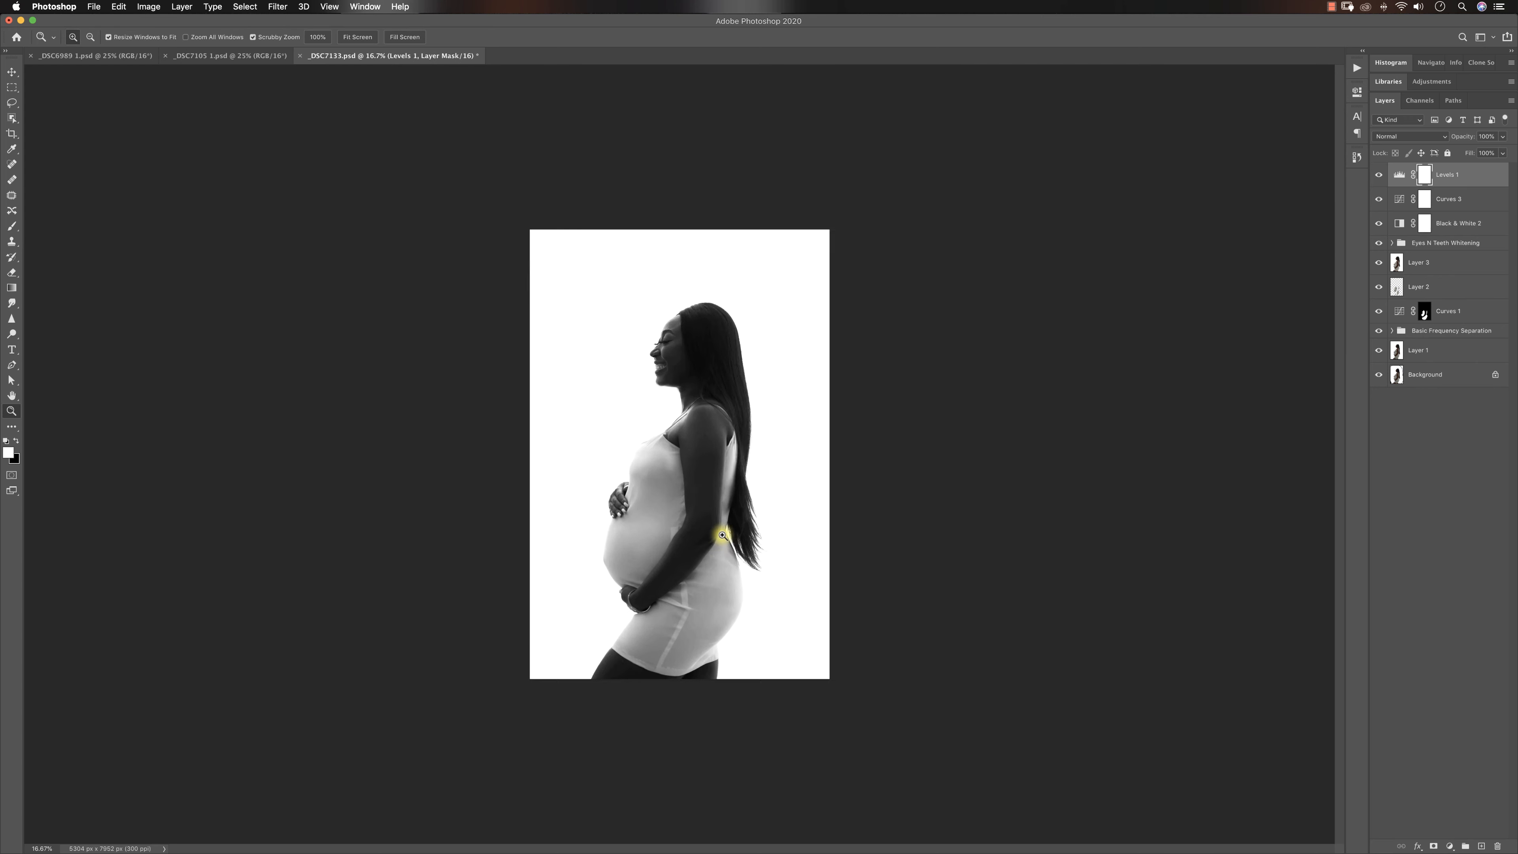
pyautogui.press('b')
pyautogui.keyDown('alt'); pyautogui.click(1378, 375); pyautogui.keyUp('alt')
pyautogui.keyDown('alt'); pyautogui.click(1379, 376); pyautogui.keyUp('alt')
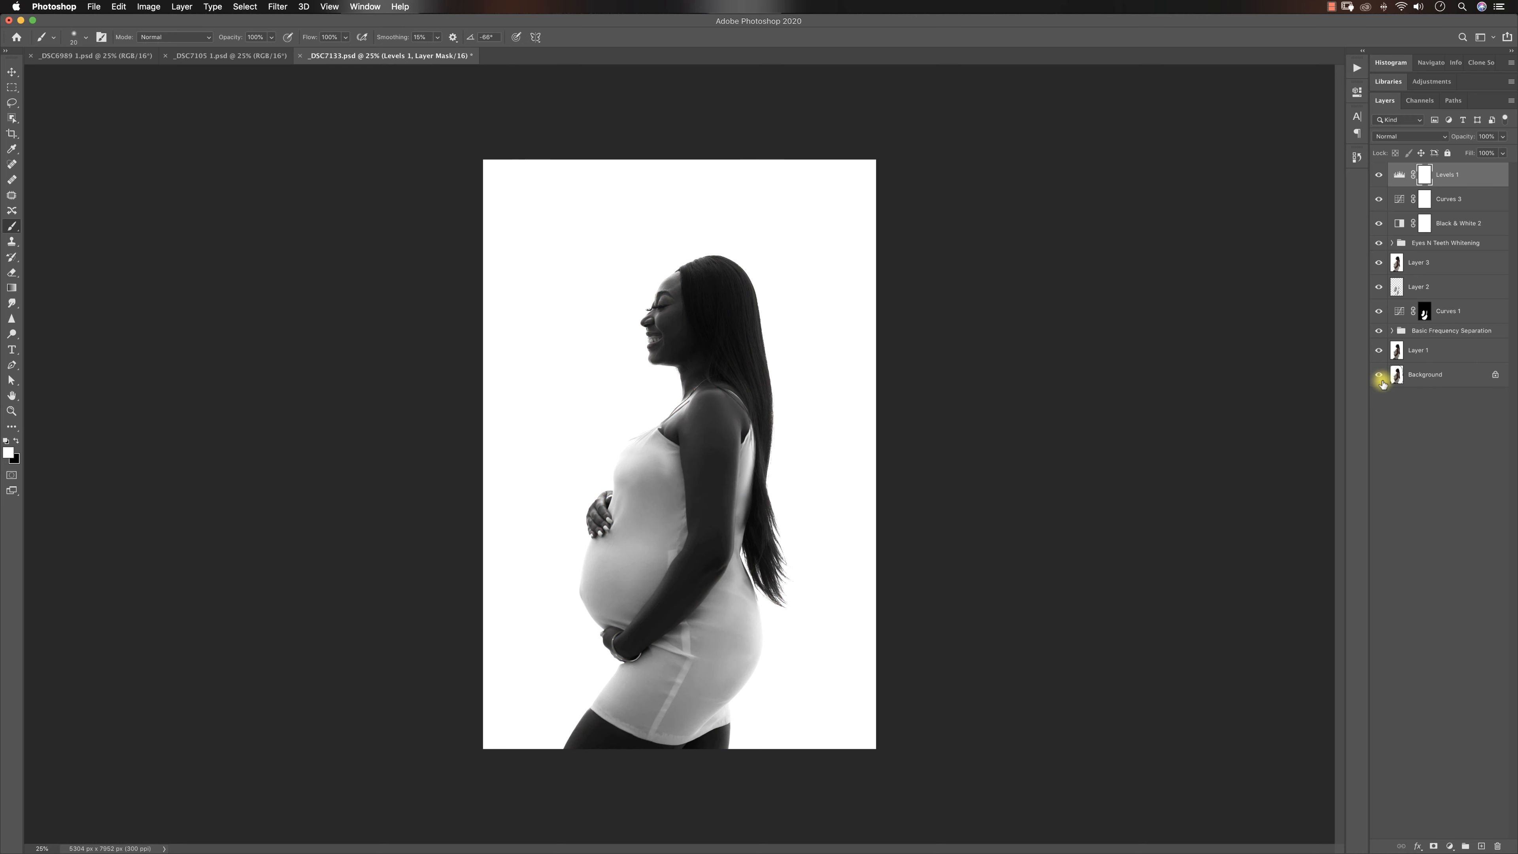
pyautogui.keyDown('alt'); pyautogui.click(1380, 378); pyautogui.keyUp('alt')
pyautogui.keyDown('alt'); pyautogui.click(1382, 380); pyautogui.keyUp('alt')
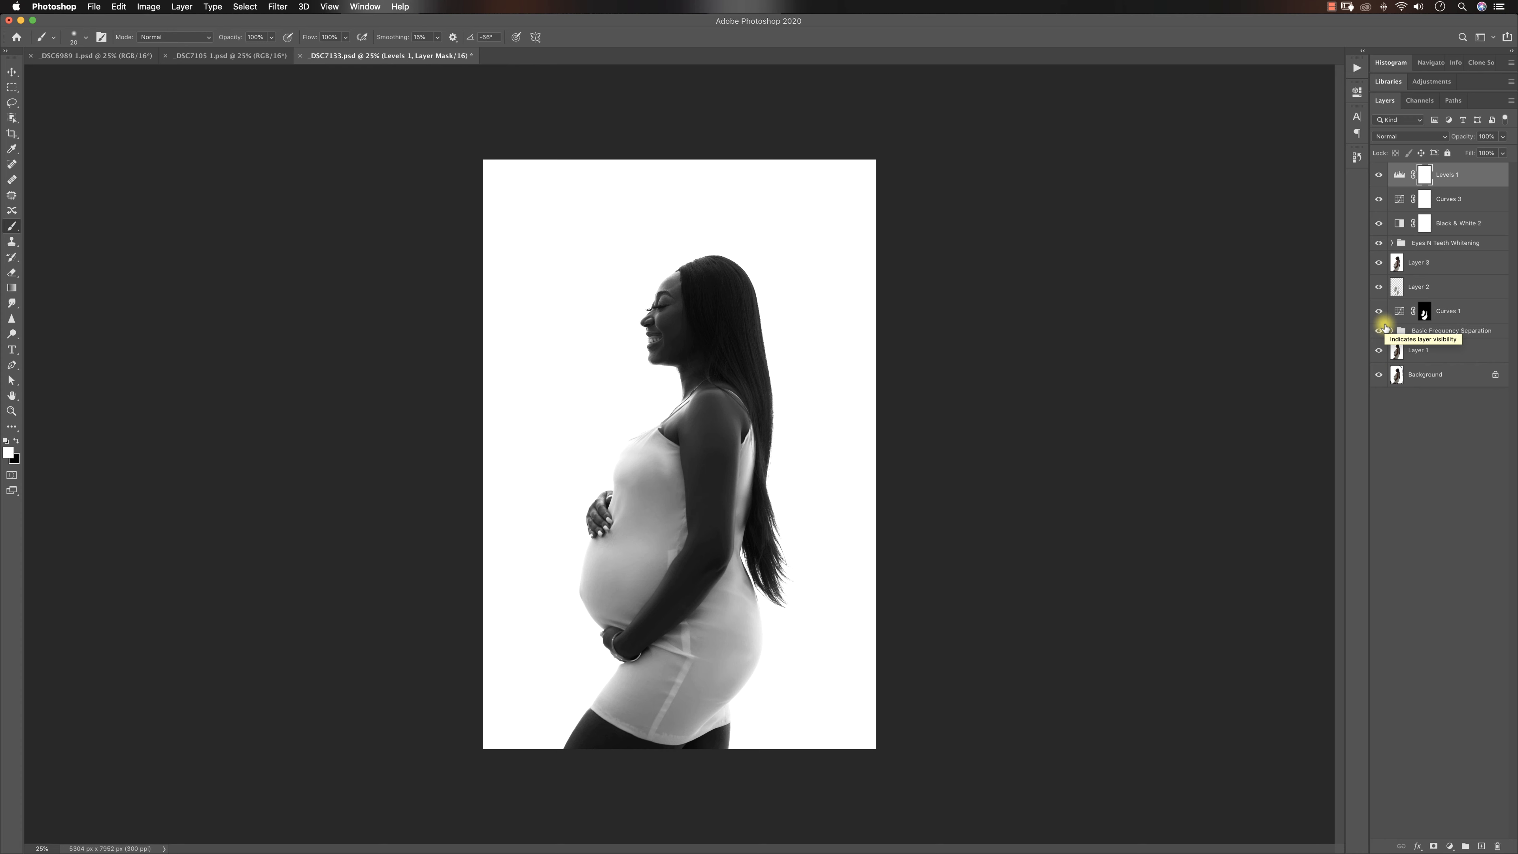
# - Save _DSC7133.psd and switch to the _DSC6989 1.psd portrait
pyautogui.press('super+s')
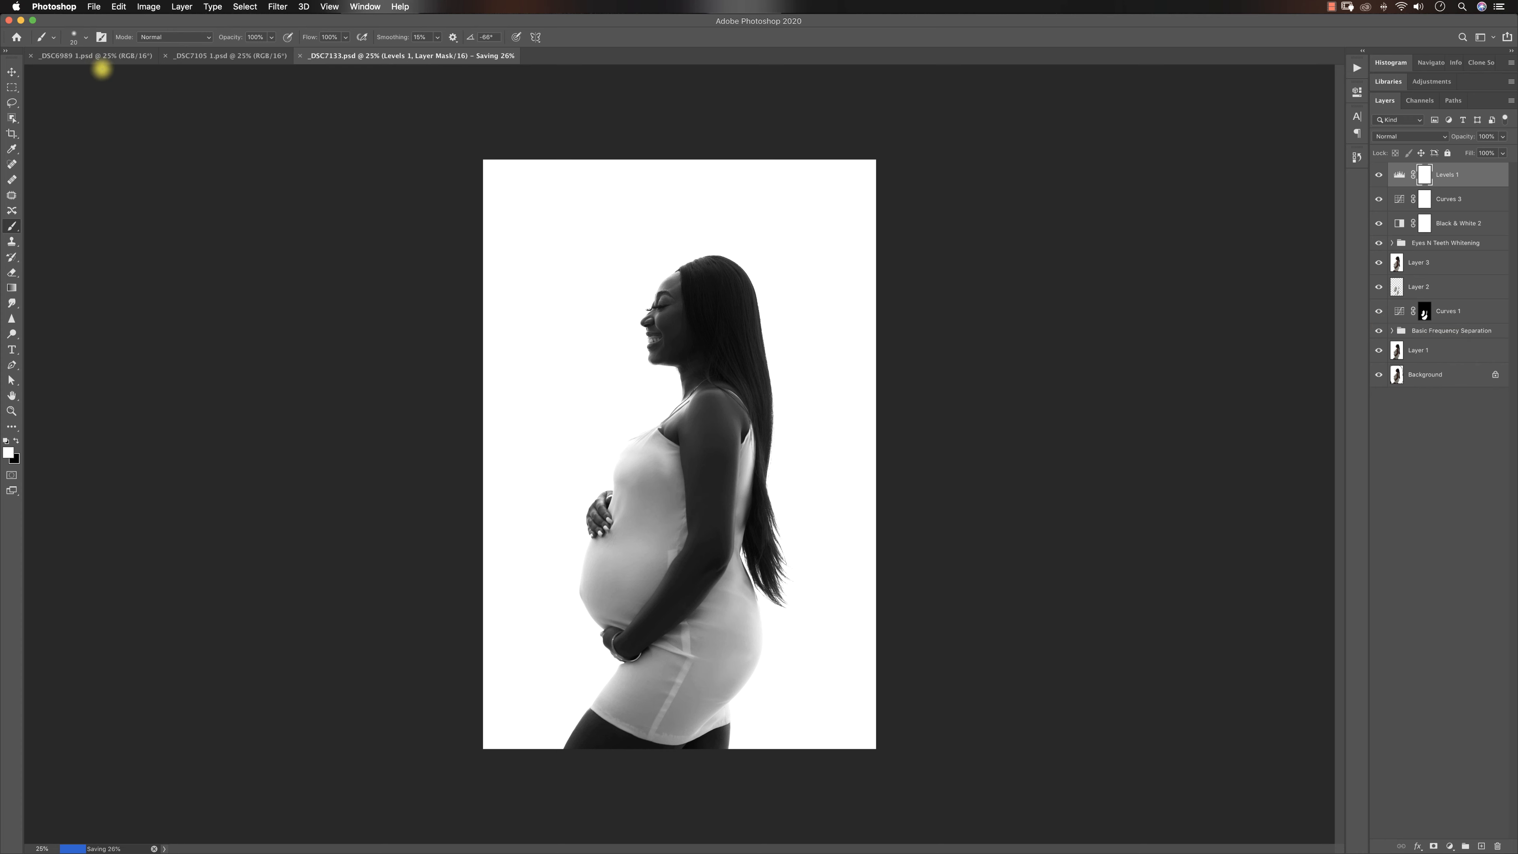
pyautogui.click(99, 56)
pyautogui.click(12, 72)
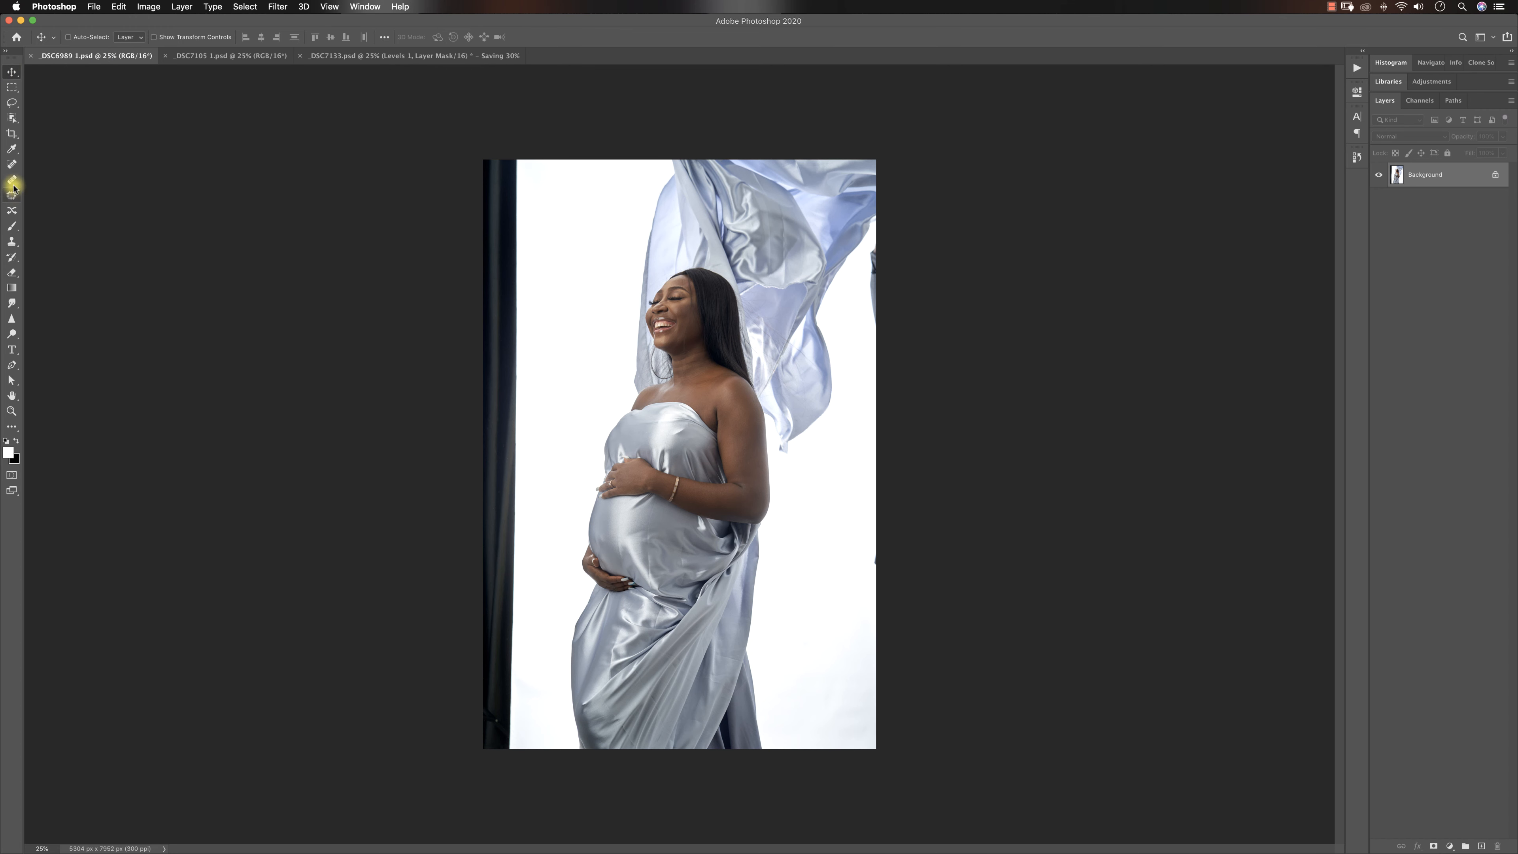
# - Lasso the black strip along the photo's left edge and fill it with Content-Aware at 100% opacity
pyautogui.click(11, 103)
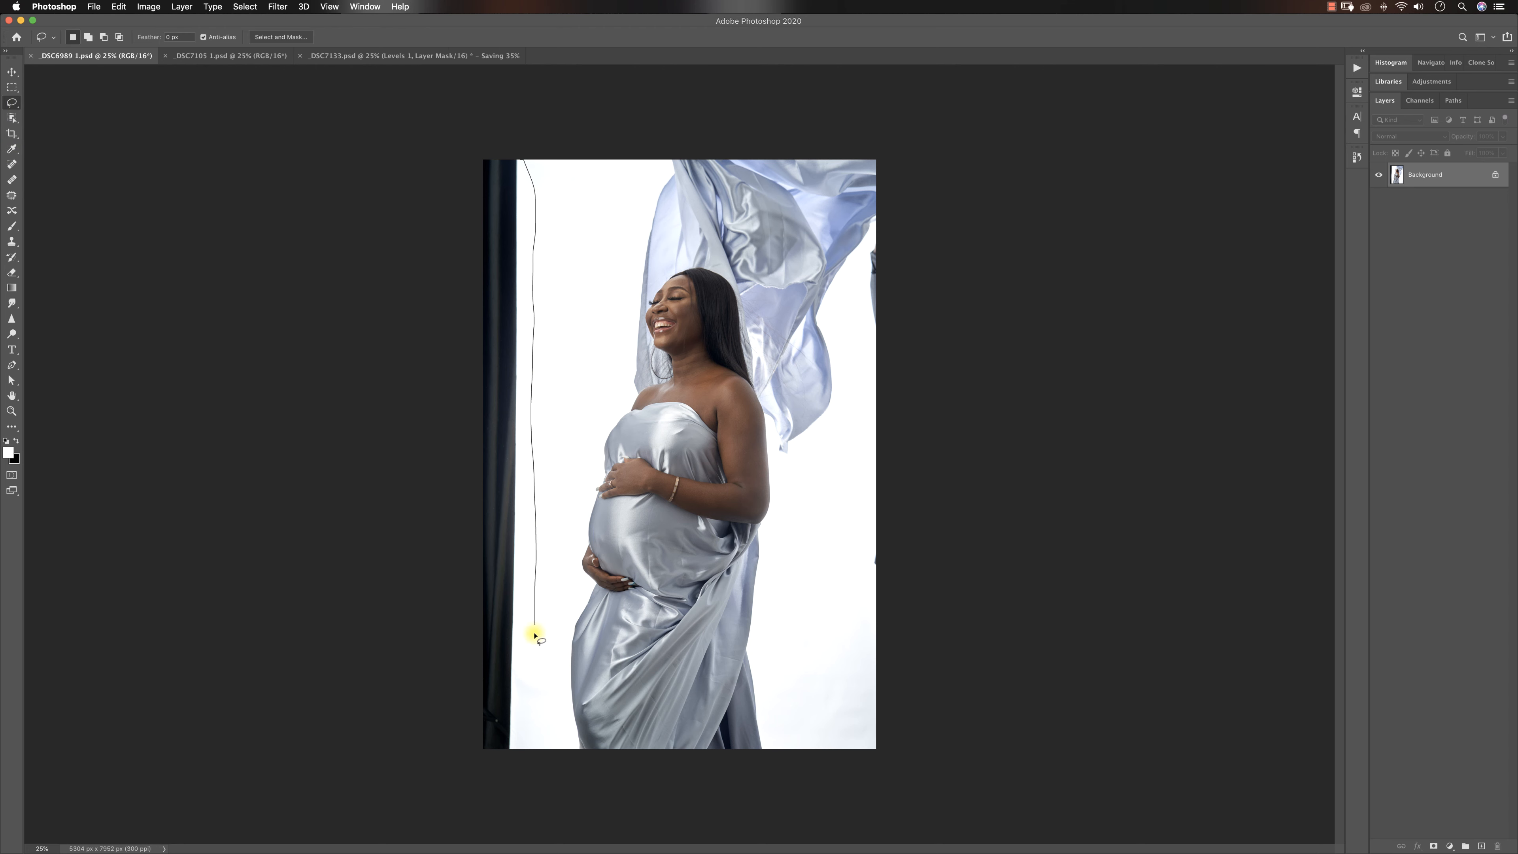
pyautogui.moveTo(529, 748)
pyautogui.mouseDown()
pyautogui.moveTo(469, 763)
pyautogui.moveTo(452, 445)
pyautogui.moveTo(470, 120)
pyautogui.moveTo(519, 145)
pyautogui.mouseUp()
pyautogui.rightClick(518, 242)
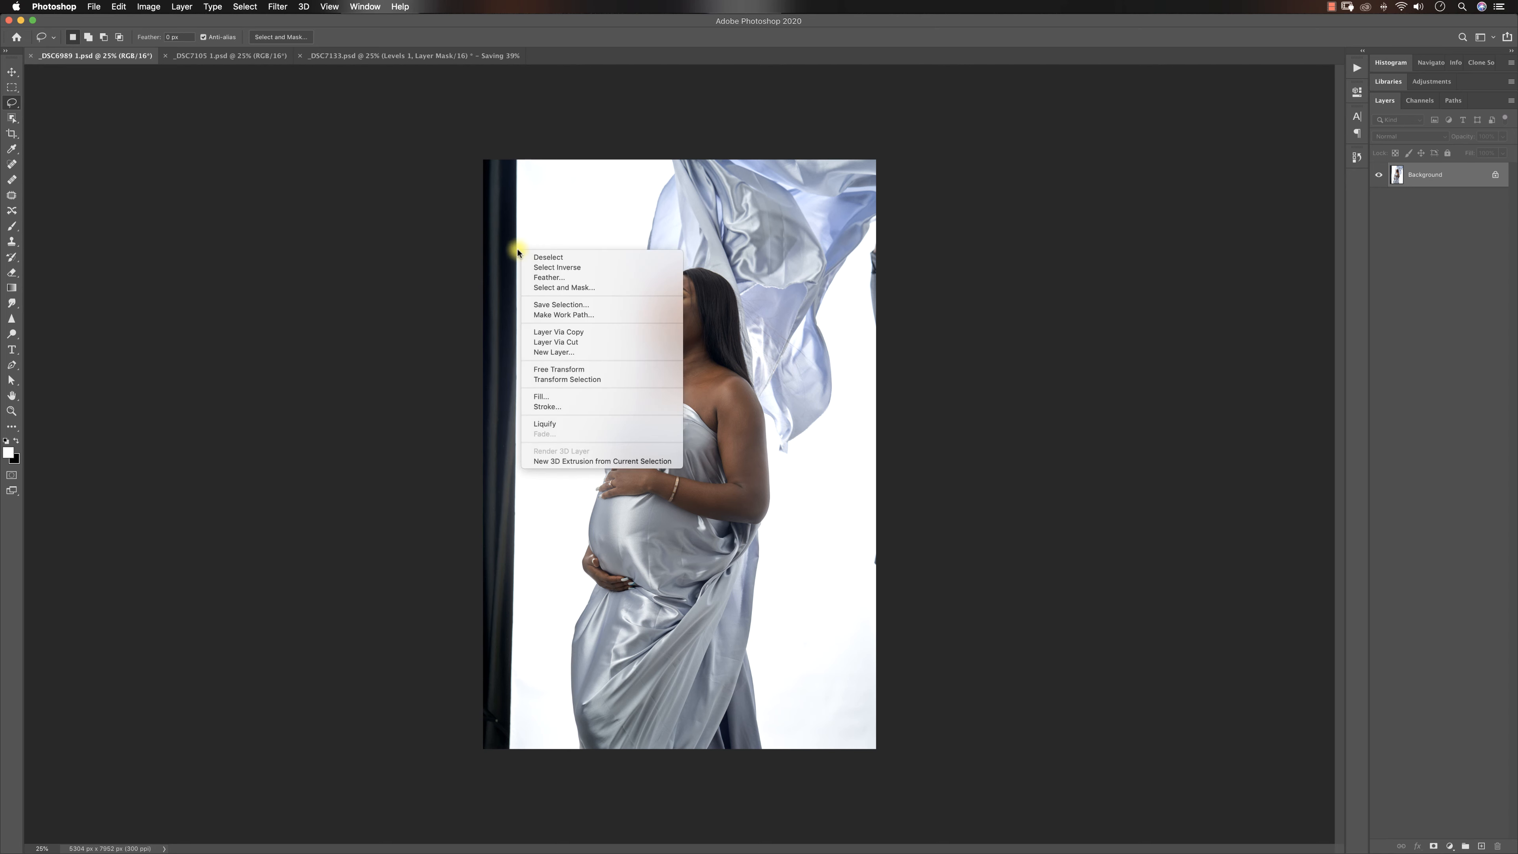
pyautogui.click(574, 400)
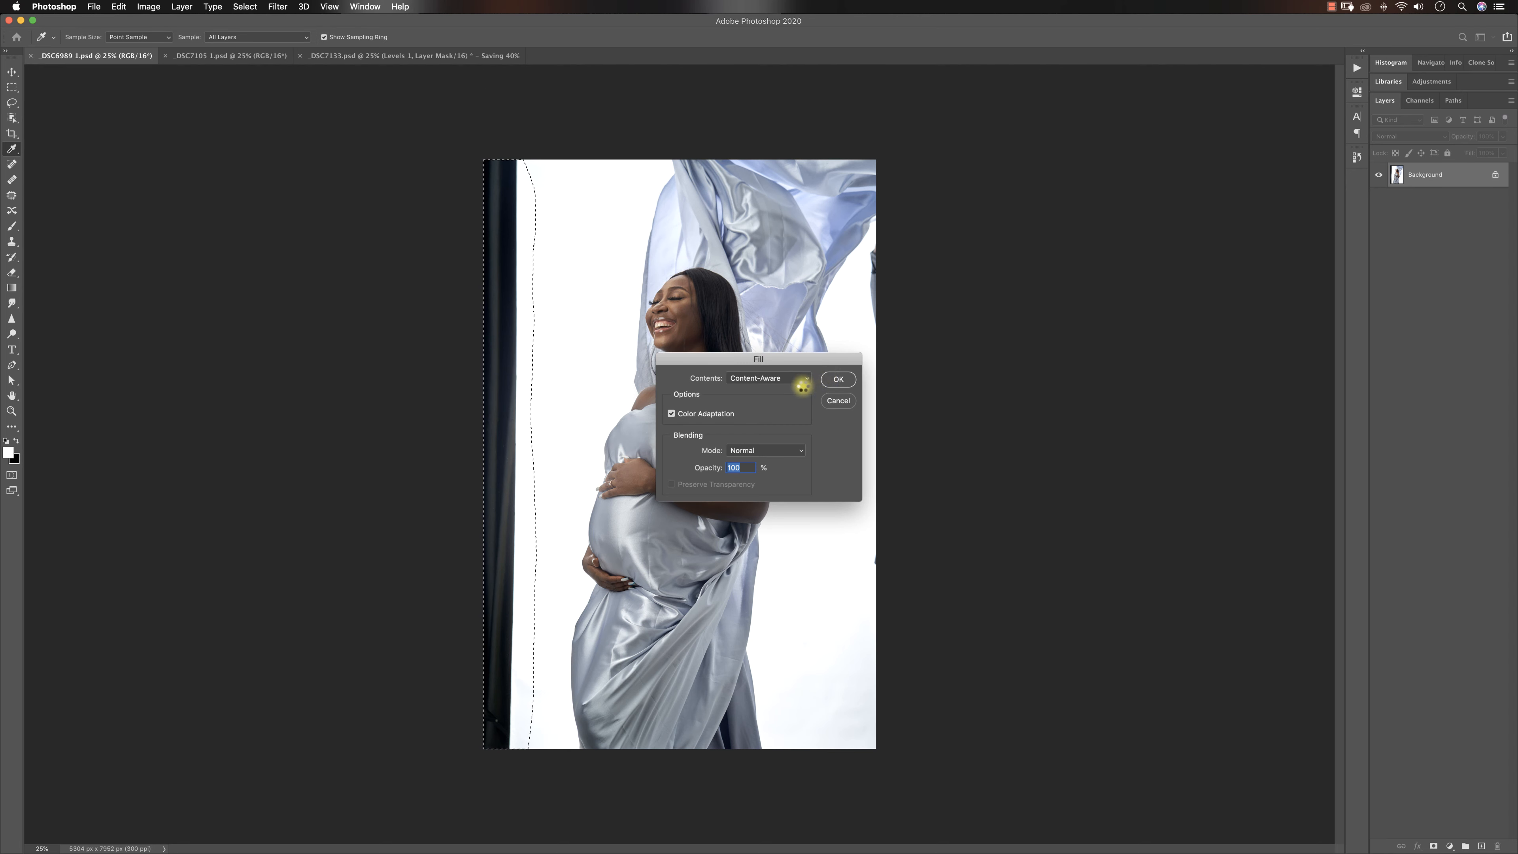
pyautogui.press('Return')
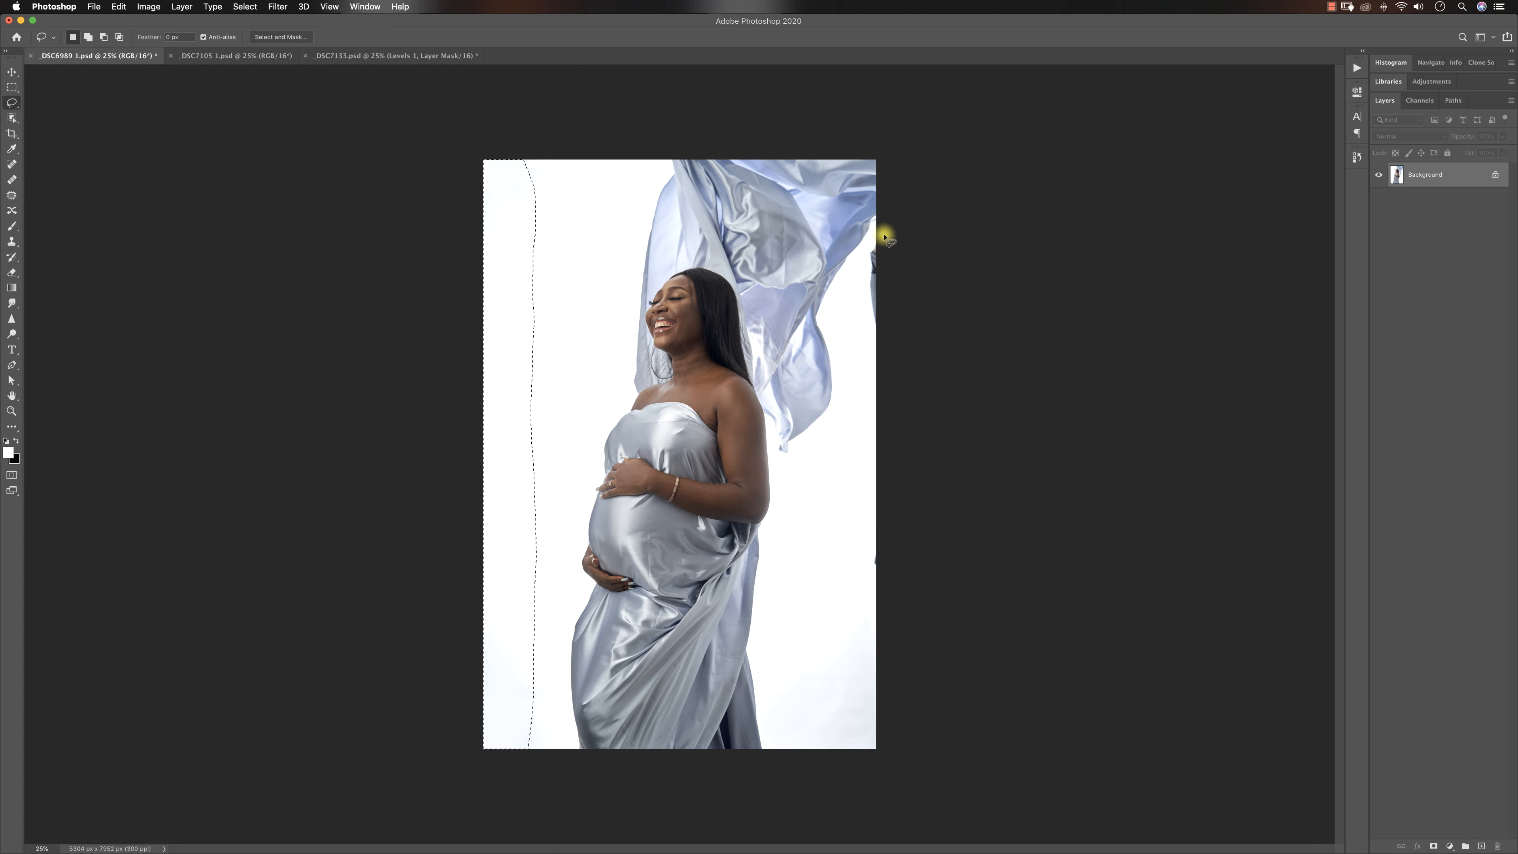
# - Lasso the dark spot on the photo's right edge beside the flying fabric and fill it with Content-Aware
pyautogui.moveTo(870, 241); pyautogui.dragTo(864, 267)
pyautogui.moveTo(867, 333)
pyautogui.mouseDown()
pyautogui.moveTo(887, 306)
pyautogui.moveTo(891, 257)
pyautogui.mouseUp()
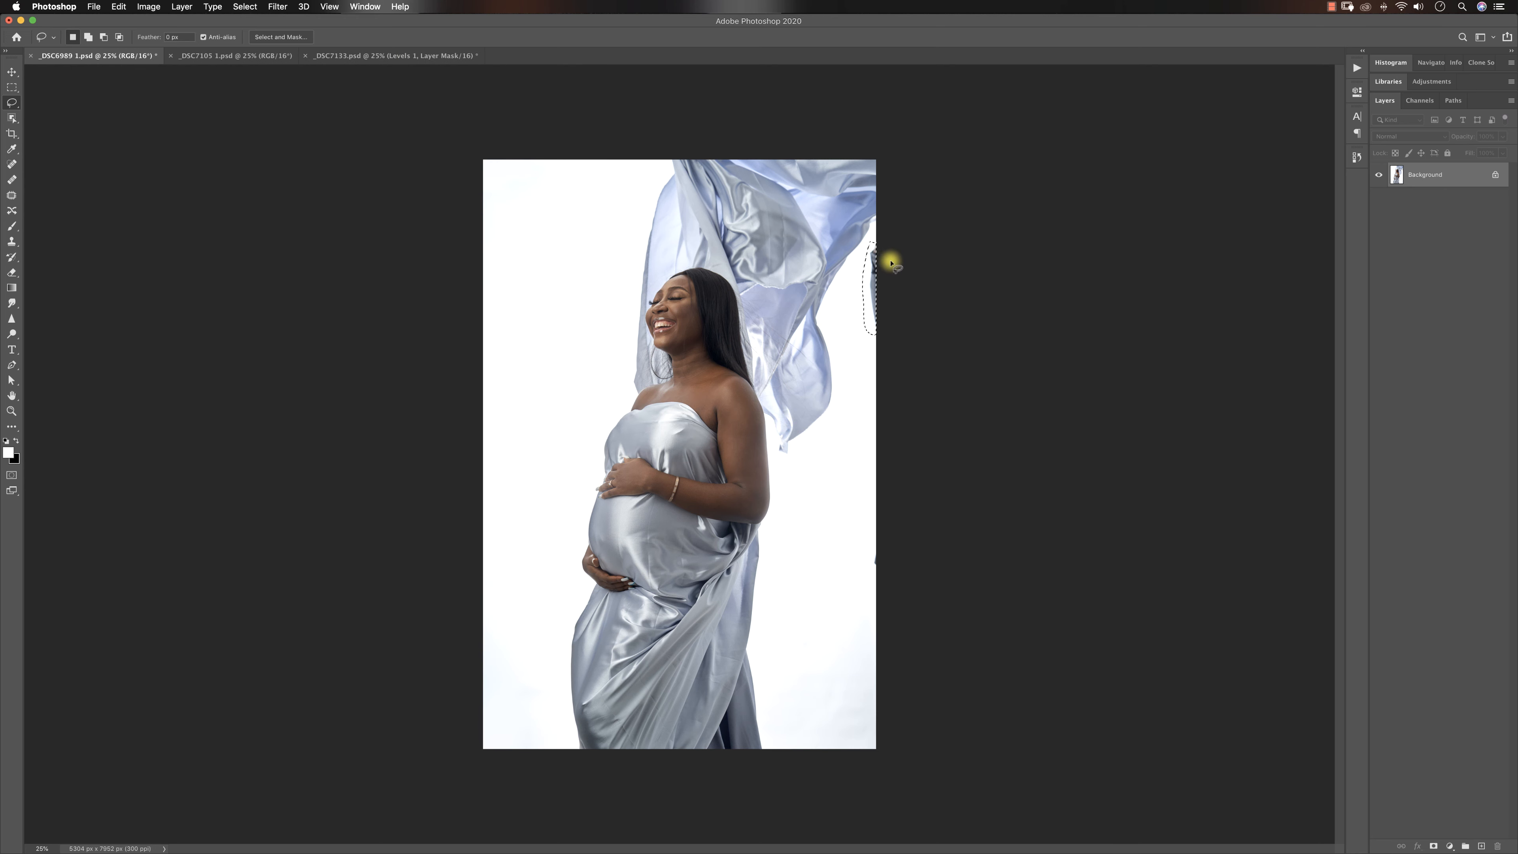
pyautogui.rightClick(872, 284)
pyautogui.click(896, 429)
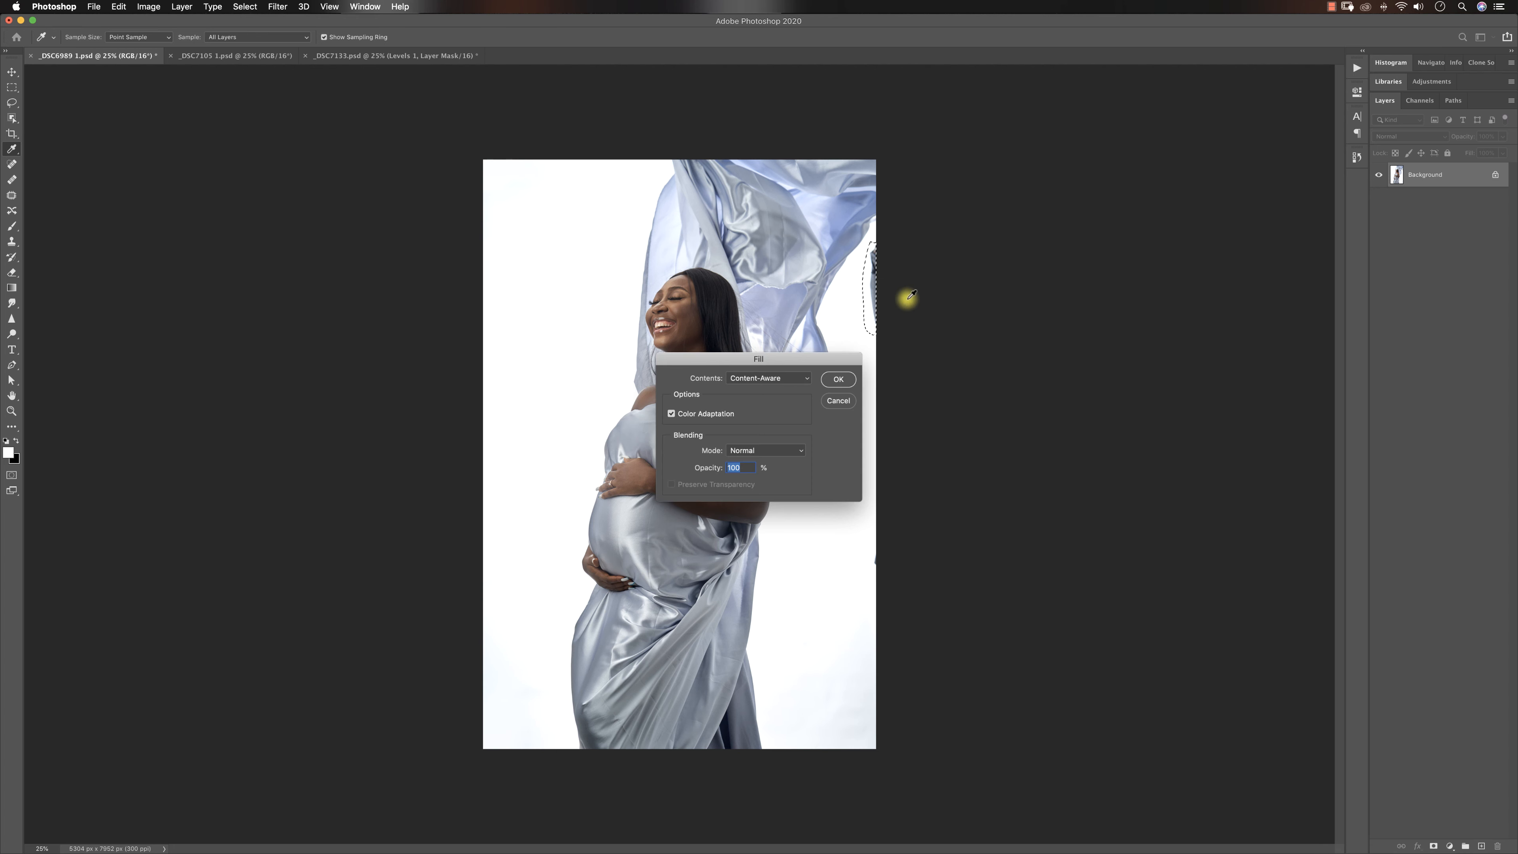
pyautogui.click(839, 381)
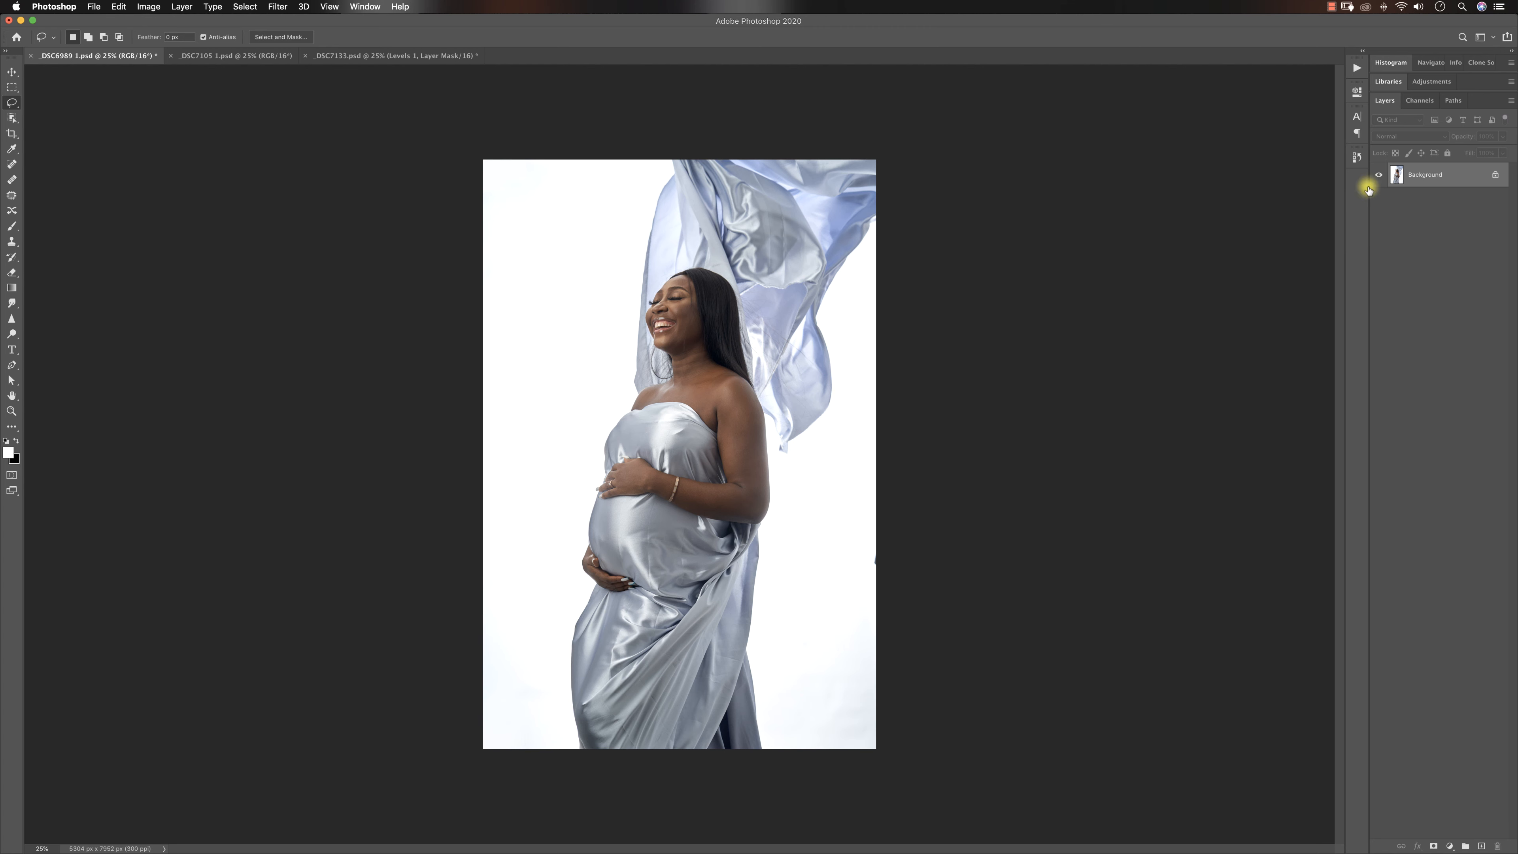
# - Examine the woman's face, skin and the fabric up close, and return to viewing the whole portrait
pyautogui.press('z')
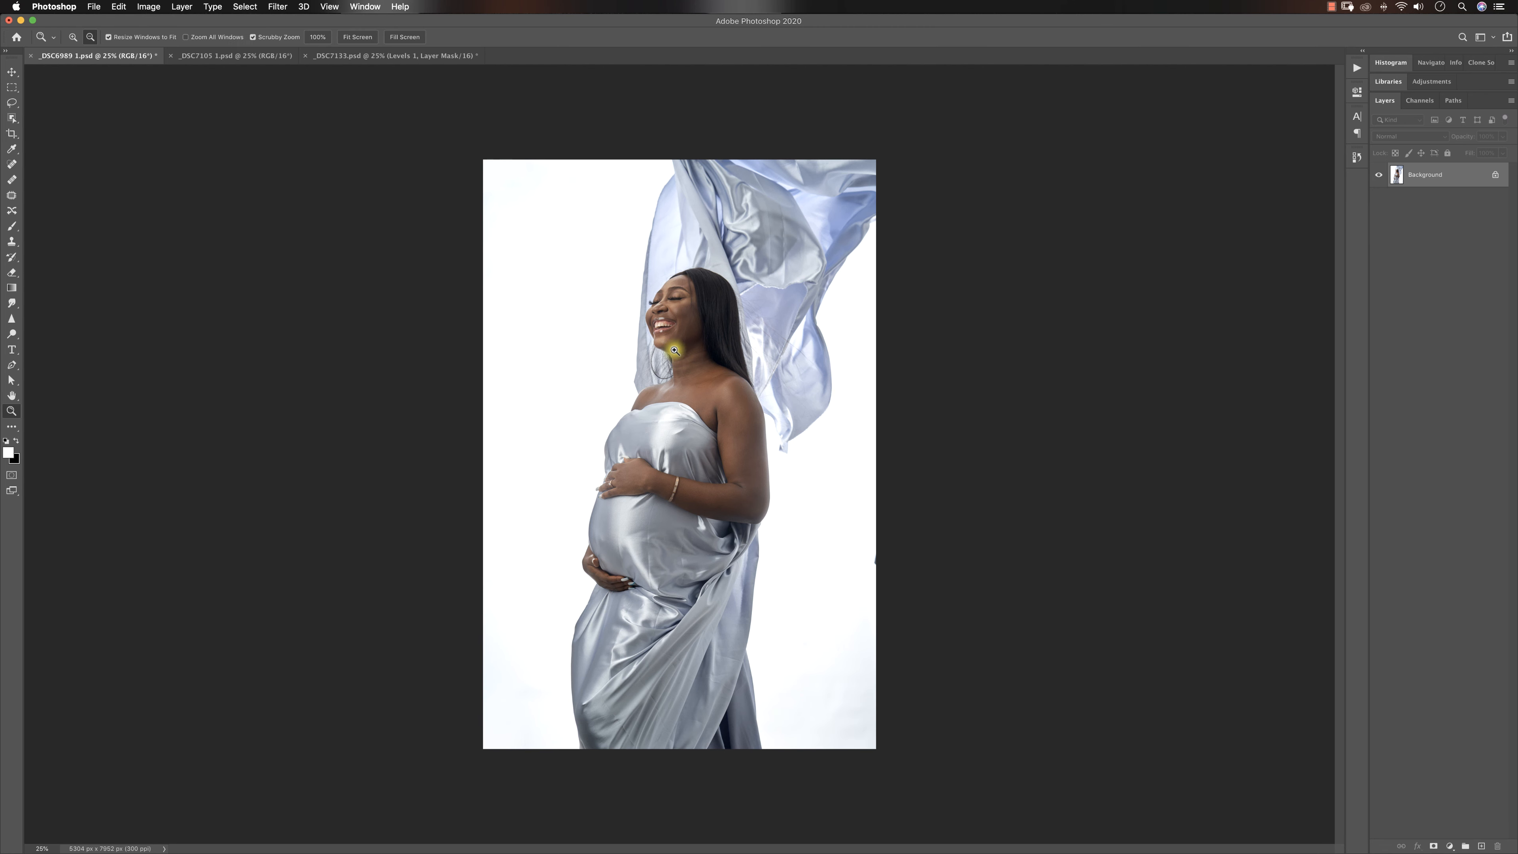
pyautogui.click(684, 335)
pyautogui.click(686, 334)
pyautogui.click(687, 335)
pyautogui.click(704, 278)
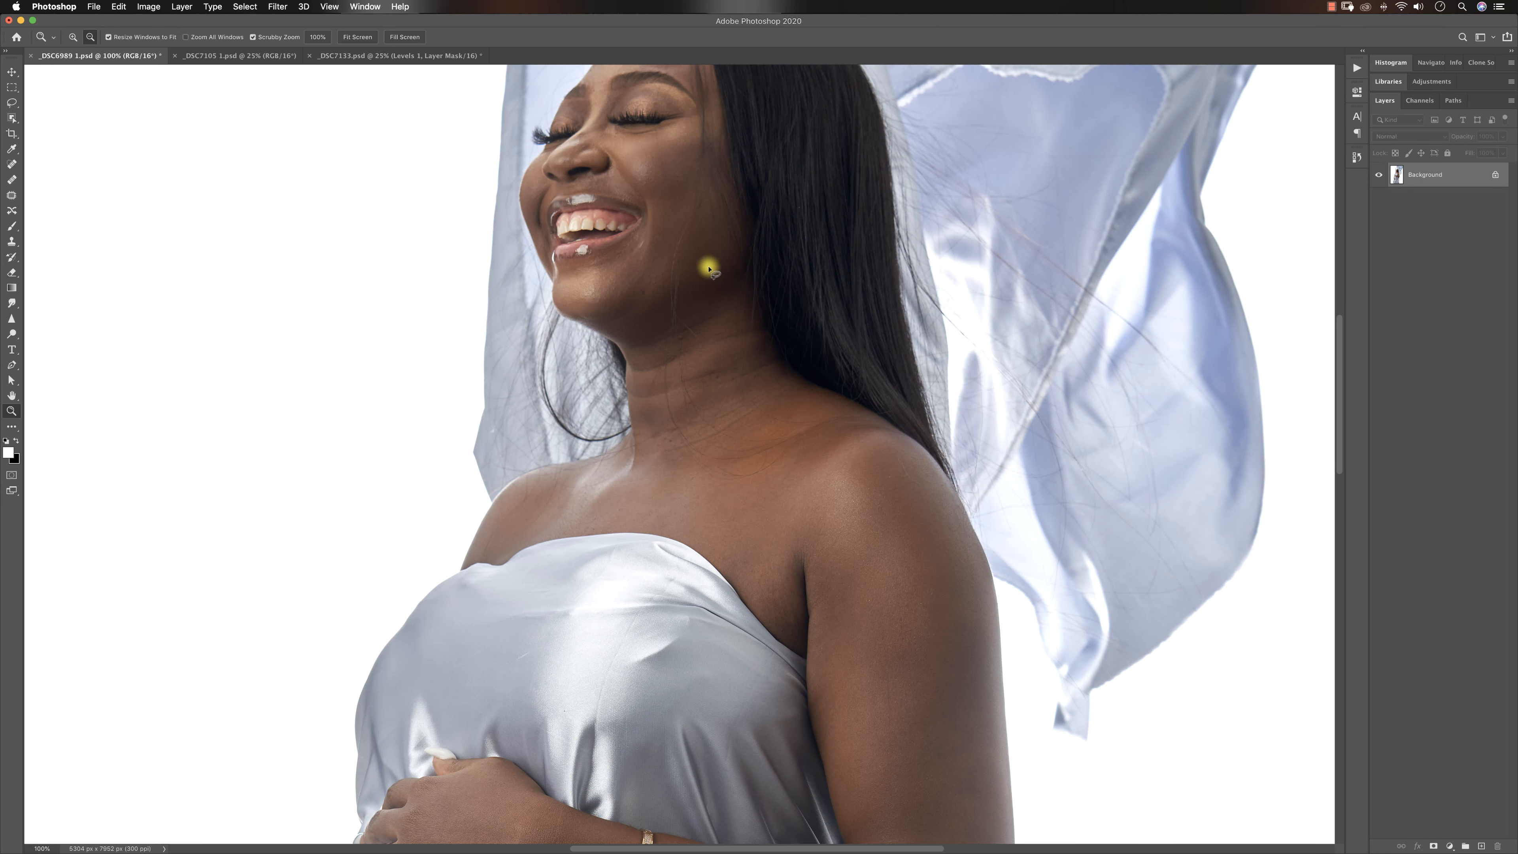
pyautogui.press('l')
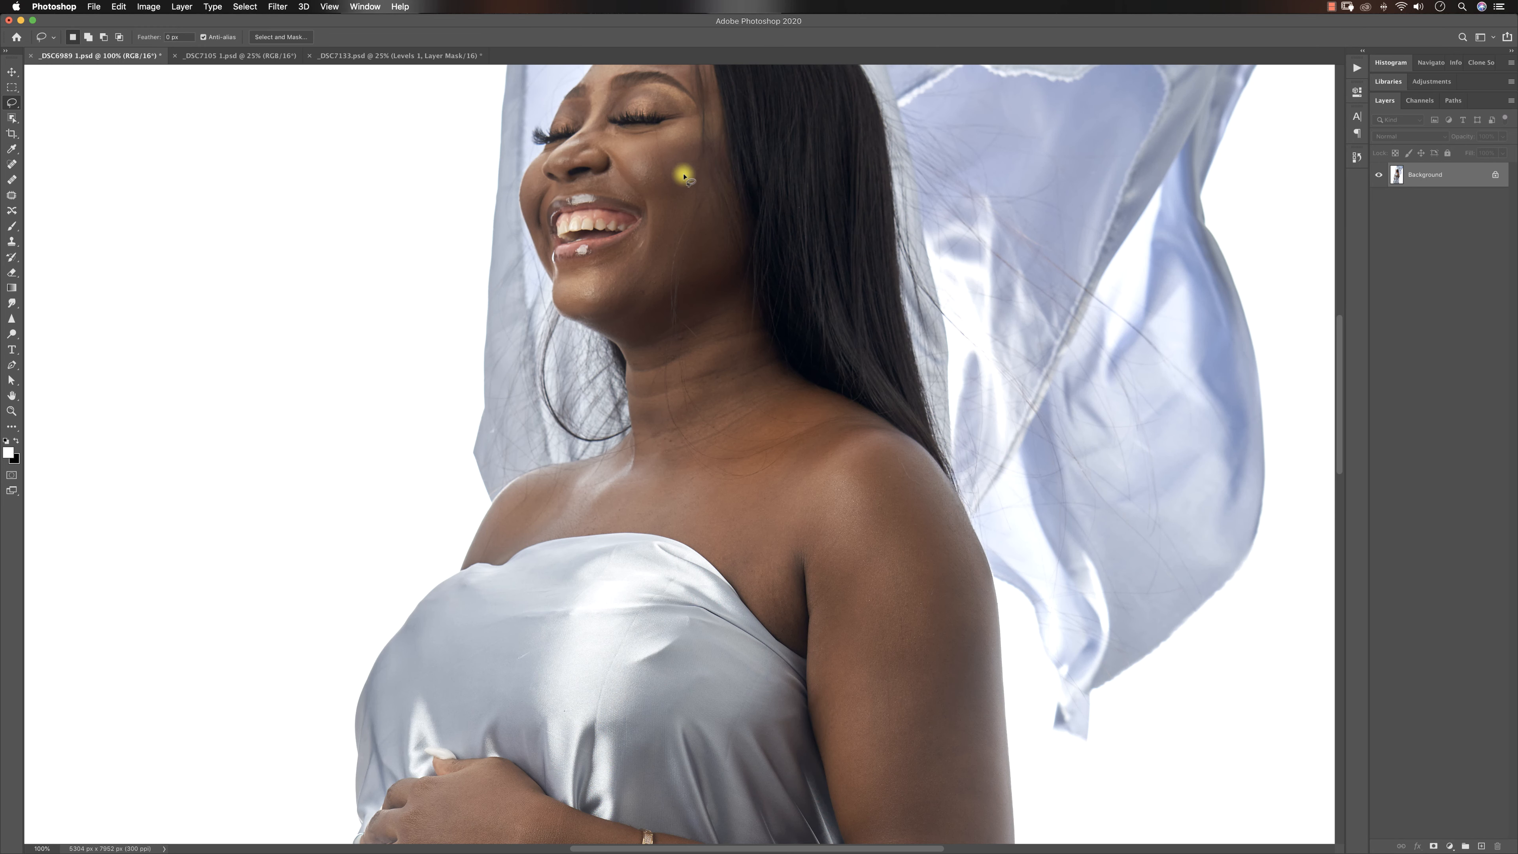
pyautogui.press('z')
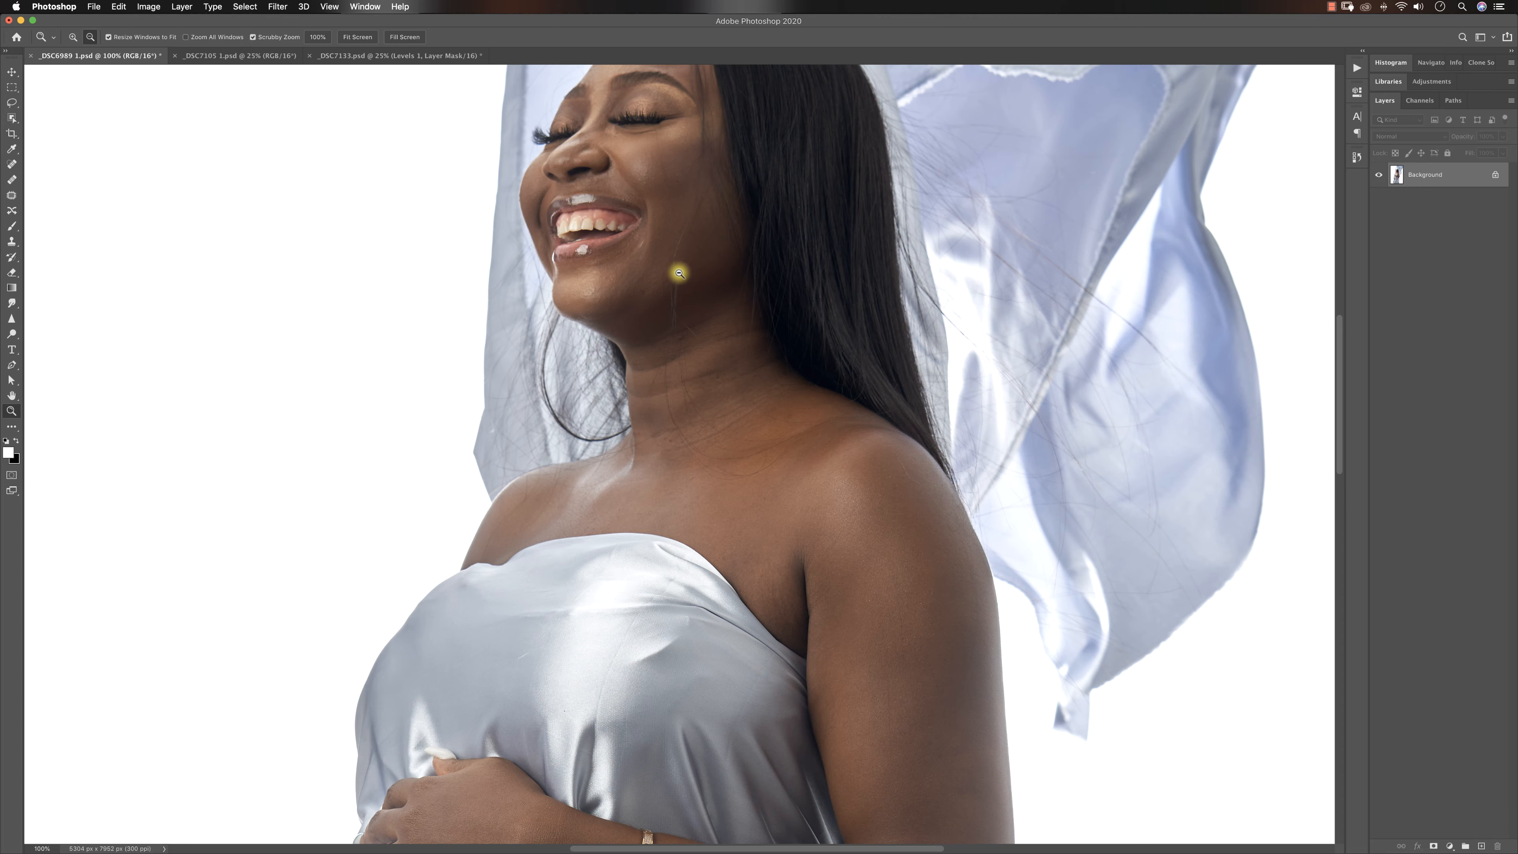
pyautogui.keyDown('alt'); pyautogui.click(690, 281); pyautogui.keyUp('alt')
pyautogui.keyDown('alt'); pyautogui.click(690, 283); pyautogui.keyUp('alt')
pyautogui.keyDown('alt'); pyautogui.click(692, 326); pyautogui.keyUp('alt')
pyautogui.keyDown('alt'); pyautogui.click(725, 478); pyautogui.keyUp('alt')
pyautogui.keyDown('alt'); pyautogui.click(729, 555); pyautogui.keyUp('alt')
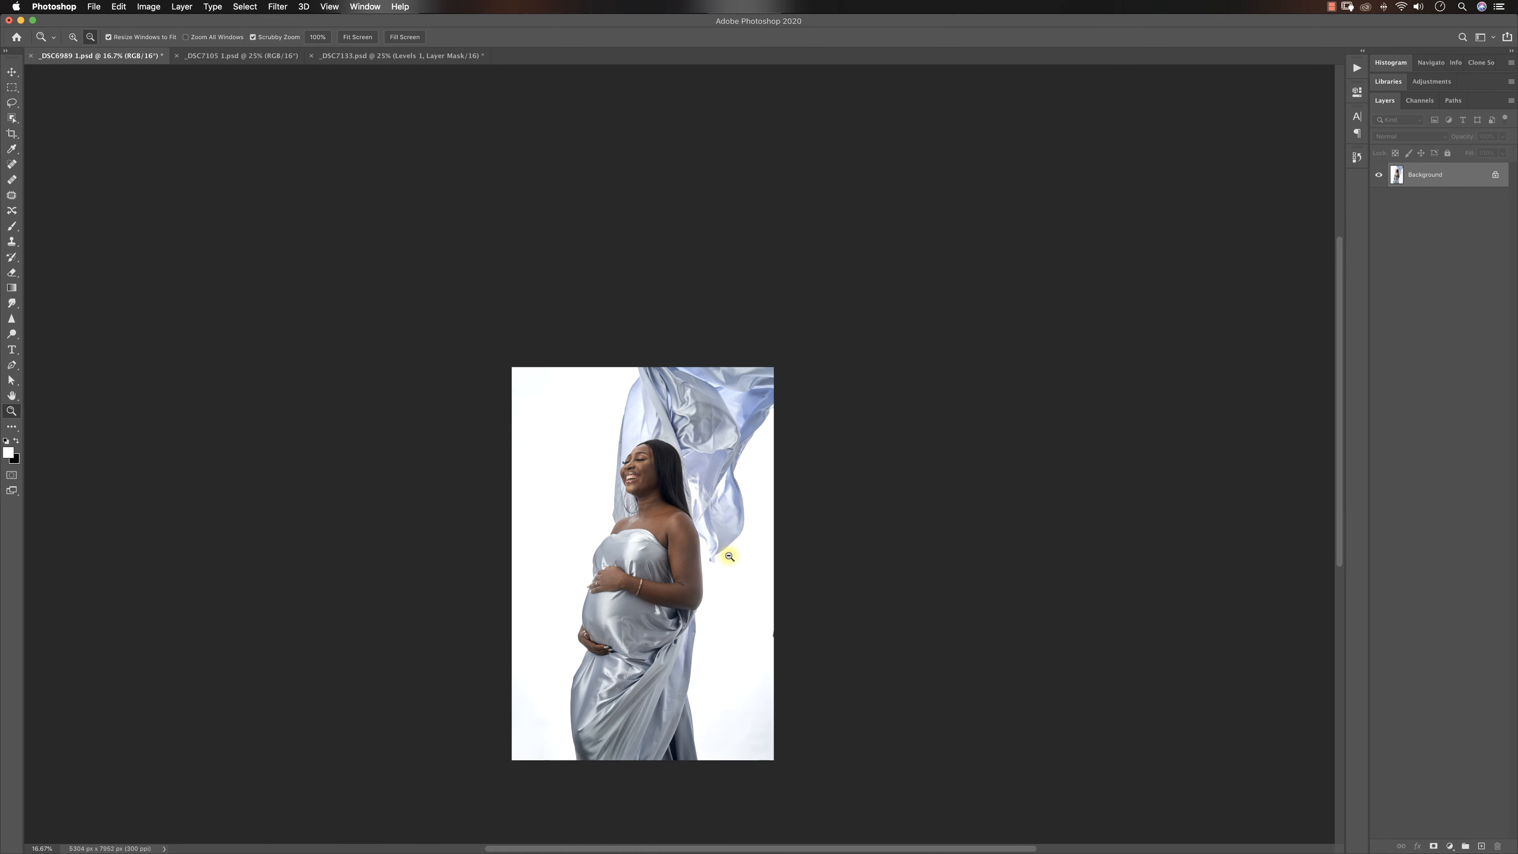
# - Lasso the small dark spot on the photo's right edge level with the woman's hip and fill it with Content-Aware at 100% opacity
pyautogui.keyDown('alt'); pyautogui.click(691, 547); pyautogui.keyUp('alt')
pyautogui.press('super+plus')
pyautogui.press('super+plus')
pyautogui.press('l')
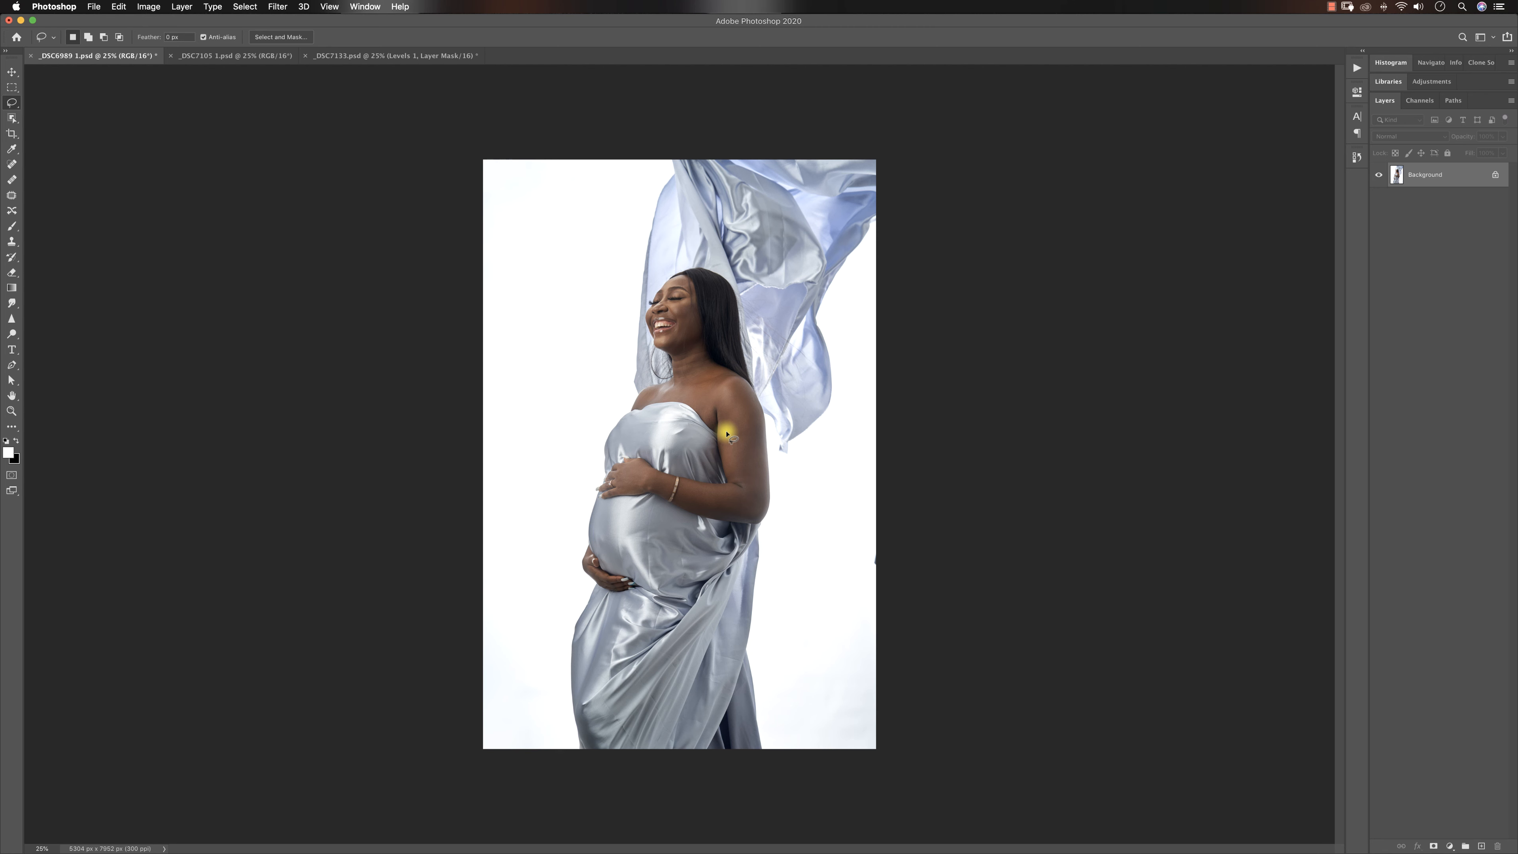
pyautogui.moveTo(901, 519)
pyautogui.mouseDown()
pyautogui.moveTo(890, 554)
pyautogui.moveTo(873, 548)
pyautogui.moveTo(891, 519)
pyautogui.mouseUp()
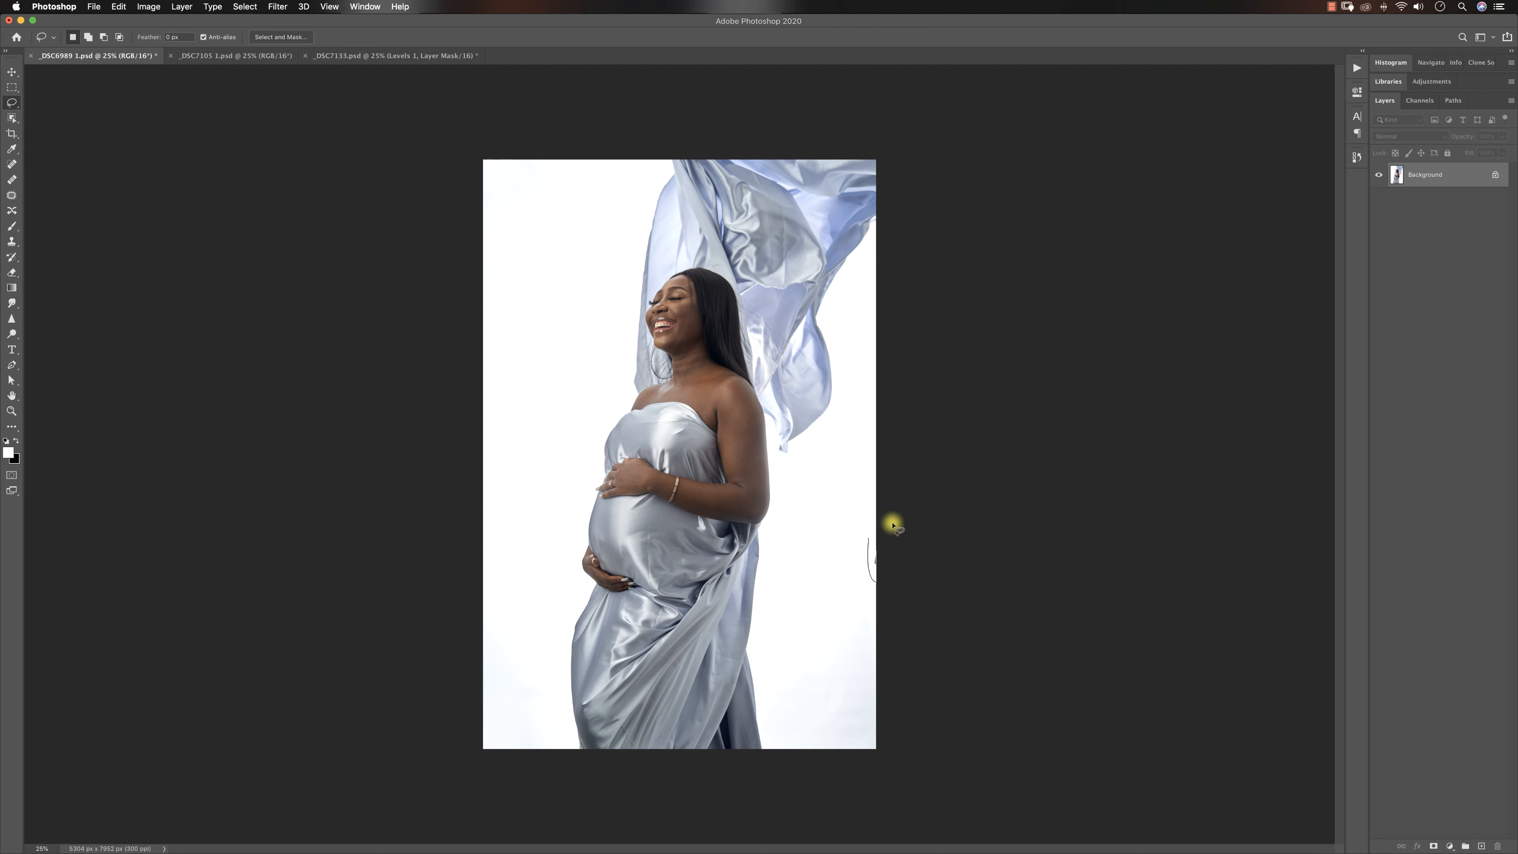
pyautogui.rightClick(877, 556)
pyautogui.click(893, 695)
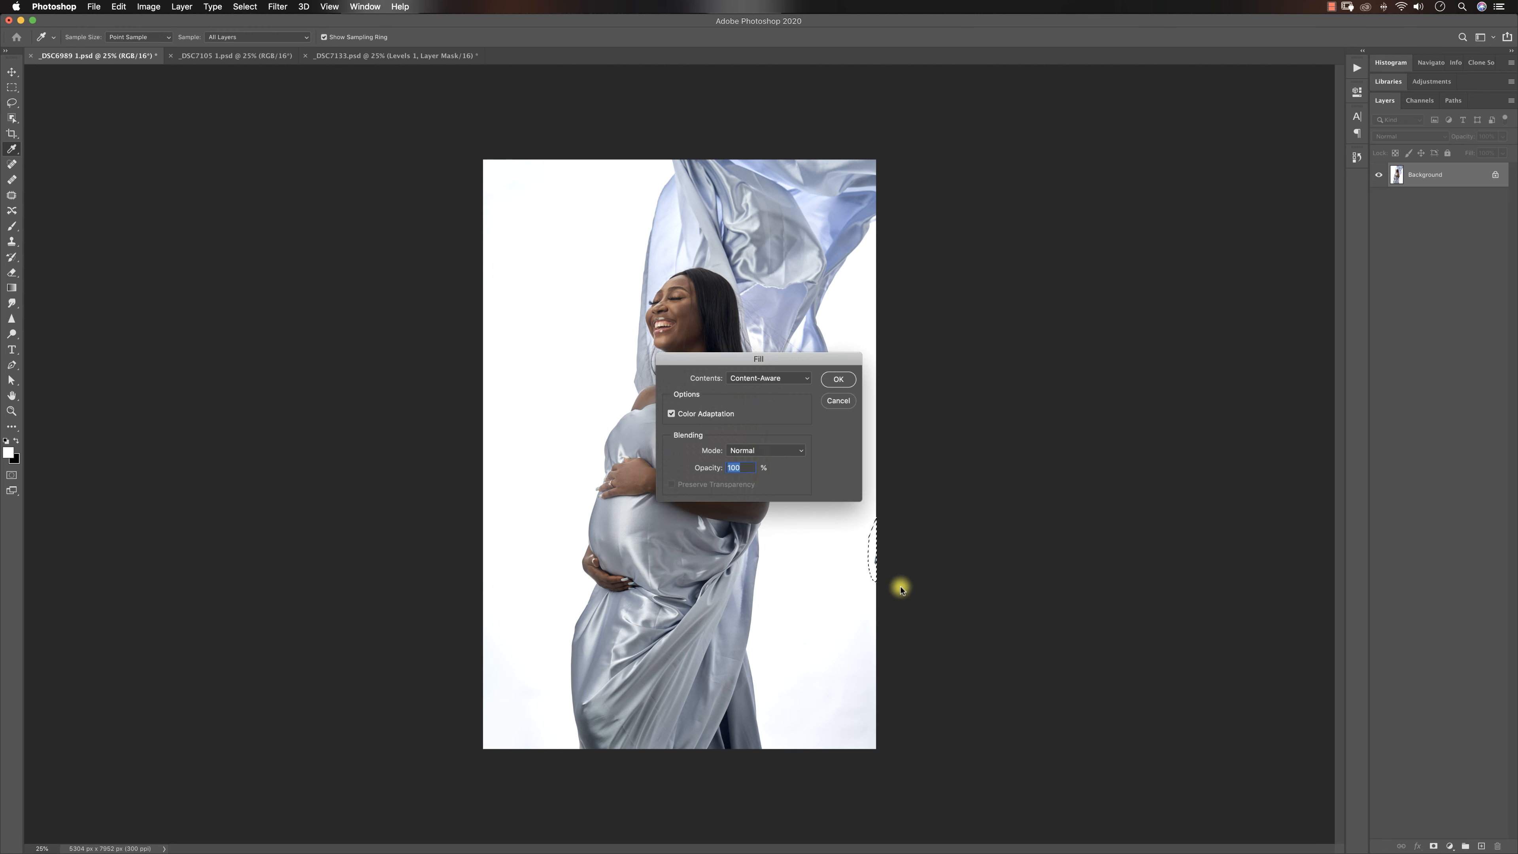
pyautogui.press('Return')
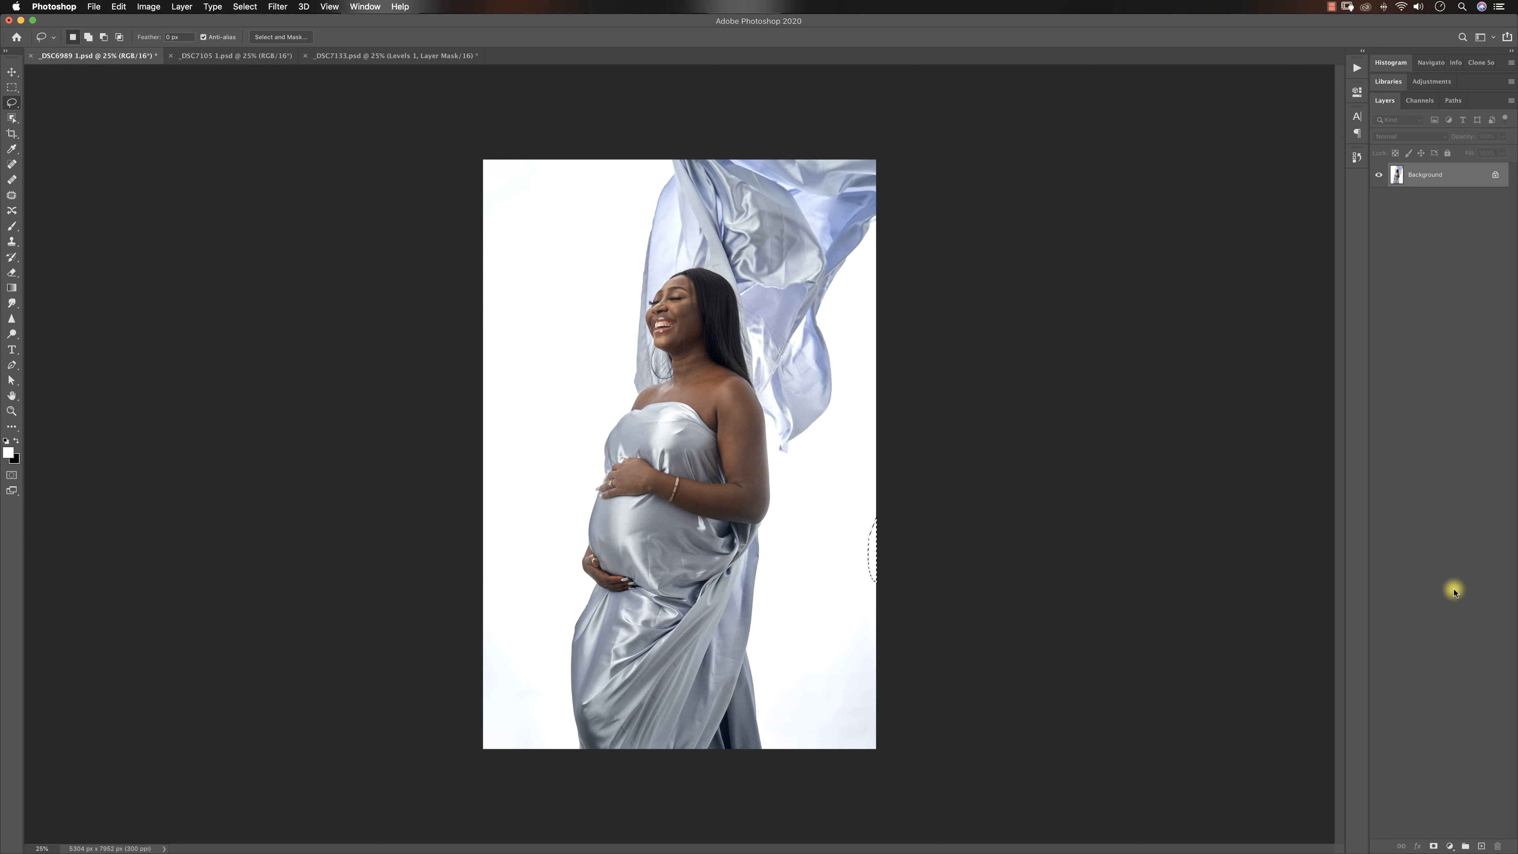
pyautogui.click(1357, 68)
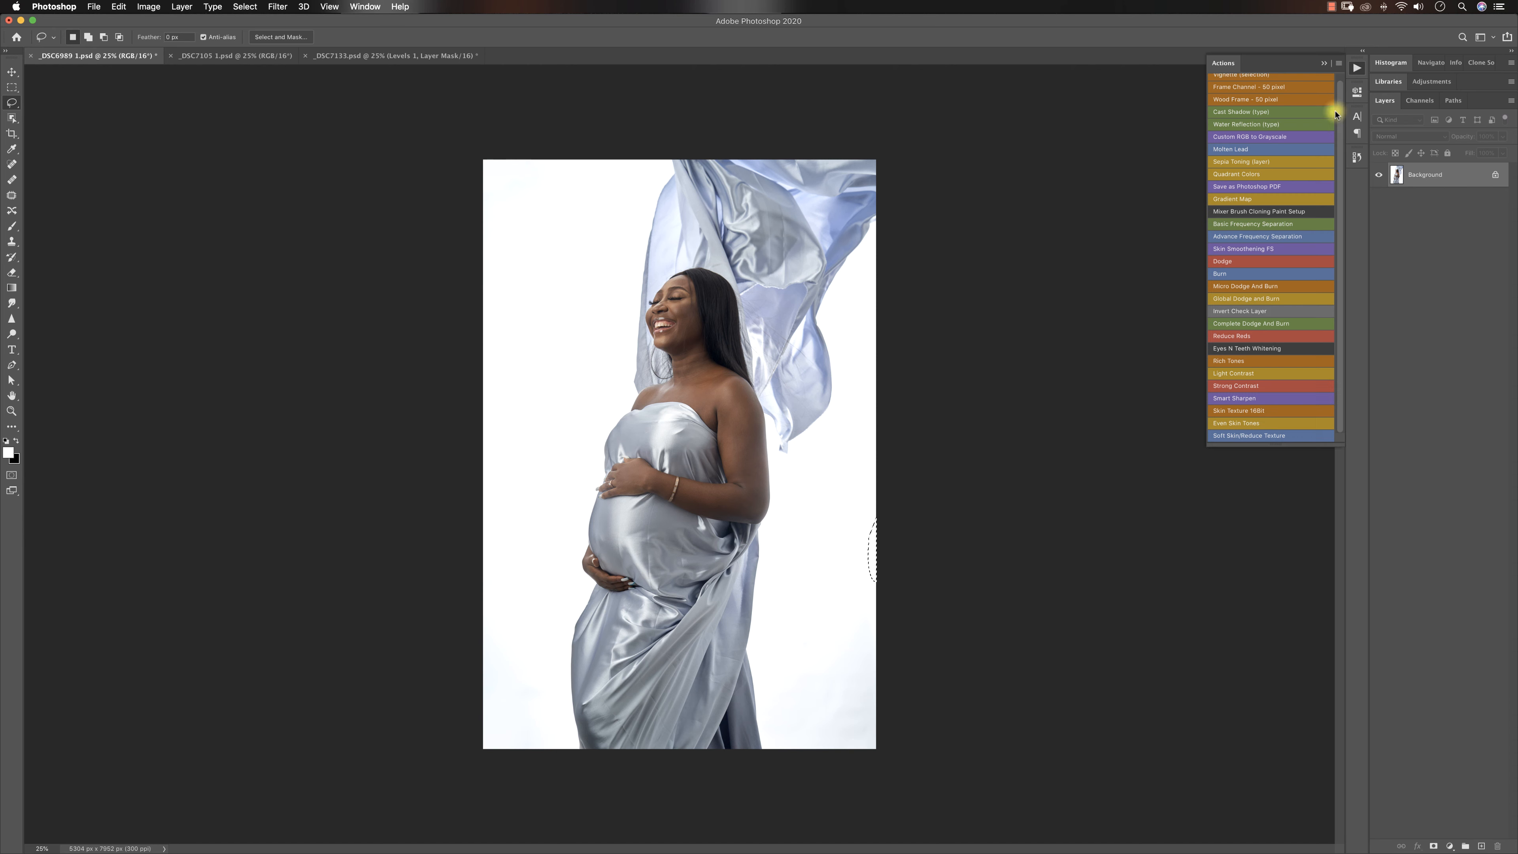
pyautogui.click(1229, 231)
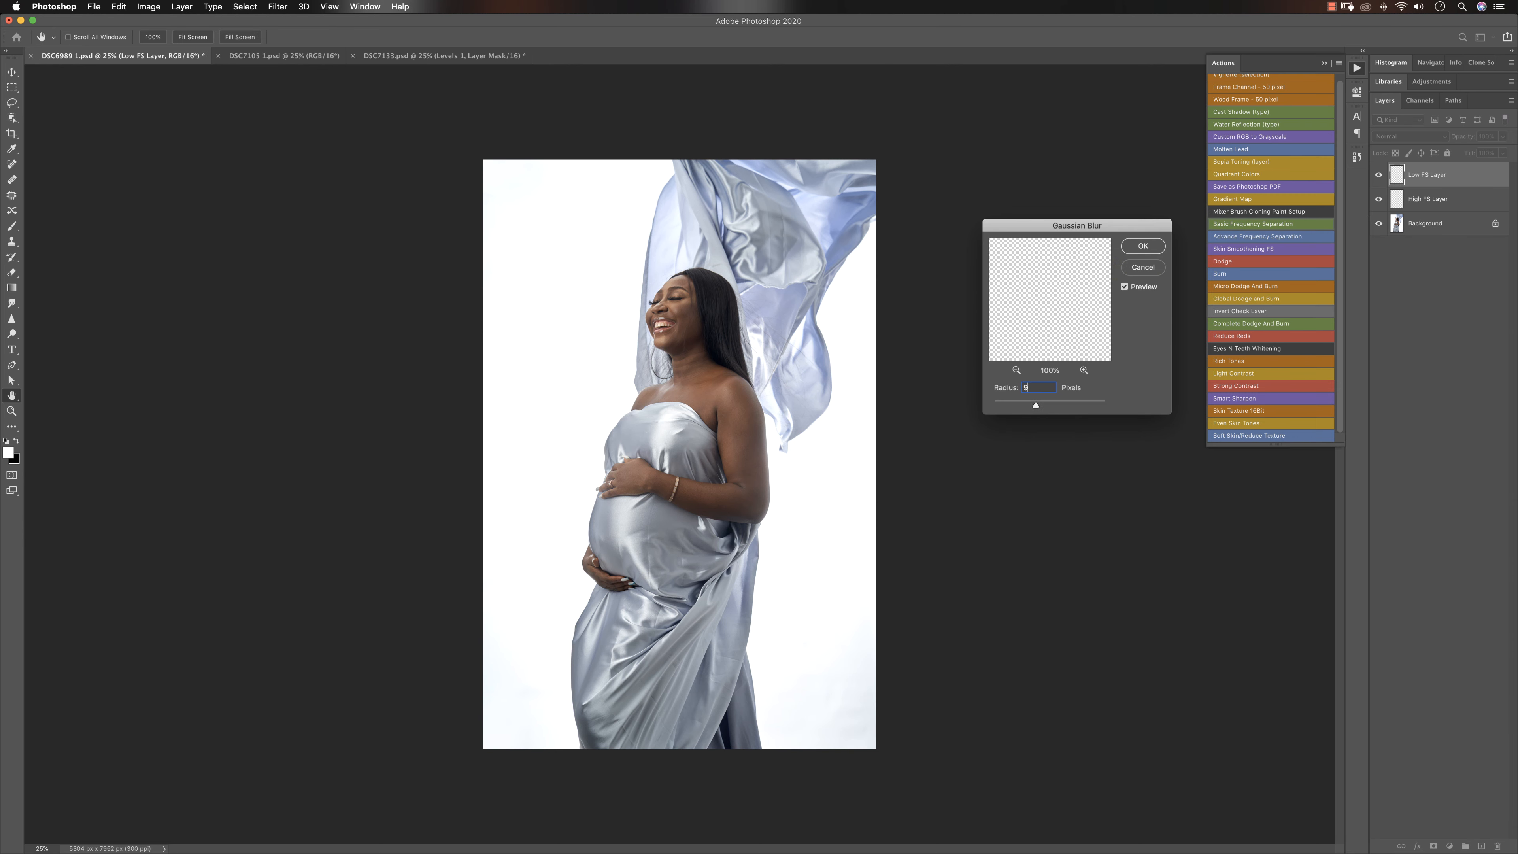
pyautogui.press('Return')
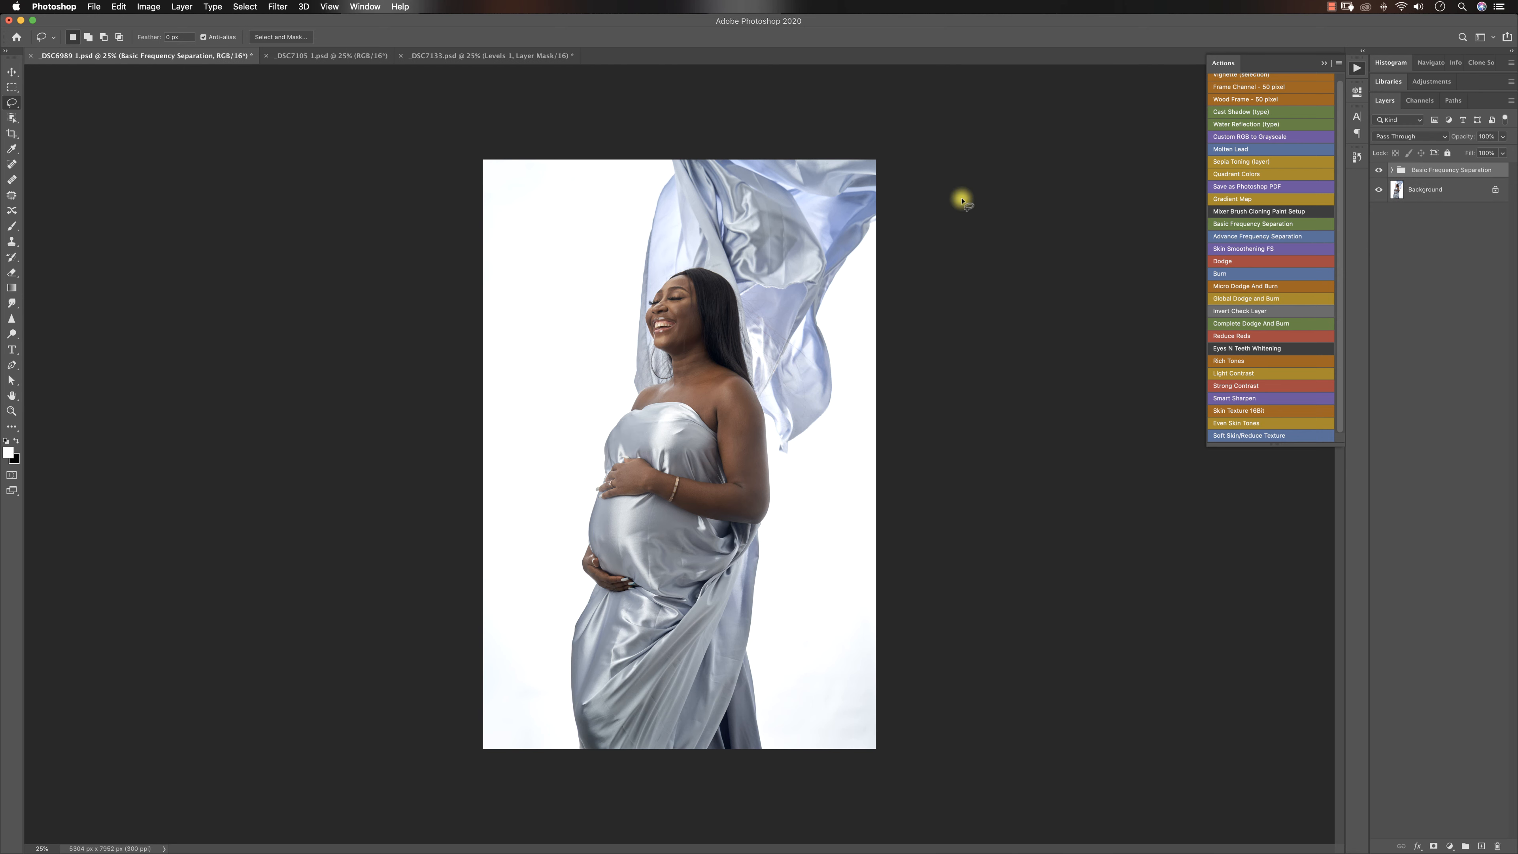
pyautogui.click(14, 239)
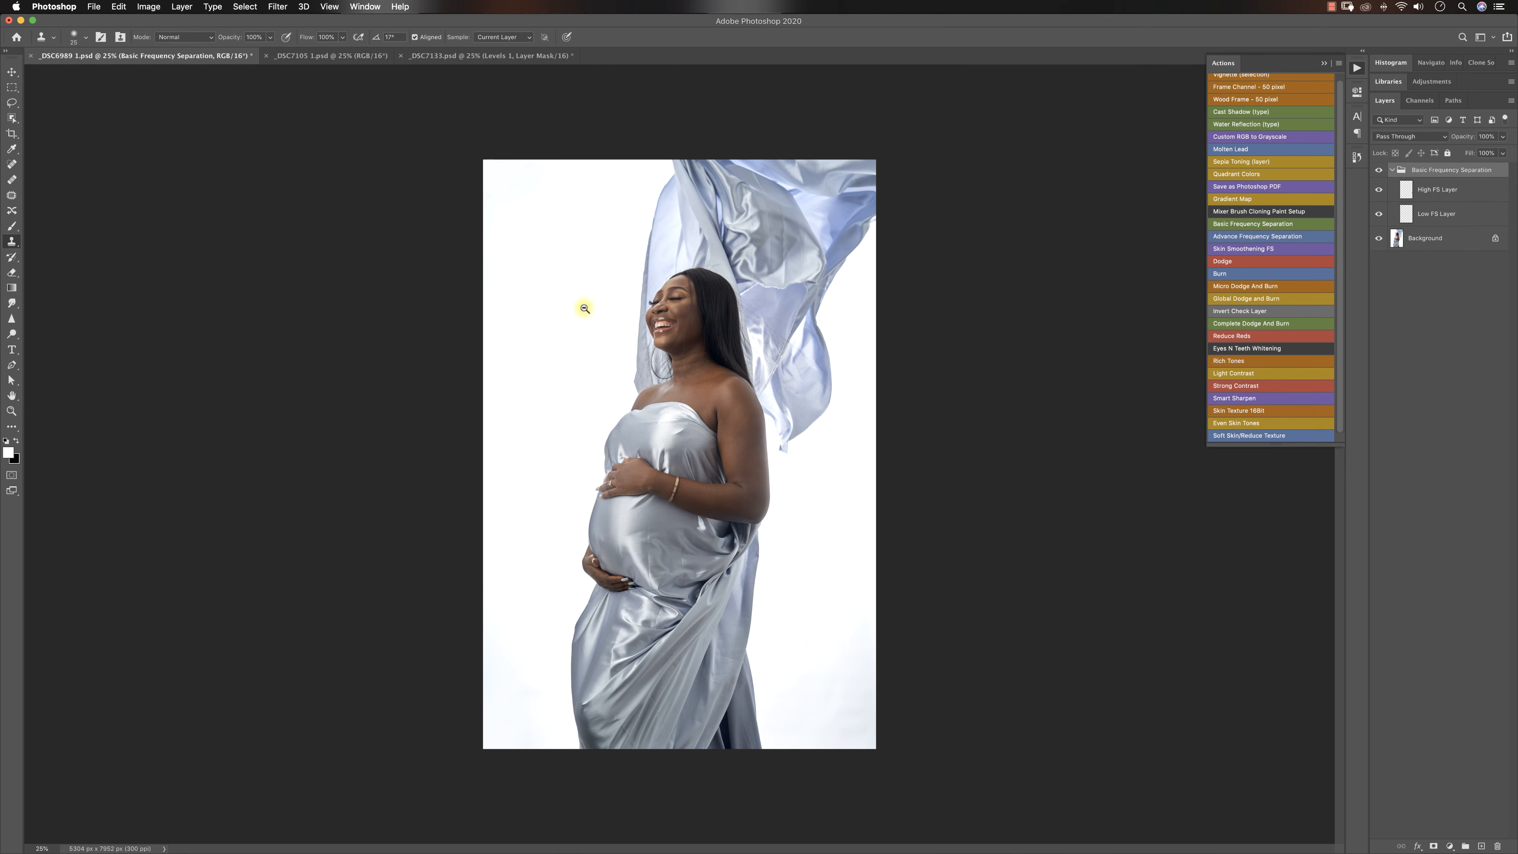
pyautogui.moveTo(678, 288); pyautogui.dragTo(747, 264)
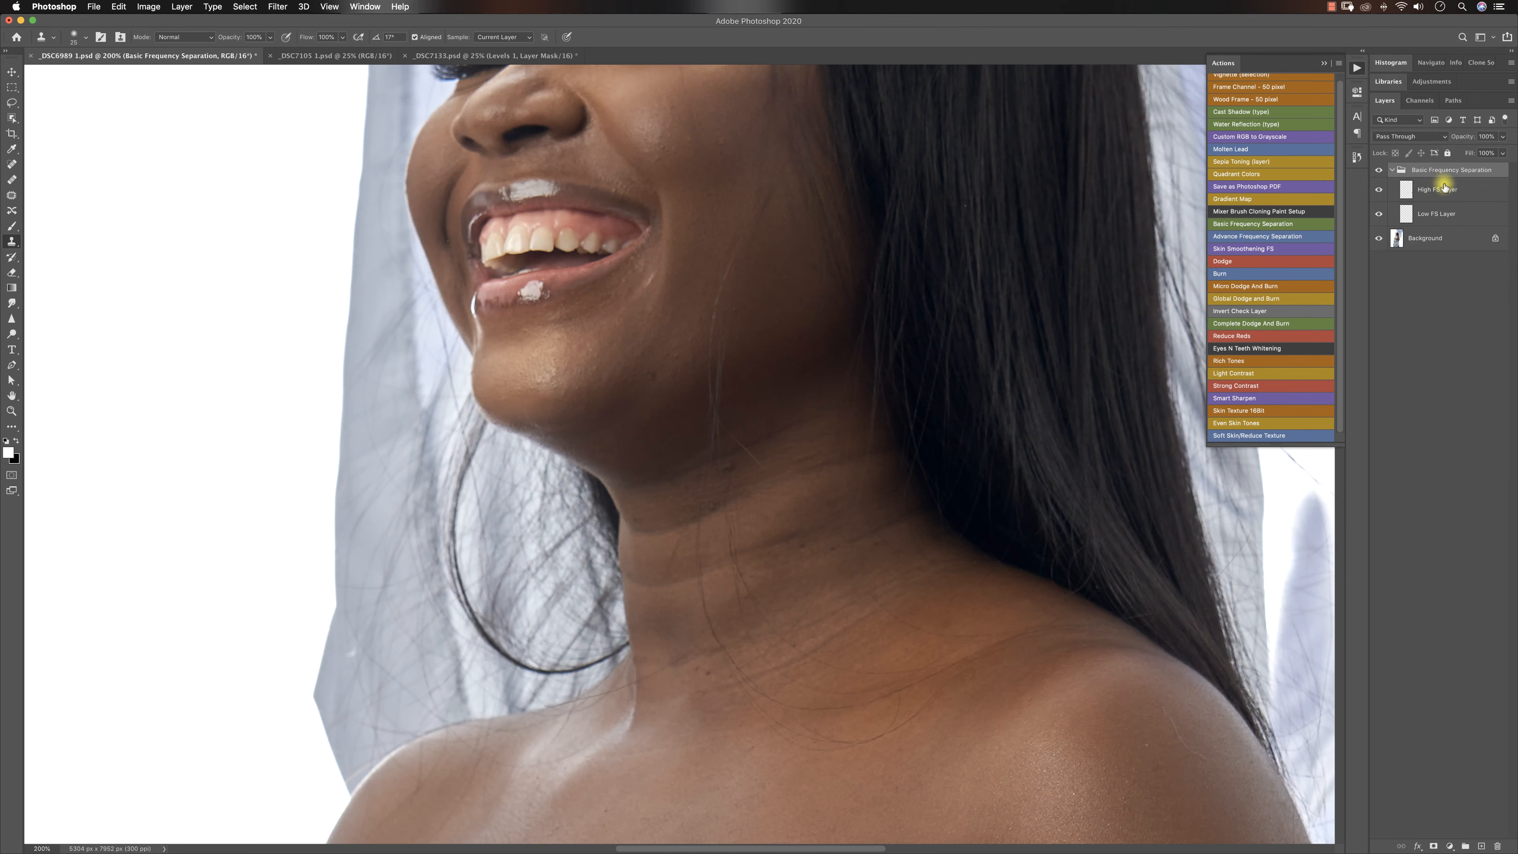
pyautogui.click(1434, 191)
pyautogui.click(1433, 169)
pyautogui.press('Delete')
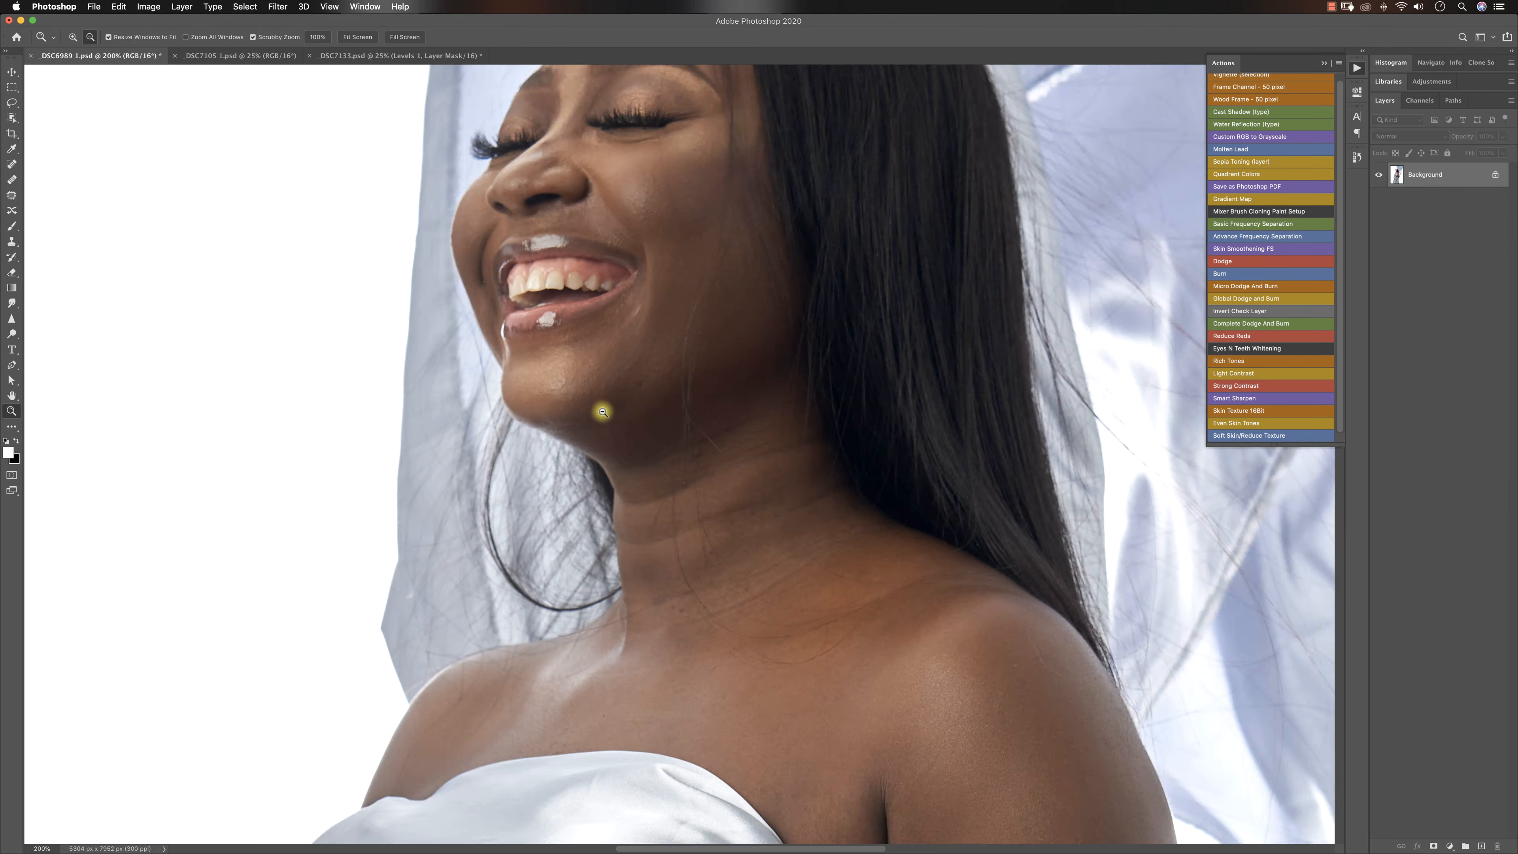
pyautogui.keyDown('alt'); pyautogui.click(603, 412); pyautogui.keyUp('alt')
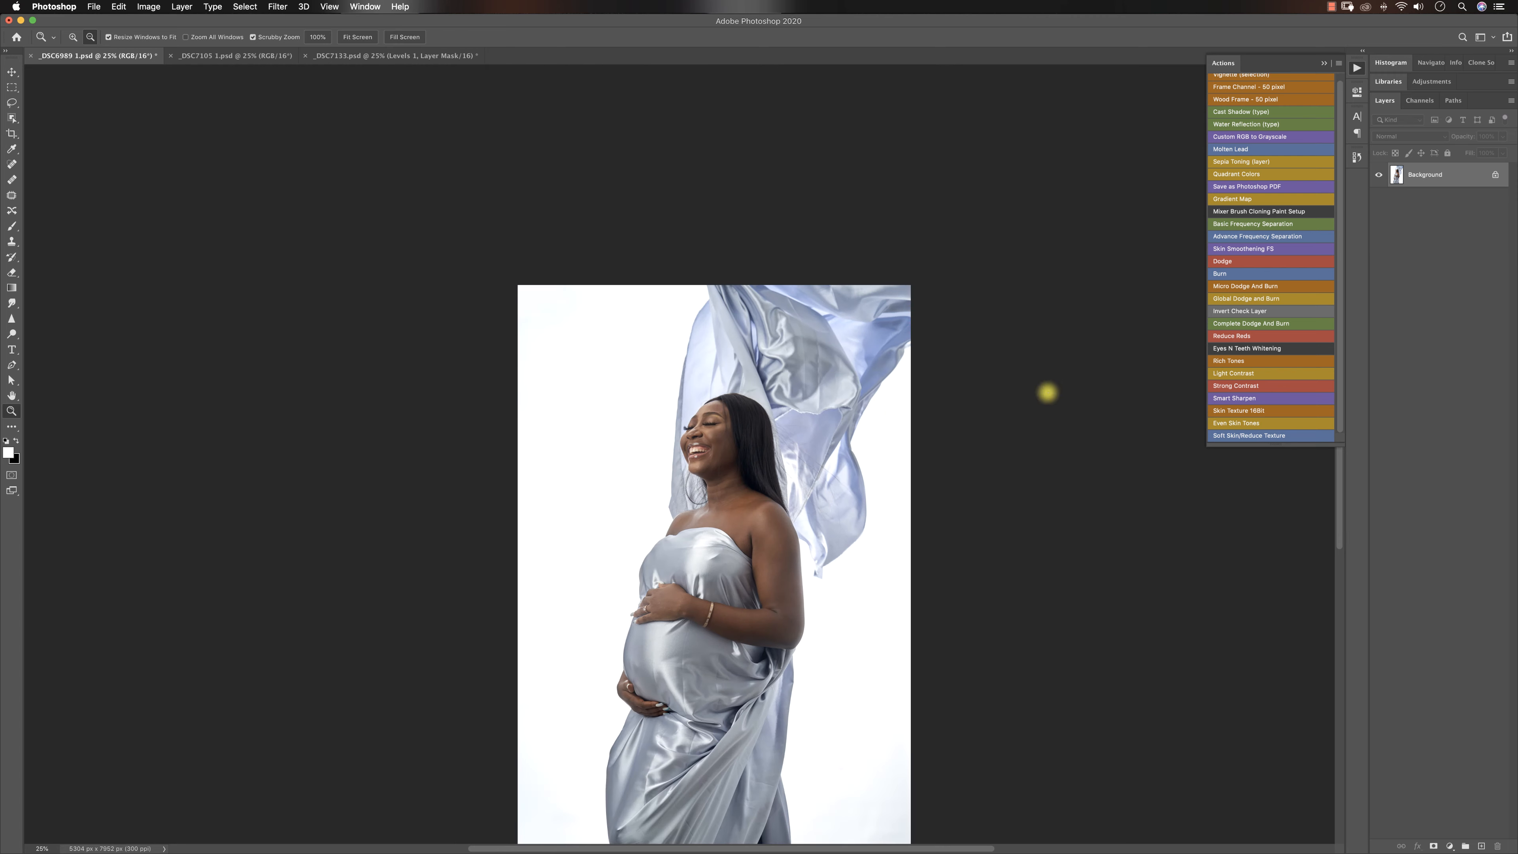
pyautogui.press('super+z')
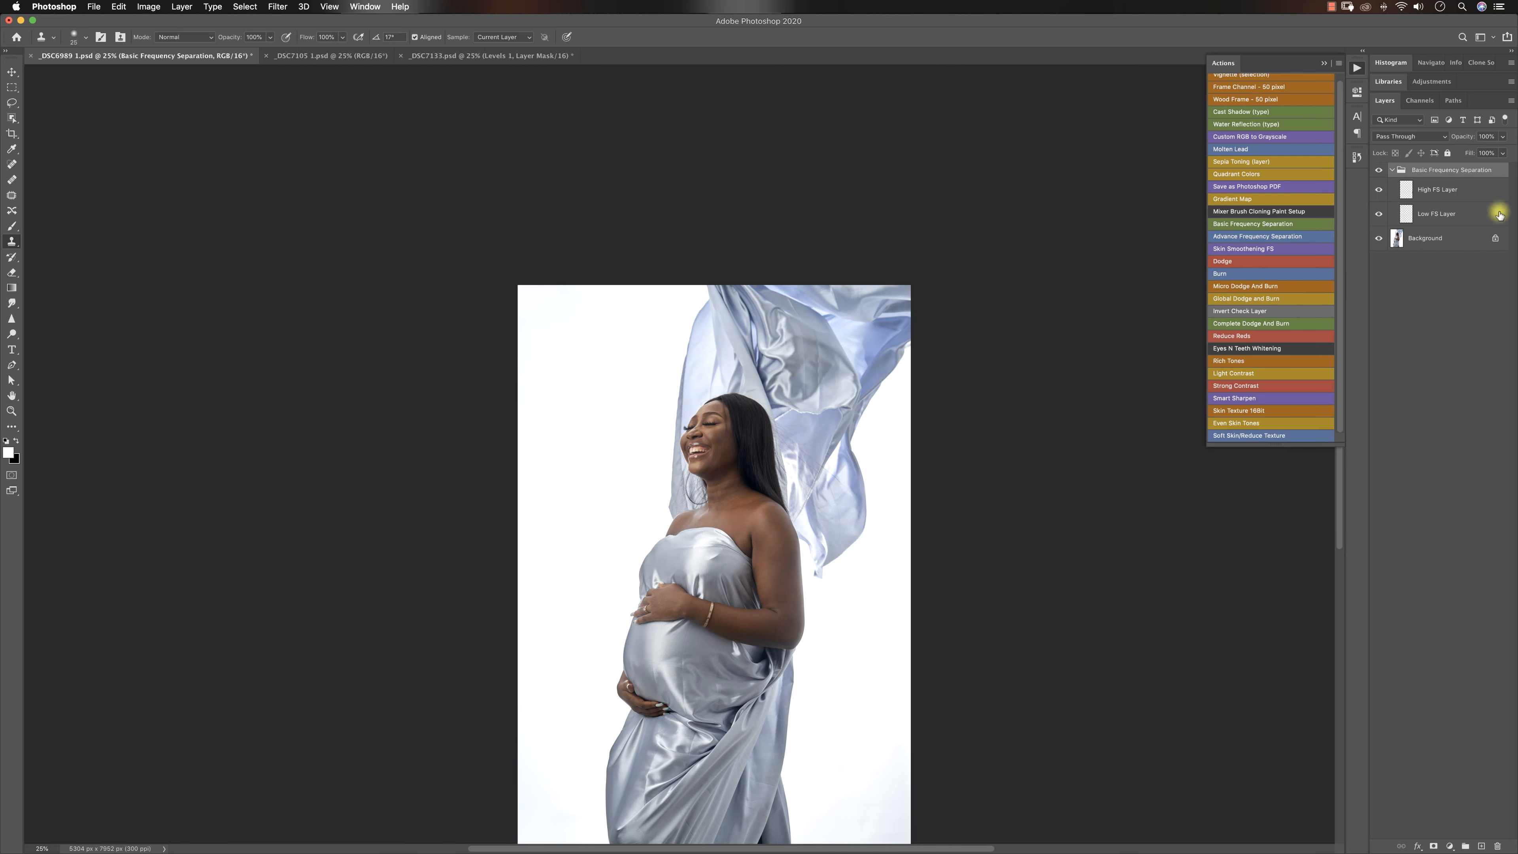
pyautogui.scroll(-5, 837, 483)
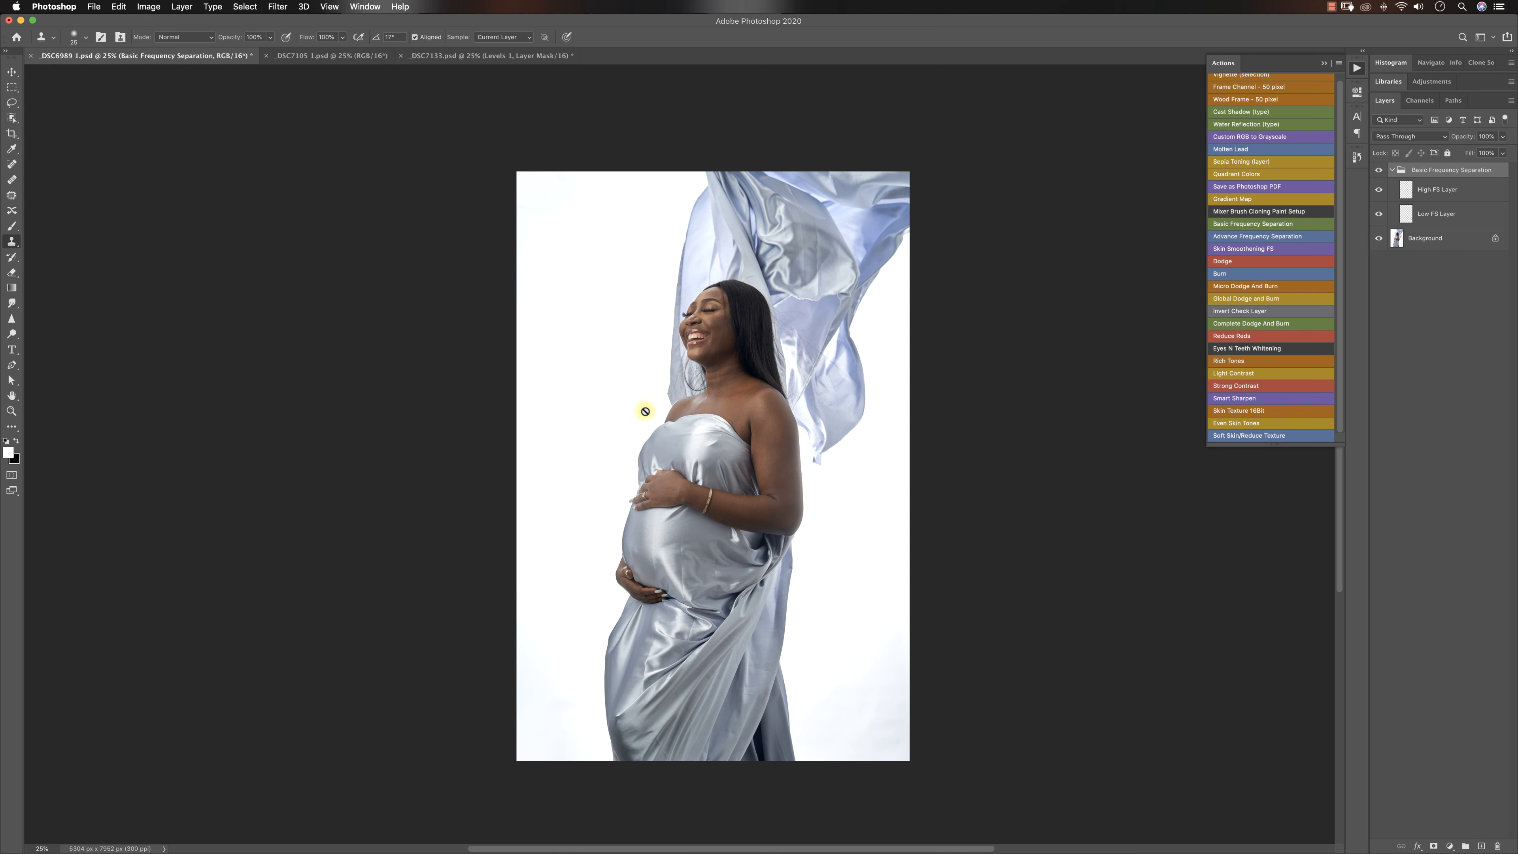
pyautogui.click(7, 73)
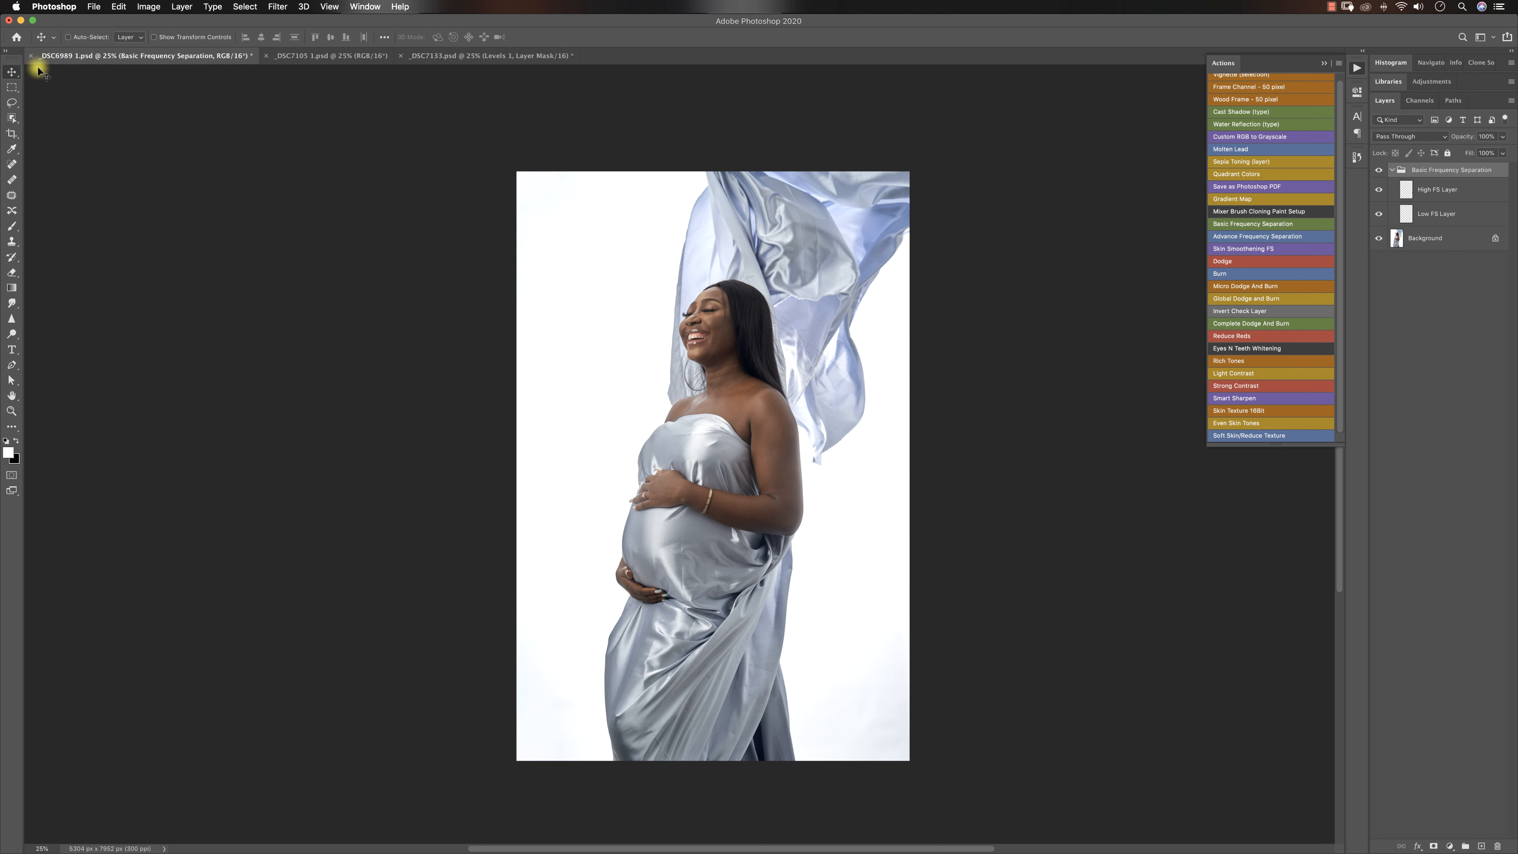
pyautogui.press('BackSpace')
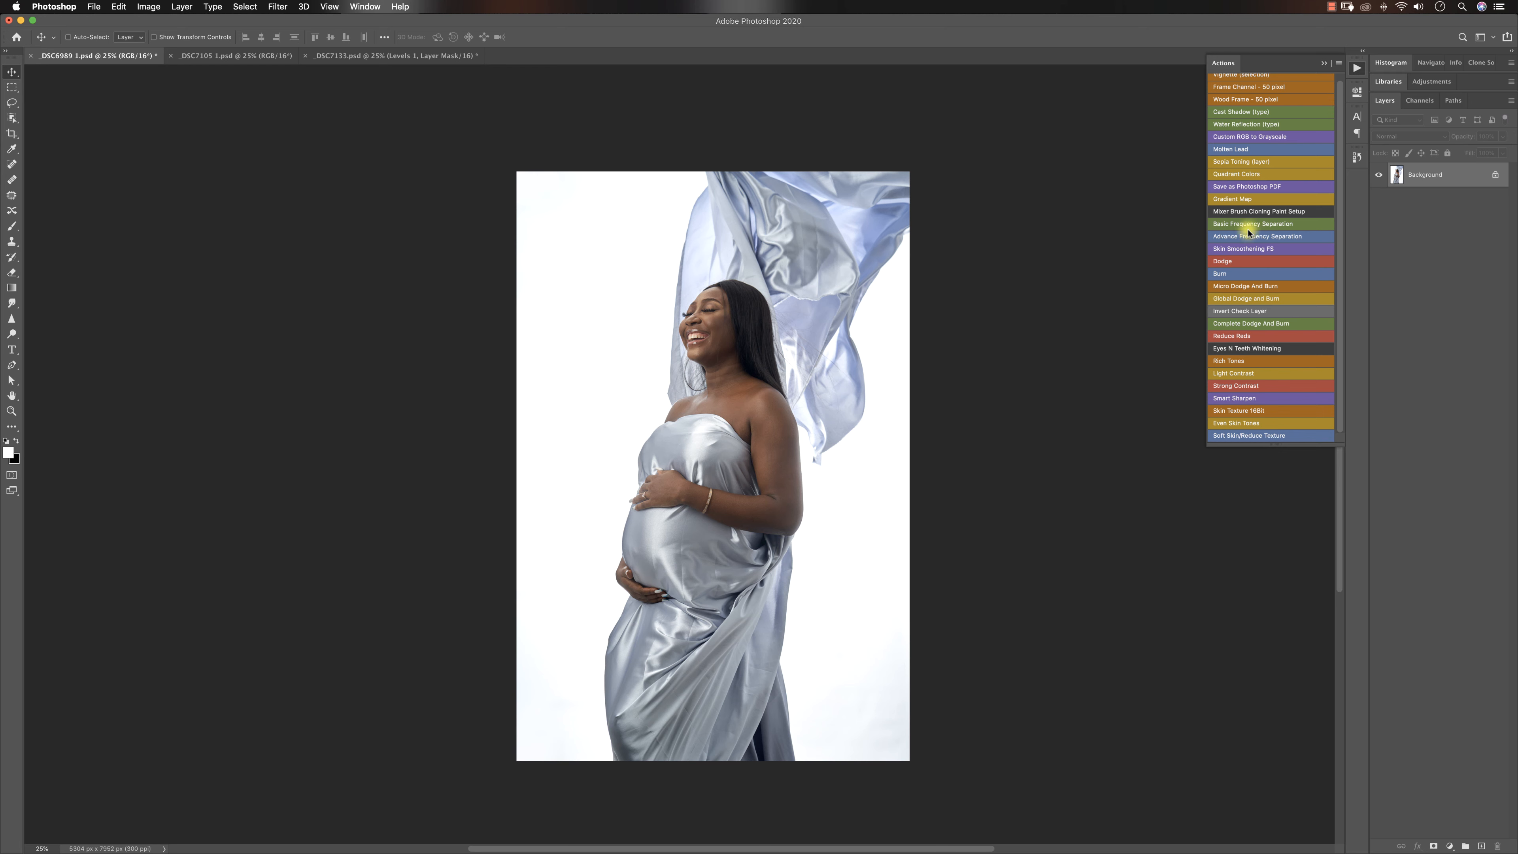
# - Run the Basic Frequency Separation action on the Background, accept its Gaussian Blur radius, and select the High FS Layer in the resulting group
pyautogui.click(1221, 236)
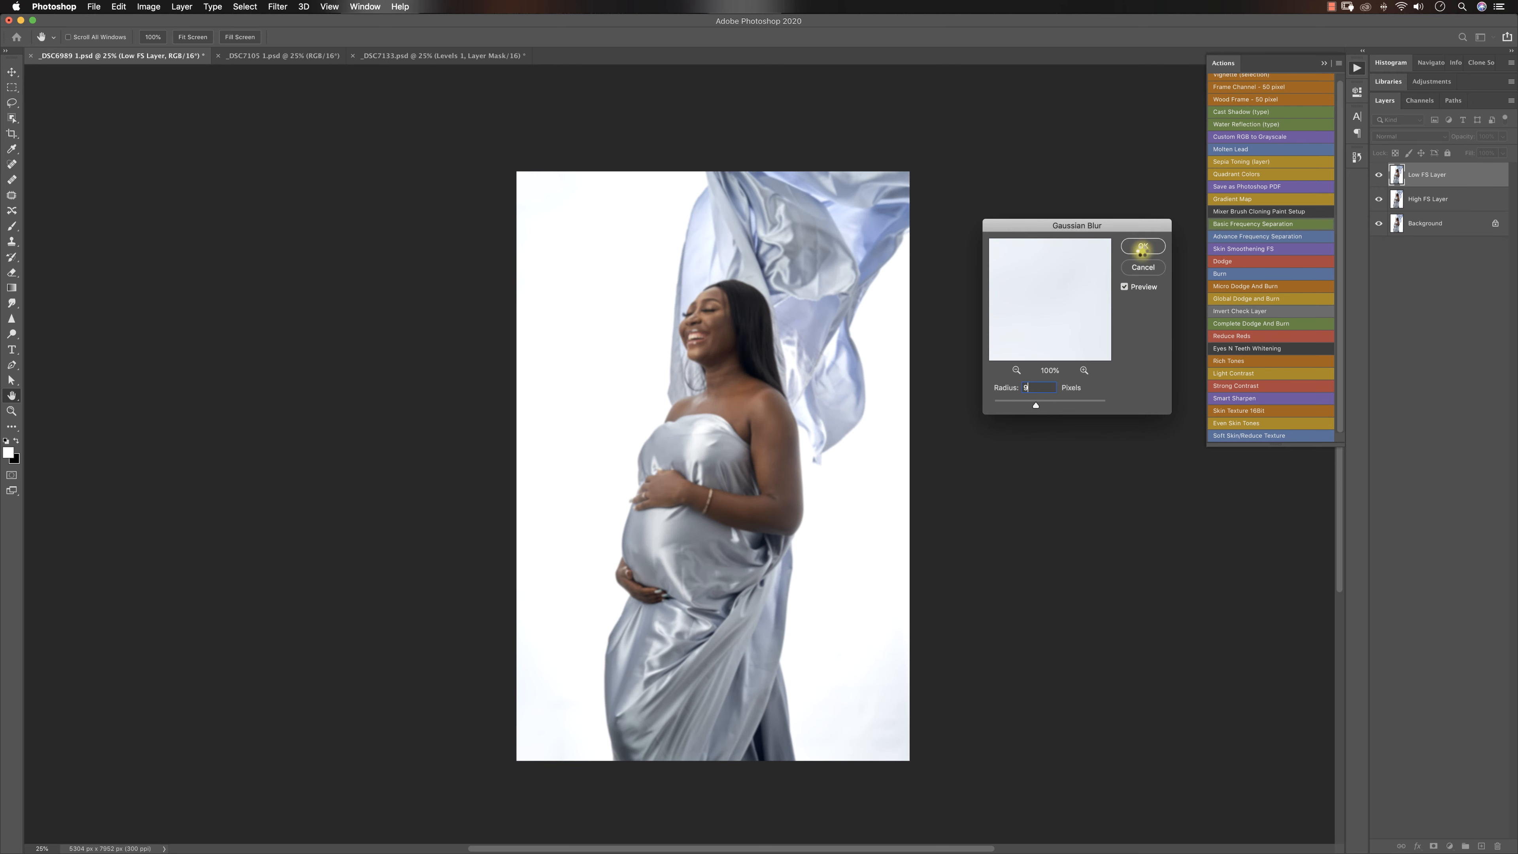
pyautogui.click(1142, 247)
pyautogui.click(1394, 171)
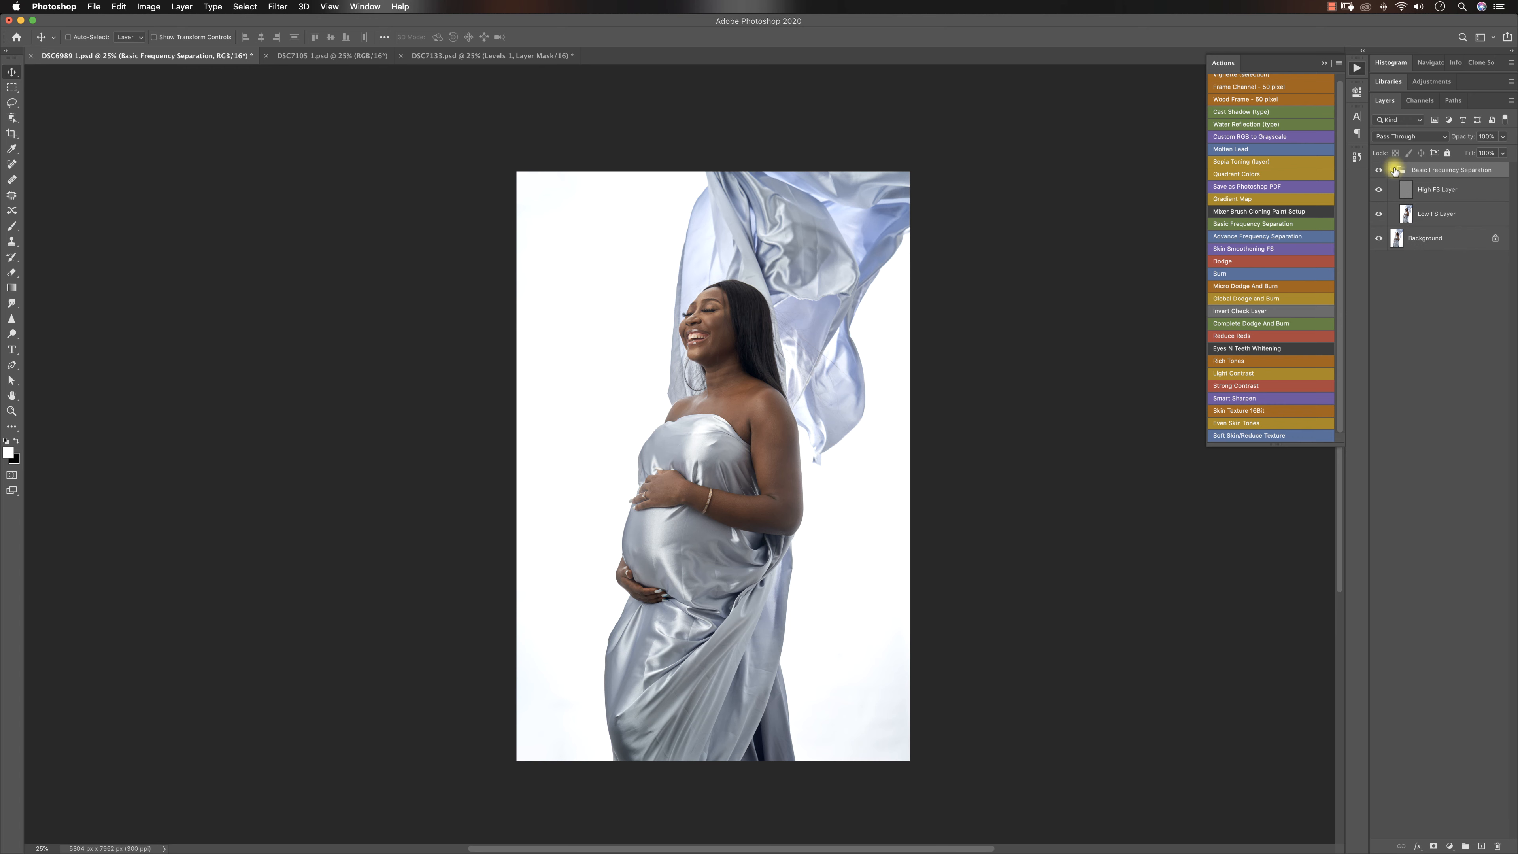
pyautogui.click(1417, 191)
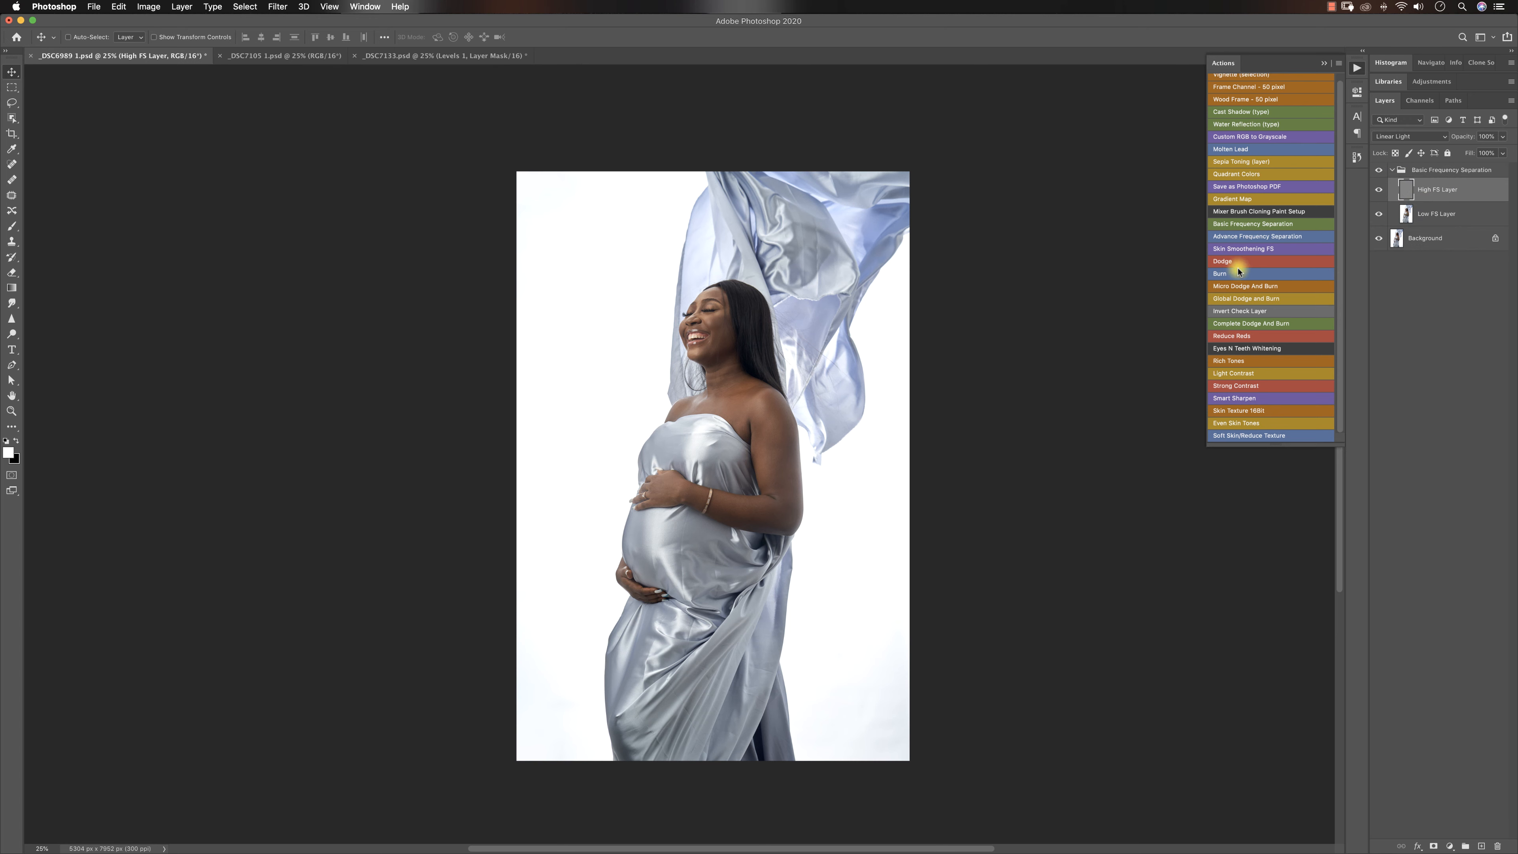
# - Clone clean skin texture over blemishes and stray hairs on the woman's face and neck on the High FS Layer with the Clone Stamp
pyautogui.press('s')
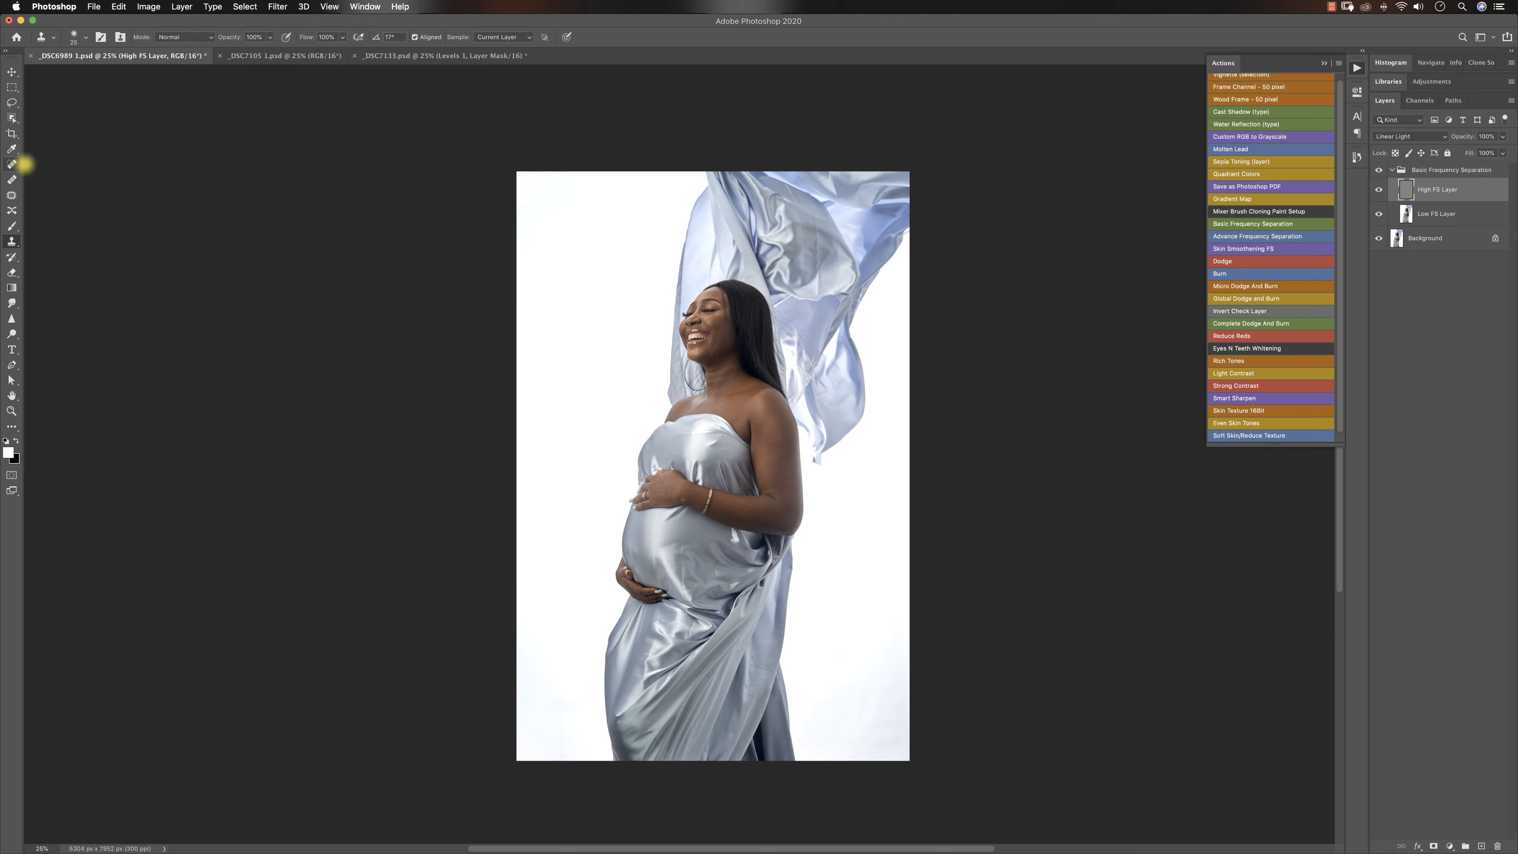
pyautogui.press('z')
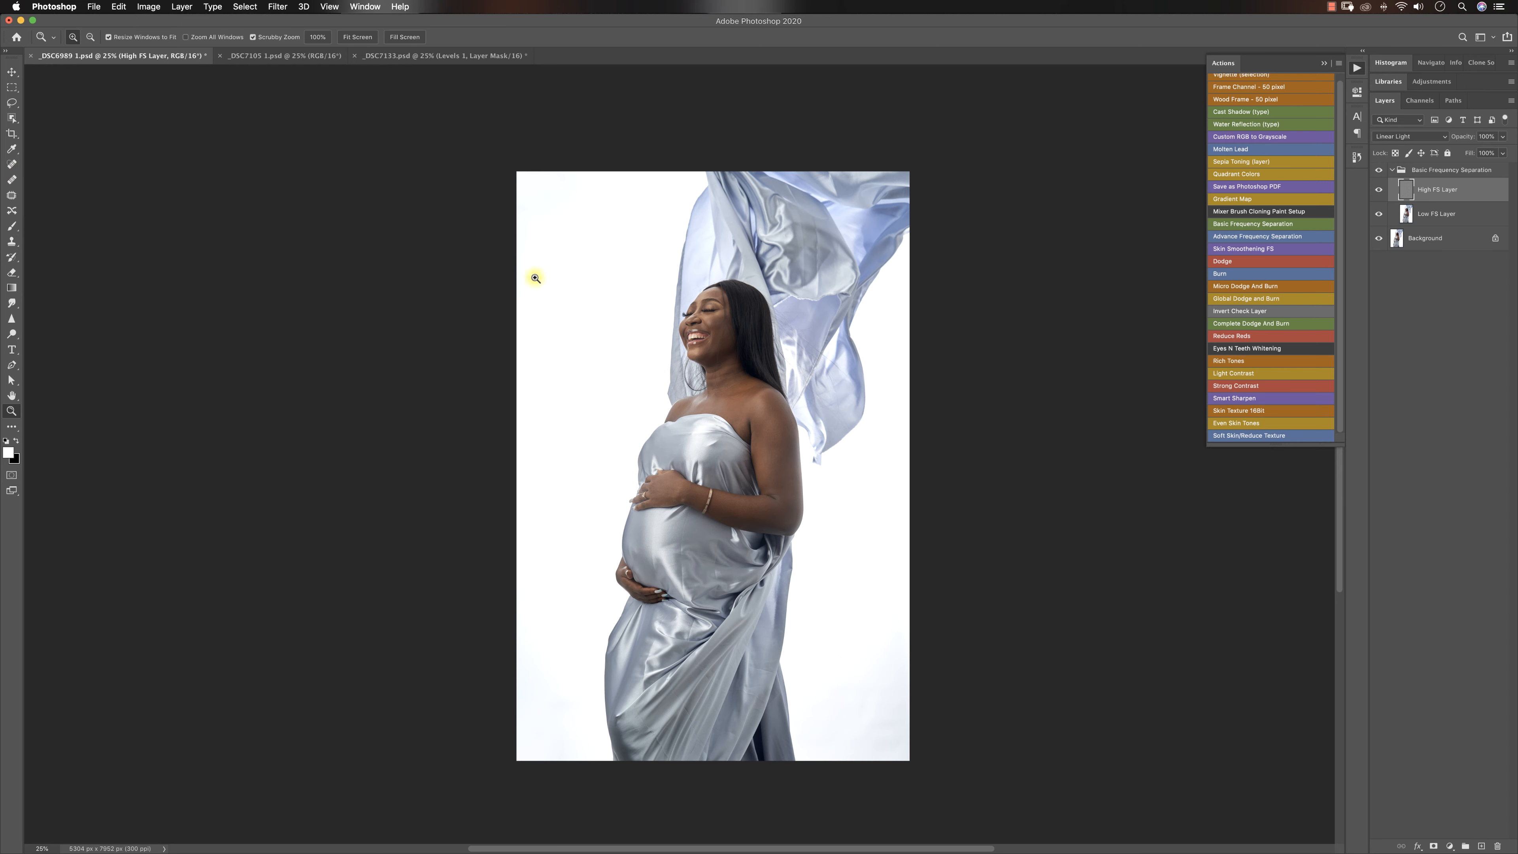
pyautogui.moveTo(731, 316)
pyautogui.mouseDown()
pyautogui.moveTo(718, 292)
pyautogui.moveTo(668, 315)
pyautogui.mouseUp()
pyautogui.press('s')
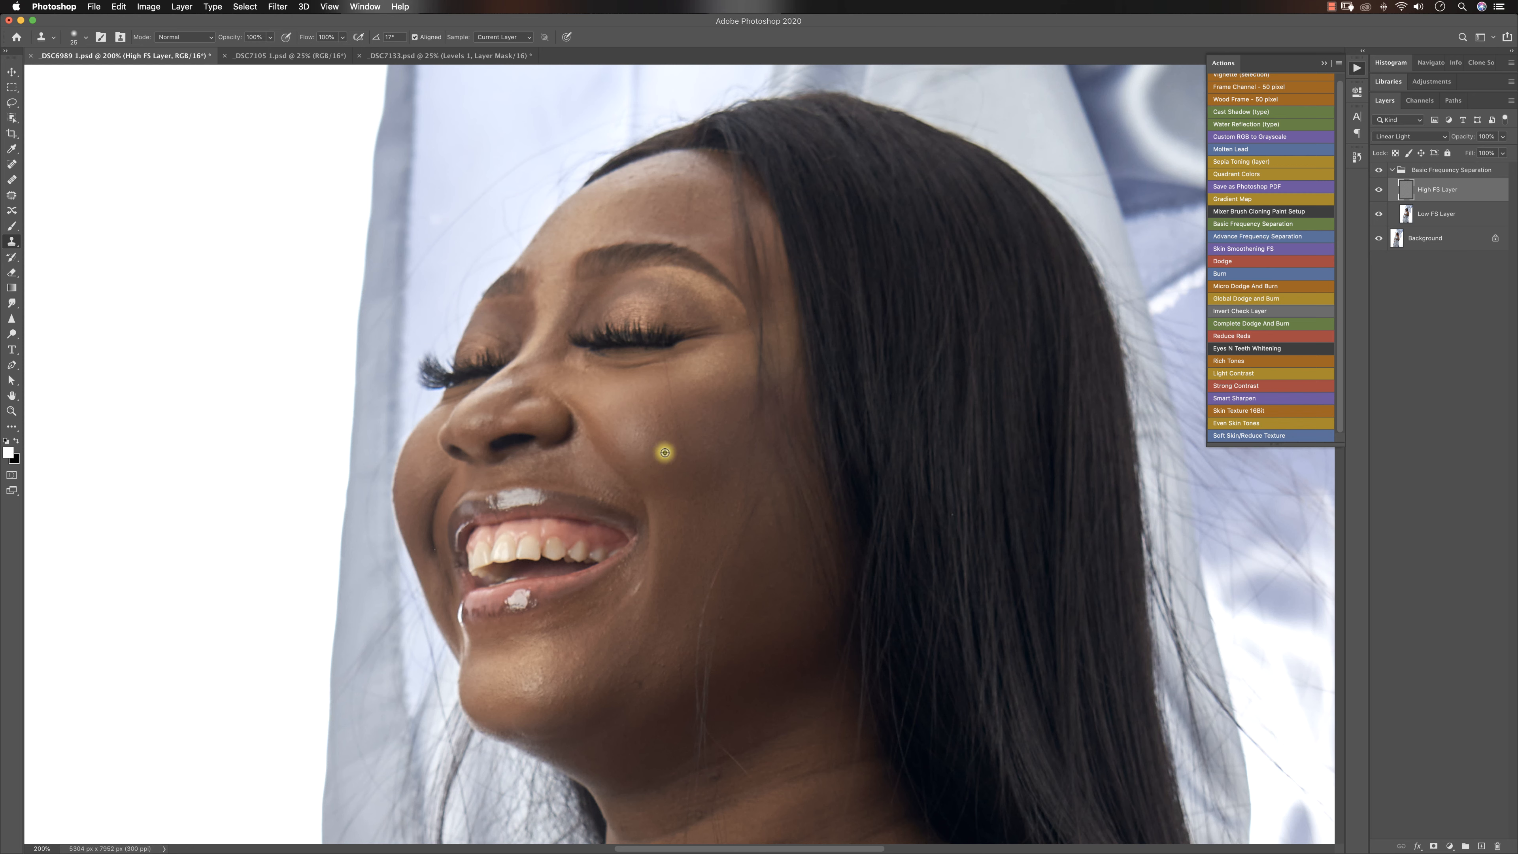
pyautogui.keyDown('alt'); pyautogui.click(676, 444); pyautogui.keyUp('alt')
pyautogui.keyDown('alt'); pyautogui.click(668, 184); pyautogui.keyUp('alt')
pyautogui.keyDown('alt'); pyautogui.click(640, 183); pyautogui.keyUp('alt')
pyautogui.scroll(-3, 705, 574)
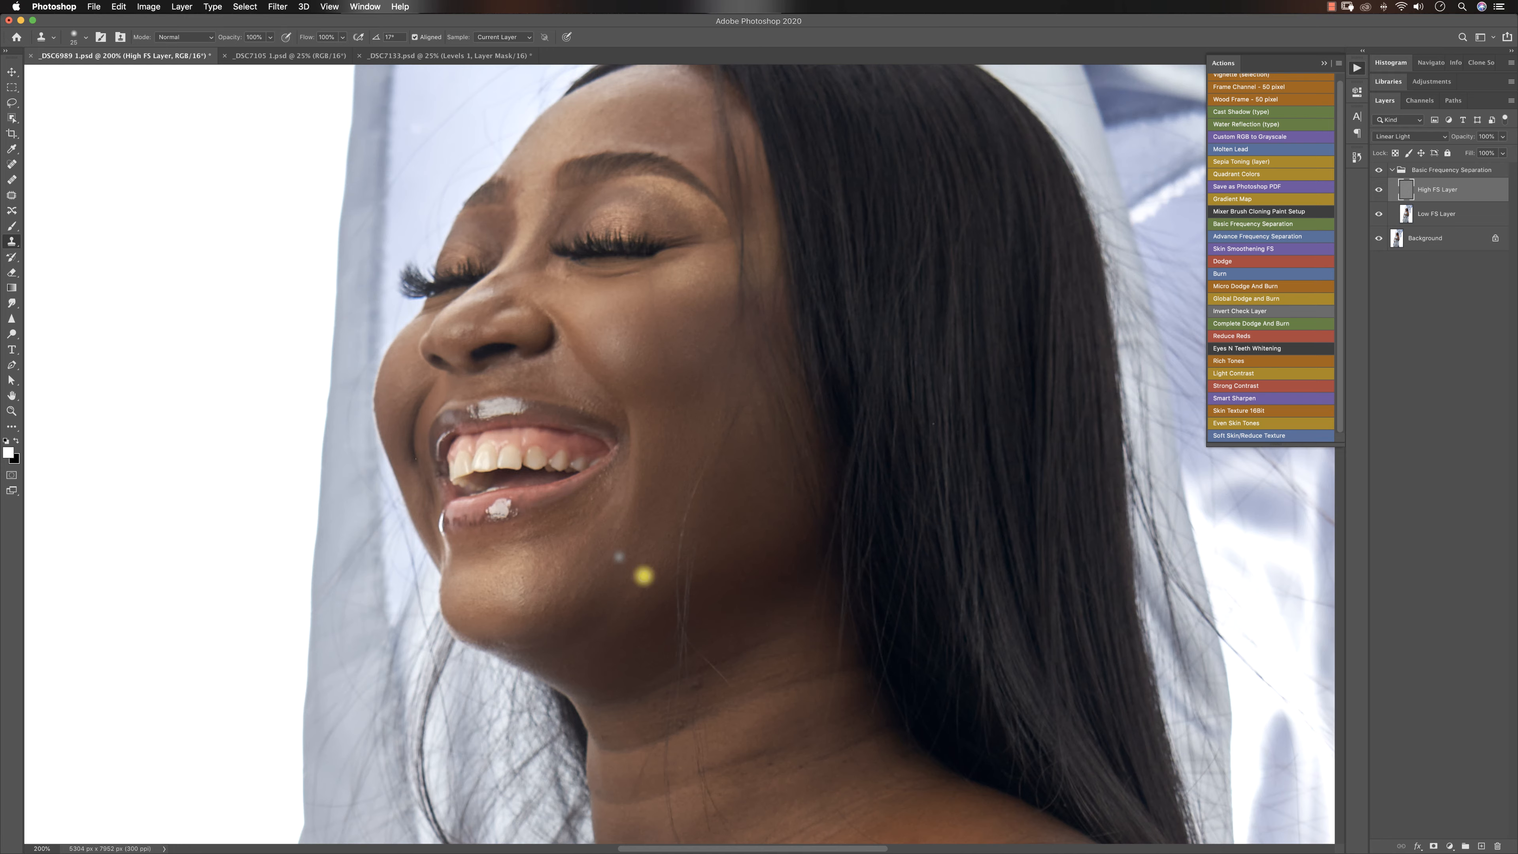
pyautogui.scroll(-4, 648, 556)
pyautogui.keyDown('alt'); pyautogui.click(705, 562); pyautogui.keyUp('alt')
pyautogui.moveTo(688, 543); pyautogui.dragTo(694, 552)
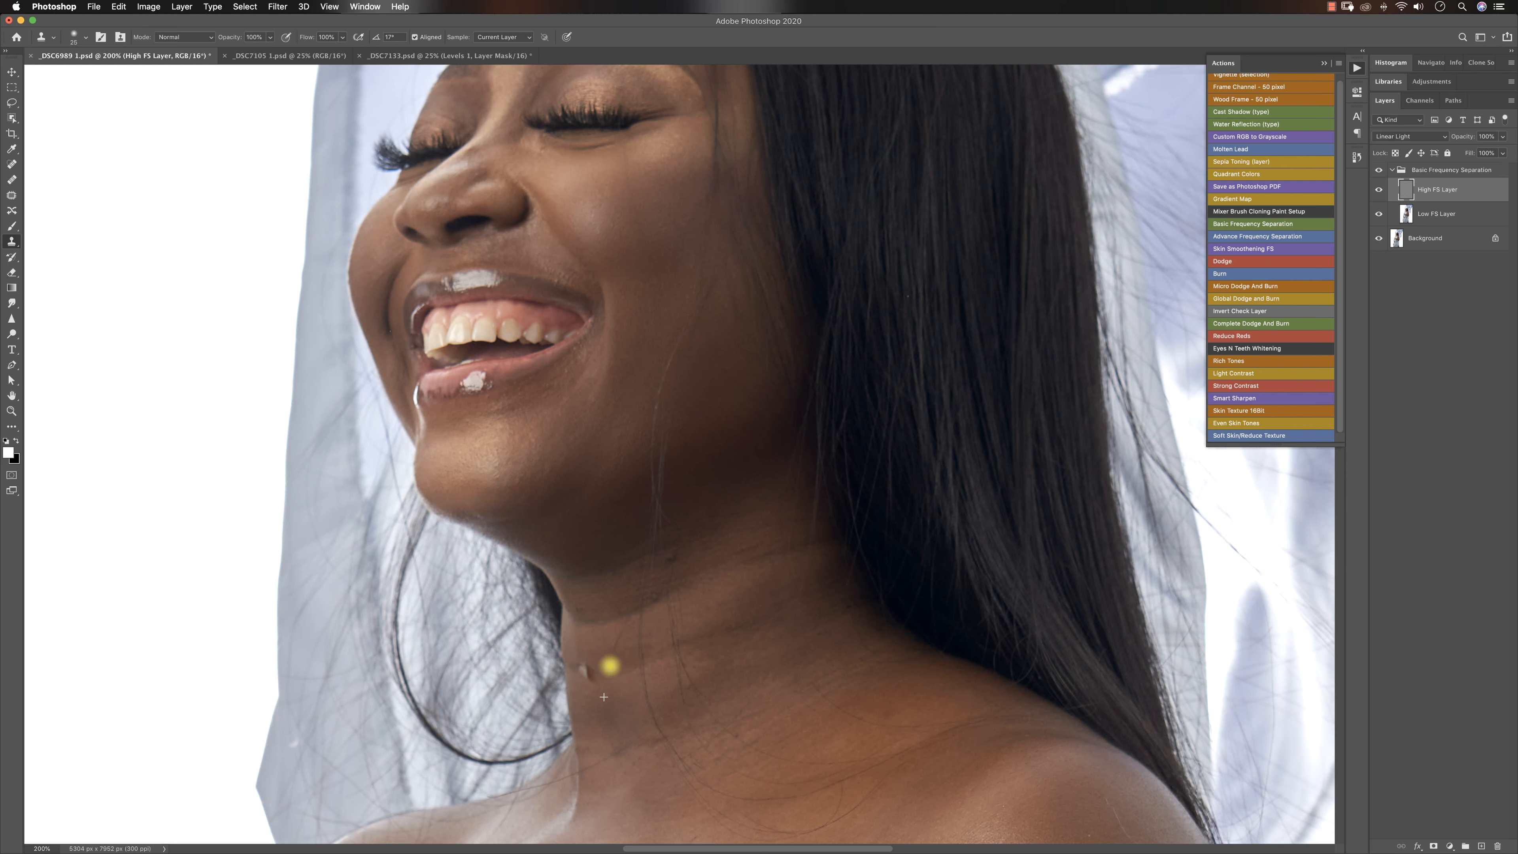
pyautogui.press('super+shift+z')
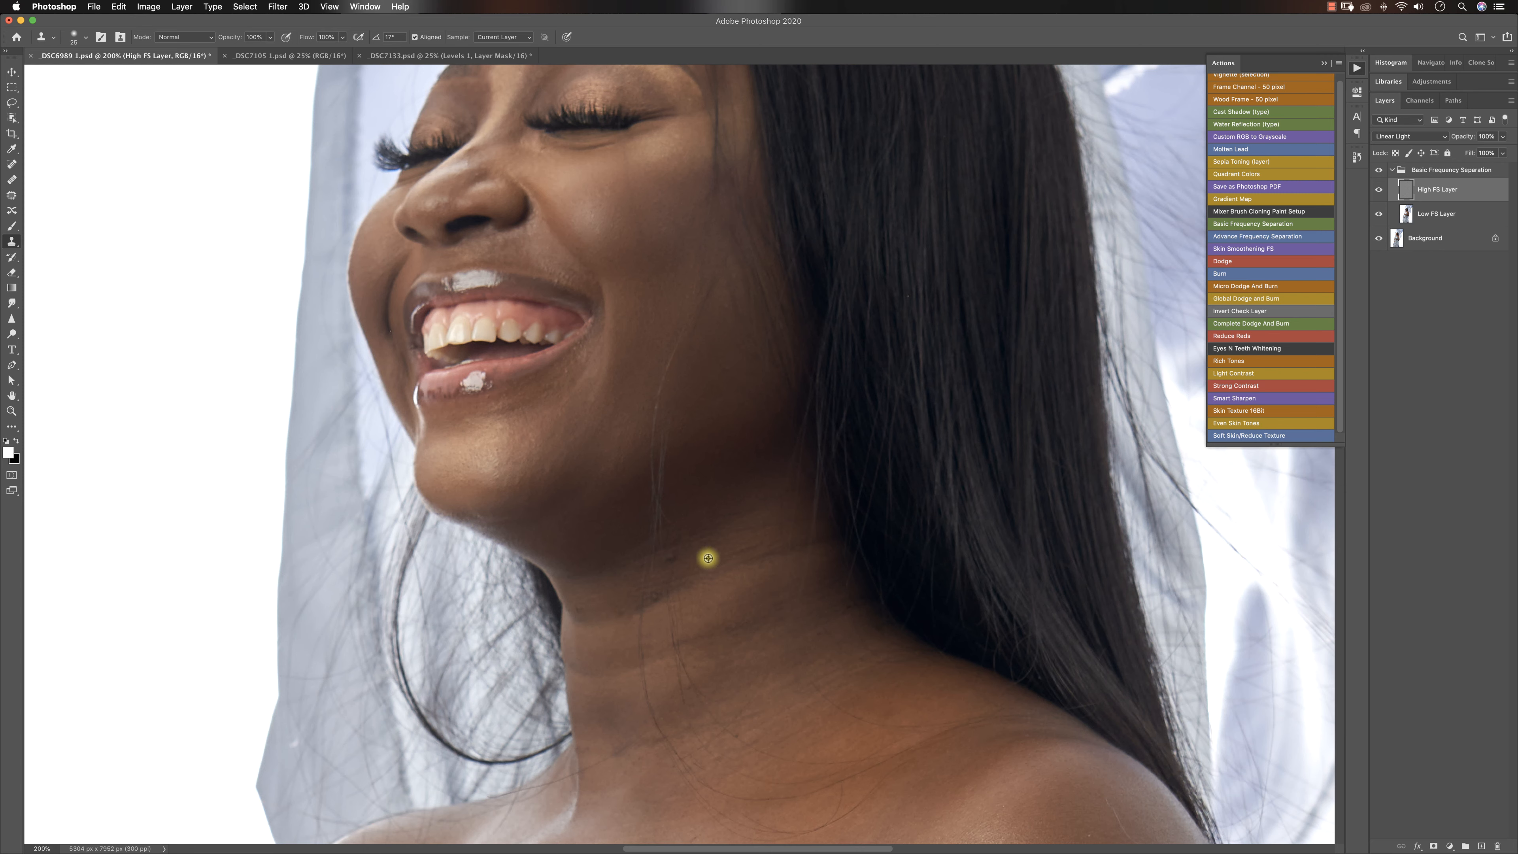
# - Examine the skin texture of the face, mouth area and neck up close and compare it with the whole portrait
pyautogui.press('z')
pyautogui.keyDown('alt'); pyautogui.click(778, 570); pyautogui.keyUp('alt')
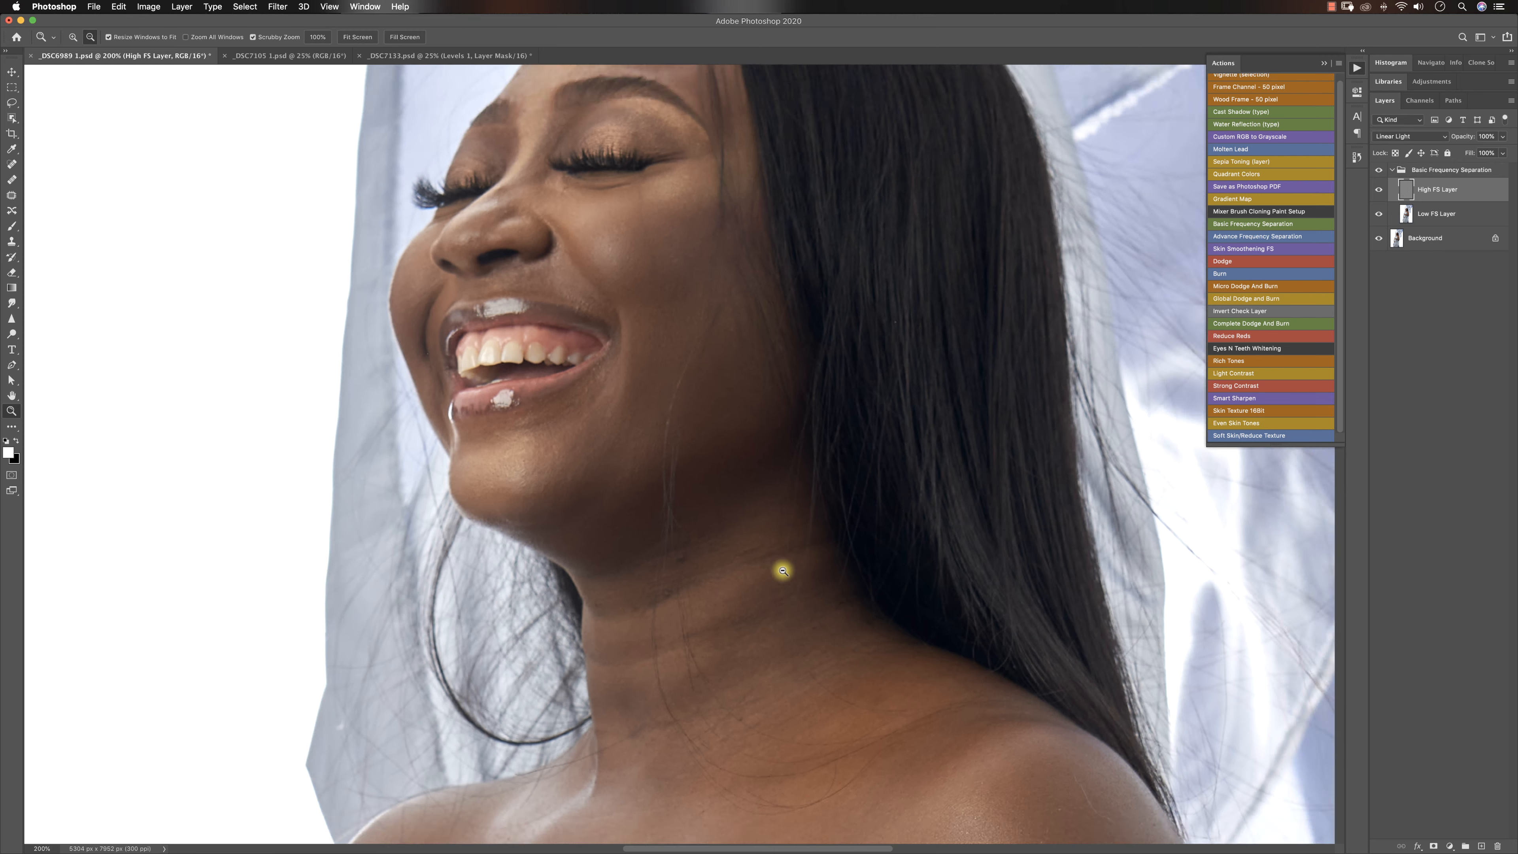
pyautogui.keyDown('alt'); pyautogui.click(778, 570); pyautogui.keyUp('alt')
pyautogui.keyDown('alt'); pyautogui.click(785, 590); pyautogui.keyUp('alt')
pyautogui.keyDown('alt'); pyautogui.click(804, 630); pyautogui.keyUp('alt')
pyautogui.keyDown('alt'); pyautogui.click(751, 647); pyautogui.keyUp('alt')
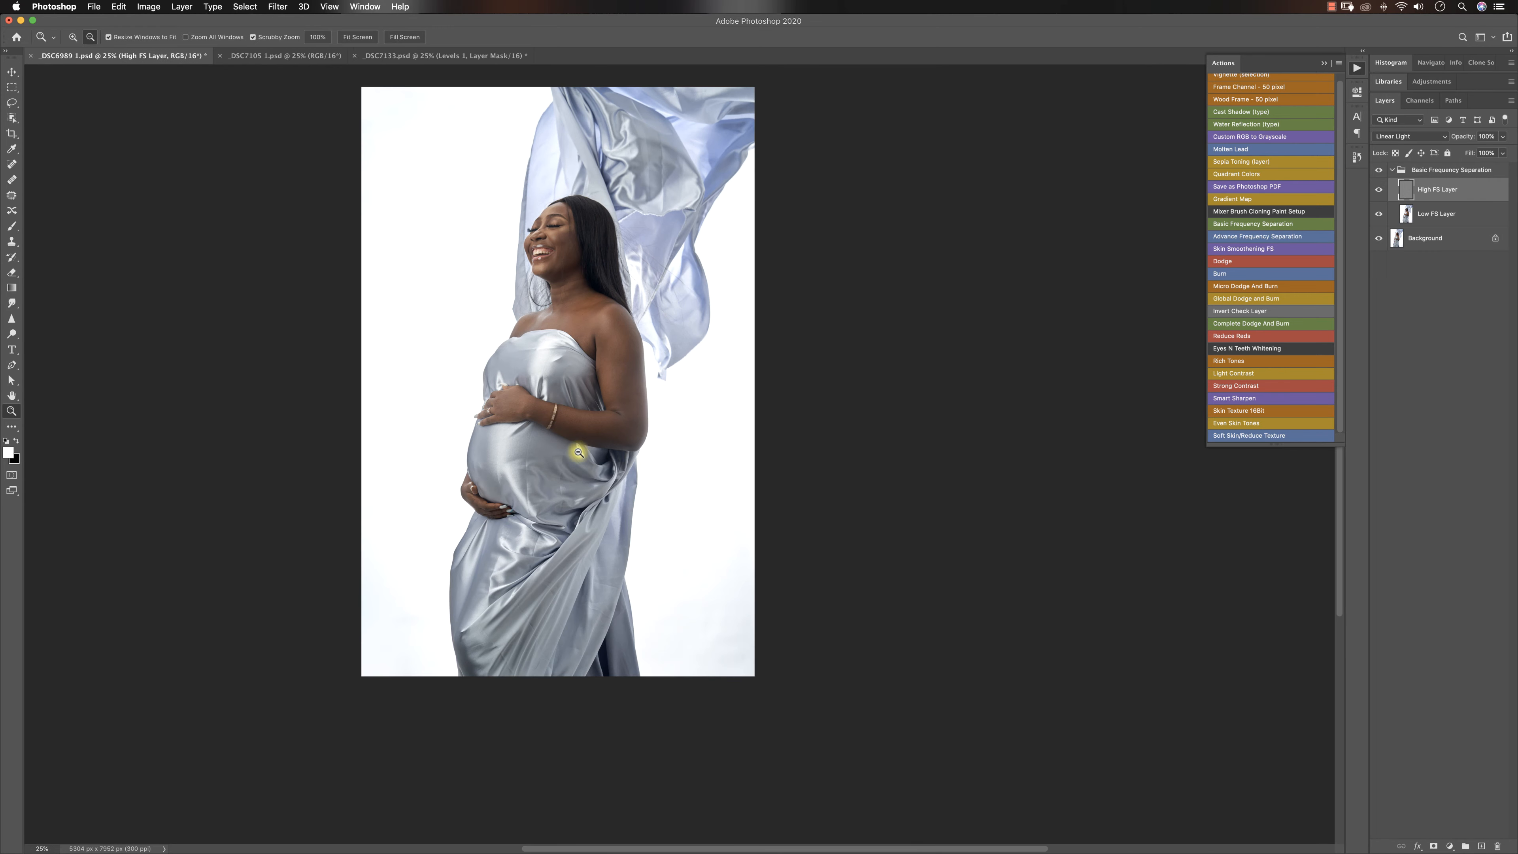
pyautogui.keyDown('alt'); pyautogui.click(579, 453); pyautogui.keyUp('alt')
pyautogui.click(641, 362)
pyautogui.click(665, 339)
pyautogui.click(678, 304)
pyautogui.click(687, 265)
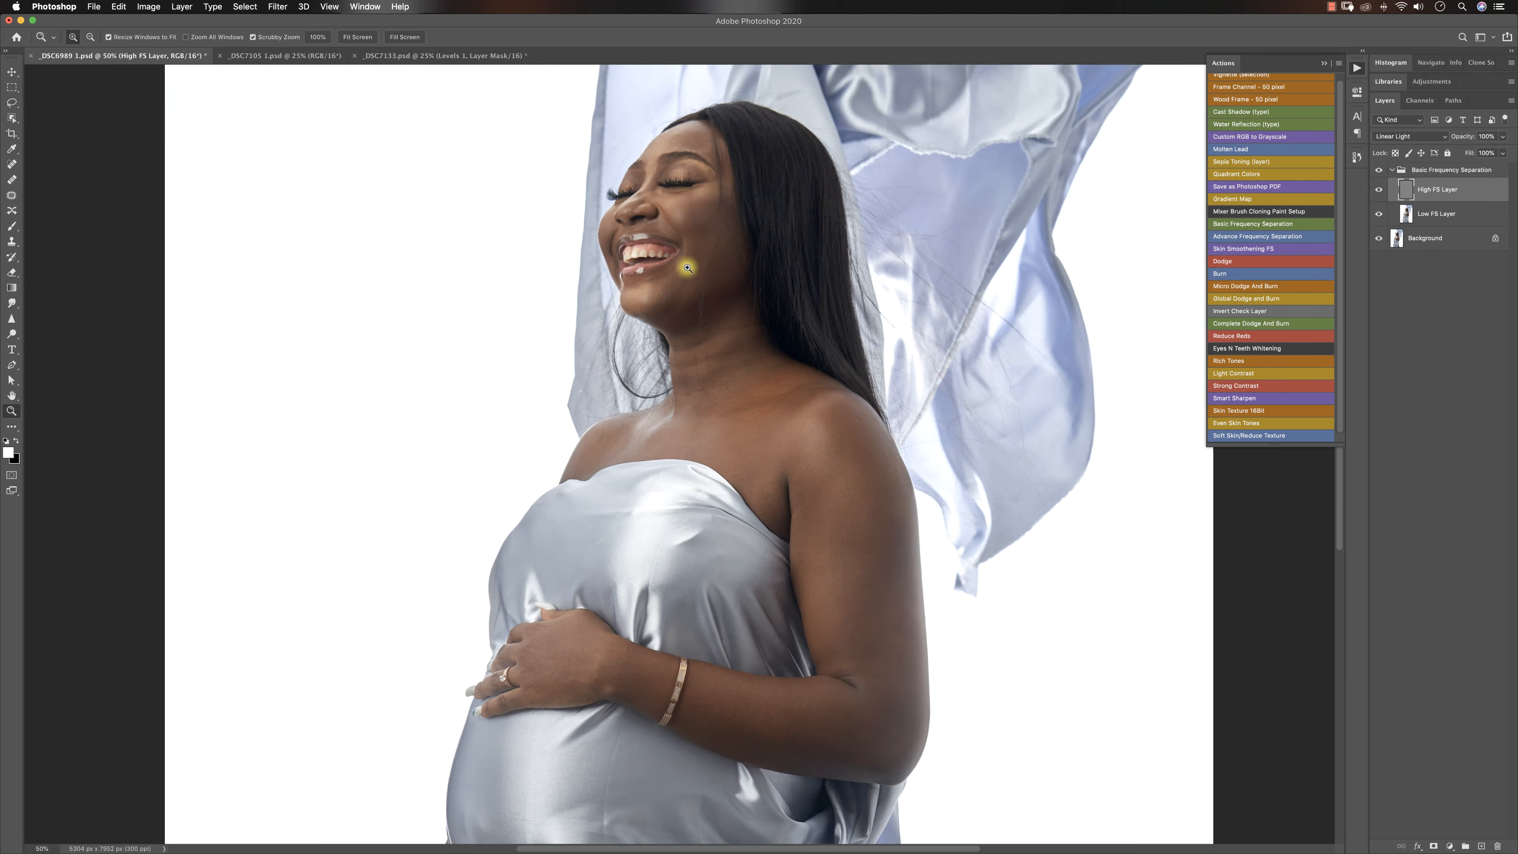
pyautogui.click(710, 223)
pyautogui.click(687, 180)
pyautogui.click(699, 221)
pyautogui.press('s')
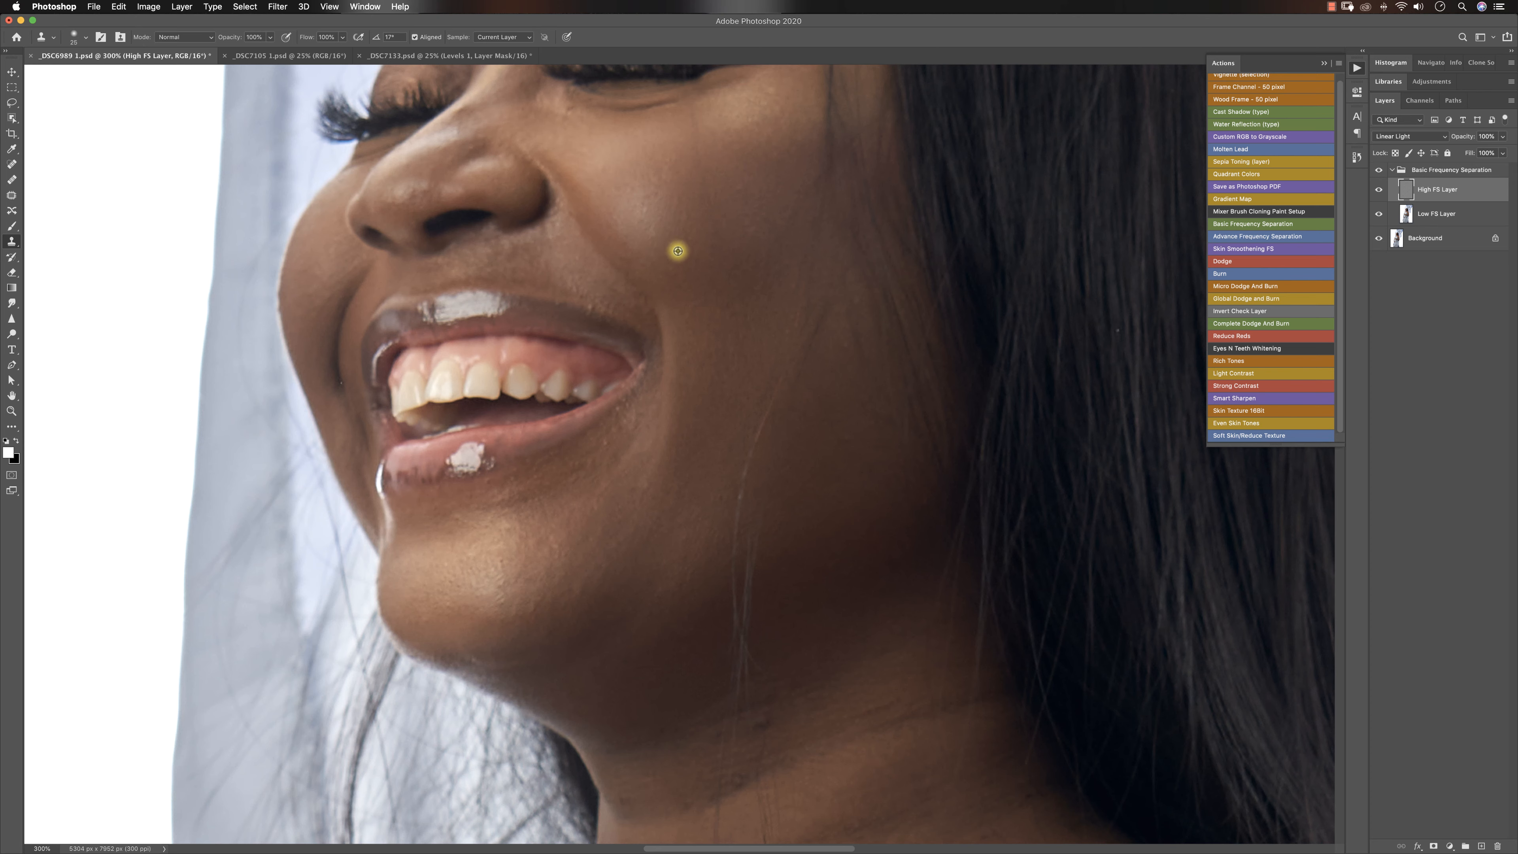
pyautogui.press('z')
pyautogui.keyDown('alt'); pyautogui.click(790, 382); pyautogui.keyUp('alt')
pyautogui.keyDown('alt'); pyautogui.click(775, 380); pyautogui.keyUp('alt')
pyautogui.keyDown('alt'); pyautogui.click(747, 389); pyautogui.keyUp('alt')
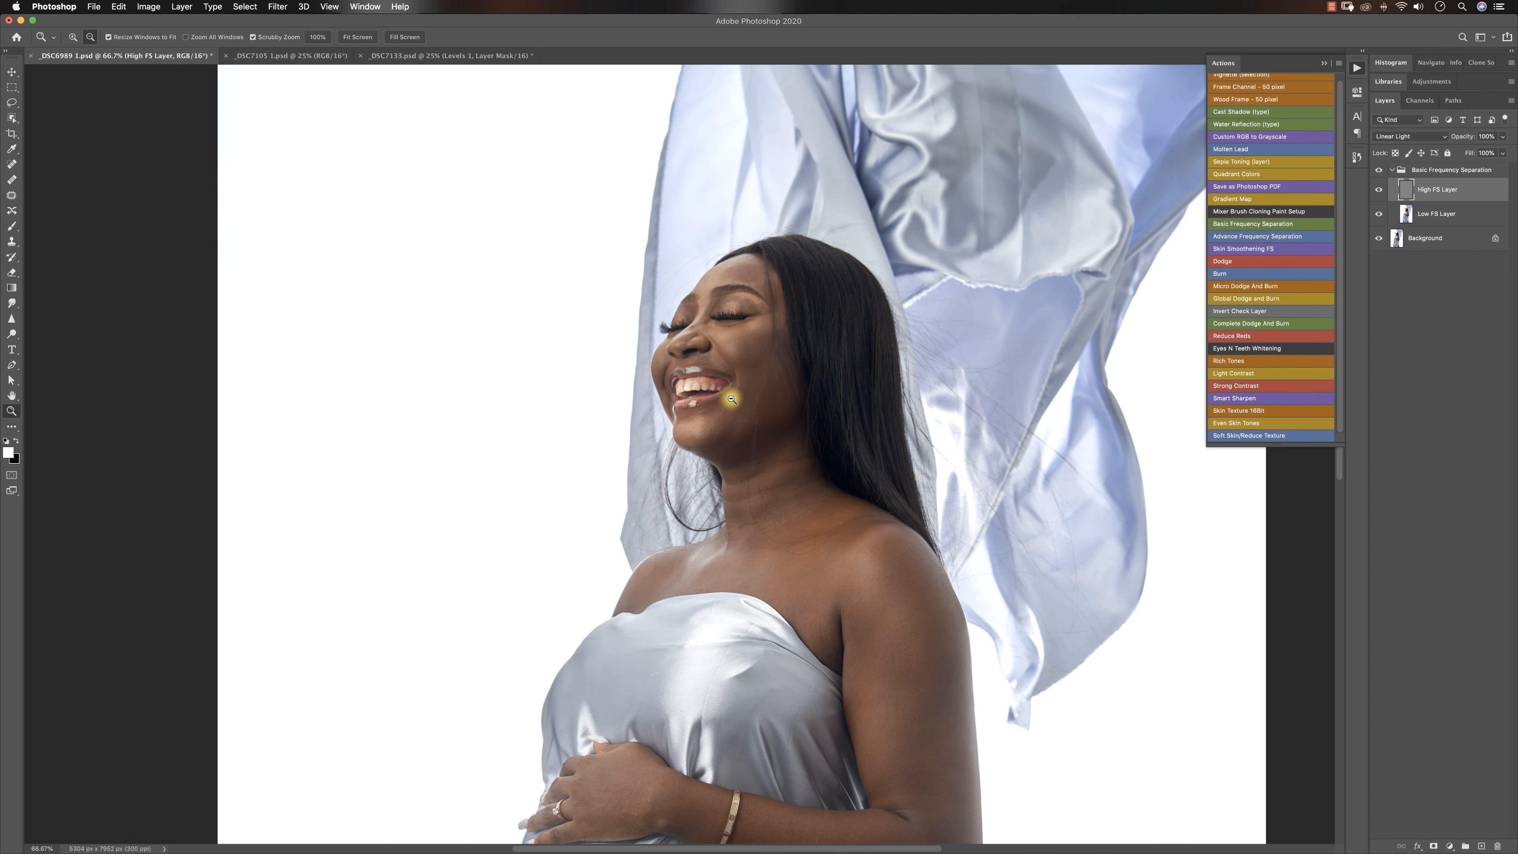
pyautogui.click(656, 366)
pyautogui.click(668, 358)
pyautogui.click(682, 353)
pyautogui.click(682, 352)
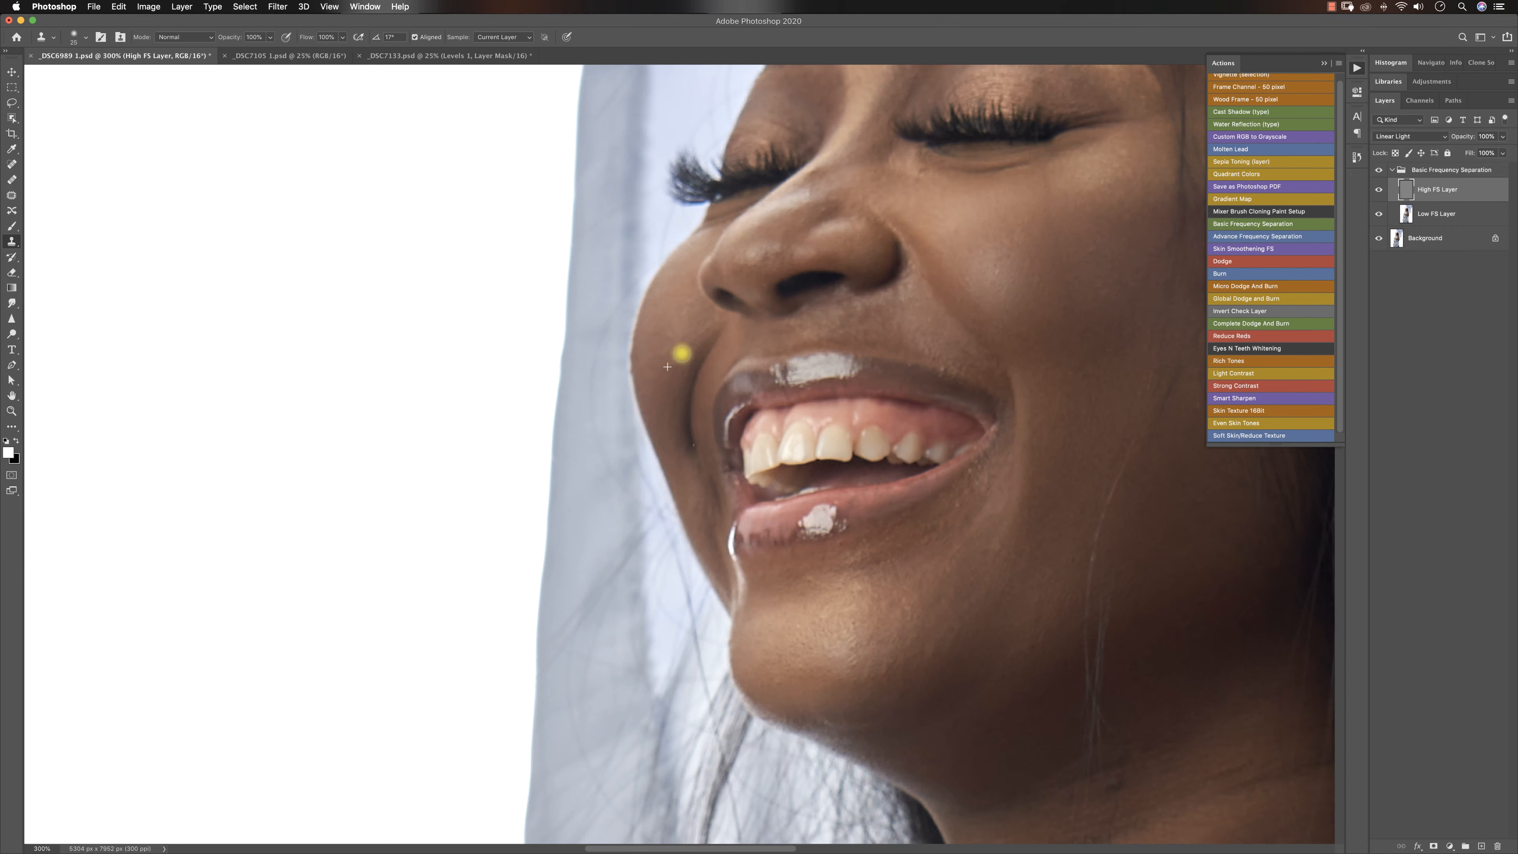
pyautogui.keyDown('alt'); pyautogui.click(931, 390); pyautogui.keyUp('alt')
pyautogui.keyDown('alt'); pyautogui.click(931, 390); pyautogui.keyUp('alt')
pyautogui.keyDown('alt'); pyautogui.click(936, 399); pyautogui.keyUp('alt')
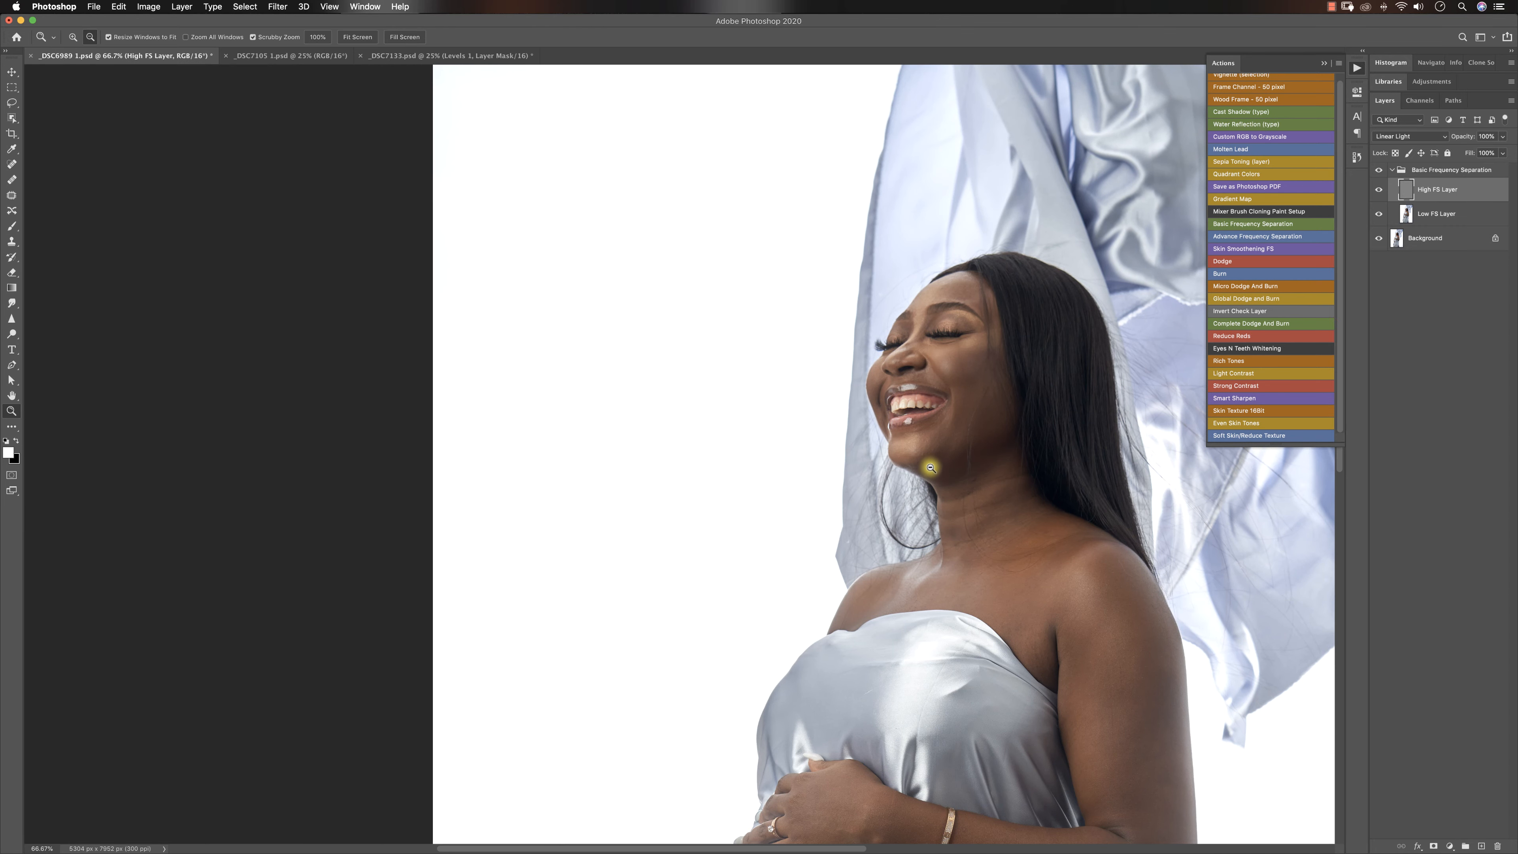
pyautogui.keyDown('alt'); pyautogui.click(931, 467); pyautogui.keyUp('alt')
pyautogui.keyDown('alt'); pyautogui.click(902, 490); pyautogui.keyUp('alt')
pyautogui.keyDown('alt'); pyautogui.click(885, 508); pyautogui.keyUp('alt')
pyautogui.keyDown('alt'); pyautogui.click(559, 538); pyautogui.keyUp('alt')
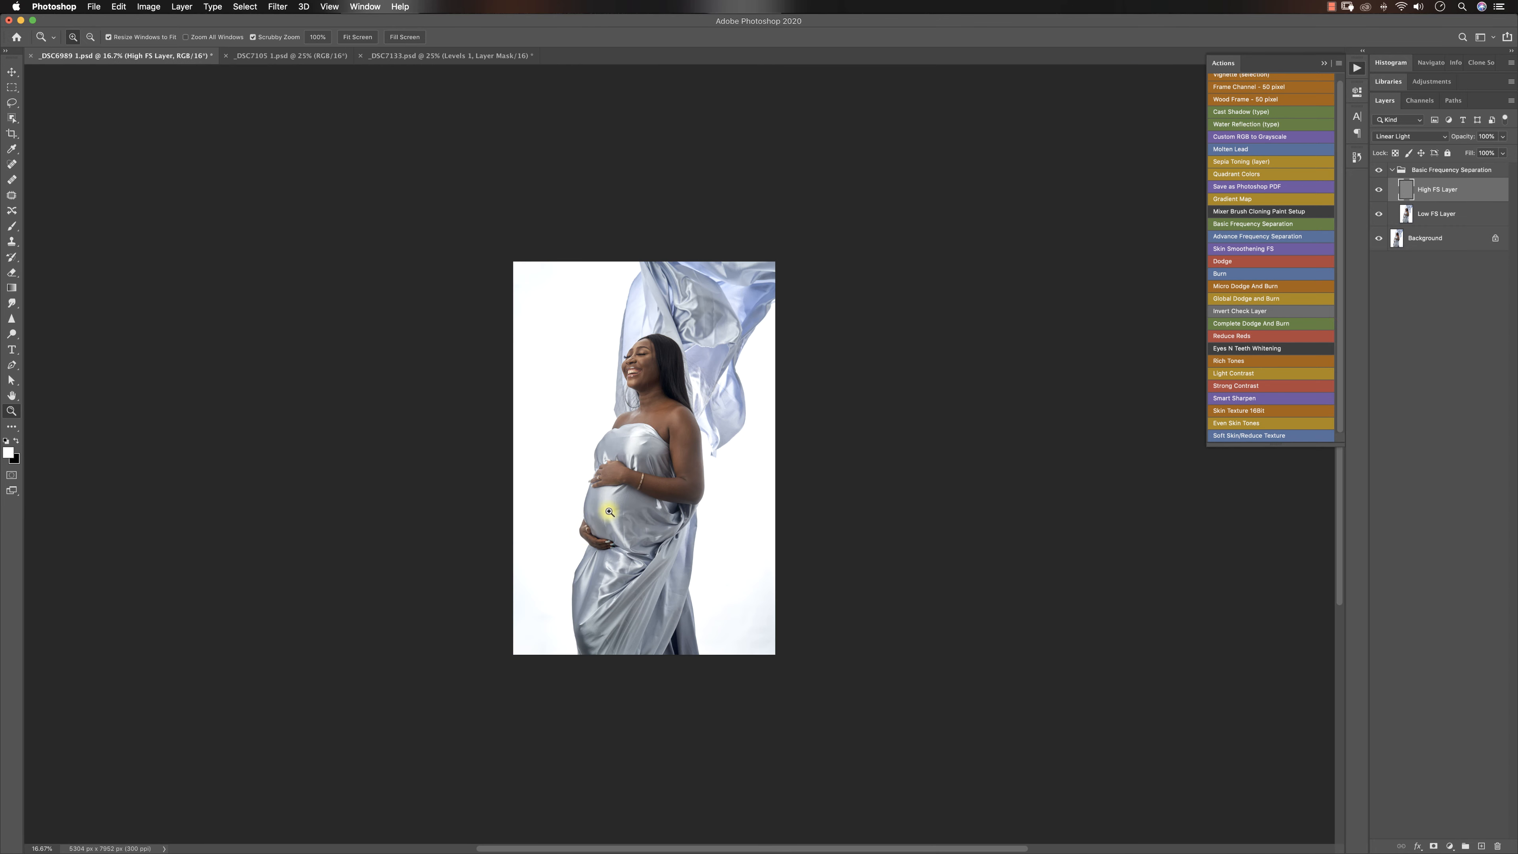
# - Select the Low FS Layer and set up the Mixer Brush Tool for blending with Sample All Layers turned off
pyautogui.click(603, 505)
pyautogui.click(696, 466)
pyautogui.press('s')
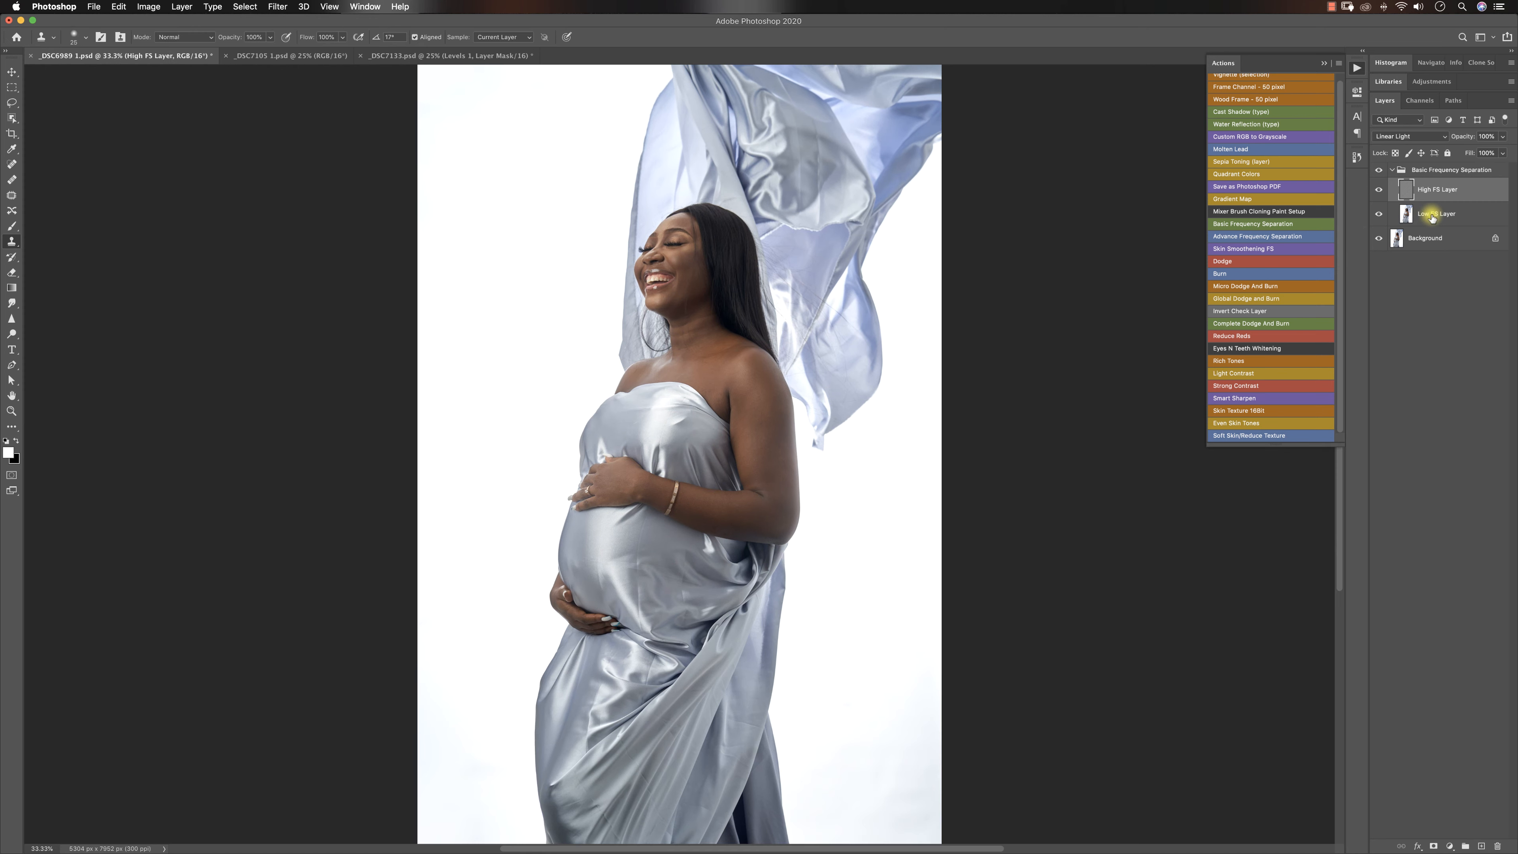
pyautogui.click(1431, 215)
pyautogui.click(17, 226)
pyautogui.rightClick(20, 227)
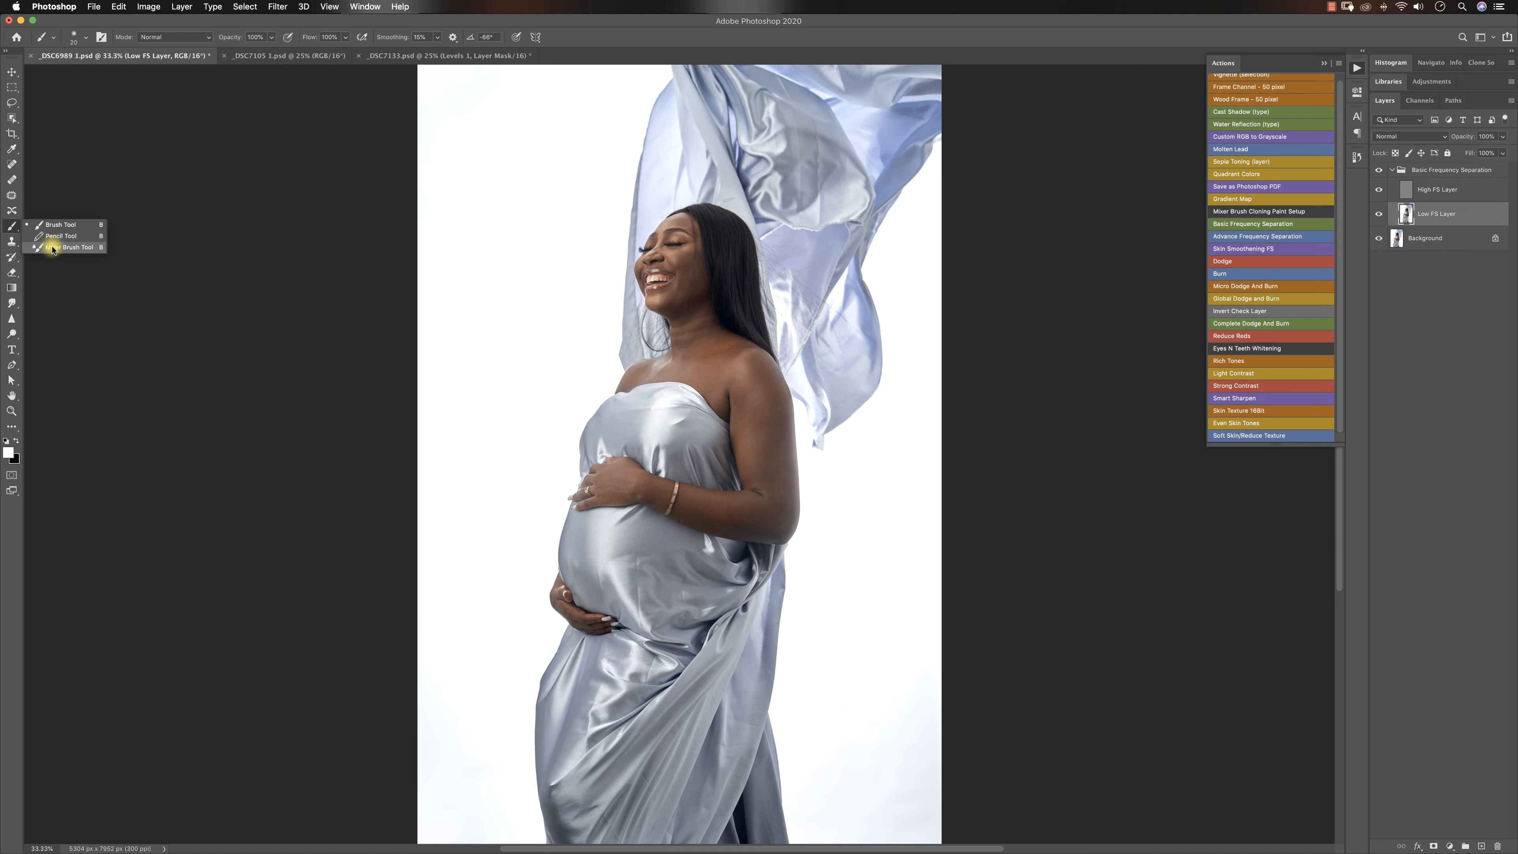
pyautogui.click(60, 254)
pyautogui.press('[')
pyautogui.moveTo(758, 413)
pyautogui.mouseDown()
pyautogui.moveTo(773, 437)
pyautogui.moveTo(770, 407)
pyautogui.moveTo(778, 455)
pyautogui.mouseUp()
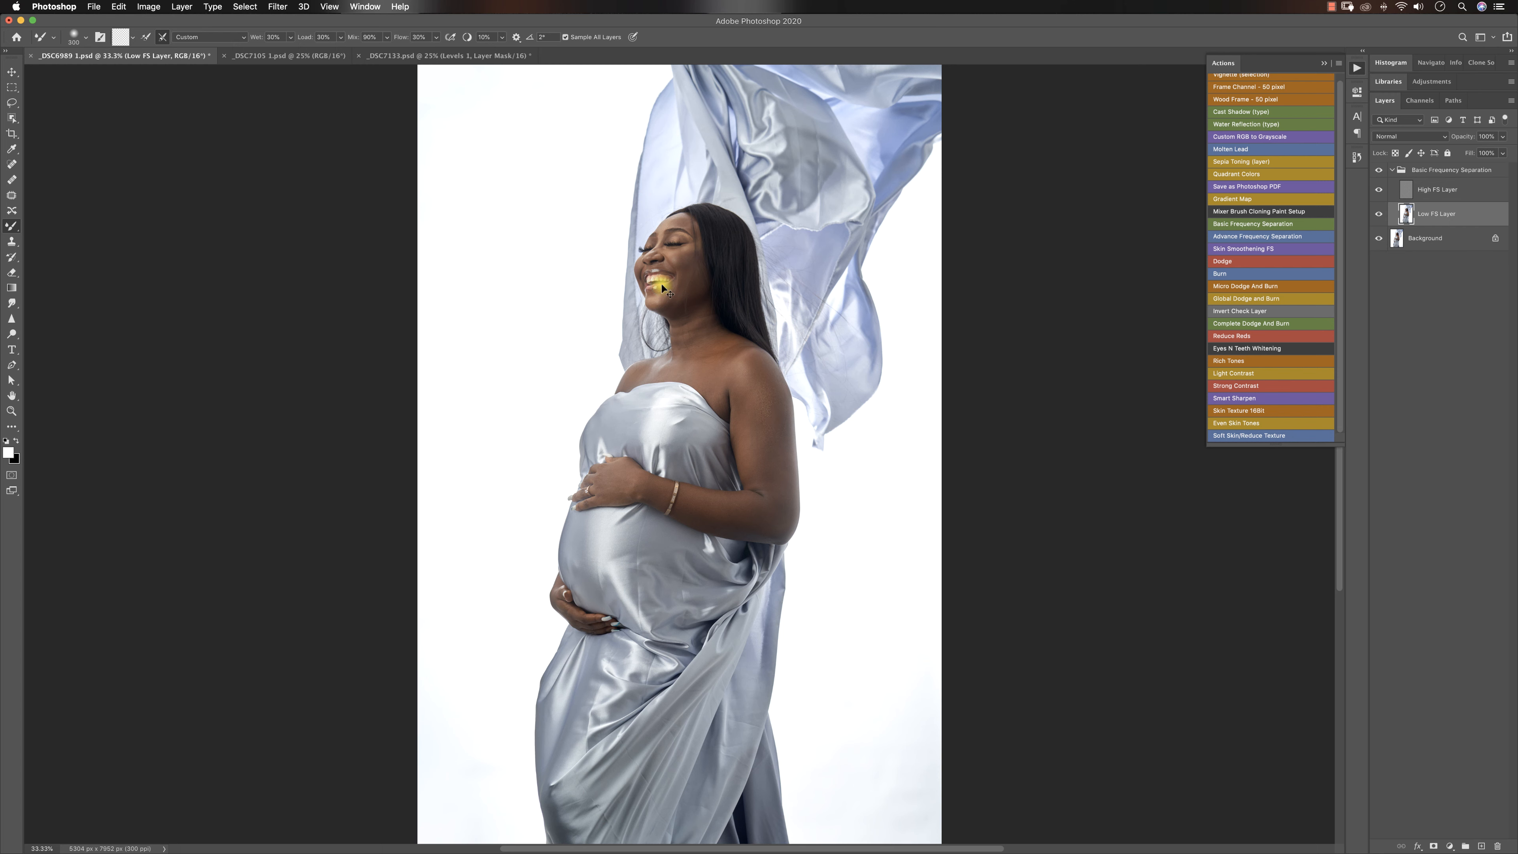
pyautogui.click(565, 36)
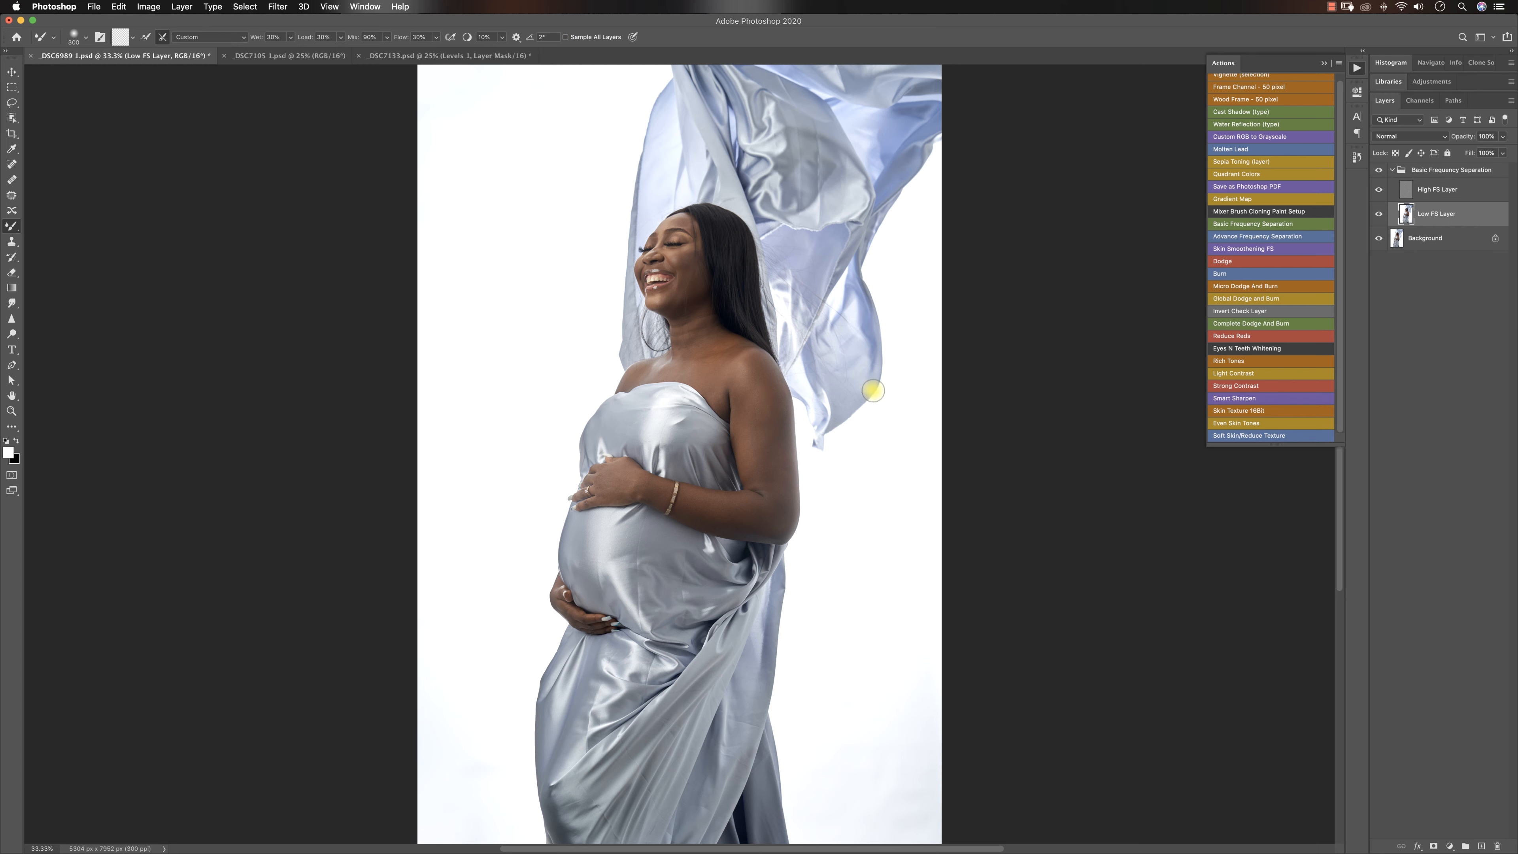
# - Blend uneven skin tones on the woman's face, neck, shoulders and arms on the Low FS Layer with the Mixer Brush, varying its size
pyautogui.press(']')
pyautogui.press('[')
pyautogui.press('[')
pyautogui.press(']')
pyautogui.press(']')
pyautogui.press(']')
pyautogui.press('[')
pyautogui.press('[')
pyautogui.press('[')
pyautogui.press('[')
pyautogui.press(']')
pyautogui.press('[')
pyautogui.press('[')
pyautogui.press(']')
pyautogui.press(']')
pyautogui.press(']')
# - Return to the High FS Layer and ready the Clone Stamp for close-up texture work on the woman's forehead and hairline
pyautogui.click(1434, 189)
pyautogui.press('z')
pyautogui.click(670, 211)
pyautogui.click(671, 211)
pyautogui.click(674, 218)
pyautogui.click(678, 220)
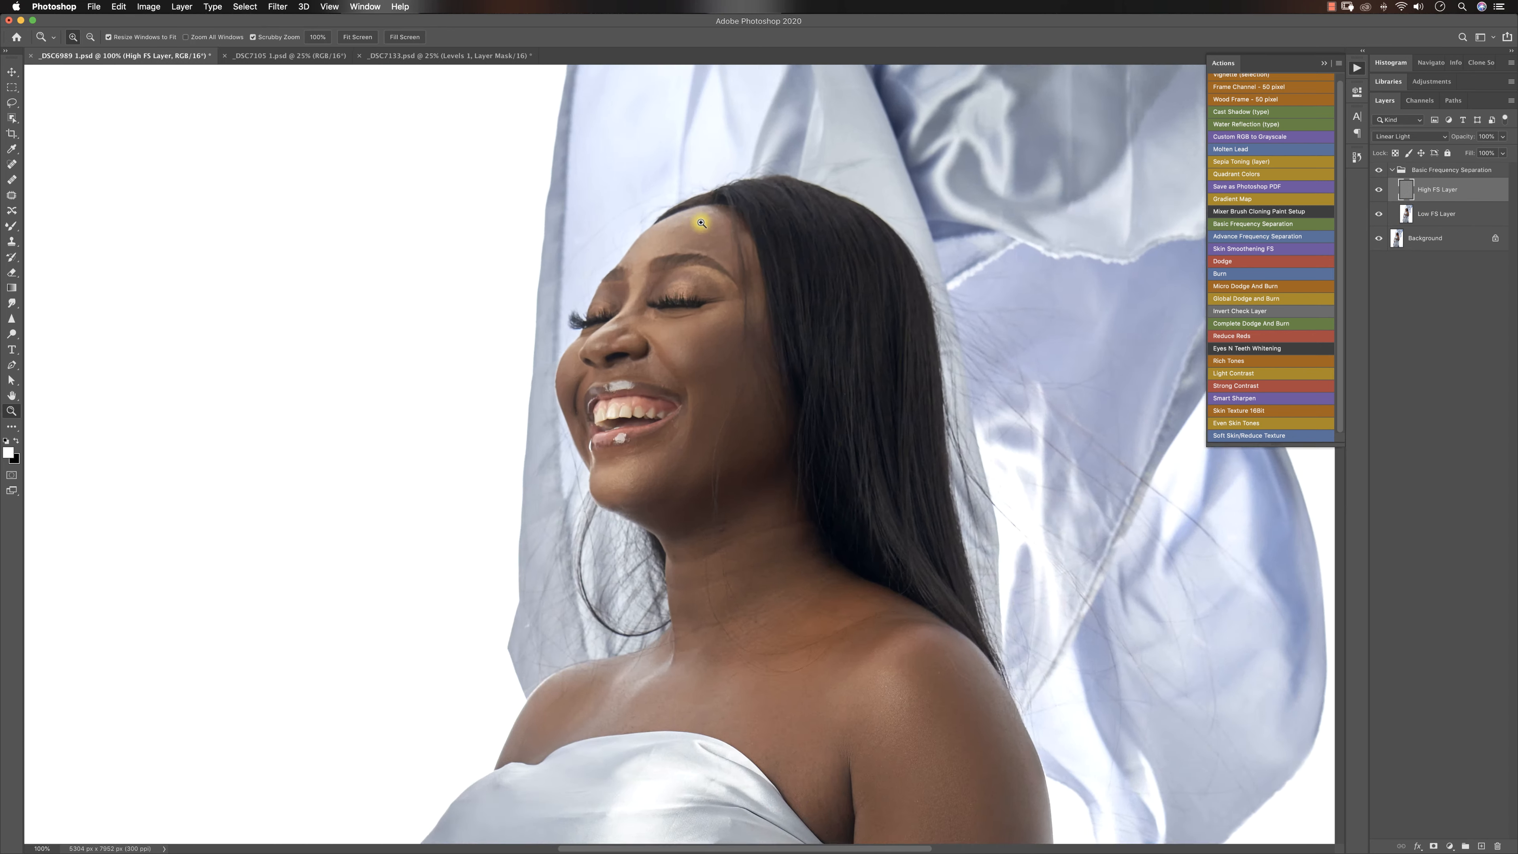
pyautogui.click(693, 225)
pyautogui.press('s')
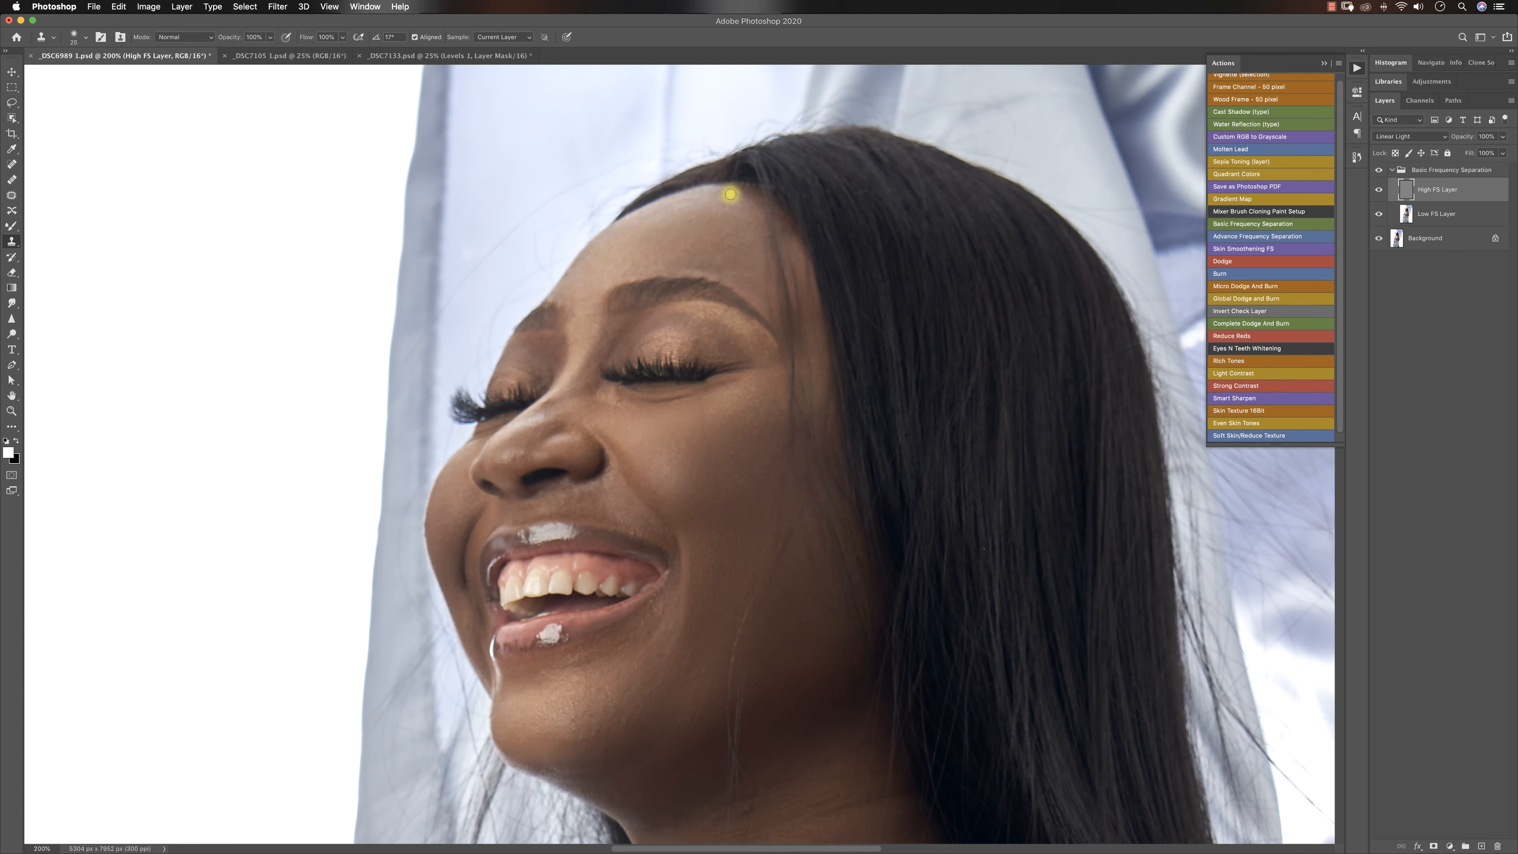
# - Clone clean skin texture over the chest beside the underarm, just above the dress edge, on the High FS Layer
pyautogui.press('z')
pyautogui.keyDown('alt'); pyautogui.click(790, 288); pyautogui.keyUp('alt')
pyautogui.keyDown('alt'); pyautogui.click(813, 380); pyautogui.keyUp('alt')
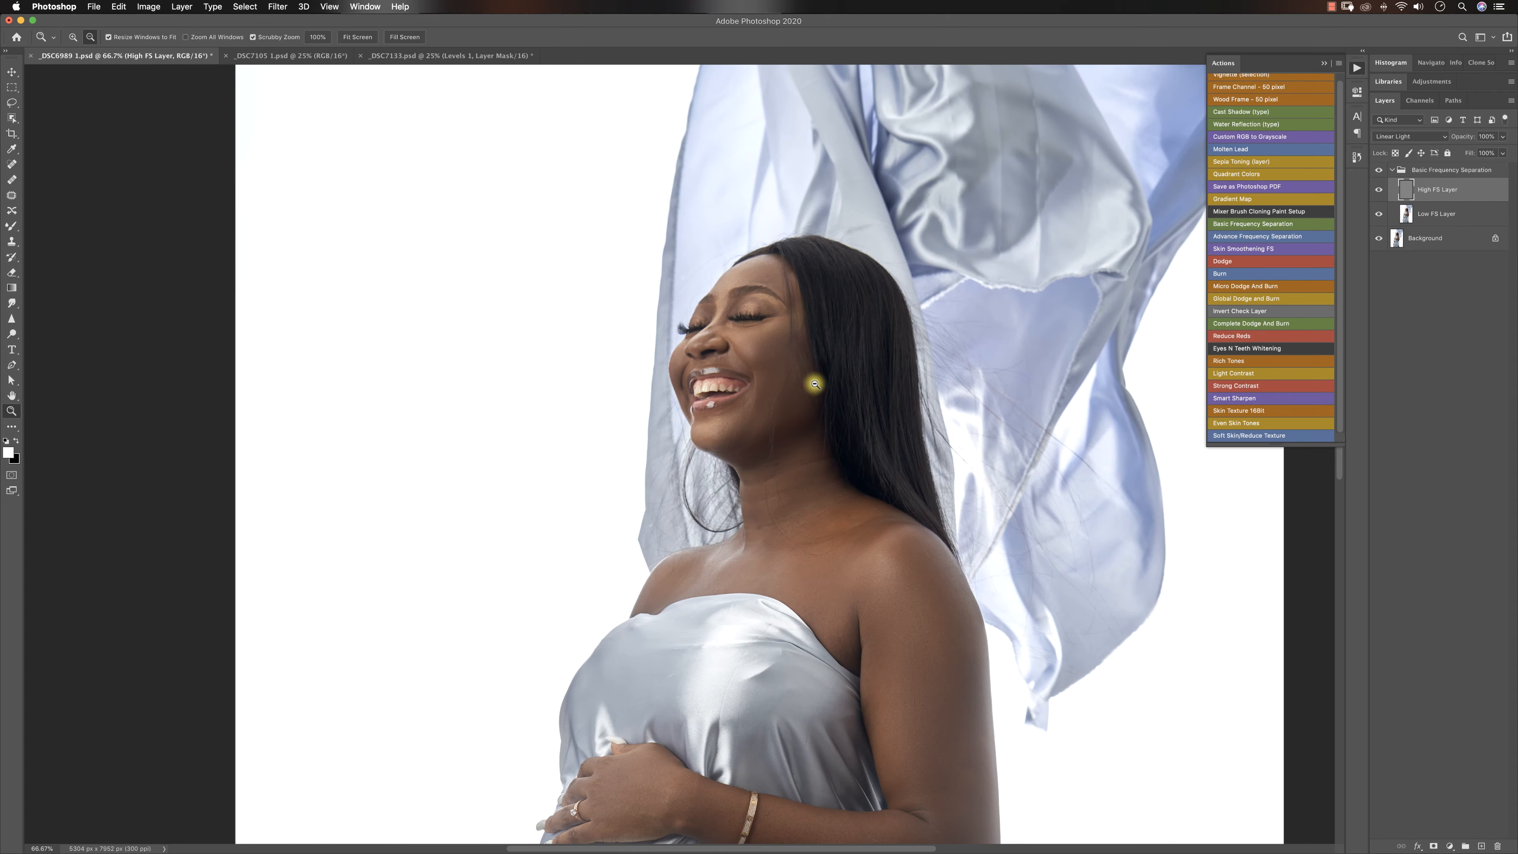
pyautogui.keyDown('alt'); pyautogui.click(759, 508); pyautogui.keyUp('alt')
pyautogui.keyDown('alt'); pyautogui.click(786, 539); pyautogui.keyUp('alt')
pyautogui.keyDown('alt'); pyautogui.click(787, 539); pyautogui.keyUp('alt')
pyautogui.click(610, 409)
pyautogui.click(611, 408)
pyautogui.click(611, 408)
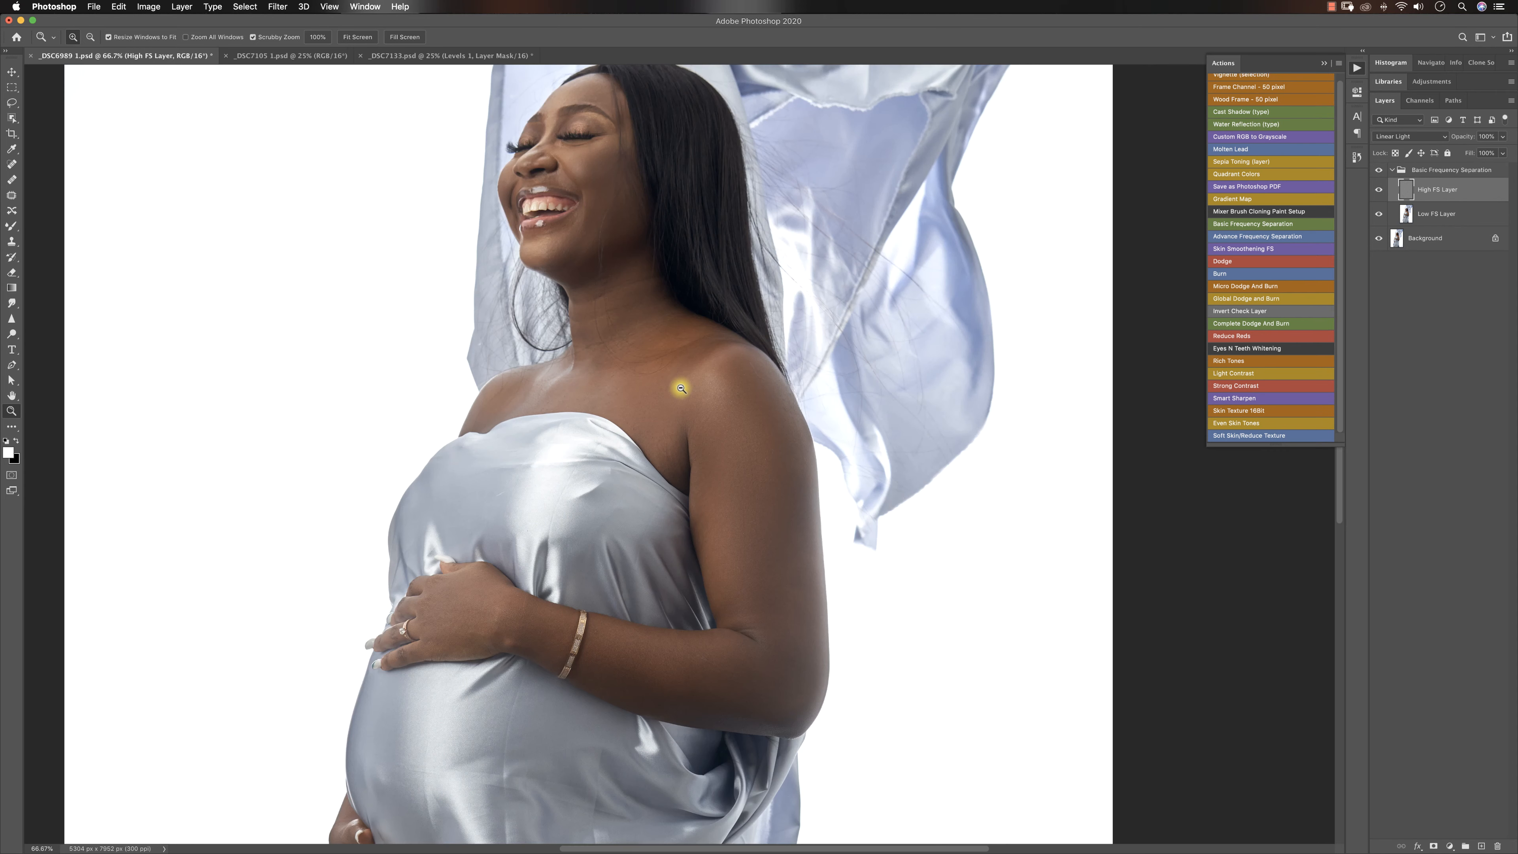
pyautogui.press('s')
pyautogui.keyDown('alt'); pyautogui.click(673, 424); pyautogui.keyUp('alt')
pyautogui.click(659, 440)
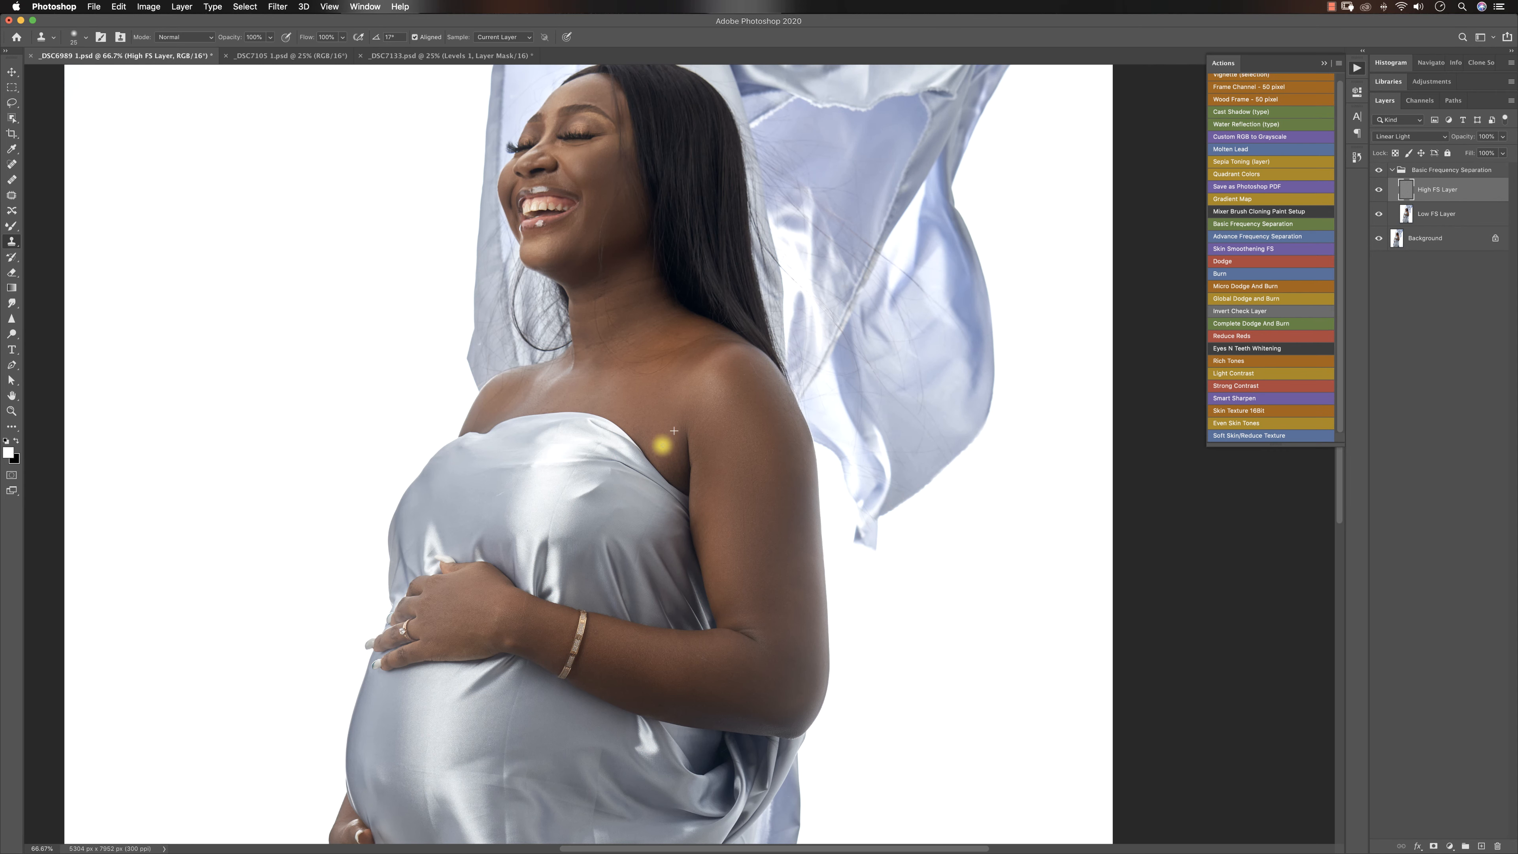